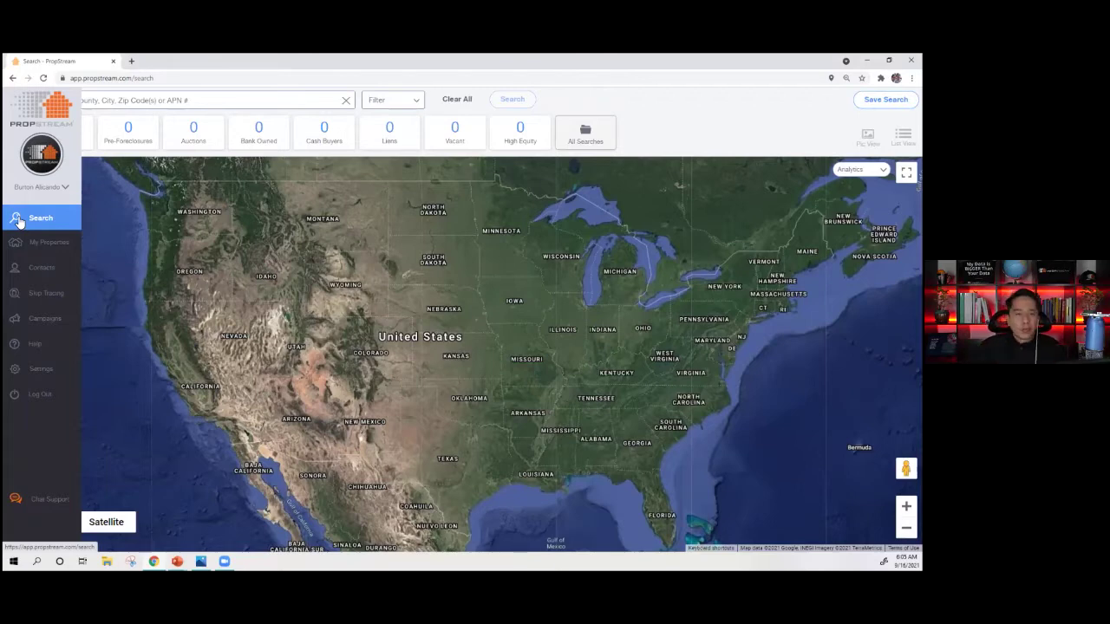
- Search PropStream for Riverside County, CA, loading 1,017,439 unique properties
left_click(140, 99)
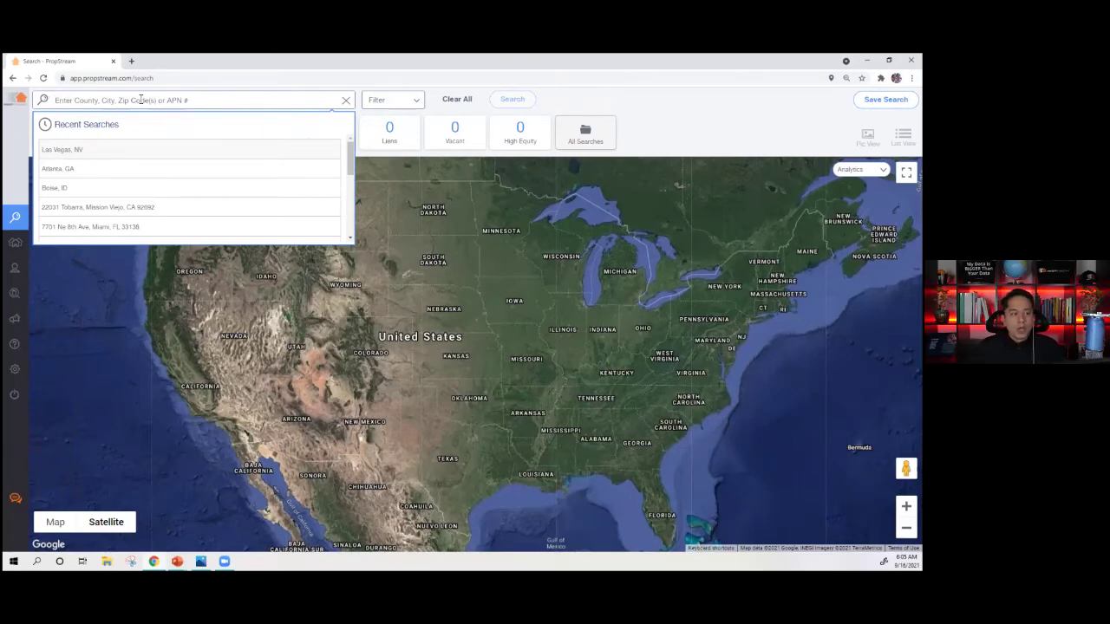
left_click(636, 124)
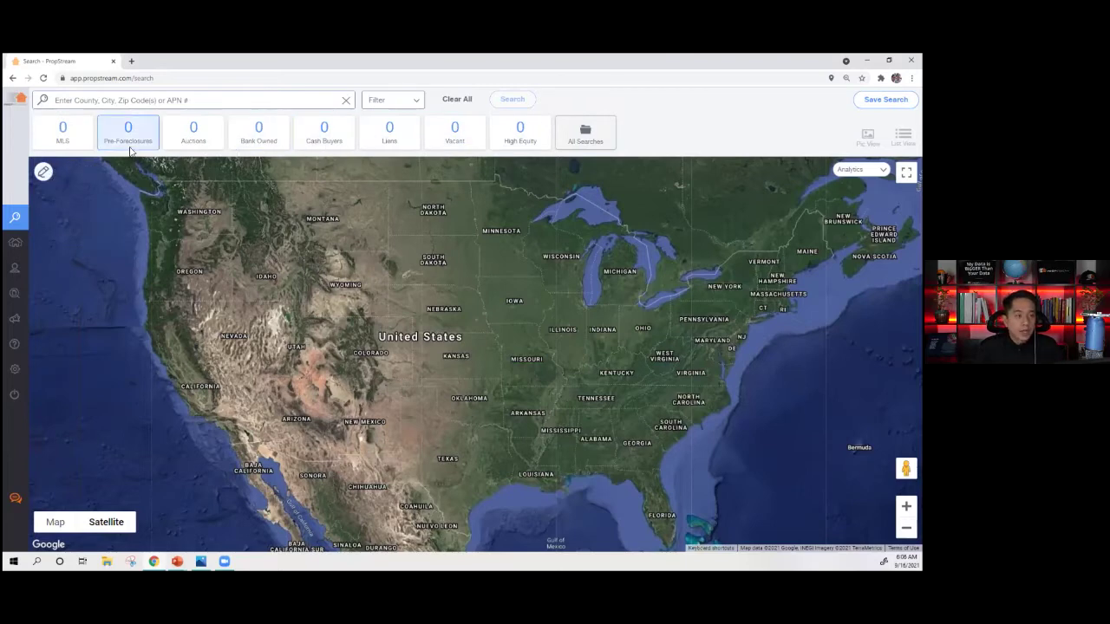
left_click(226, 99)
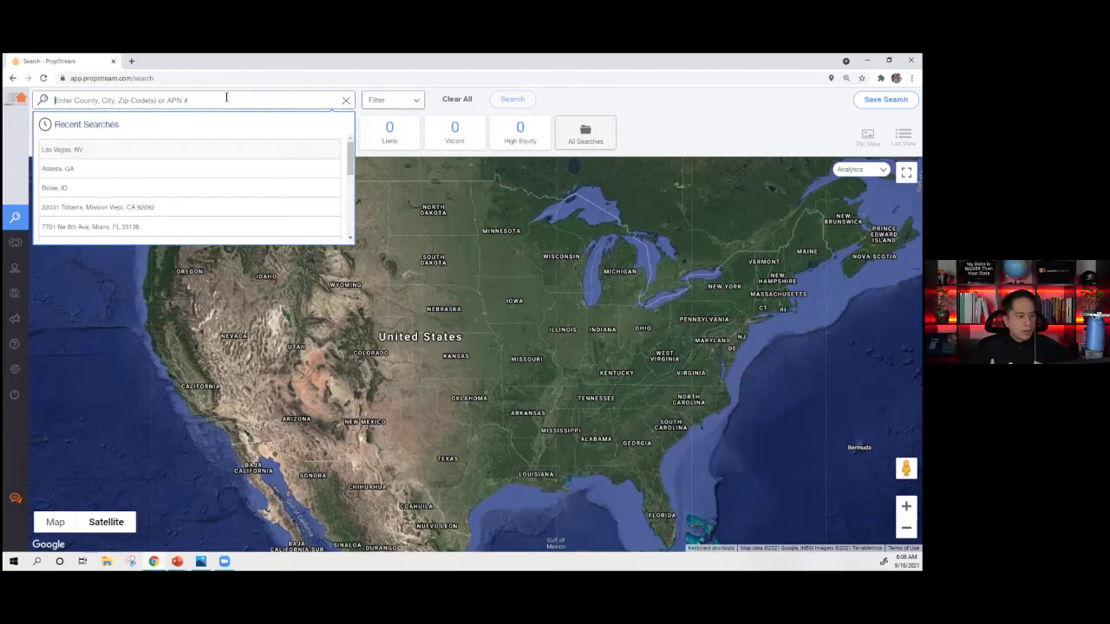
type("Riverside Count")
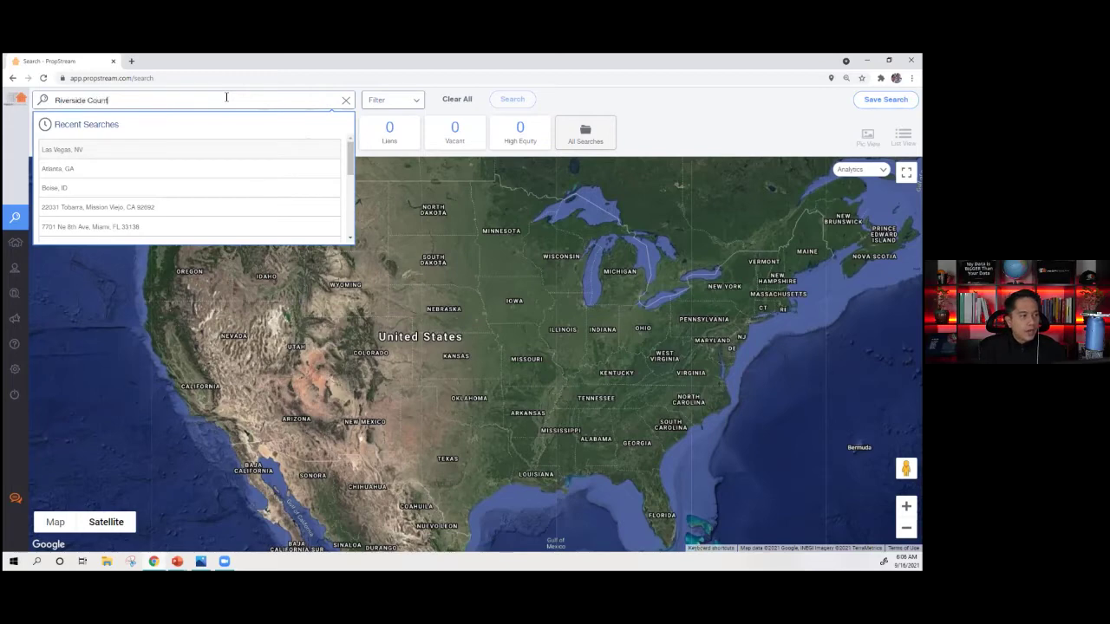
type("y")
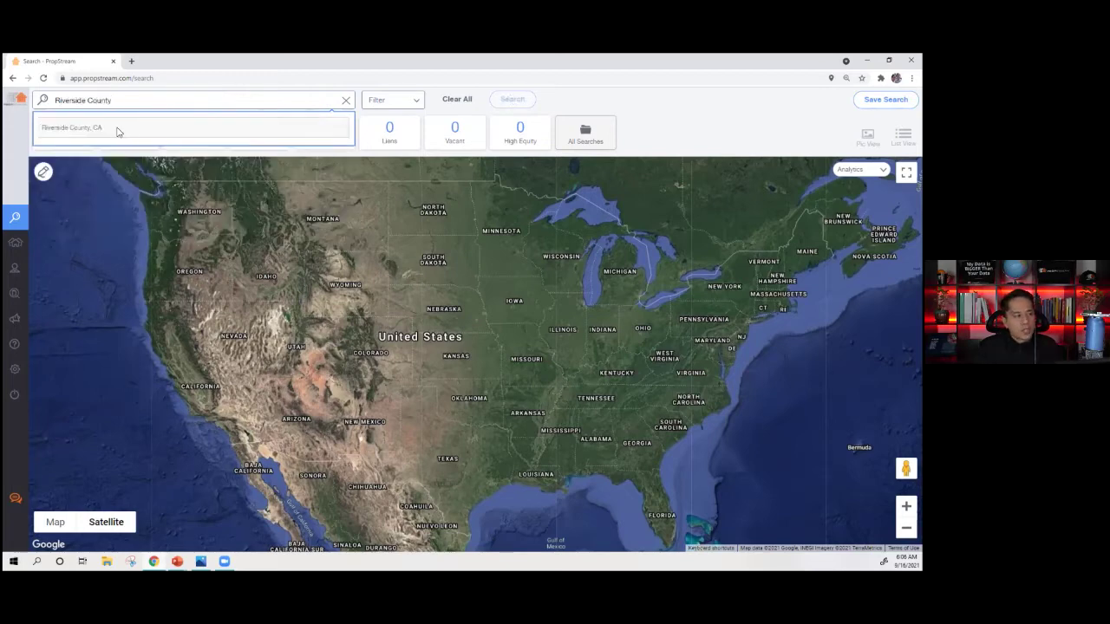
left_click(117, 132)
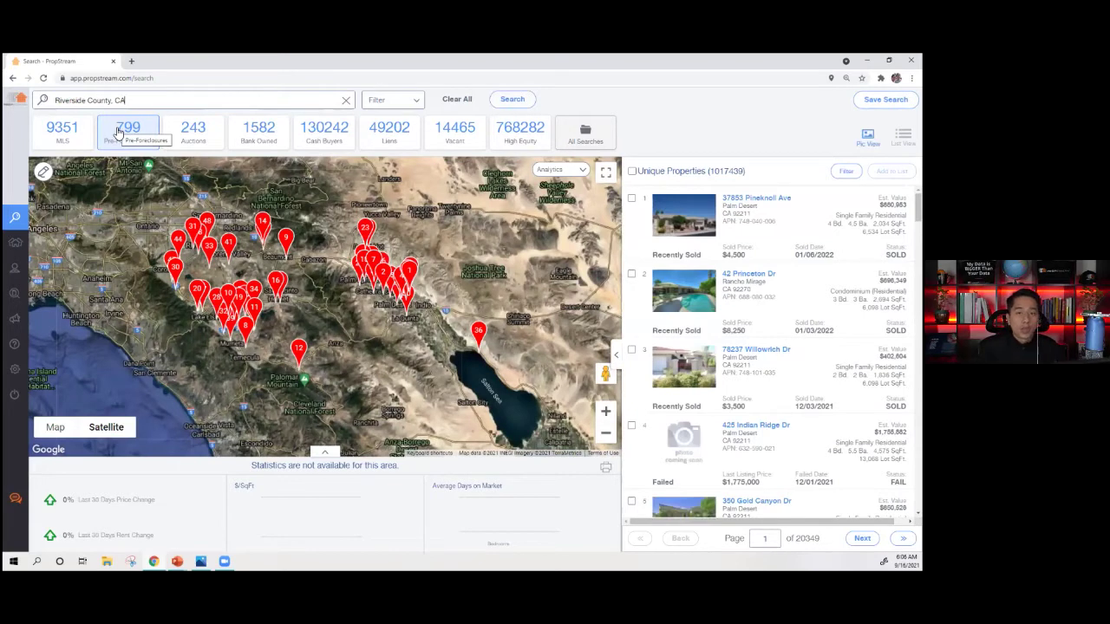
- Highlight the 1,017,439 unique-properties count in the results header and scroll the listings
double_click(742, 172)
left_click_drag(744, 172, 708, 172)
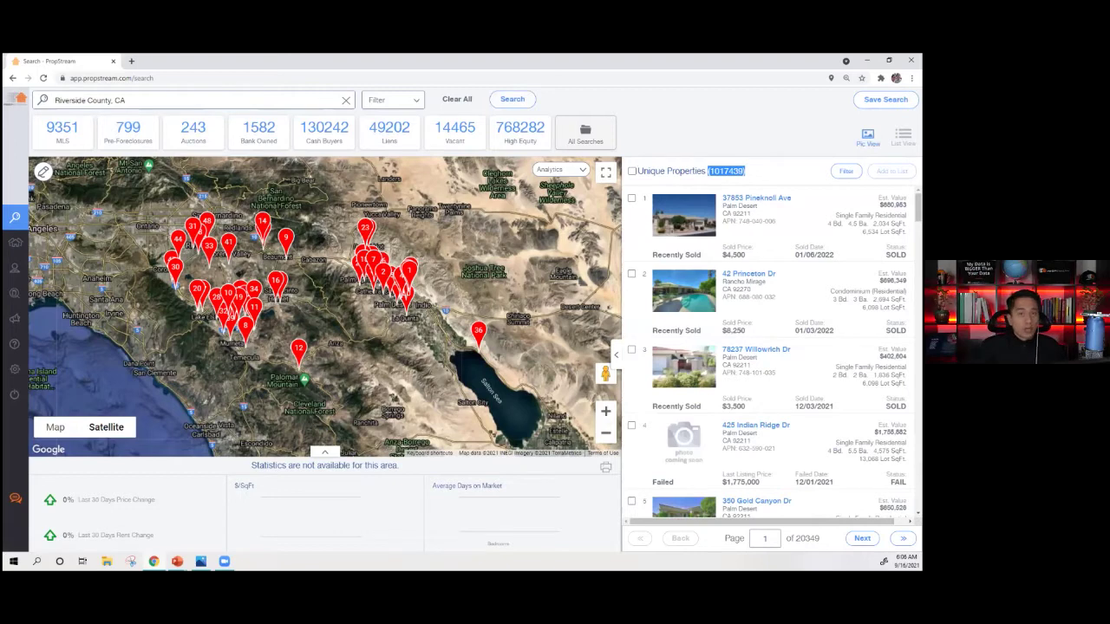
scroll(766, 352, "down", 3)
scroll(766, 352, "up", 3)
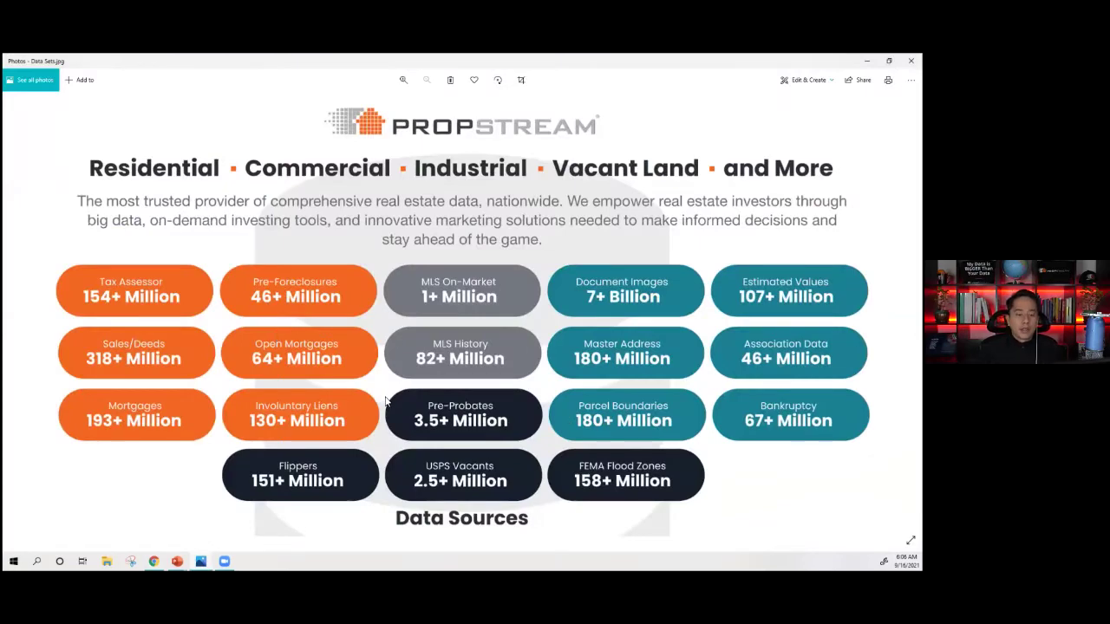
- Switch from the Photos data-sources graphic back to the Riverside County search results
key("alt+Tab")
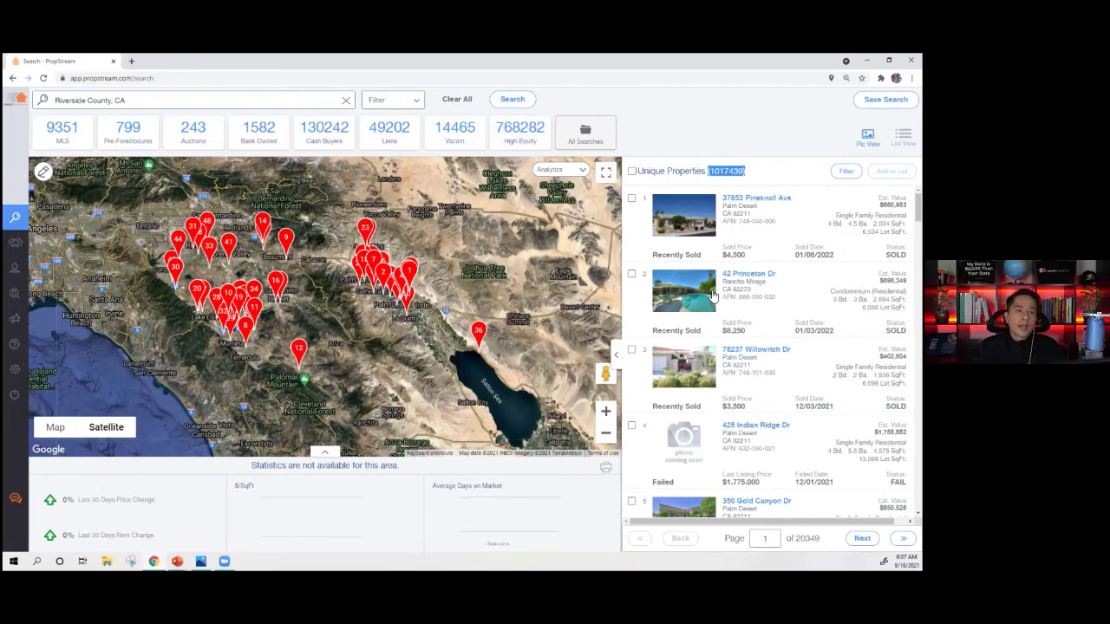
- Filter Riverside County to auction properties, then search New York City instead
left_click(192, 128)
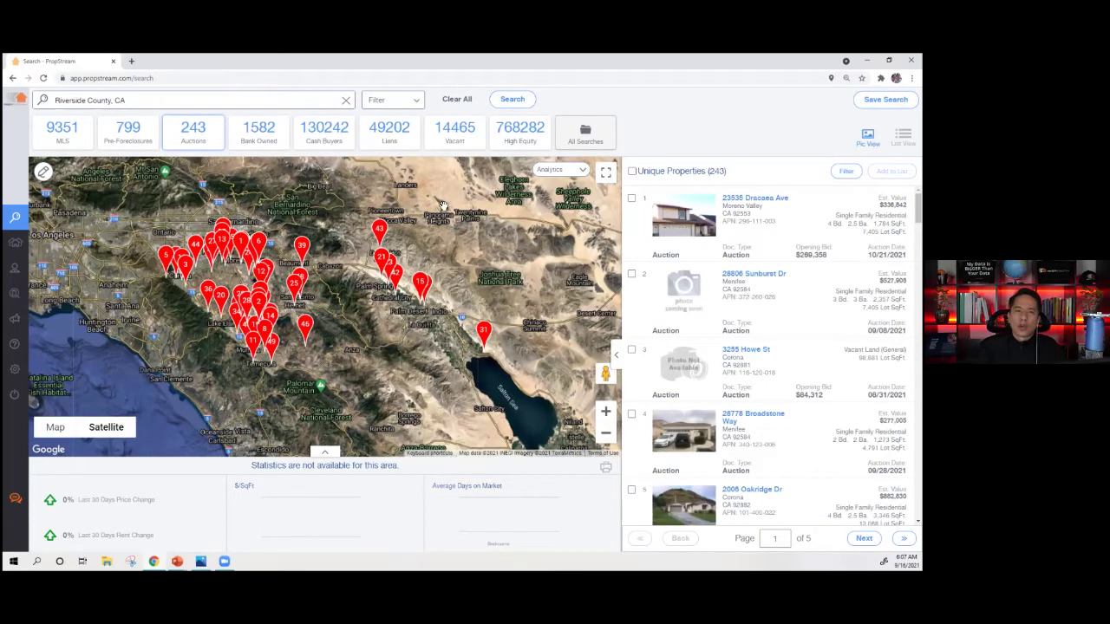
left_click(346, 100)
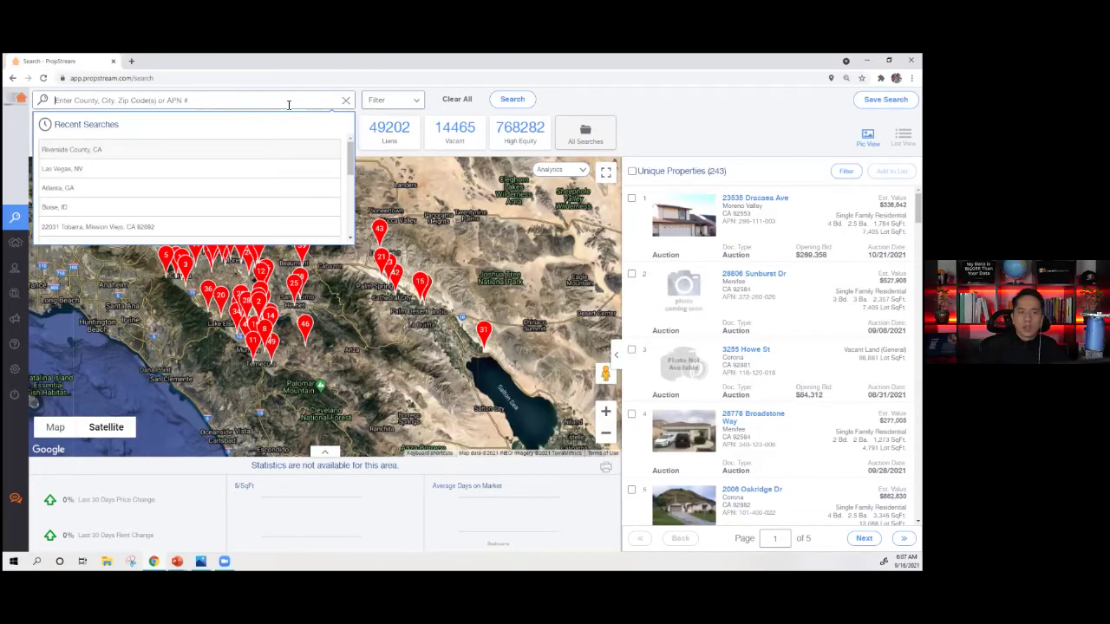
type("new")
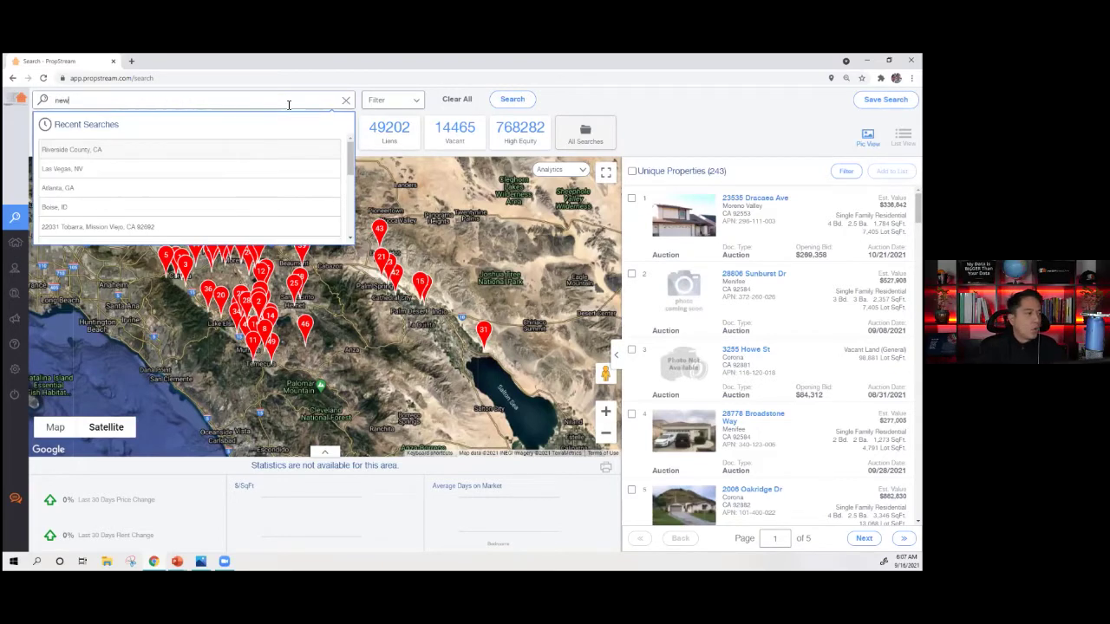
type(" york city")
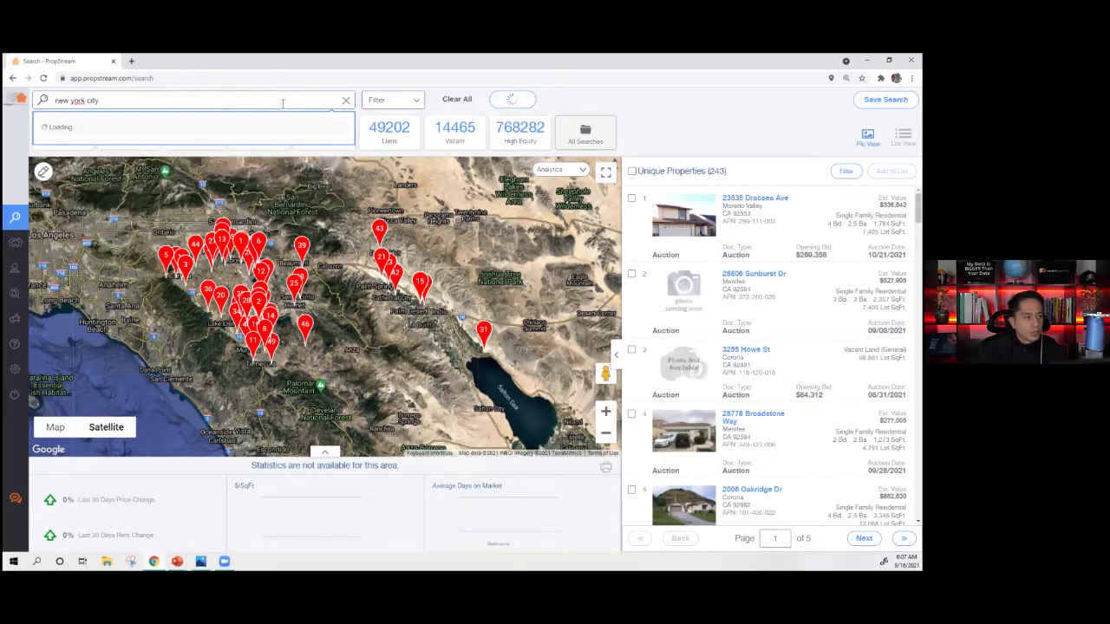
left_click(85, 128)
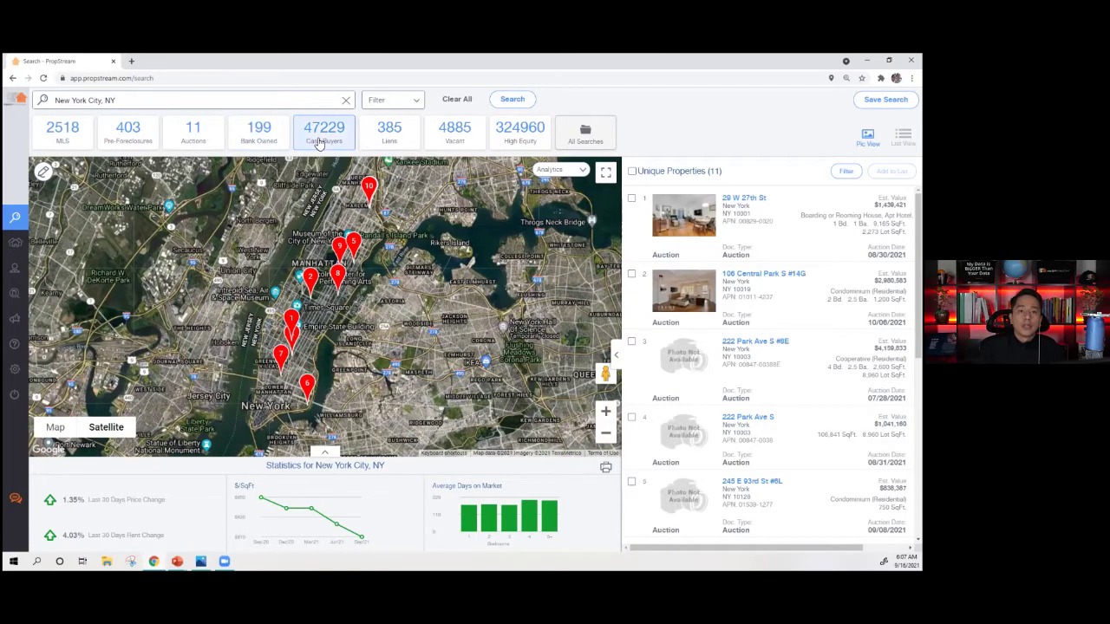
- Rerun the recent Dallas, TX search, showing 130 unique auction properties
left_click(345, 101)
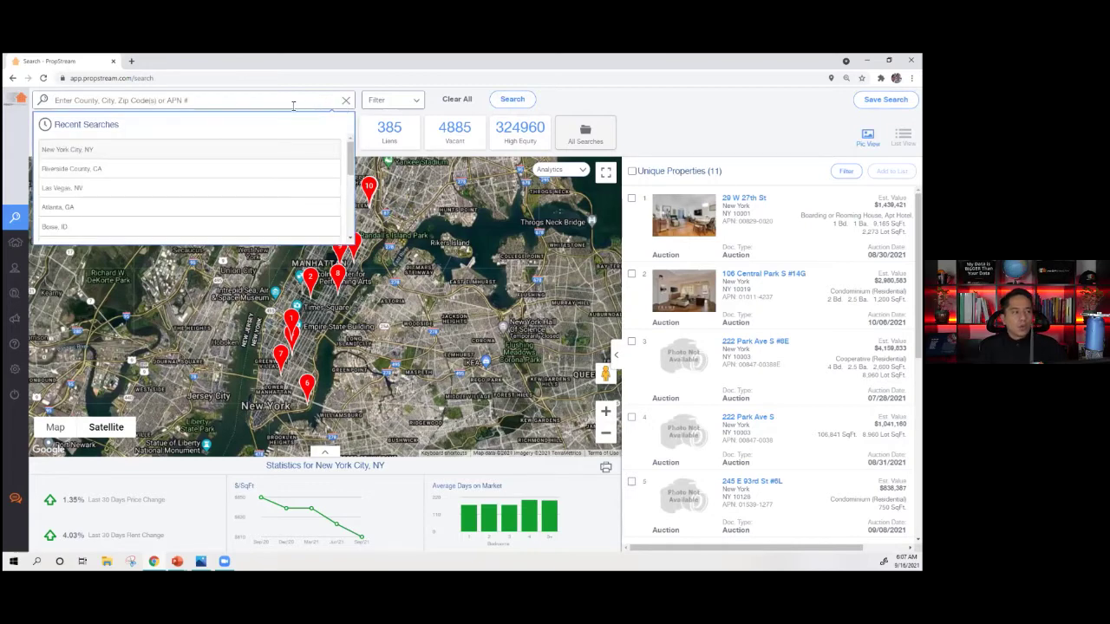
scroll(101, 208, "down", 5)
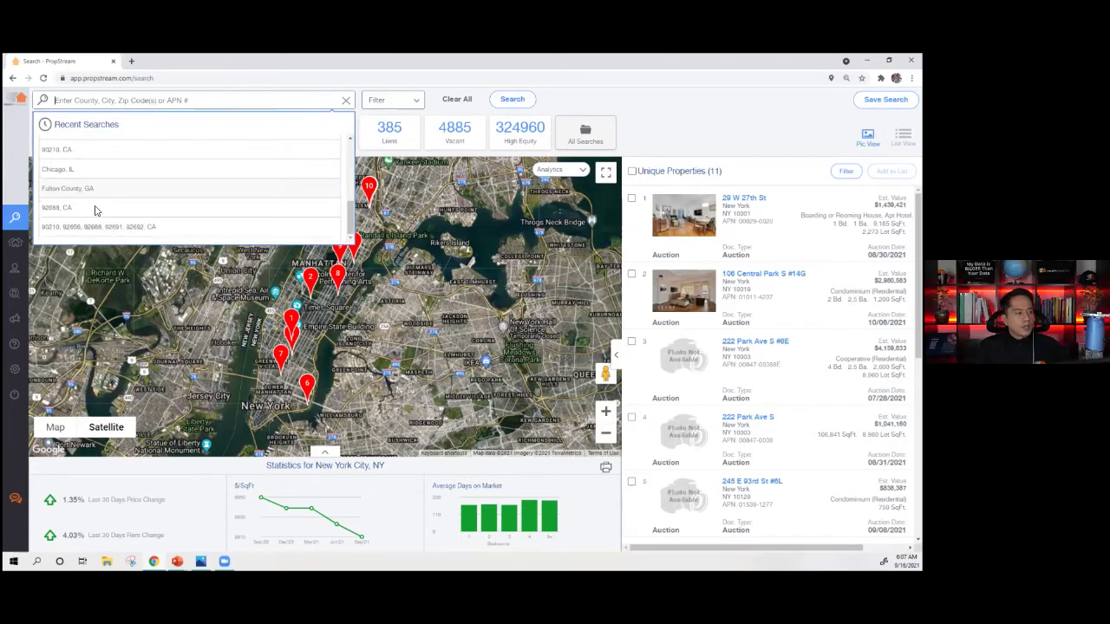
scroll(113, 184, "up", 3)
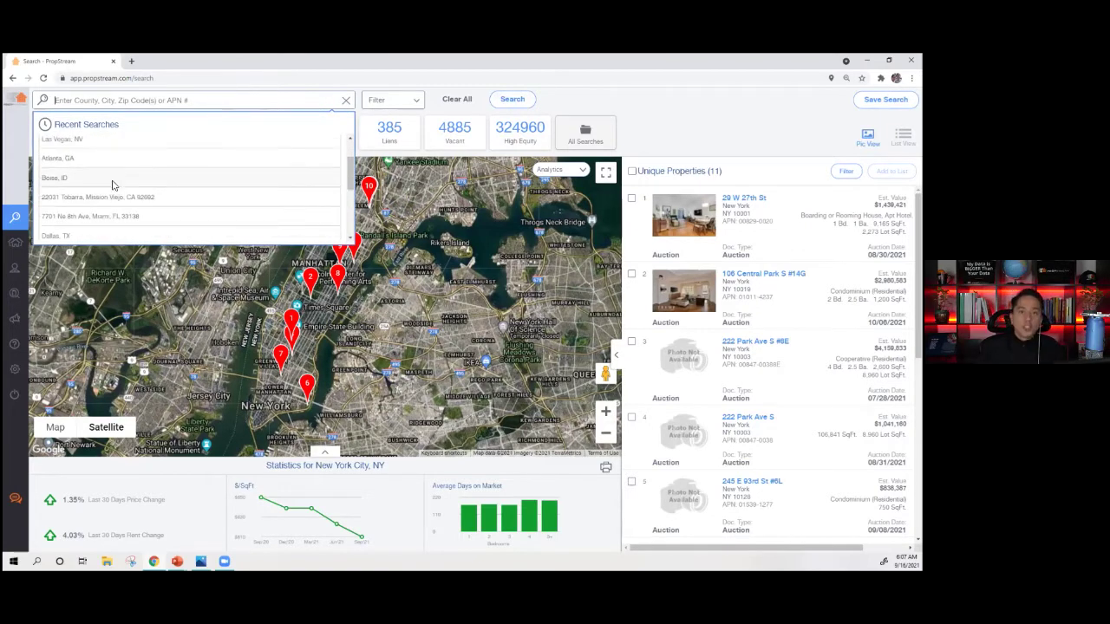
scroll(104, 188, "down", 2)
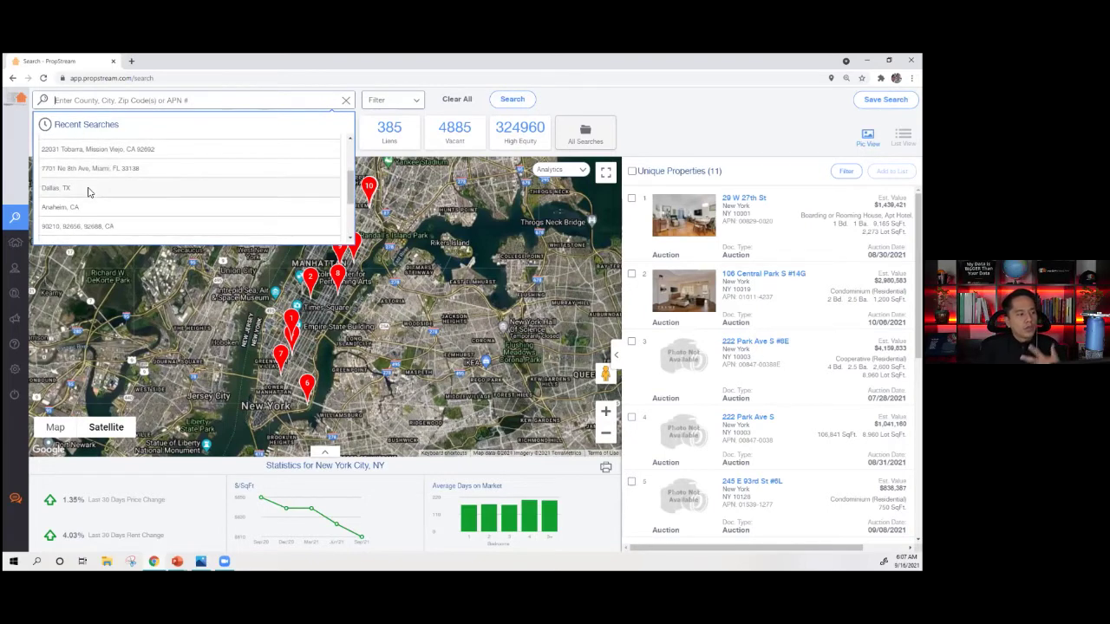
left_click(88, 188)
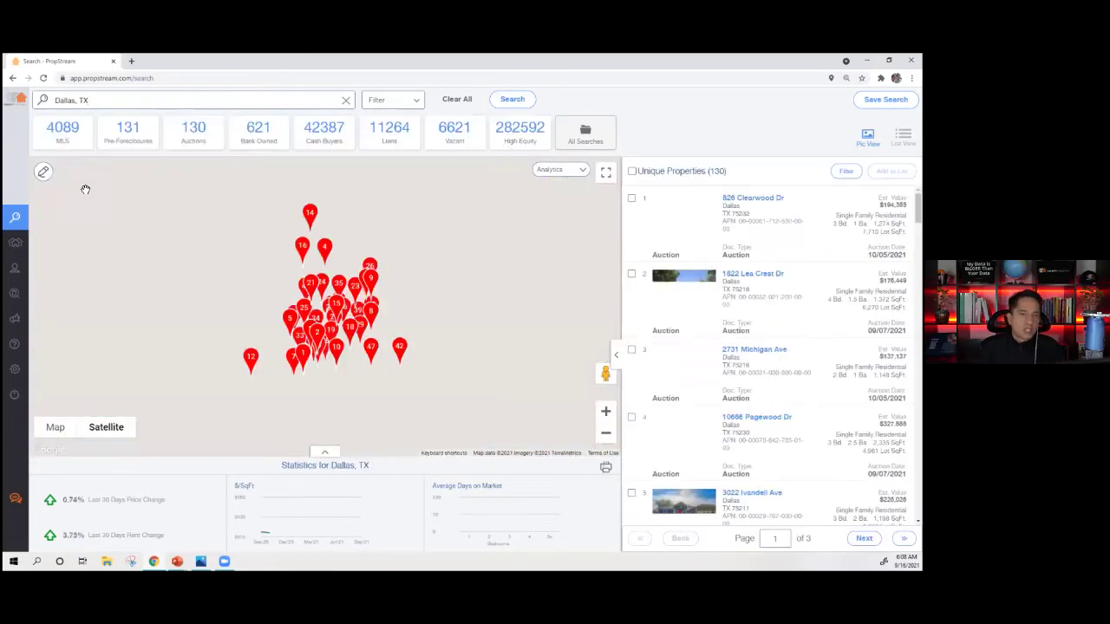
- Clear all criteria and rerun the Dallas, TX search without the Auctions filter
left_click(390, 102)
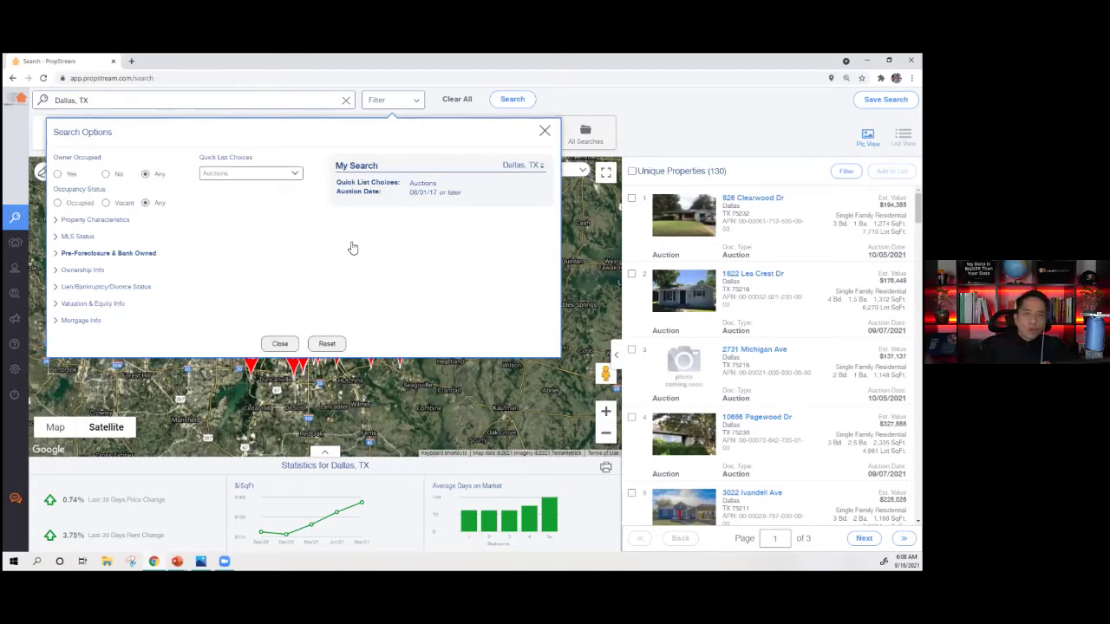
left_click(282, 175)
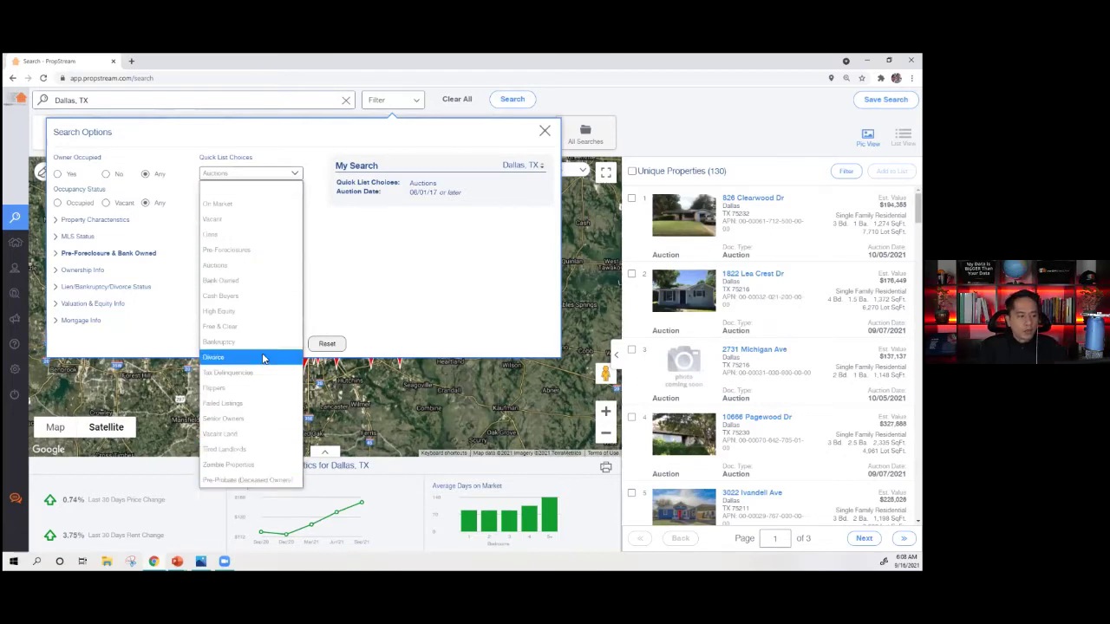
left_click(358, 347)
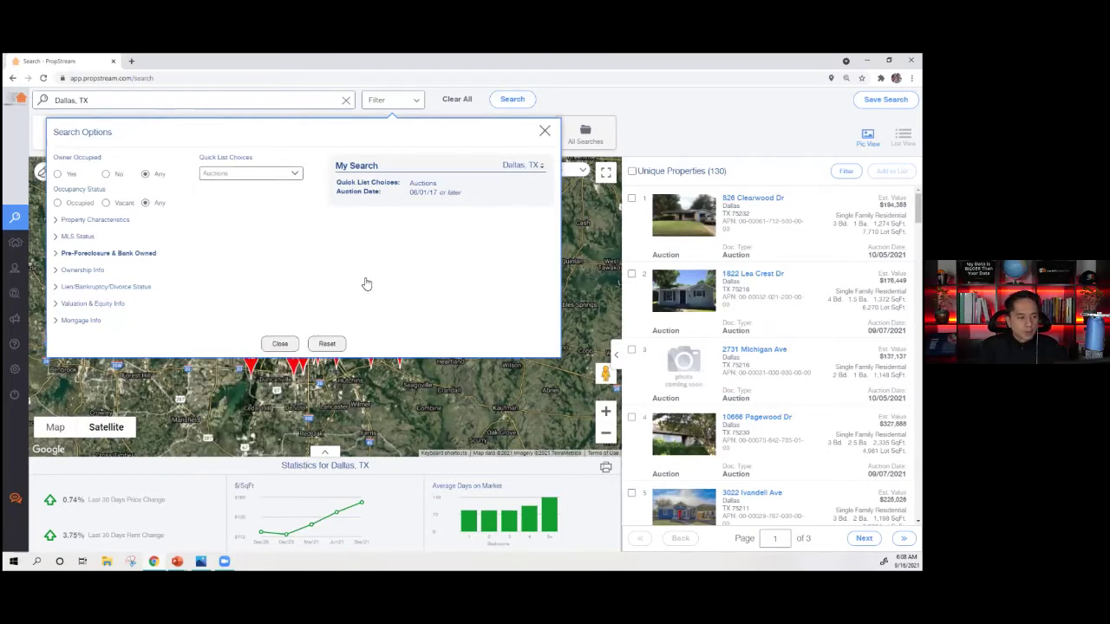
left_click(457, 99)
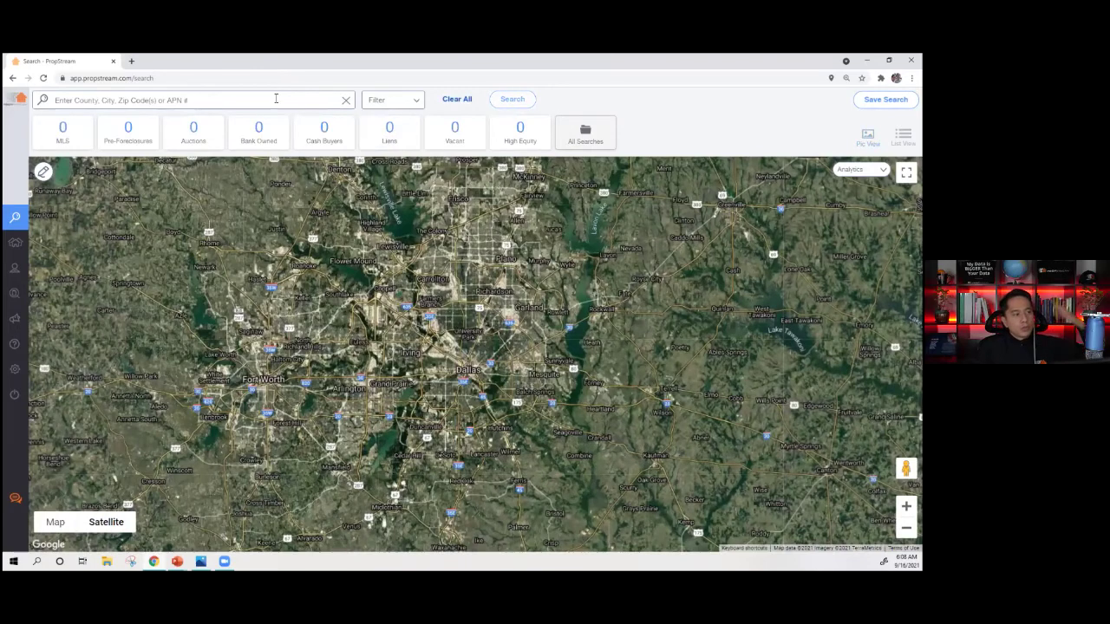
left_click(278, 99)
left_click(165, 155)
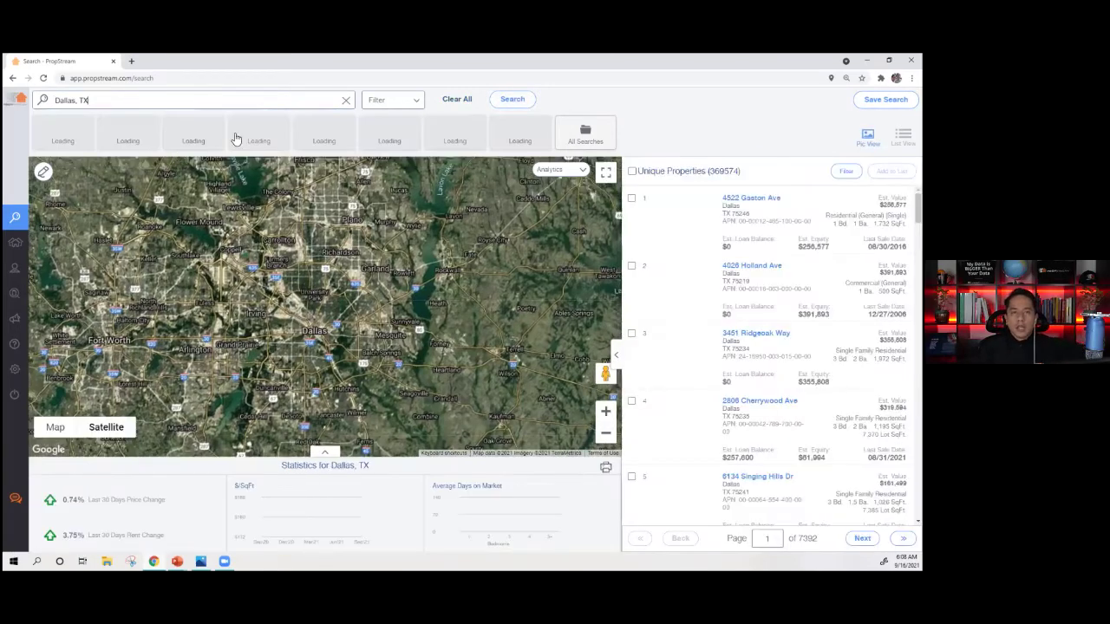
- Open Search Options and expand the Quick List Choices dropdown
left_click(375, 103)
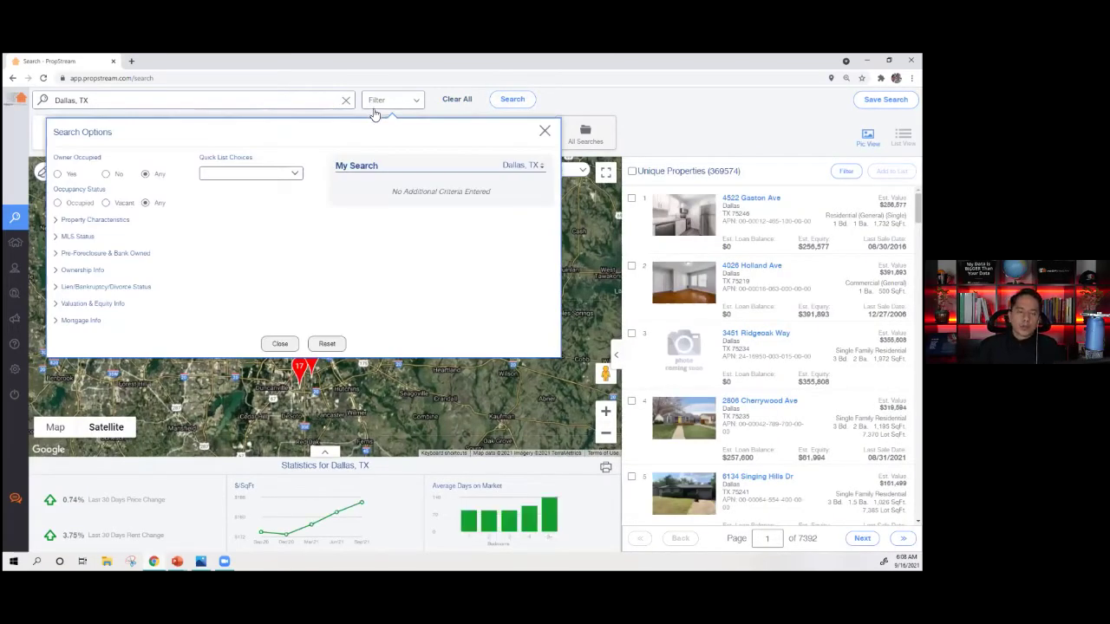
left_click(232, 176)
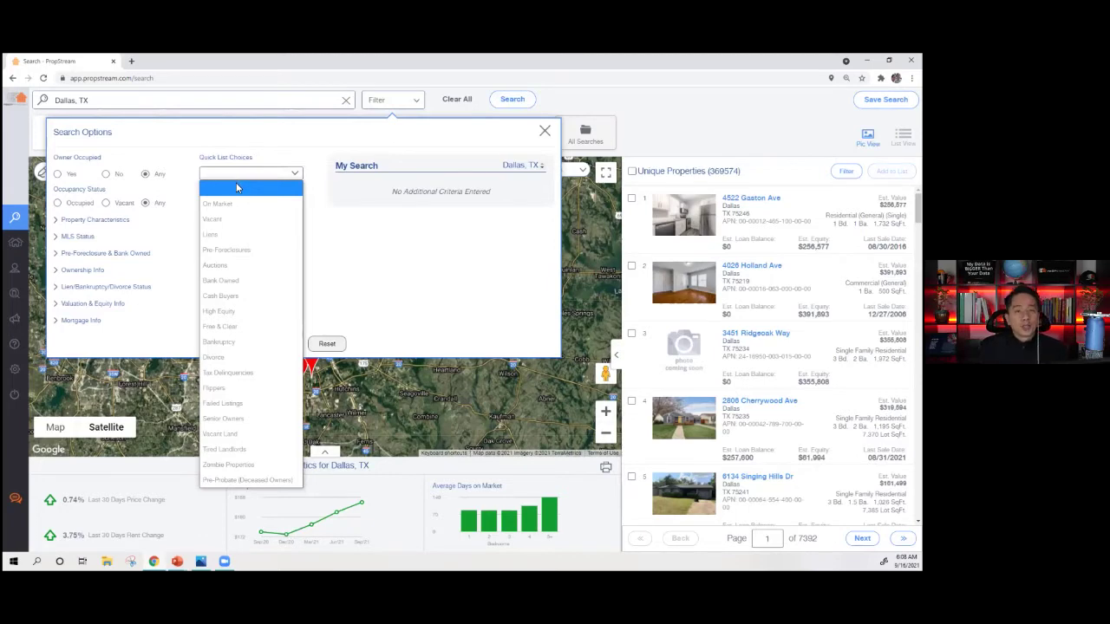
left_click(404, 102)
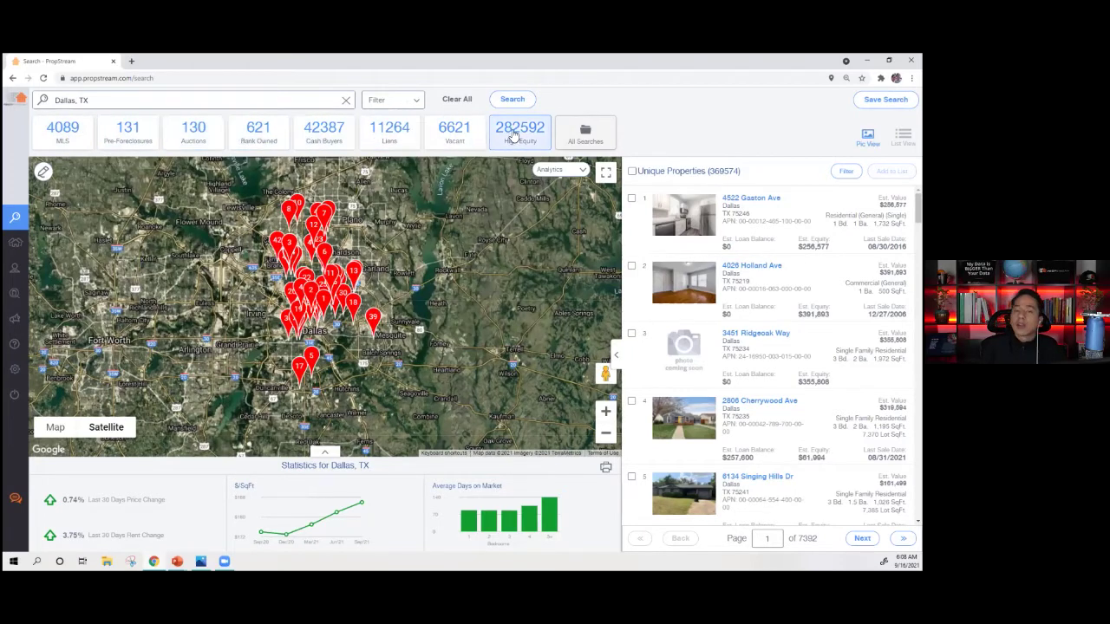
left_click(401, 105)
left_click(247, 173)
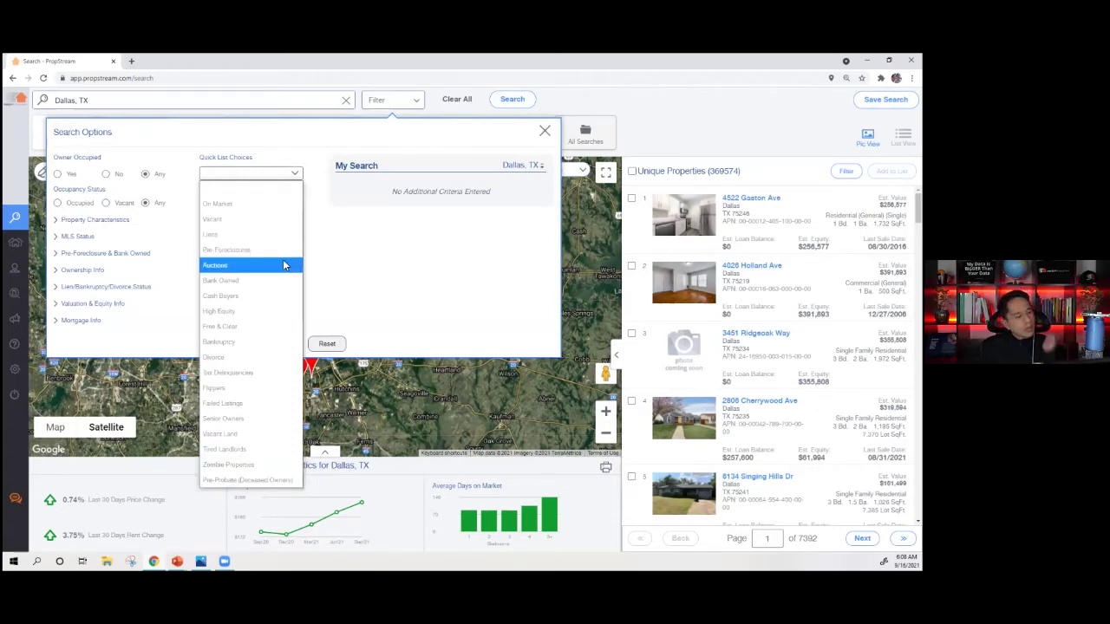
left_click(247, 418)
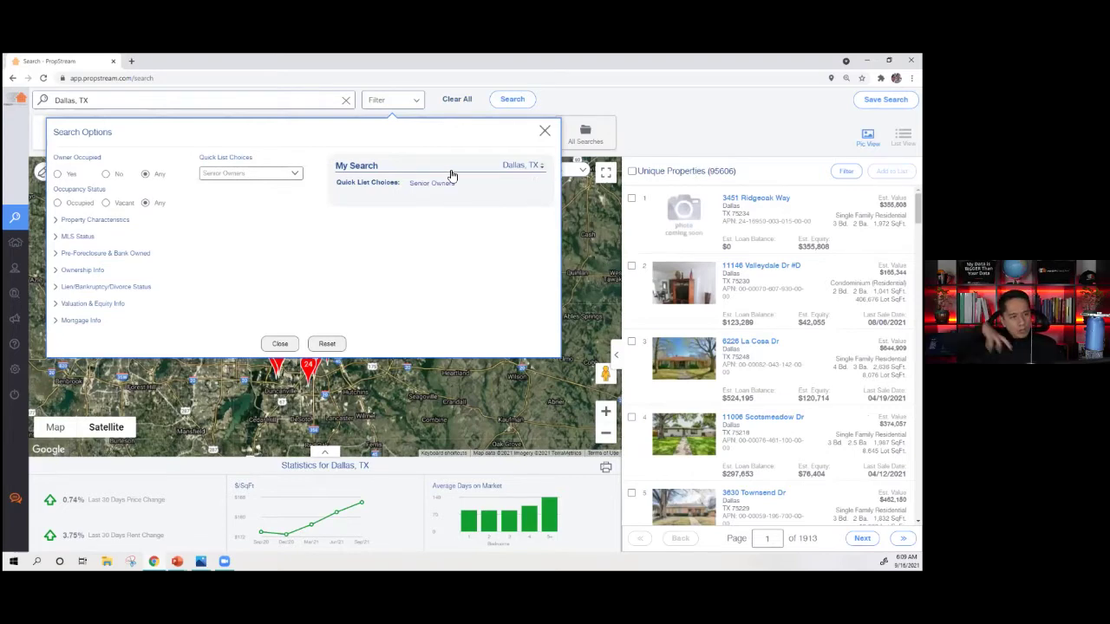
left_click(282, 175)
left_click(286, 180)
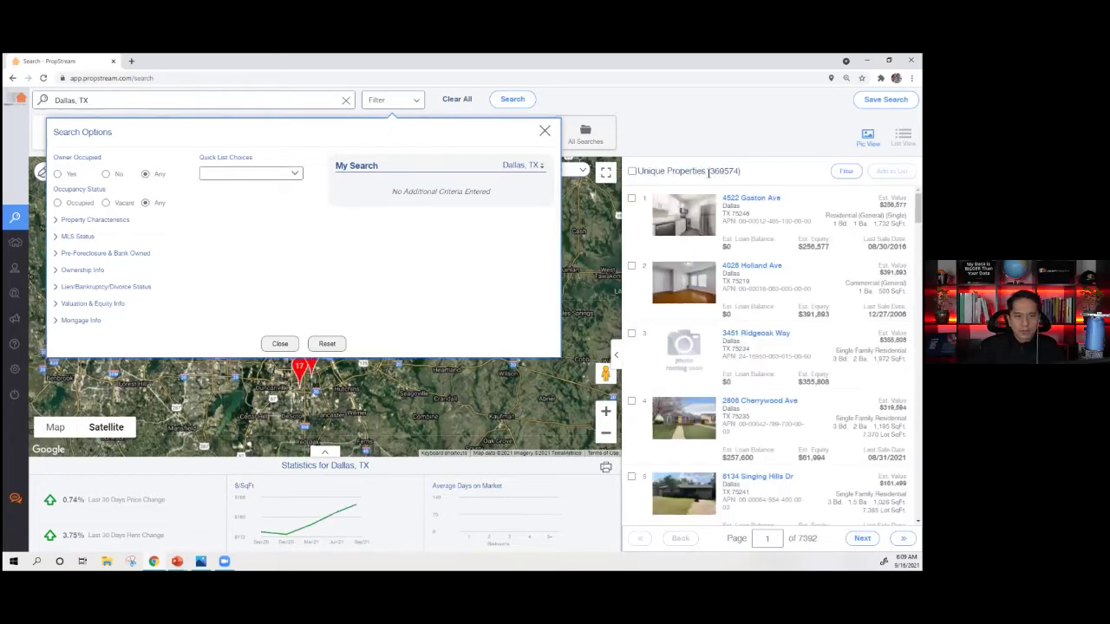
left_click(231, 176)
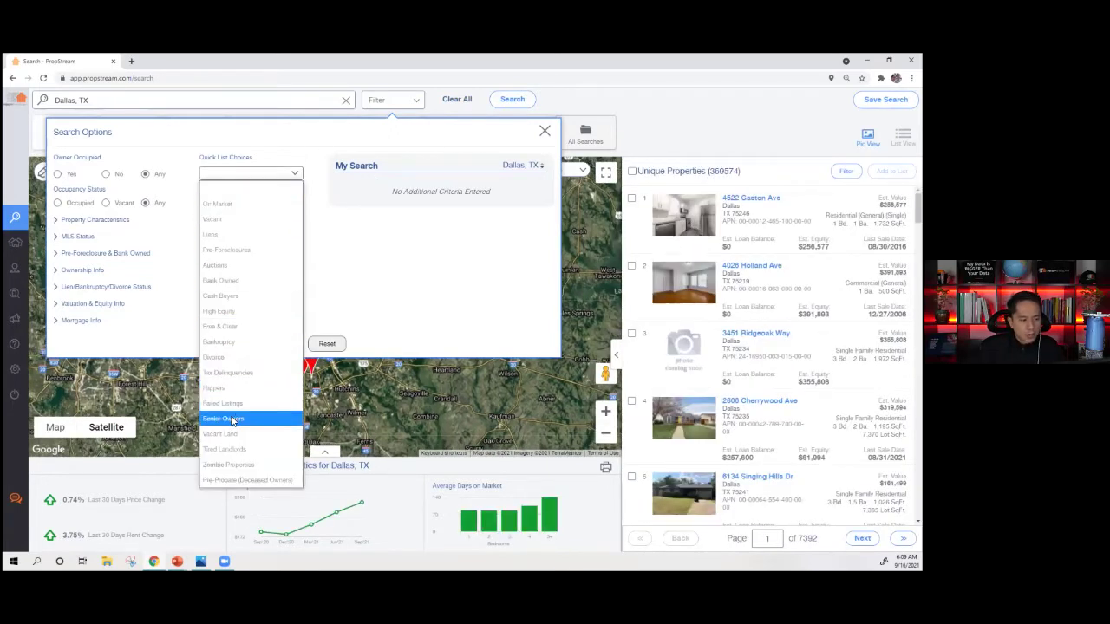
left_click(245, 419)
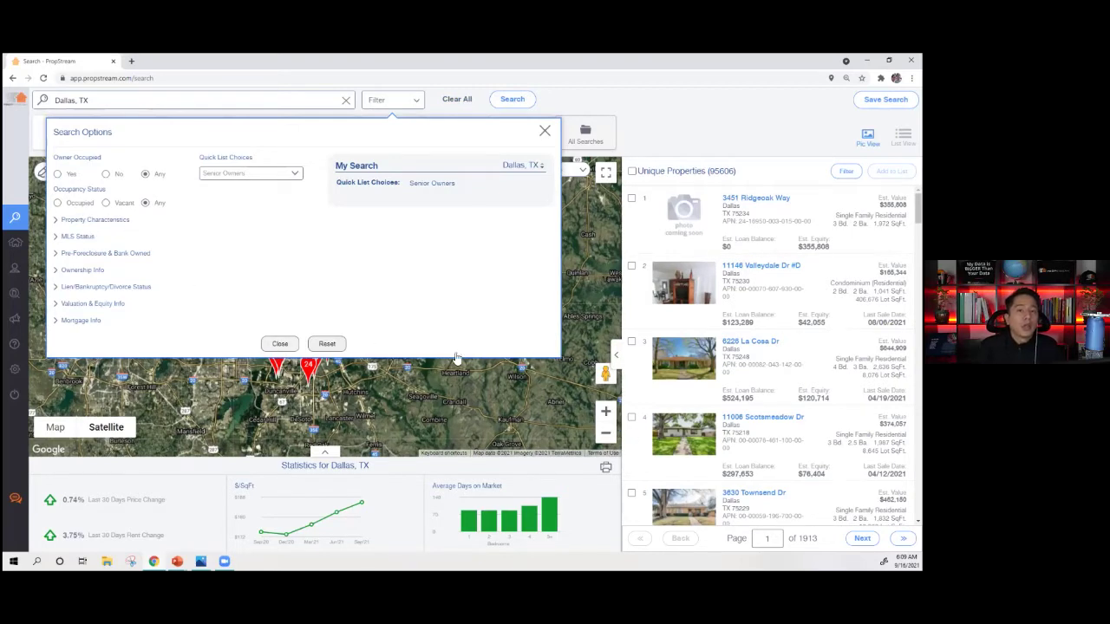
left_click_drag(60, 164, 112, 165)
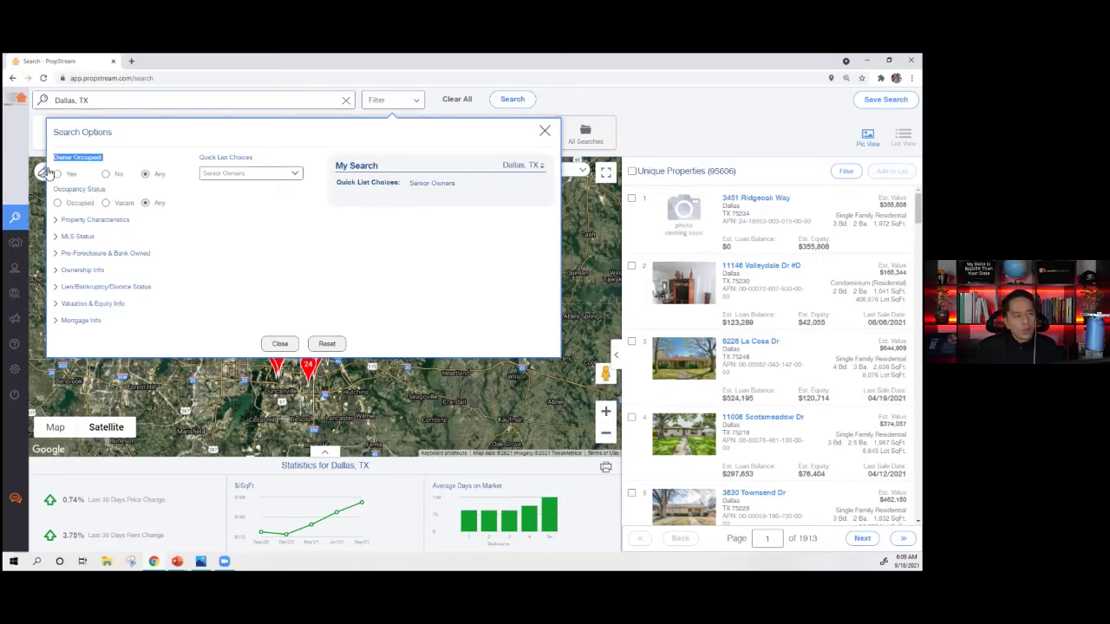
- Set Owner Occupied to No after briefly comparing the Yes and Any options
left_click(106, 174)
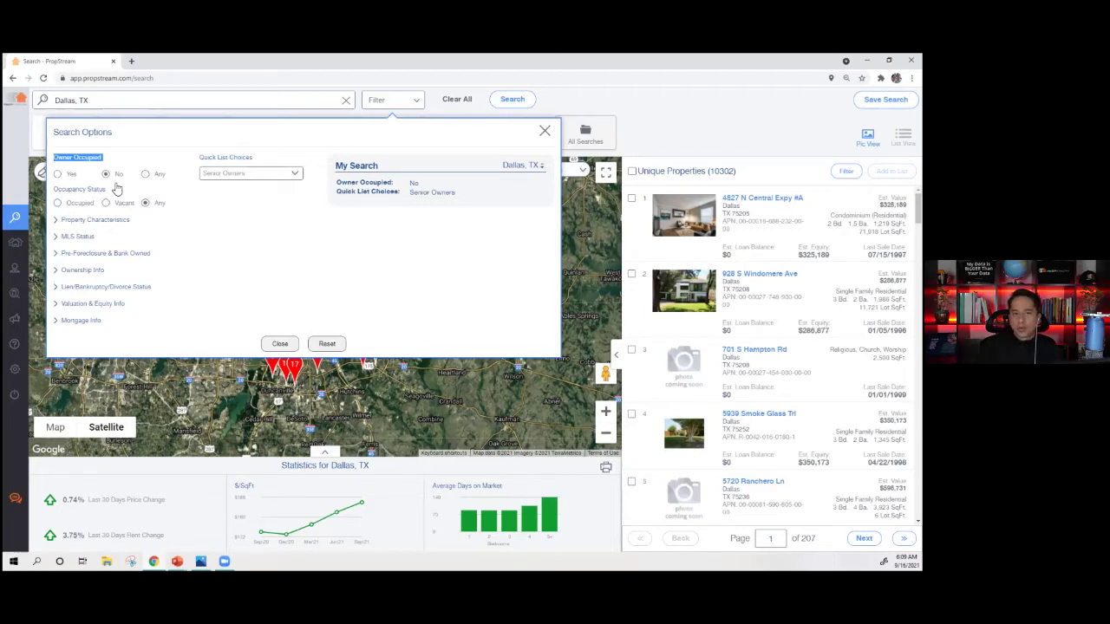
left_click(57, 176)
left_click(109, 176)
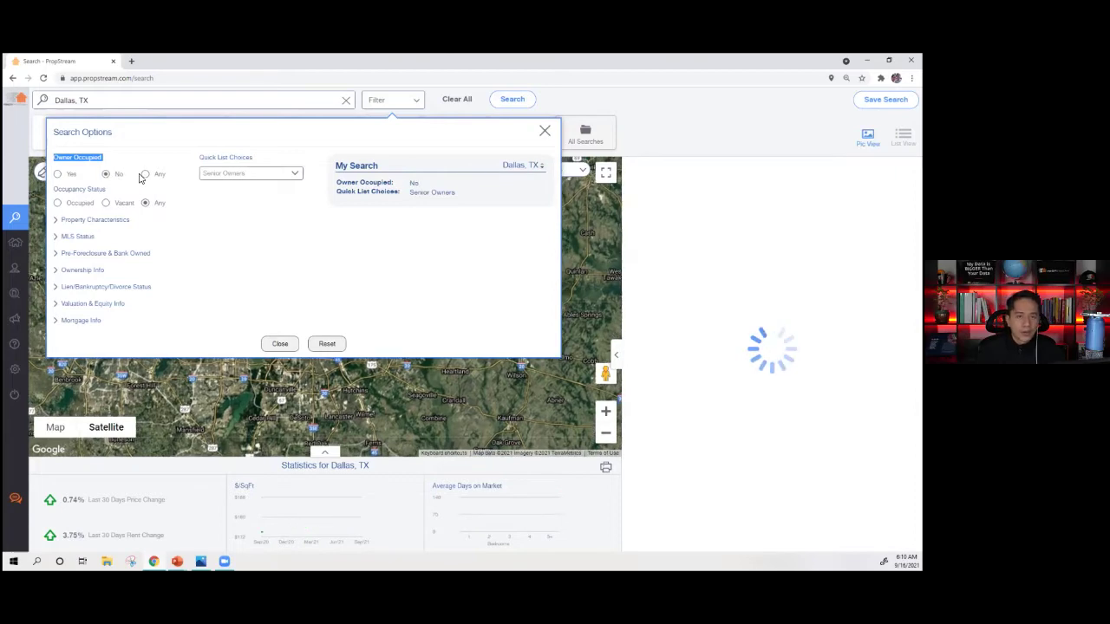
left_click(157, 177)
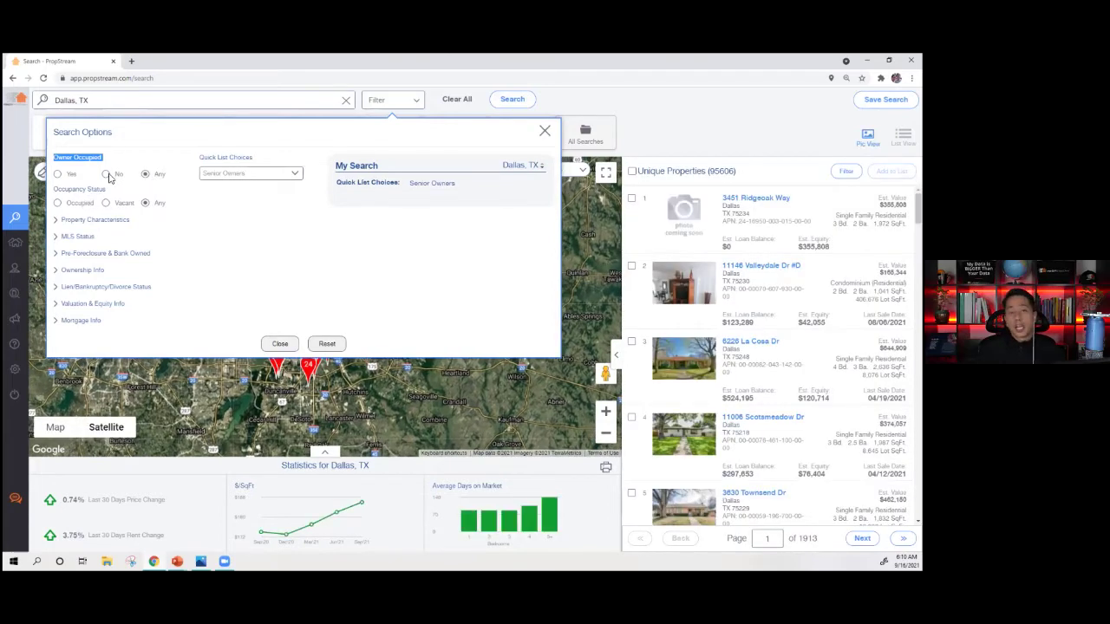
left_click(107, 175)
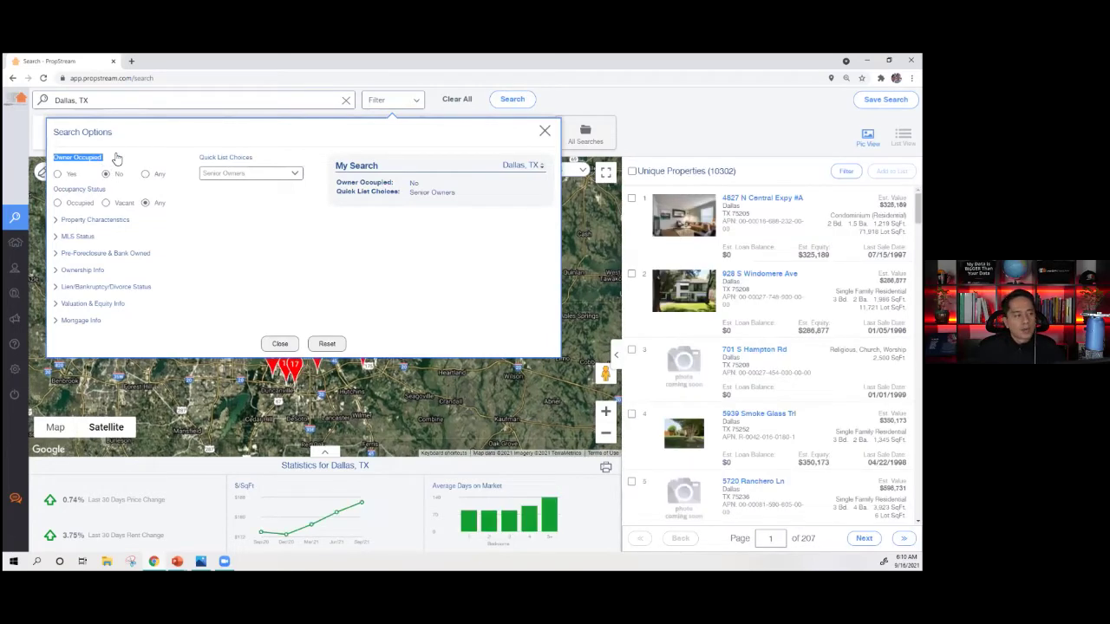
left_click(158, 173)
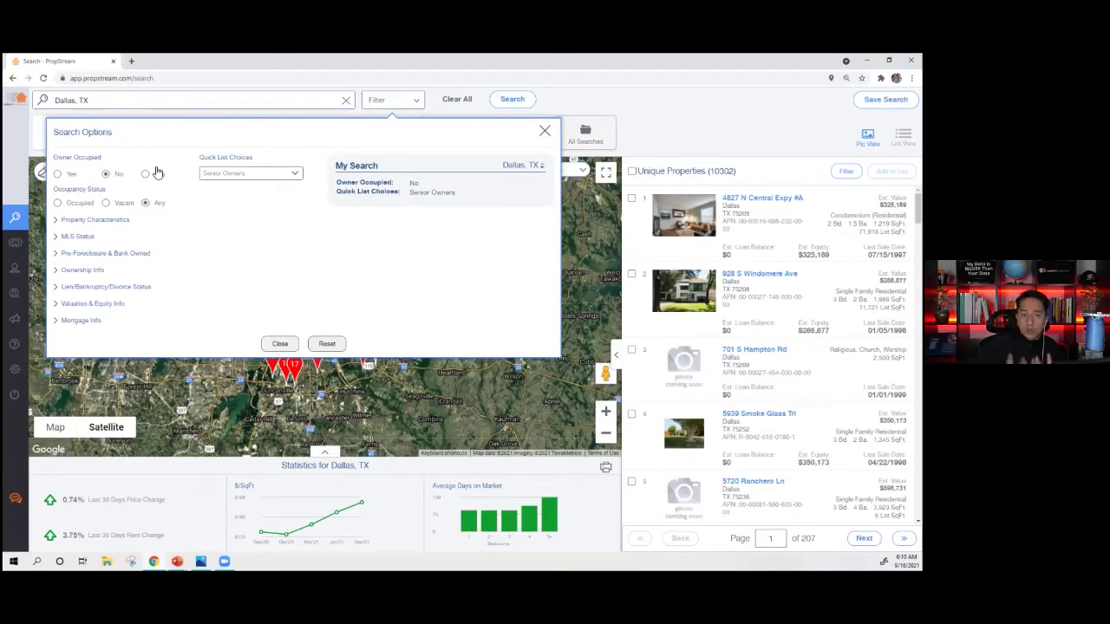
- Set Occupancy Status to Vacant, cutting results to 310 properties, and expand Property Characteristics
triple_click(67, 195)
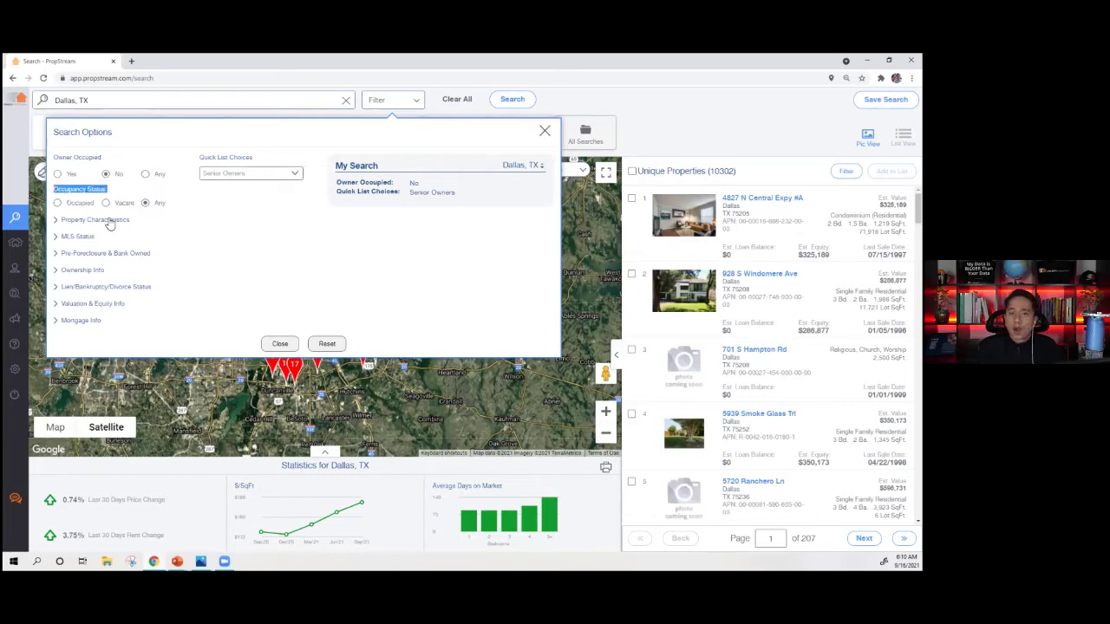
left_click(78, 204)
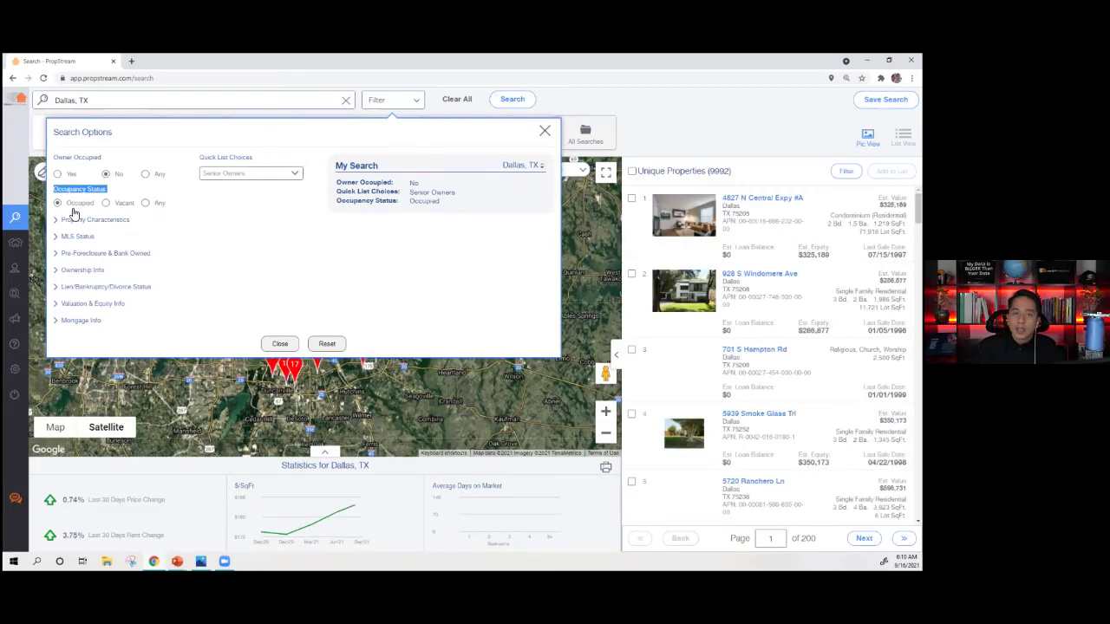
left_click(106, 203)
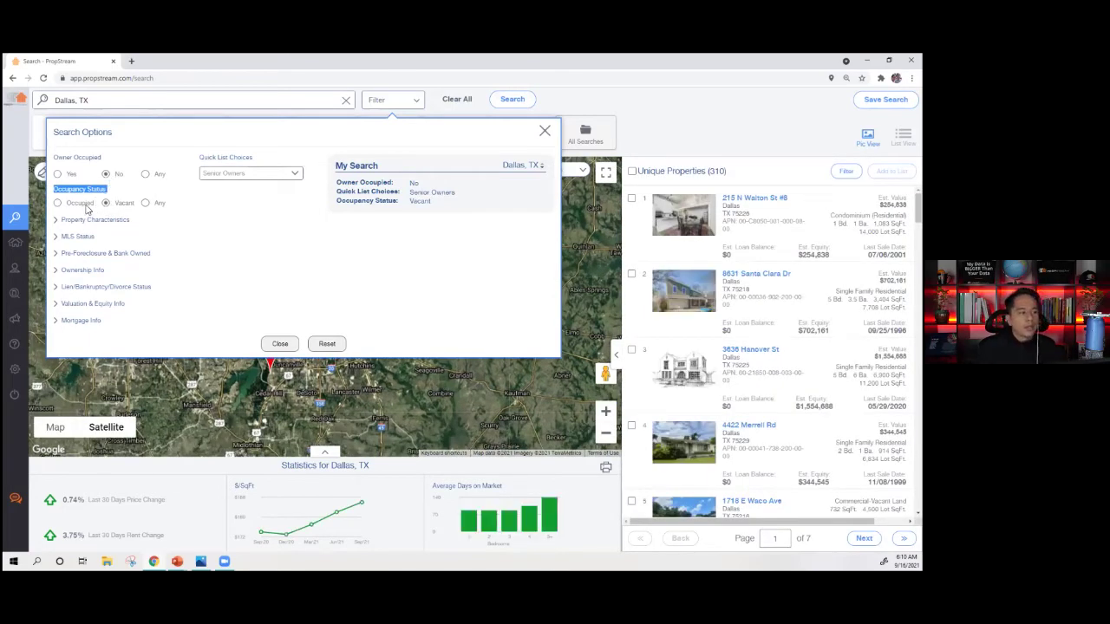
left_click(84, 206)
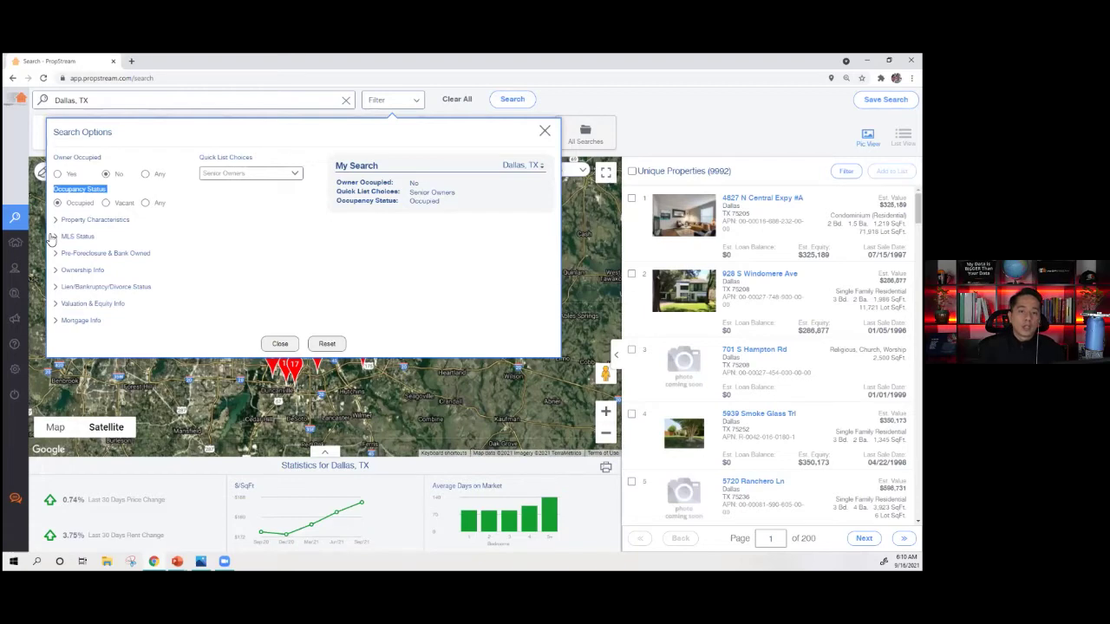
left_click(108, 205)
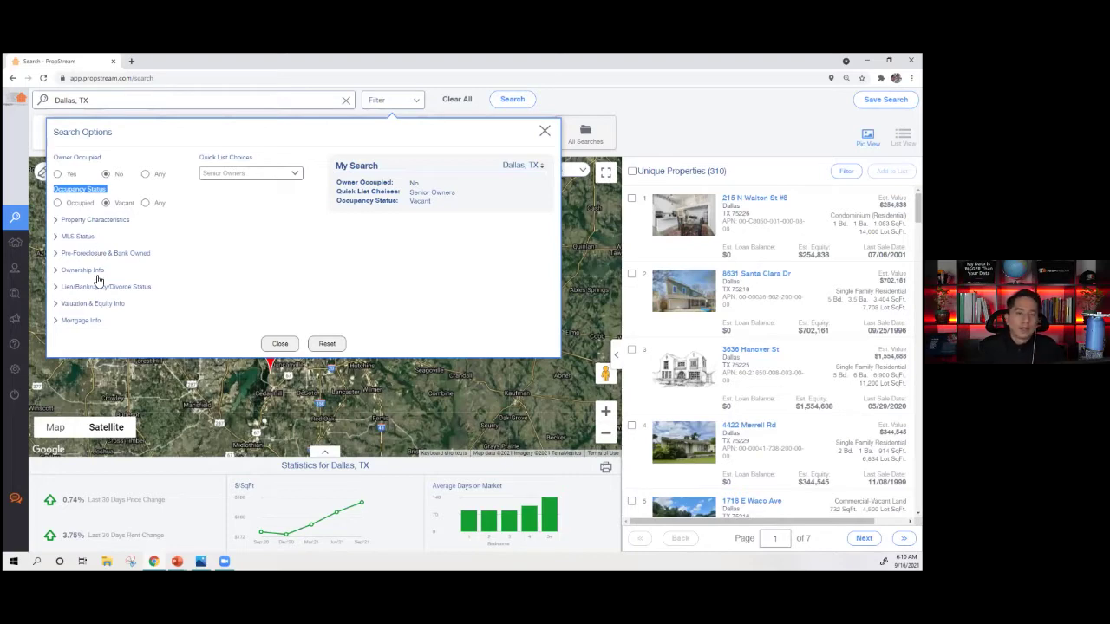
left_click(116, 221)
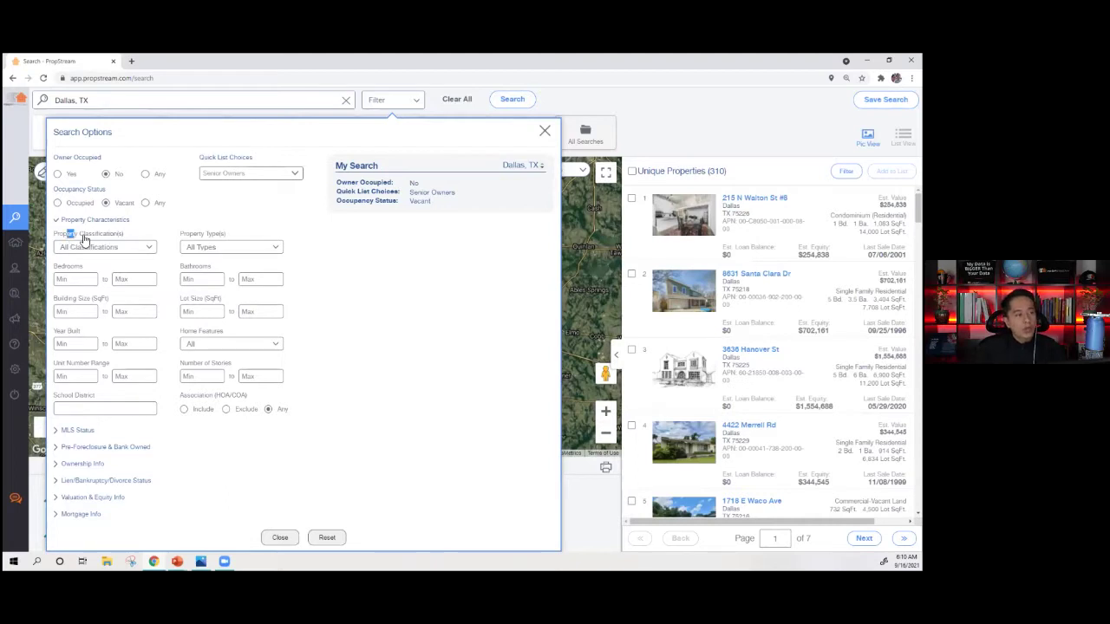
- Set Property Classification to Residential after trying Office and Commercial
left_click(87, 250)
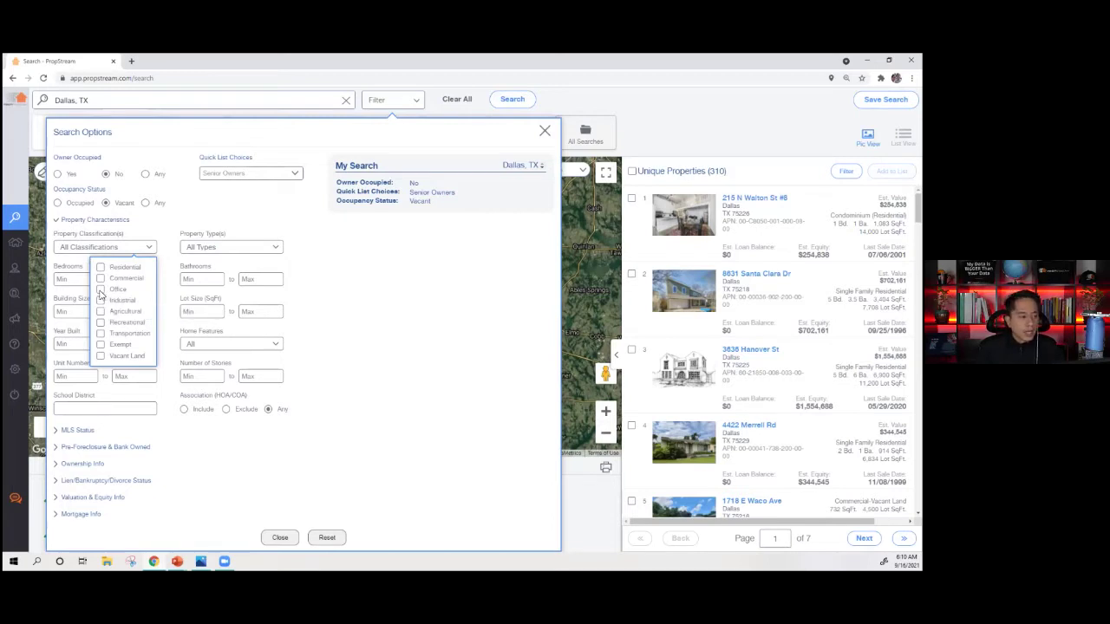
left_click(101, 290)
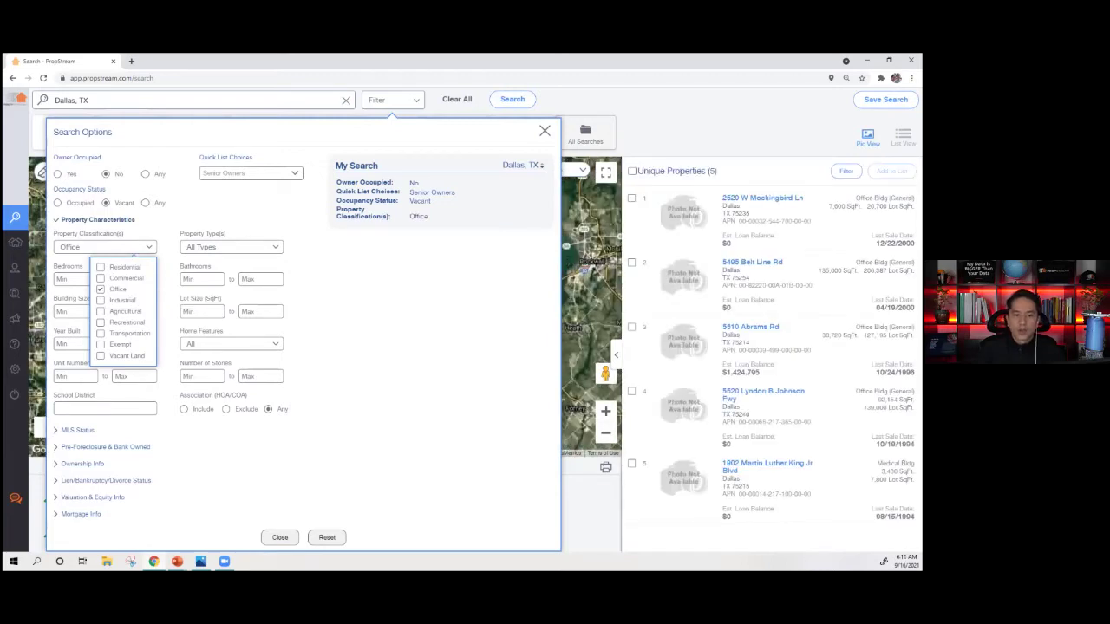
left_click(111, 290)
left_click(111, 278)
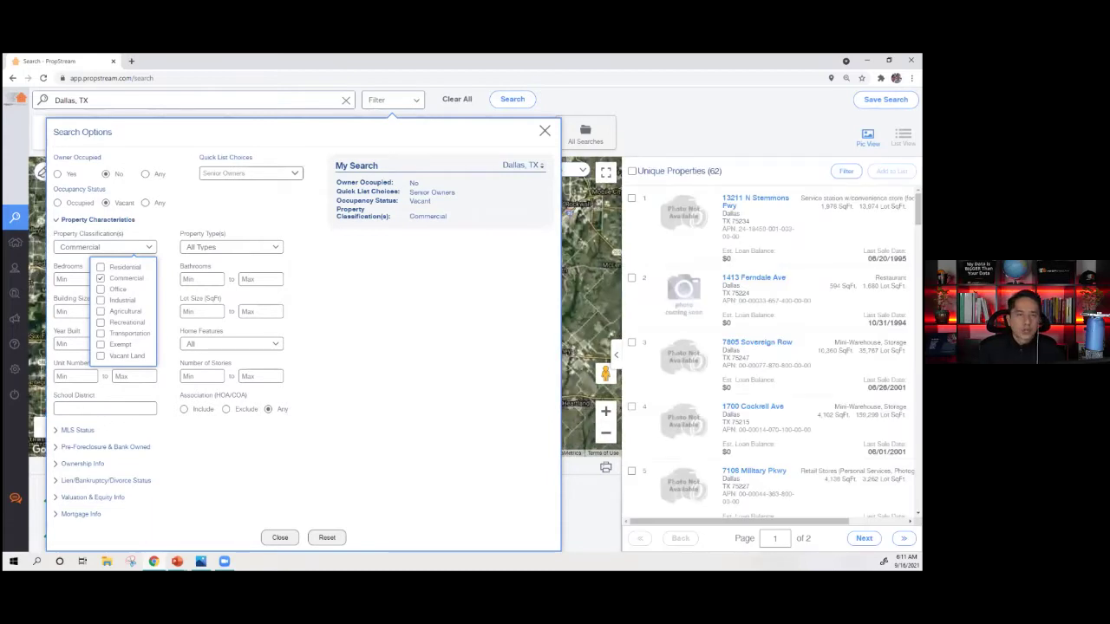
scroll(772, 351, "down", 3)
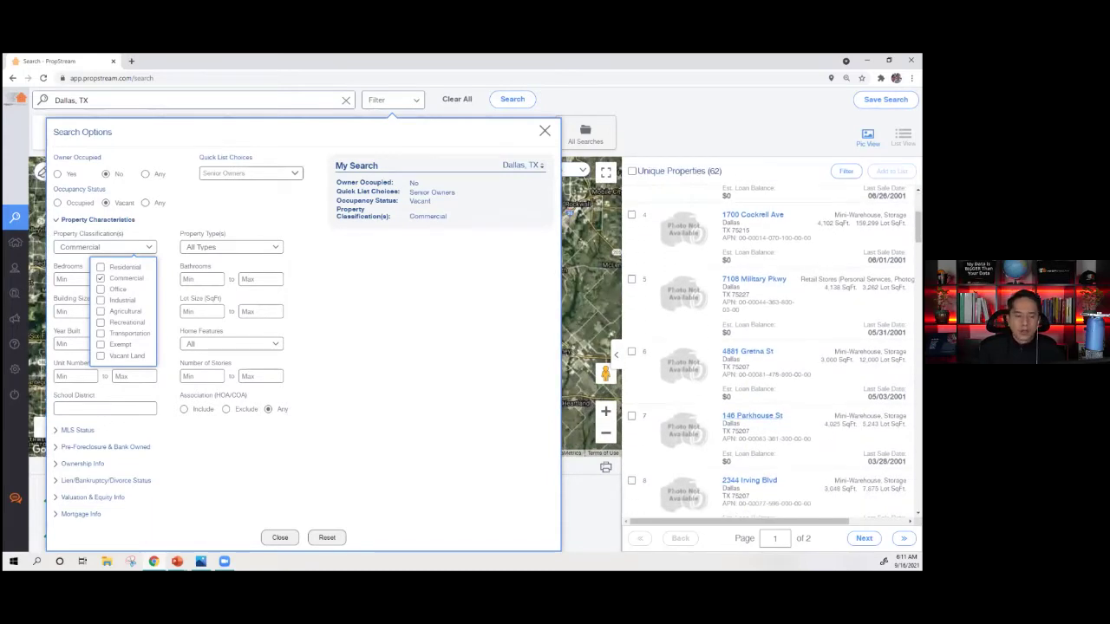
left_click(132, 281)
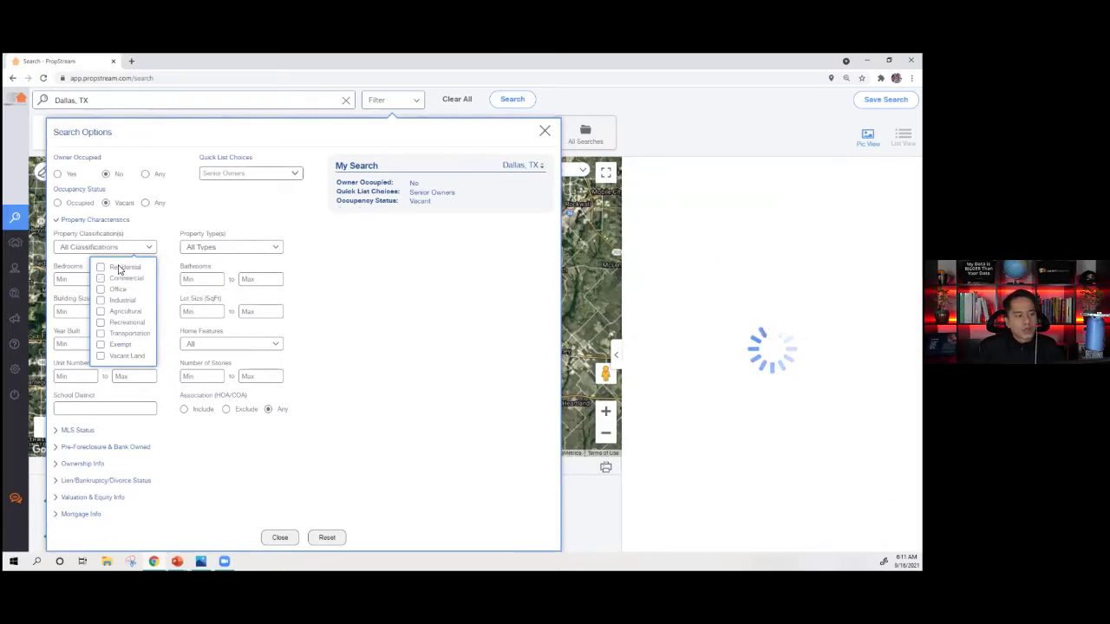
left_click(119, 269)
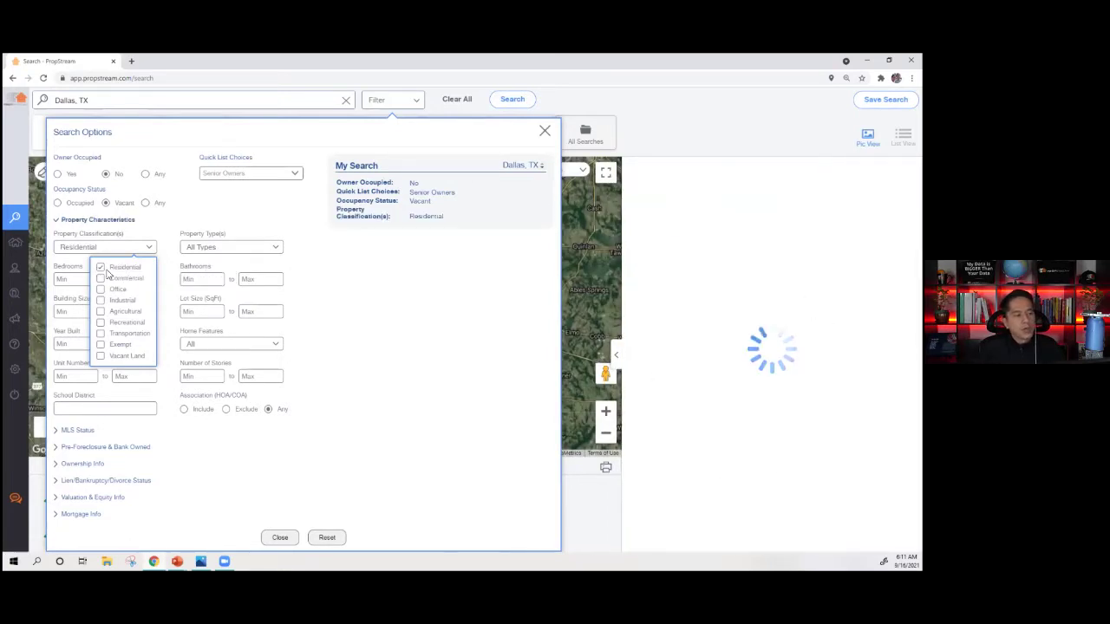
- Set Property Type to Single Family, leaving 138 unique properties
left_click(222, 250)
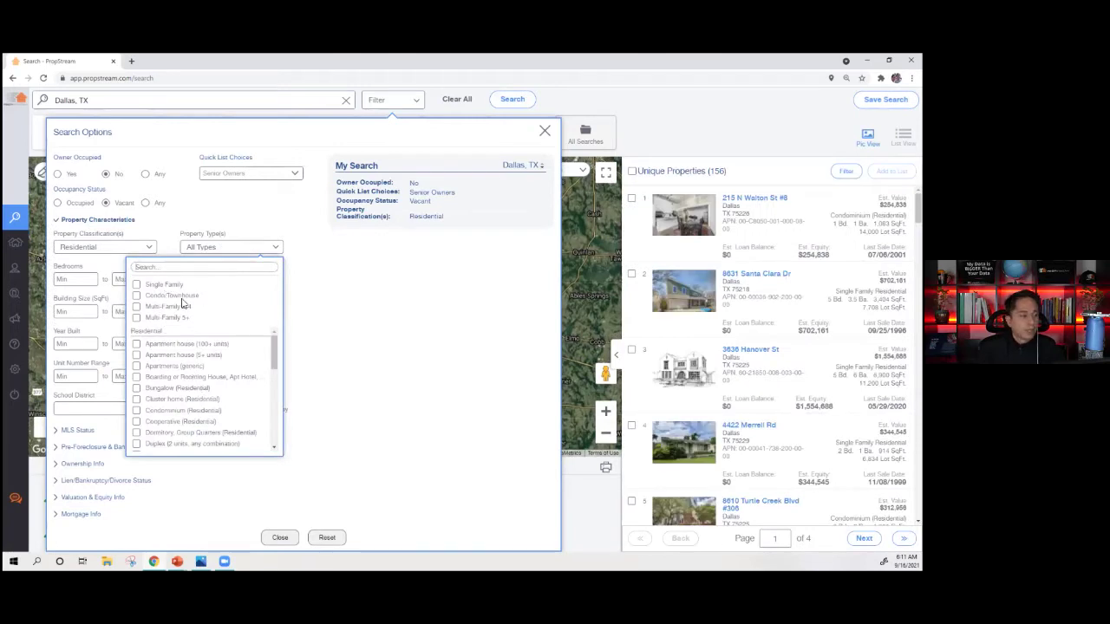
left_click(173, 286)
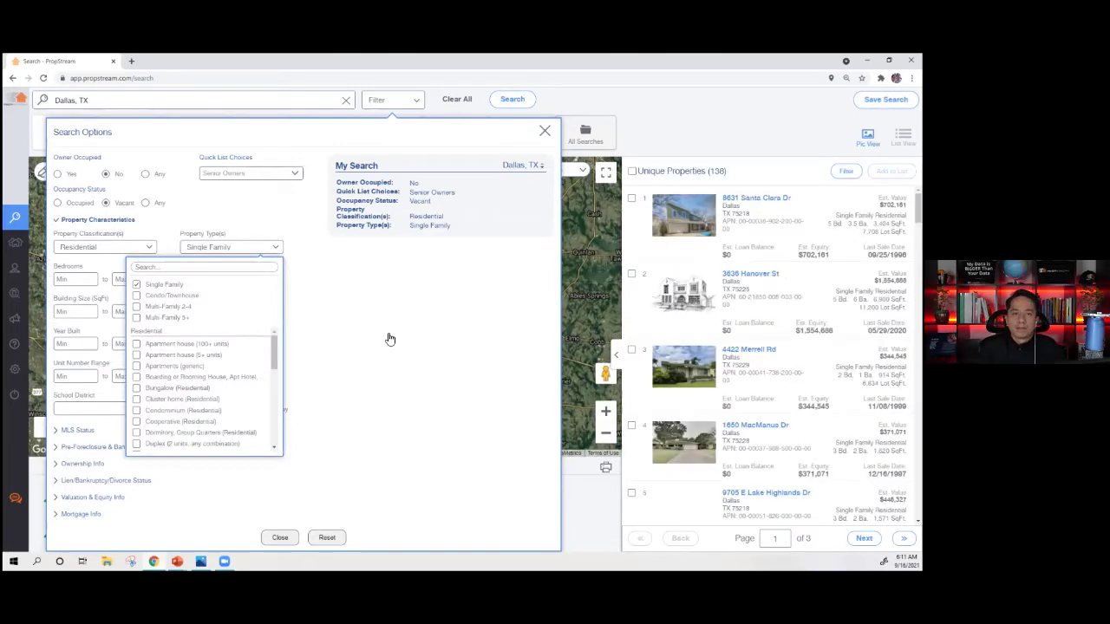
scroll(193, 373, "down", 2)
scroll(154, 406, "down", 2)
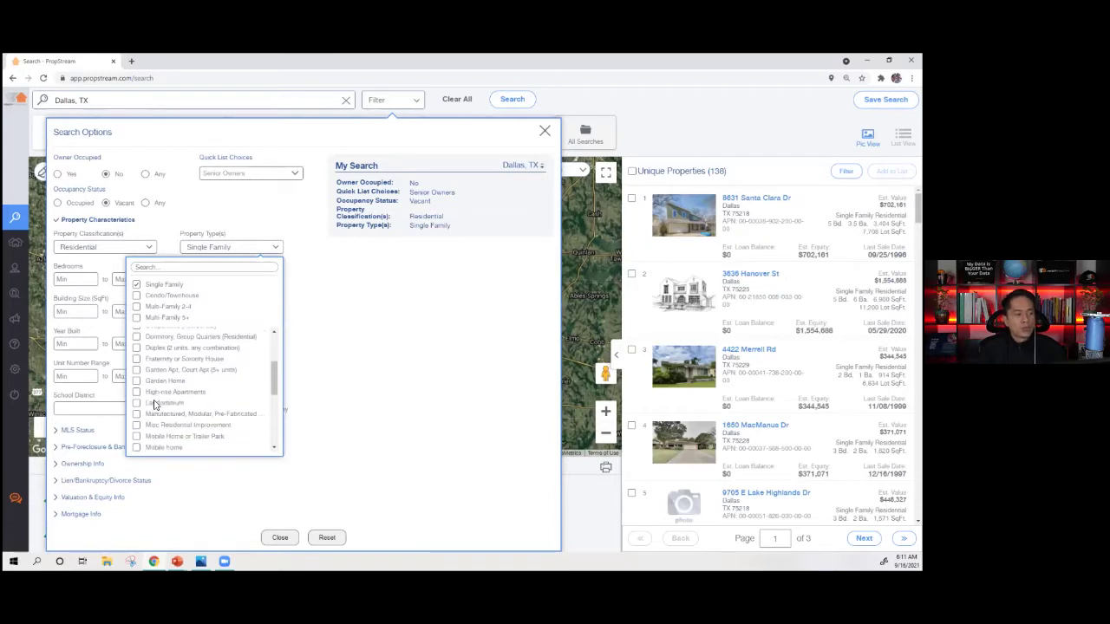
left_click(356, 335)
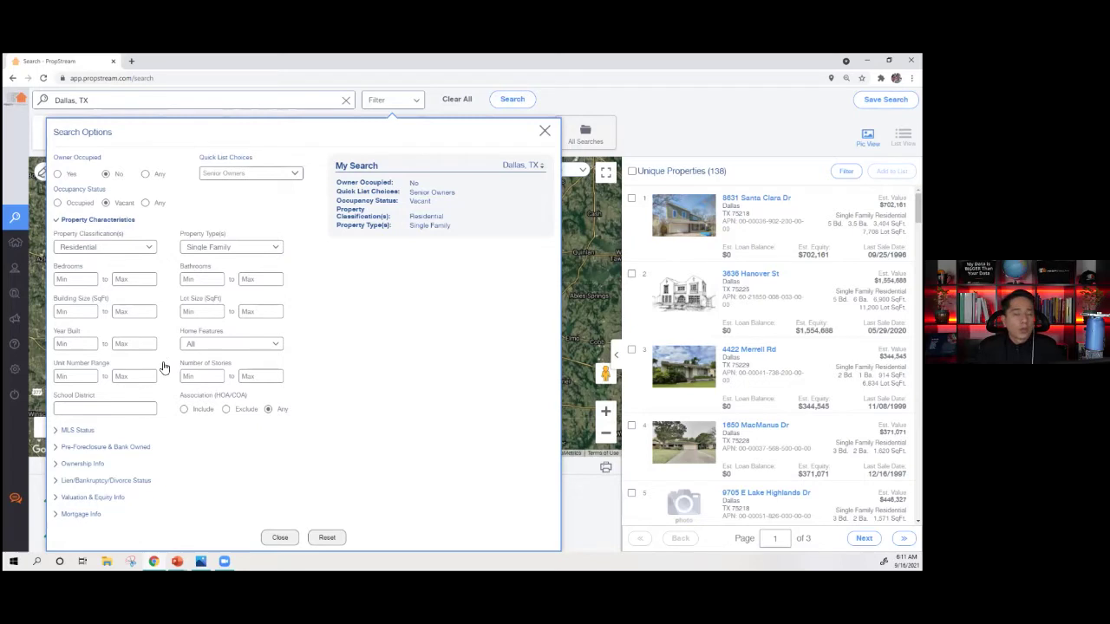
- Set Number of Stories minimum to 2 and keep Senior Owners as the quick list, leaving 6 properties
triple_click(71, 364)
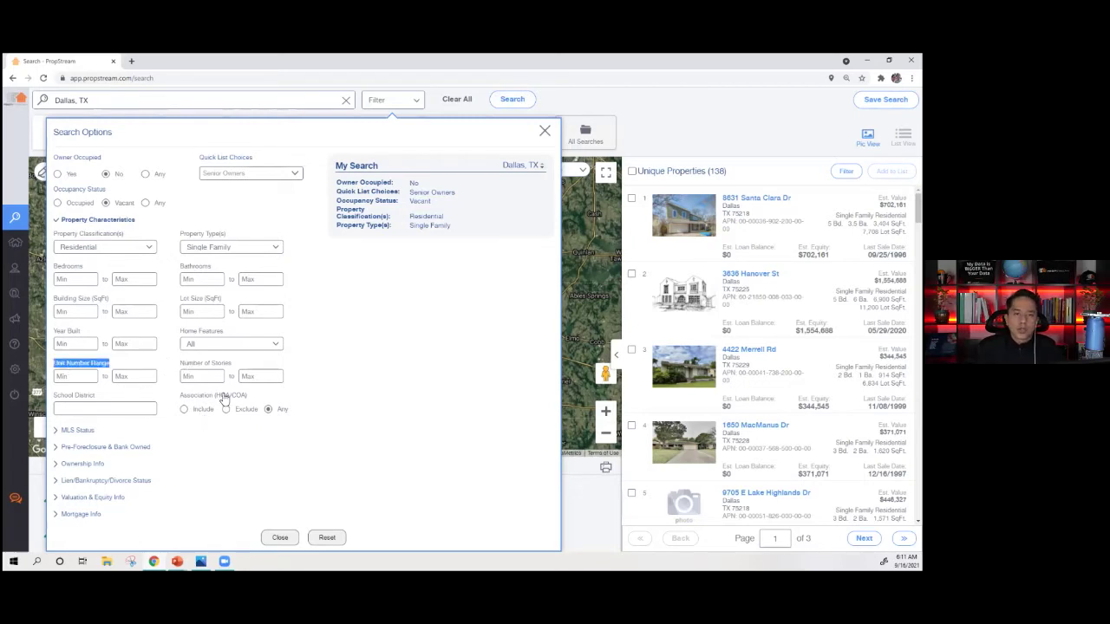
triple_click(201, 364)
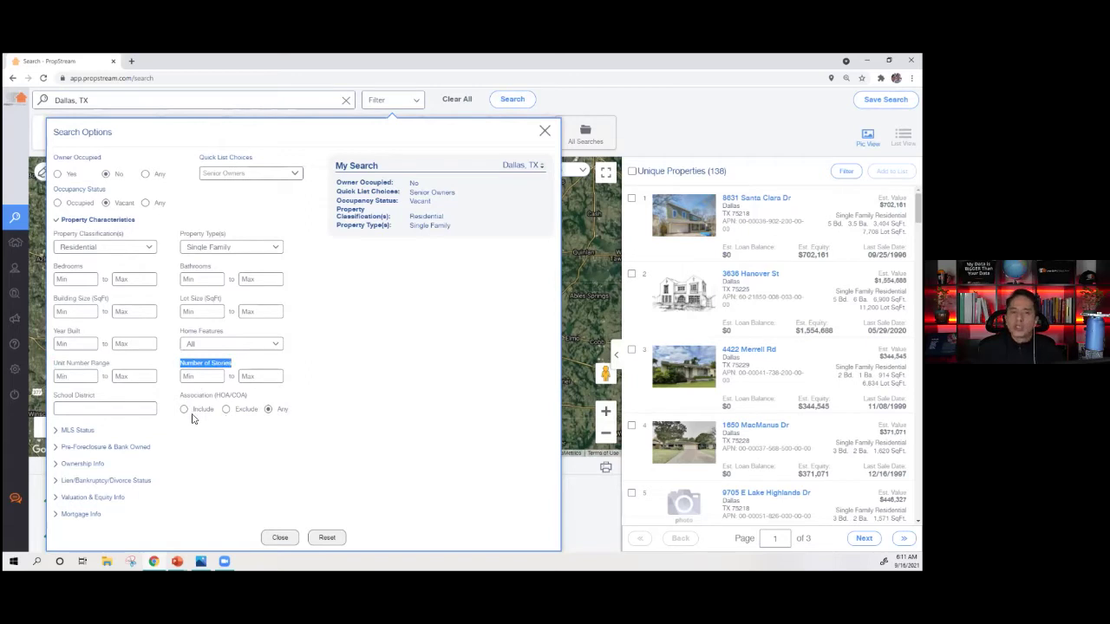
triple_click(182, 396)
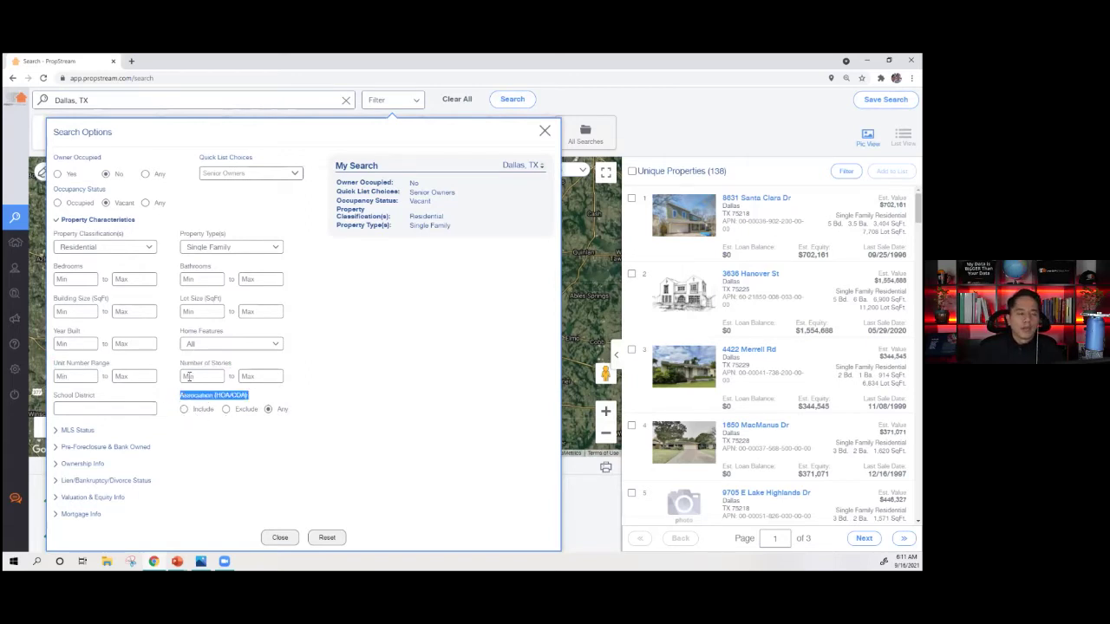
left_click(196, 376)
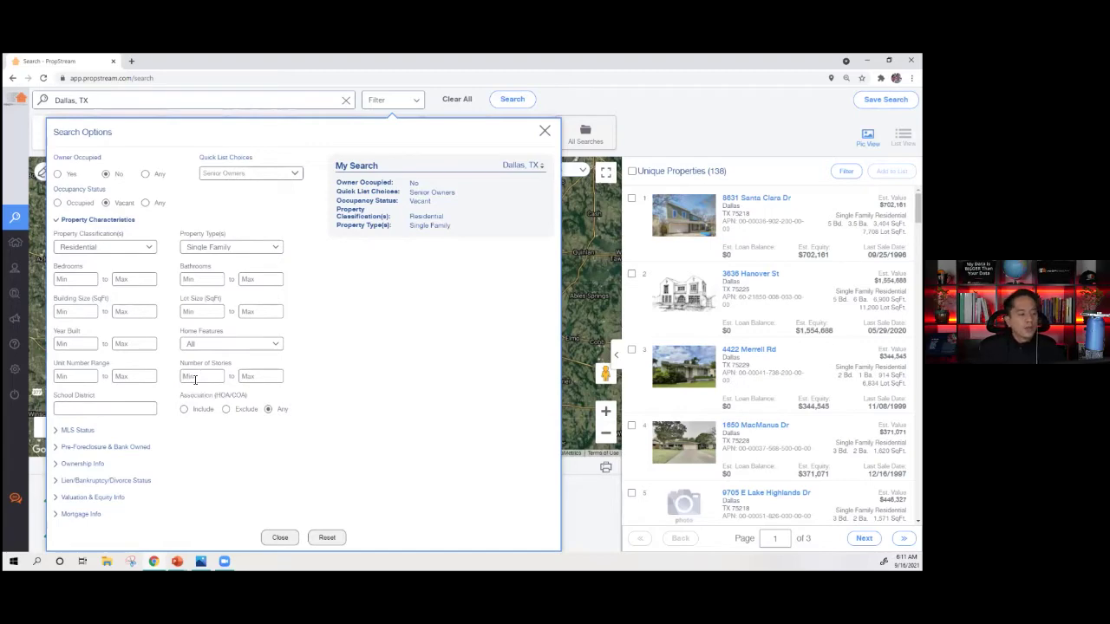
type("2")
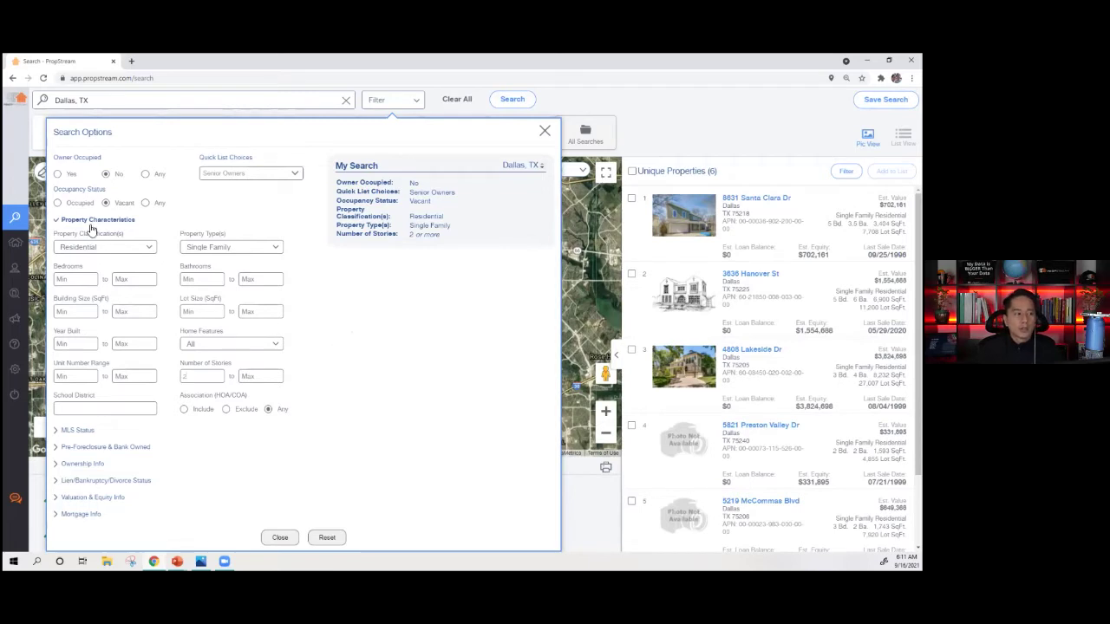
left_click(248, 175)
left_click(240, 418)
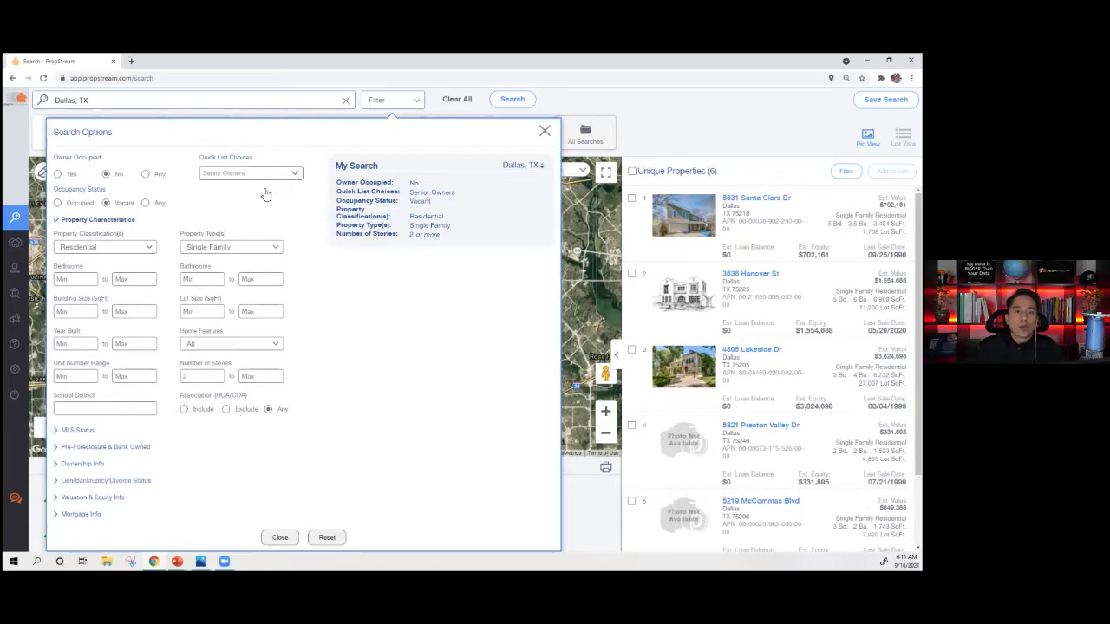
left_click(76, 222)
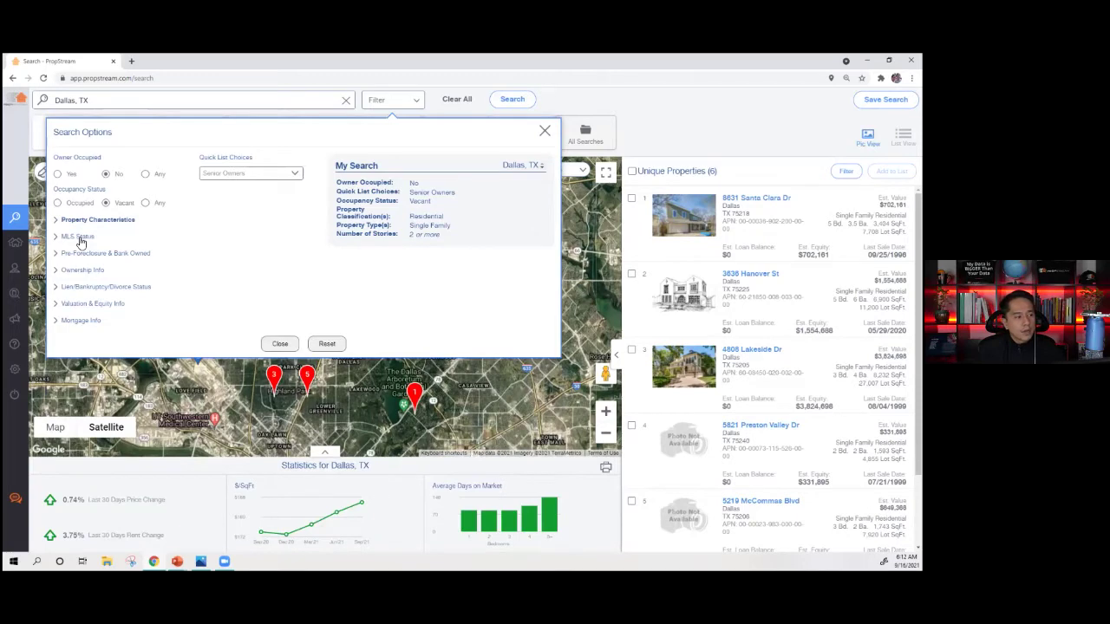
- Try MLS On Market Yes and No, then leave it at Any with 6 results
left_click(78, 237)
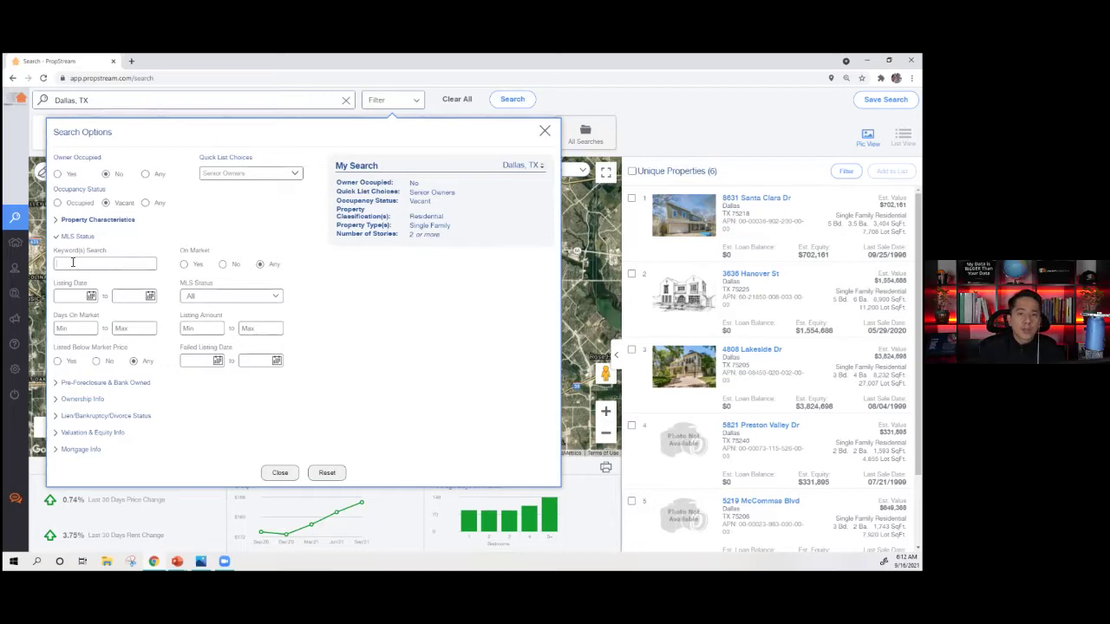
triple_click(184, 254)
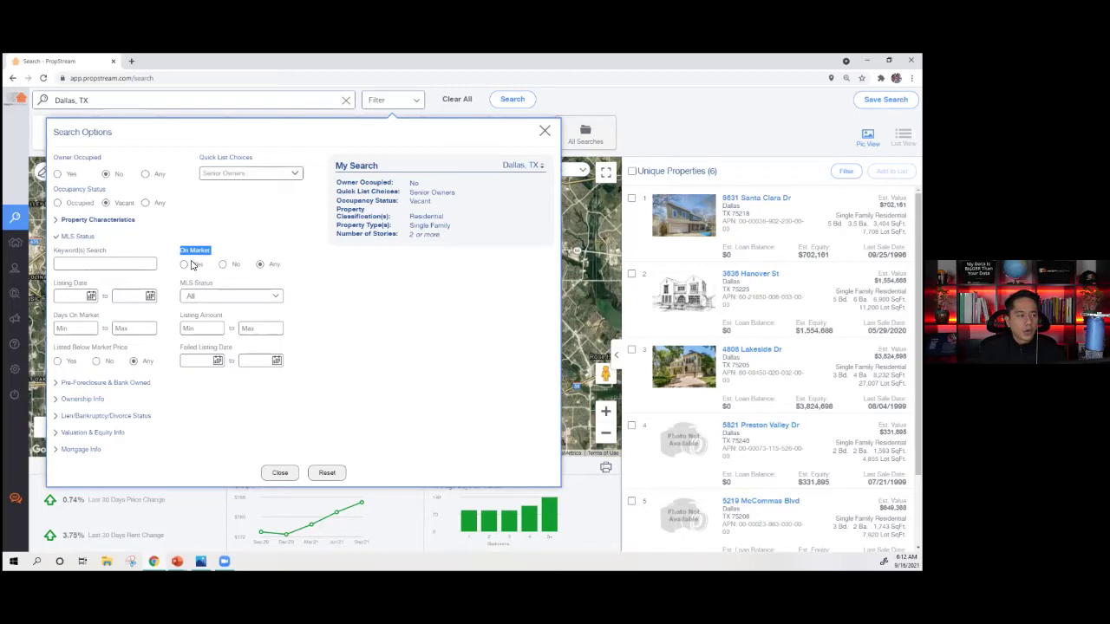
left_click(185, 265)
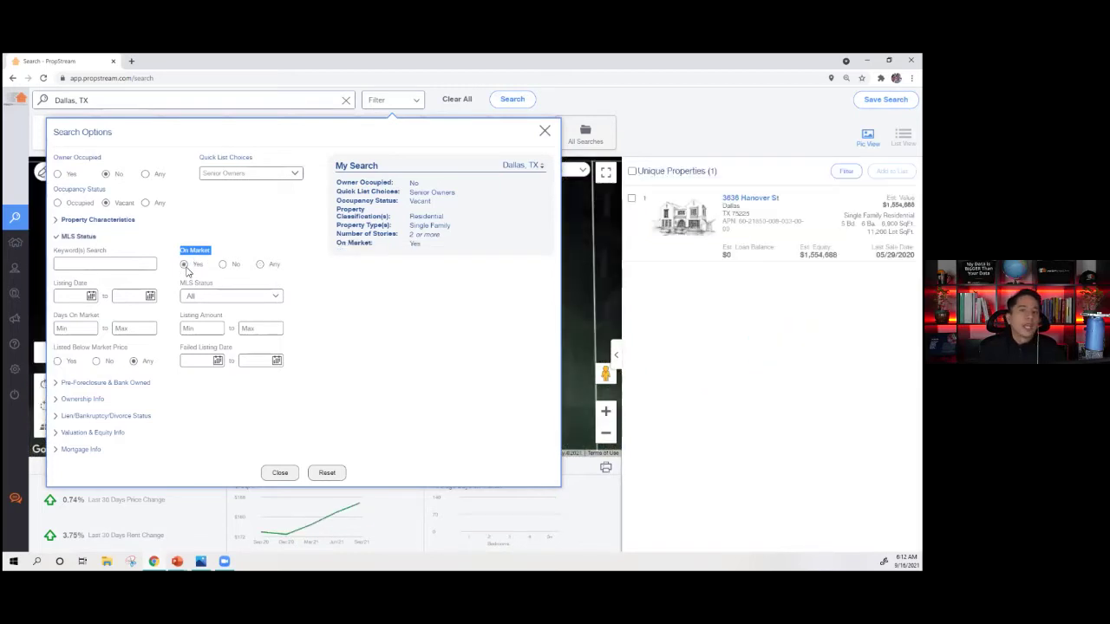
left_click(223, 264)
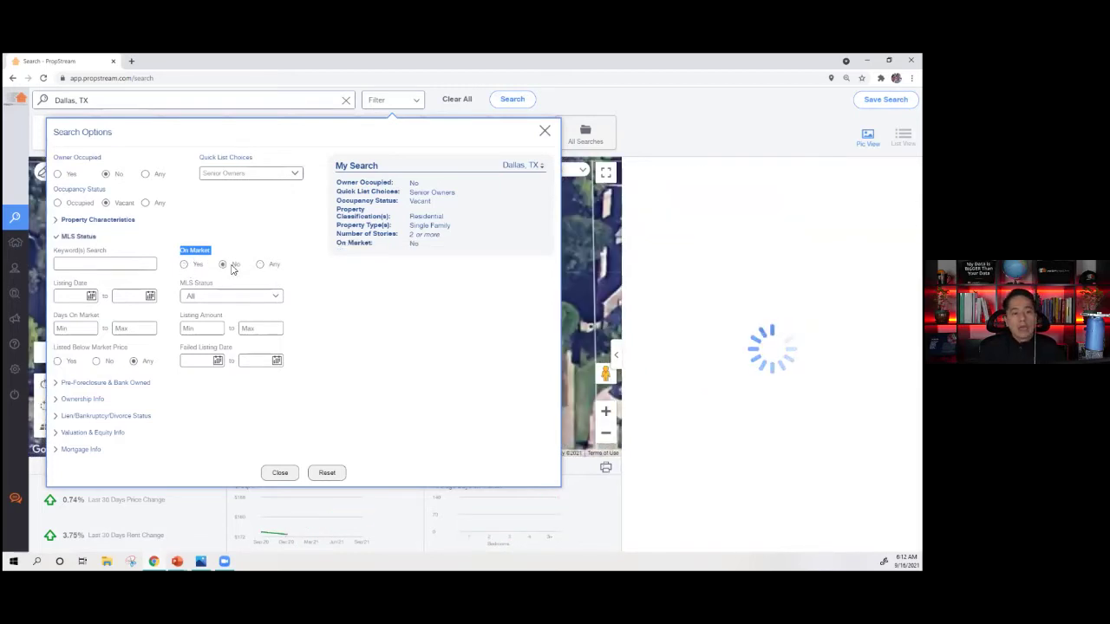
left_click(258, 246)
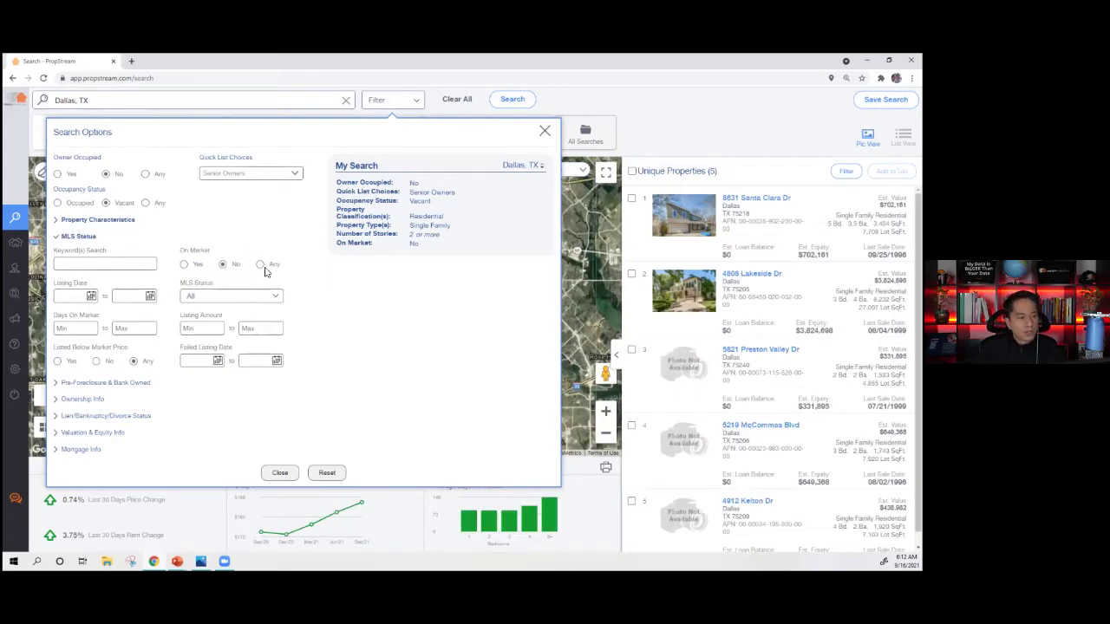
left_click(262, 265)
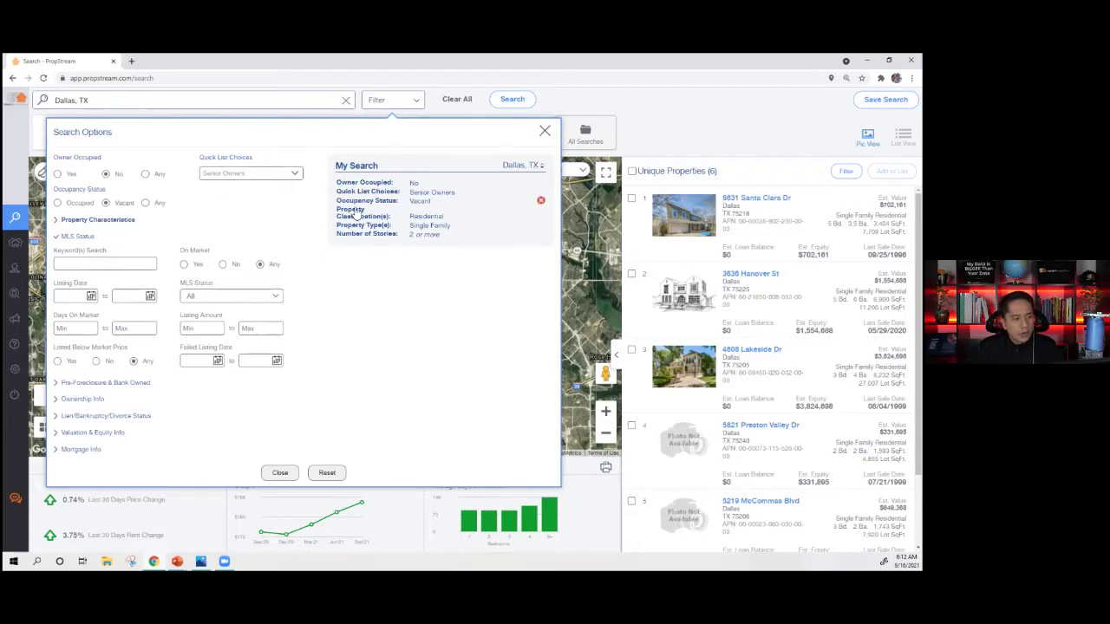
mouse_move(542, 196)
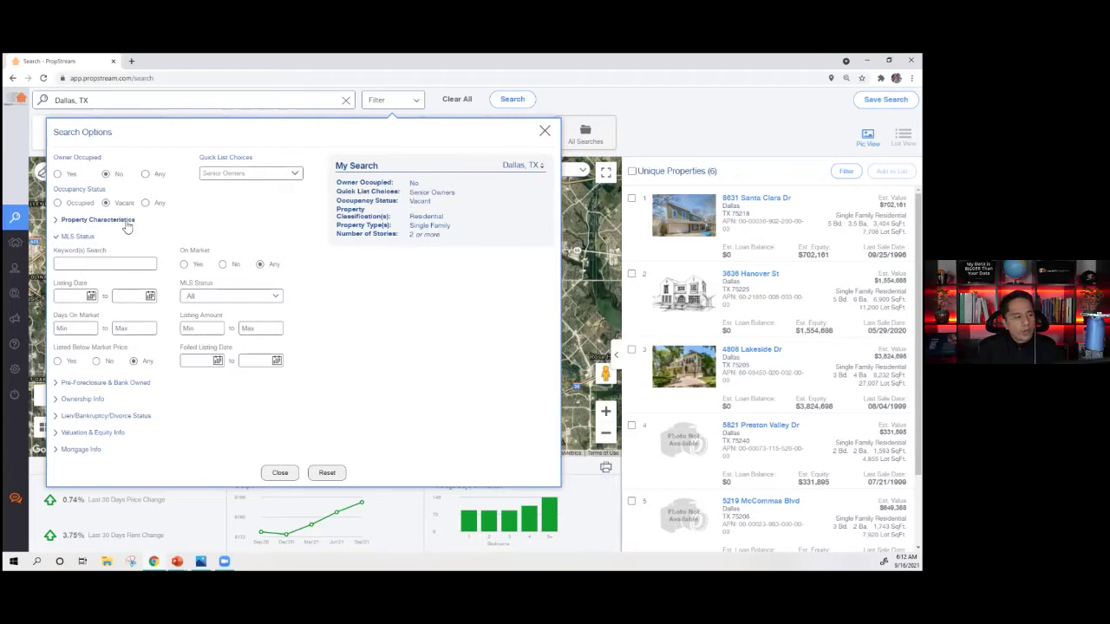
- Remove the 2-story Number of Stories filter from the search
left_click(84, 222)
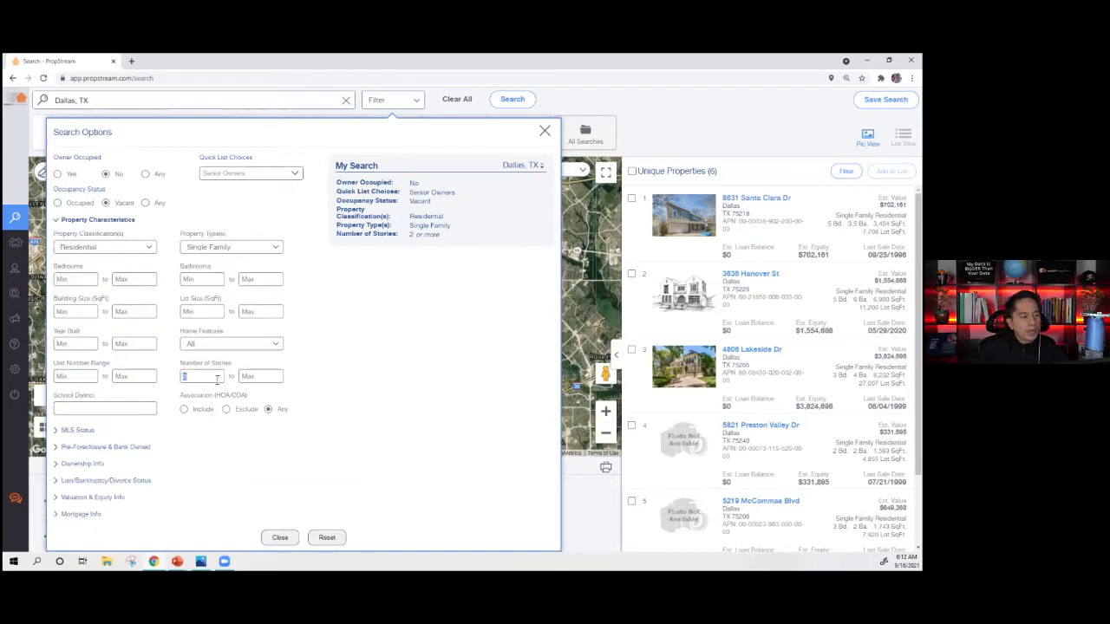
left_click(87, 223)
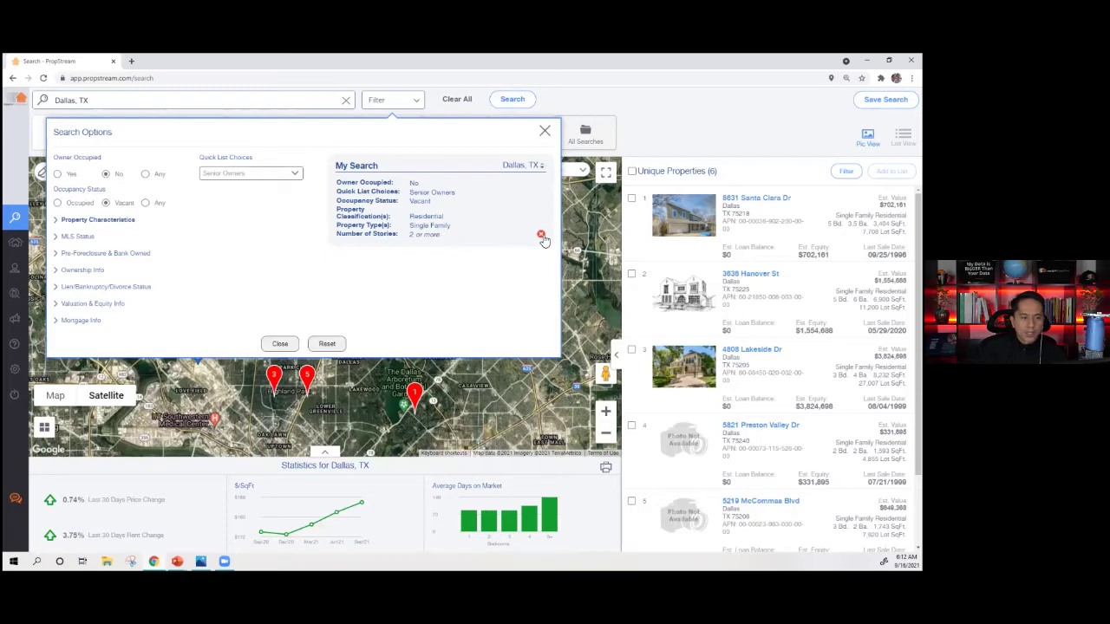
left_click(541, 237)
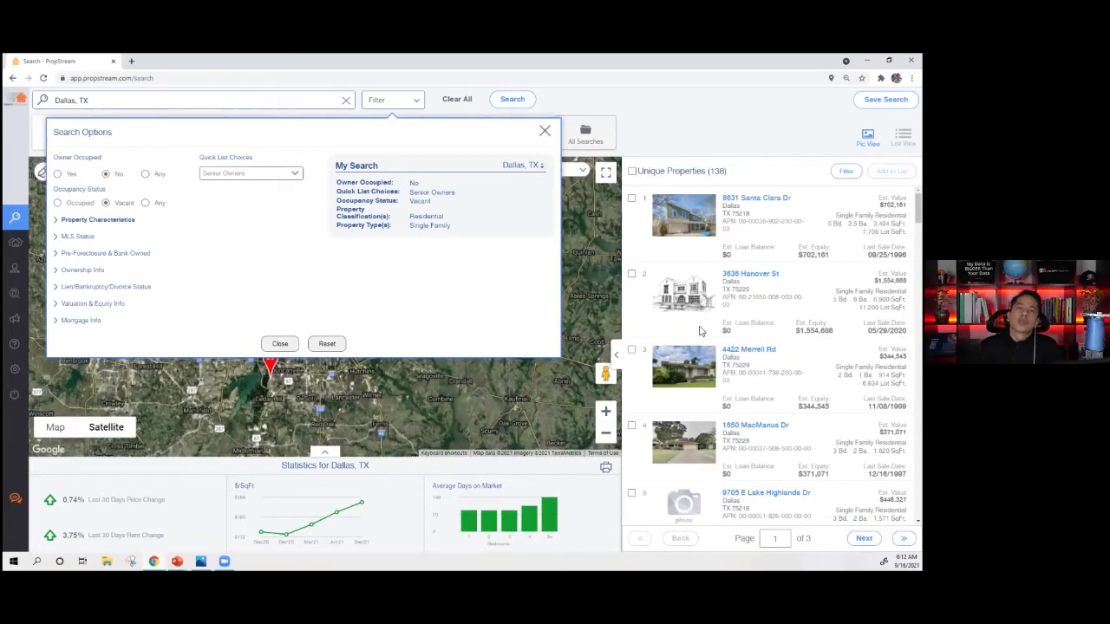
- Set MLS On Market to No, giving 137 properties, and expand Pre-Foreclosure & Bank Owned
left_click(71, 237)
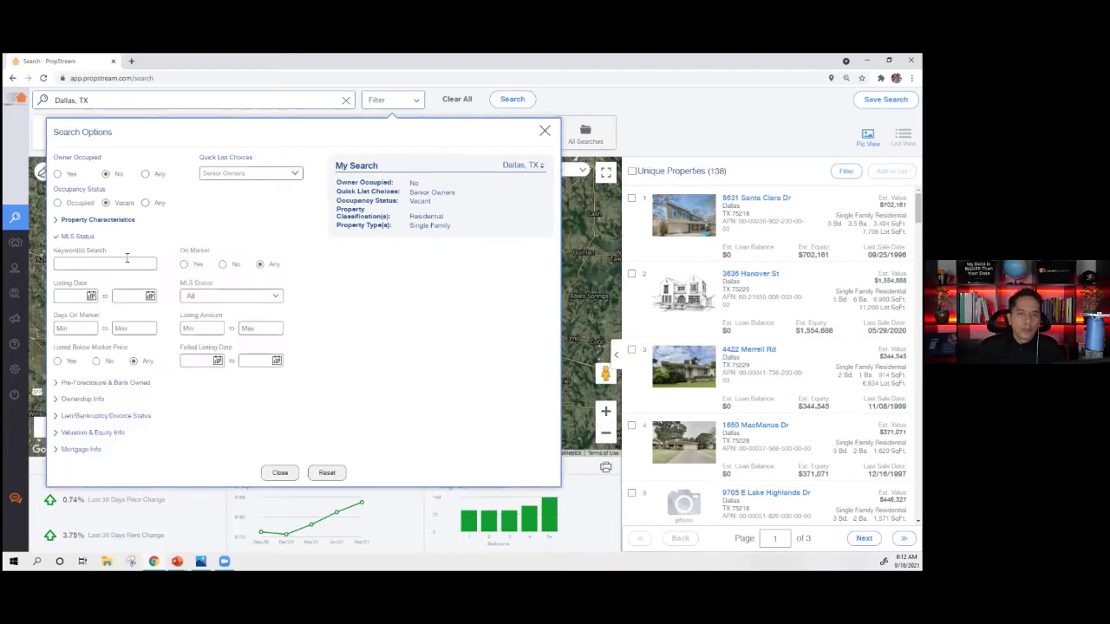
left_click(223, 265)
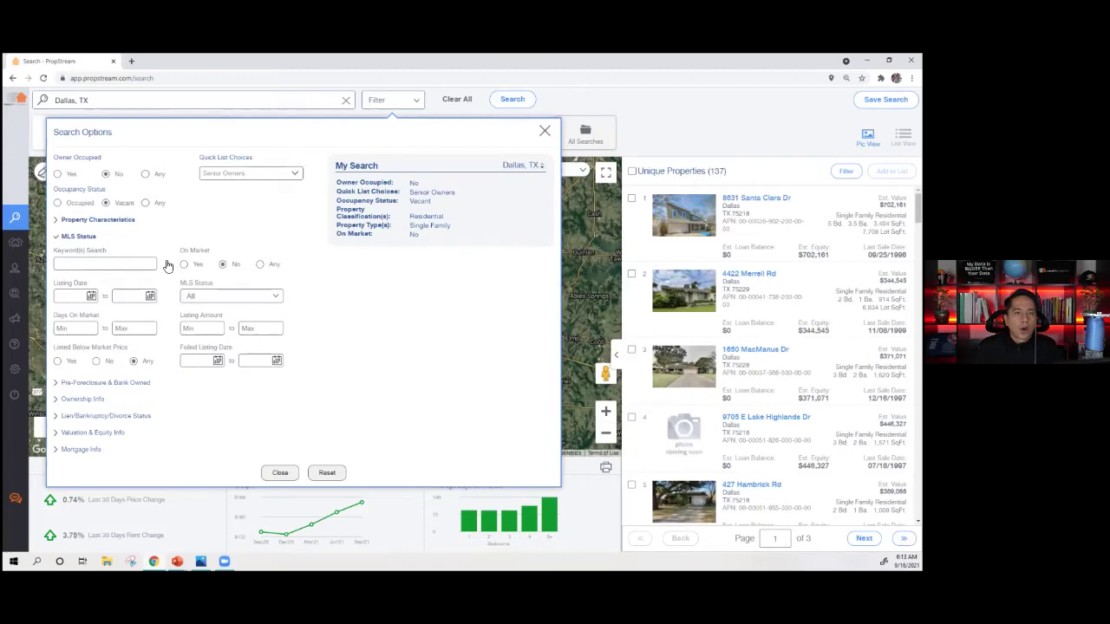
left_click(76, 238)
left_click(82, 254)
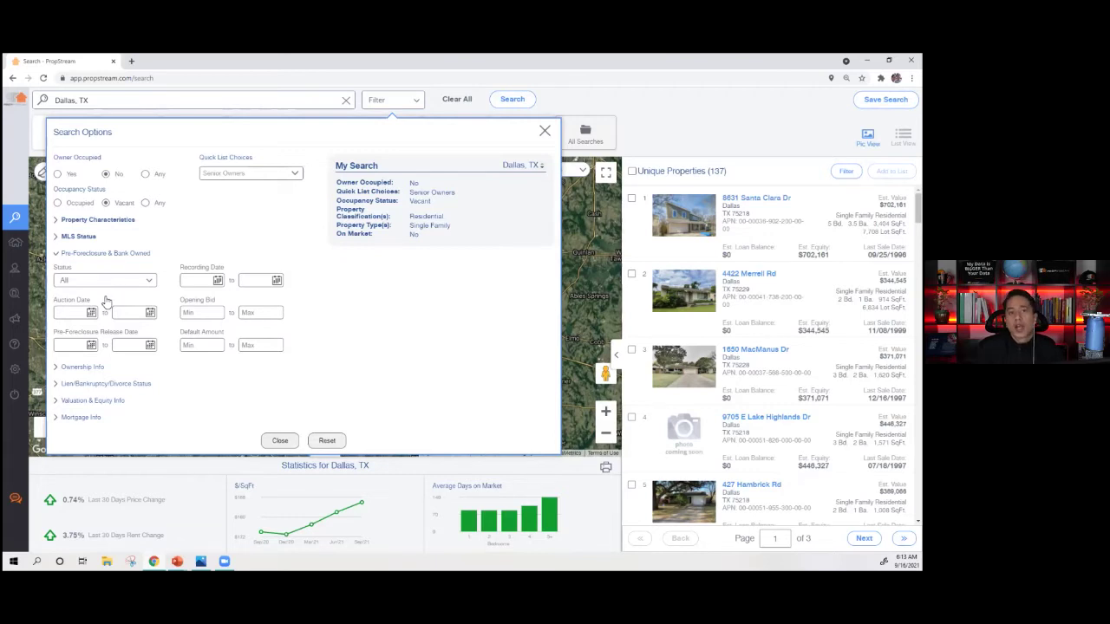
- Set Pre-Foreclosure Status to Exclude Foreclosures, then collapse the pre-foreclosure filters
left_click(83, 283)
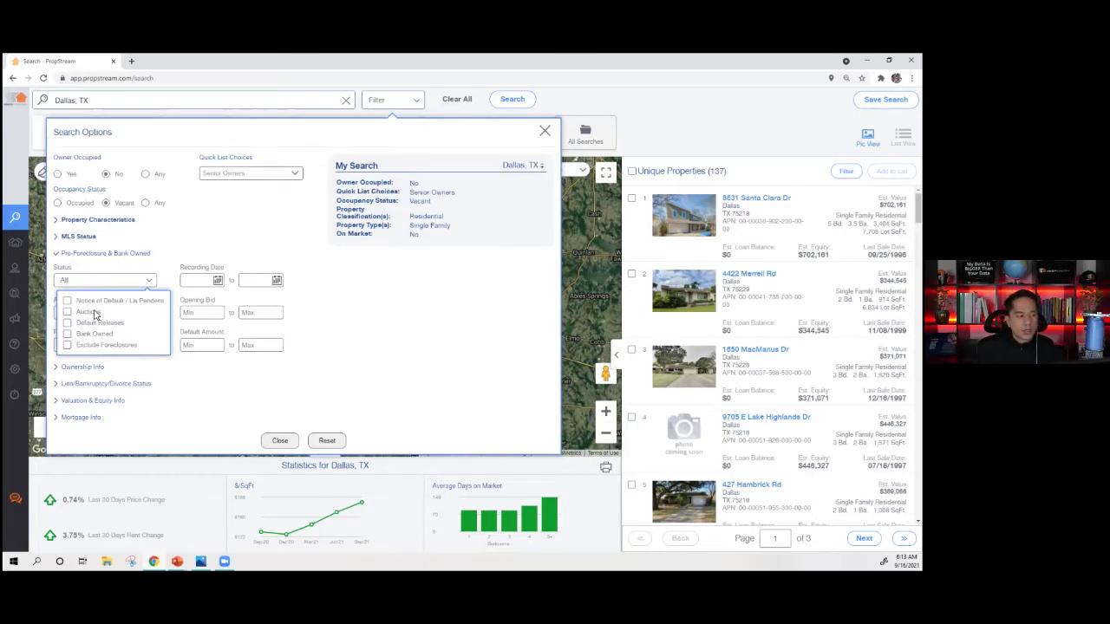
left_click(84, 348)
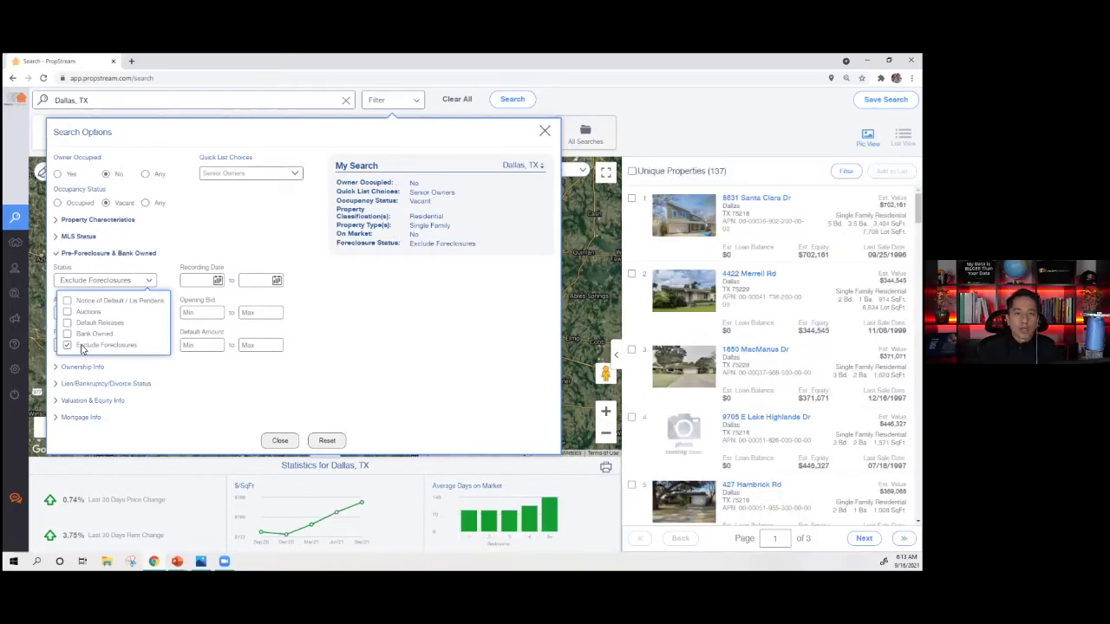
left_click(174, 269)
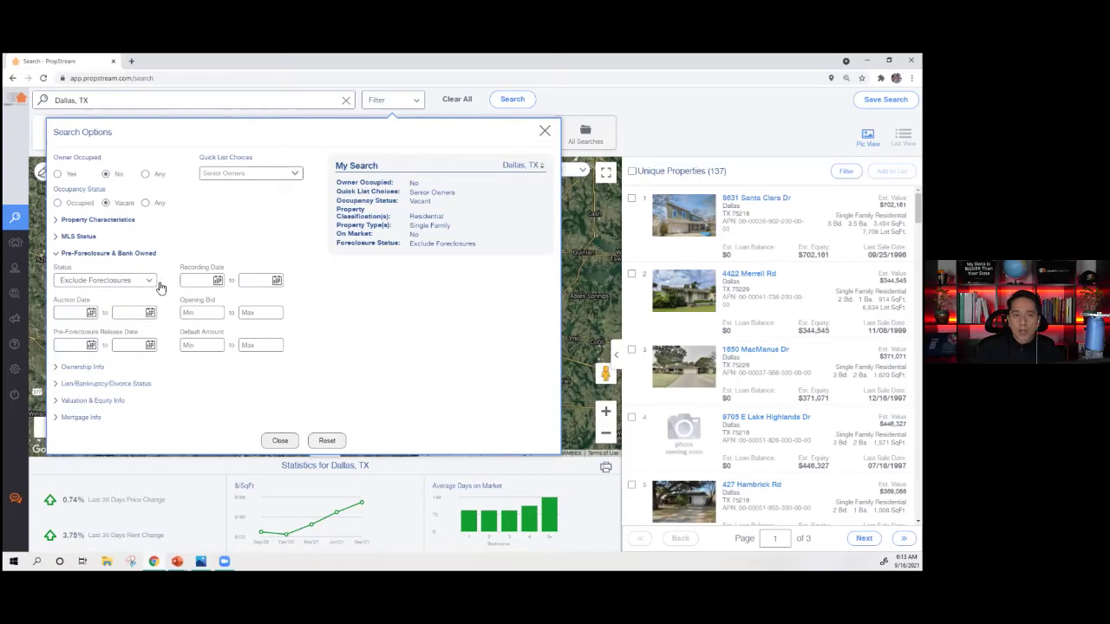
left_click(89, 281)
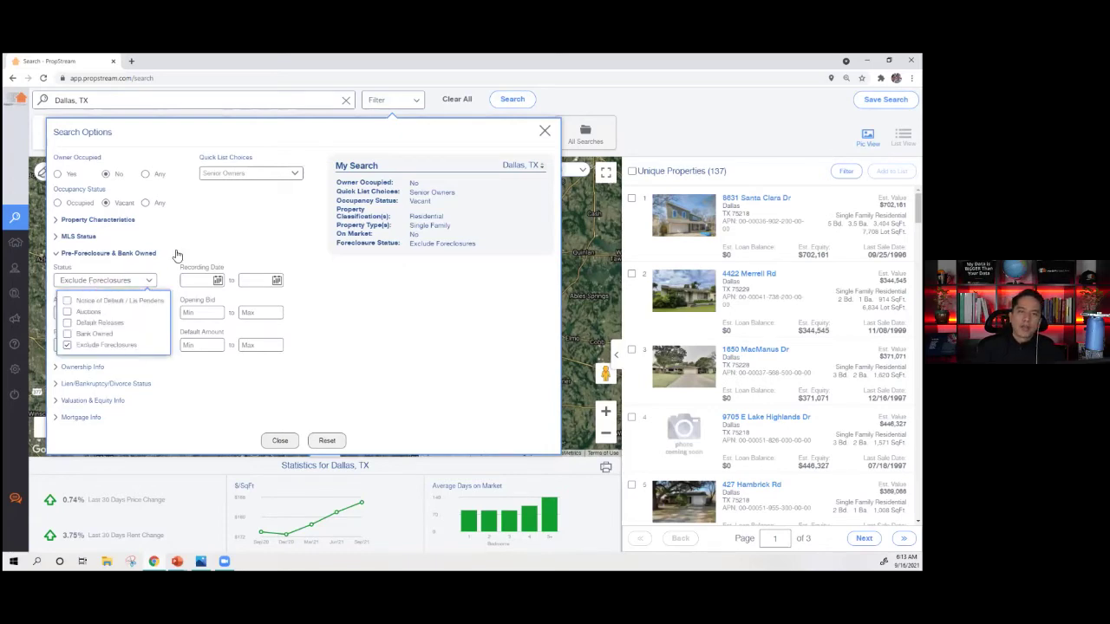
left_click(176, 280)
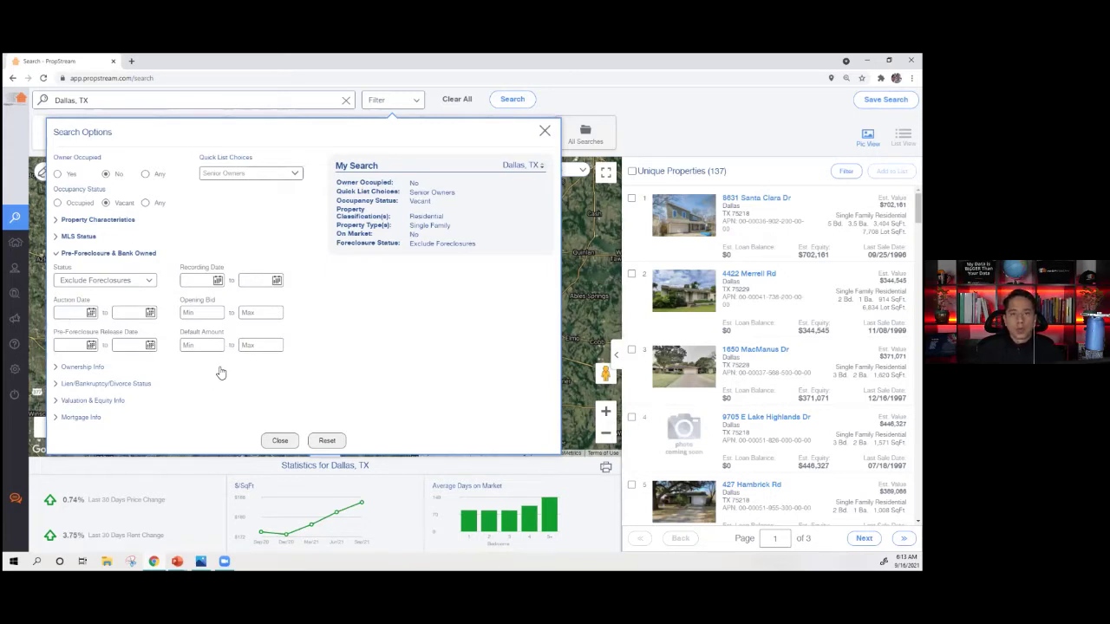
left_click(94, 254)
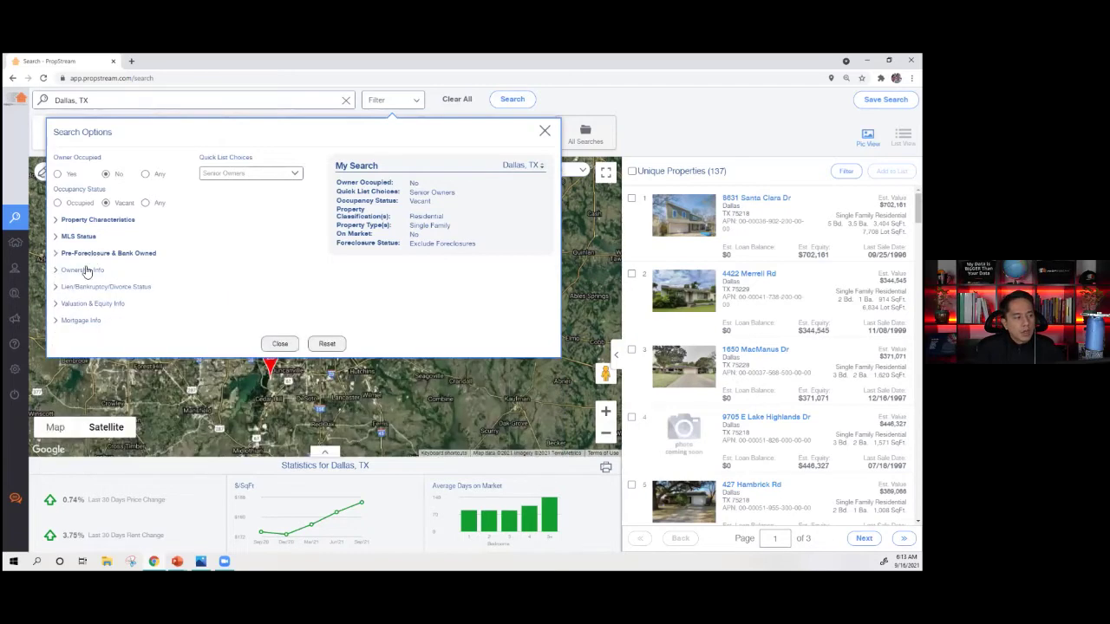
- Expand Ownership Info and limit Owner Type to Individual, trimming results to 100 properties
left_click(84, 271)
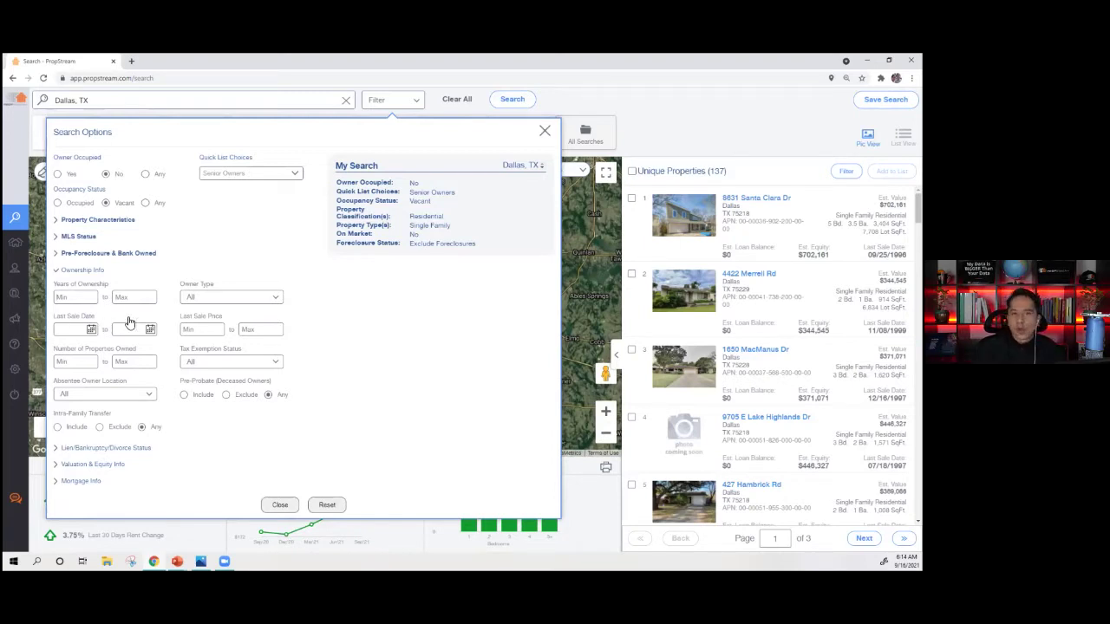
double_click(93, 285)
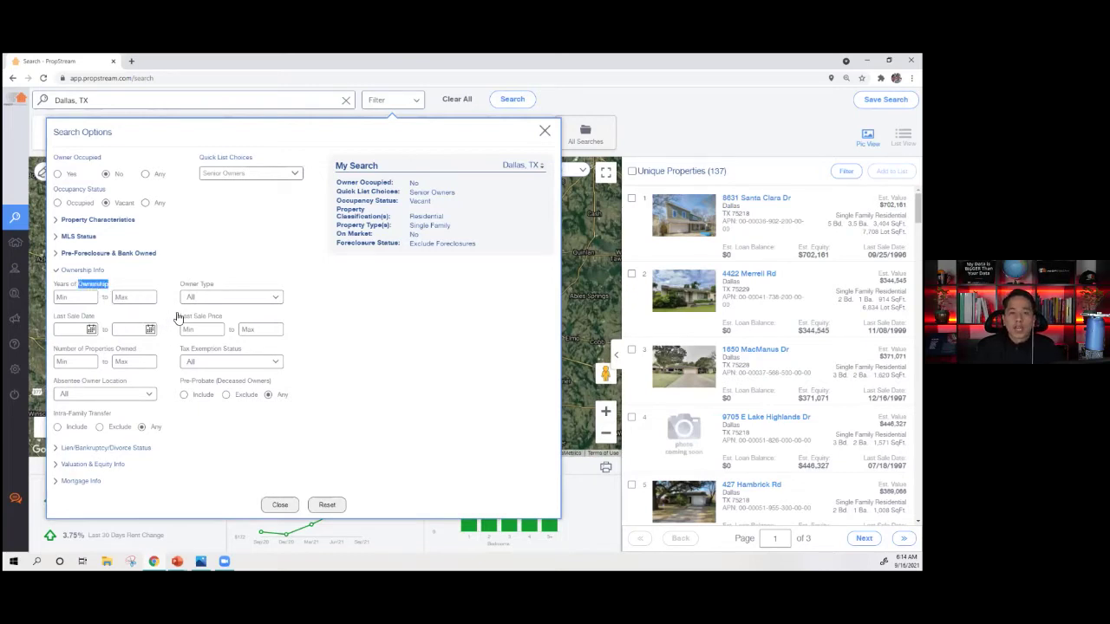
left_click(162, 299)
left_click_drag(183, 286, 224, 296)
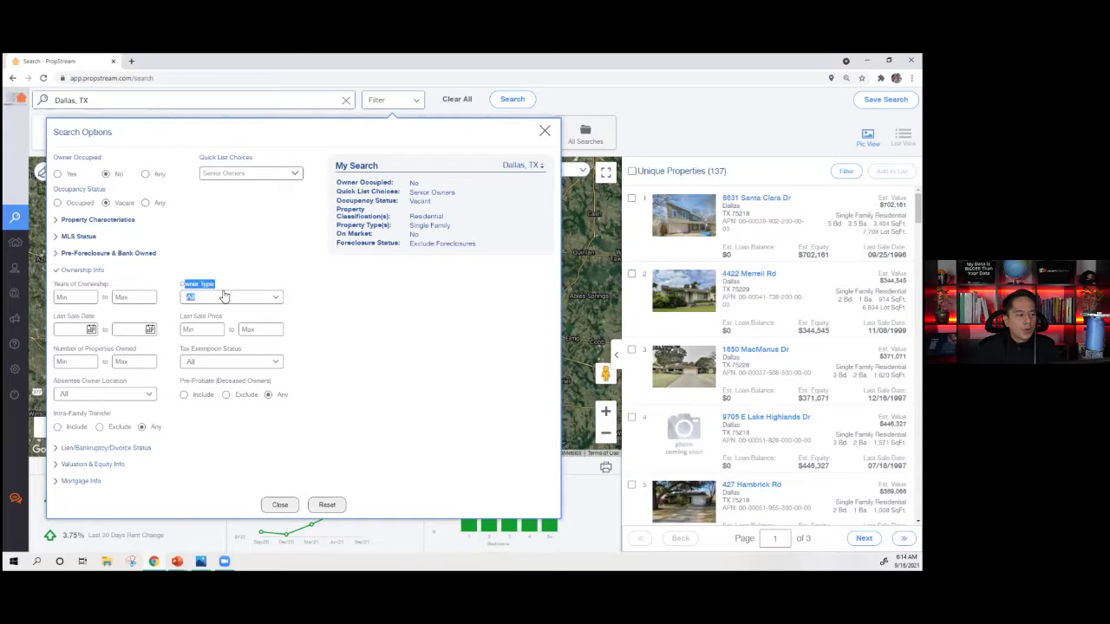
left_click(225, 296)
left_click(225, 296)
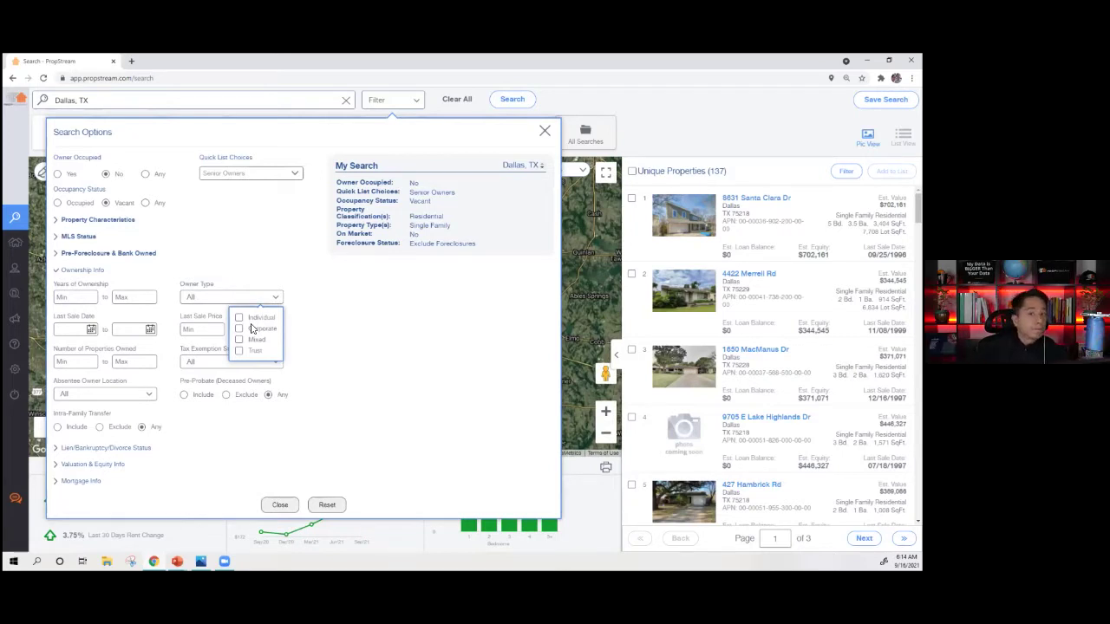
left_click(261, 318)
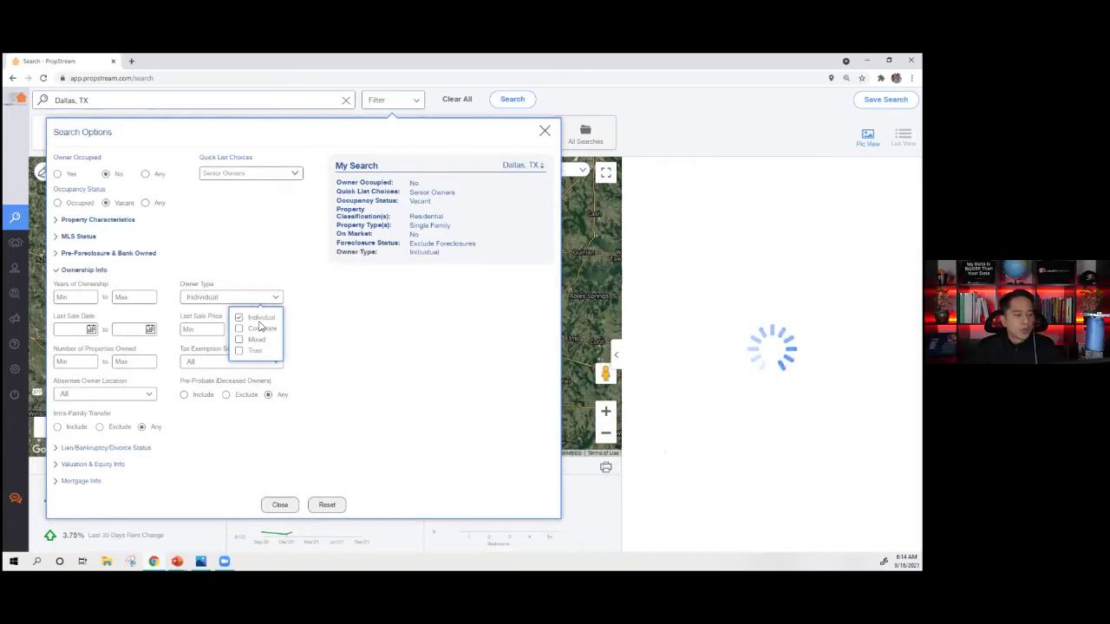
left_click(334, 351)
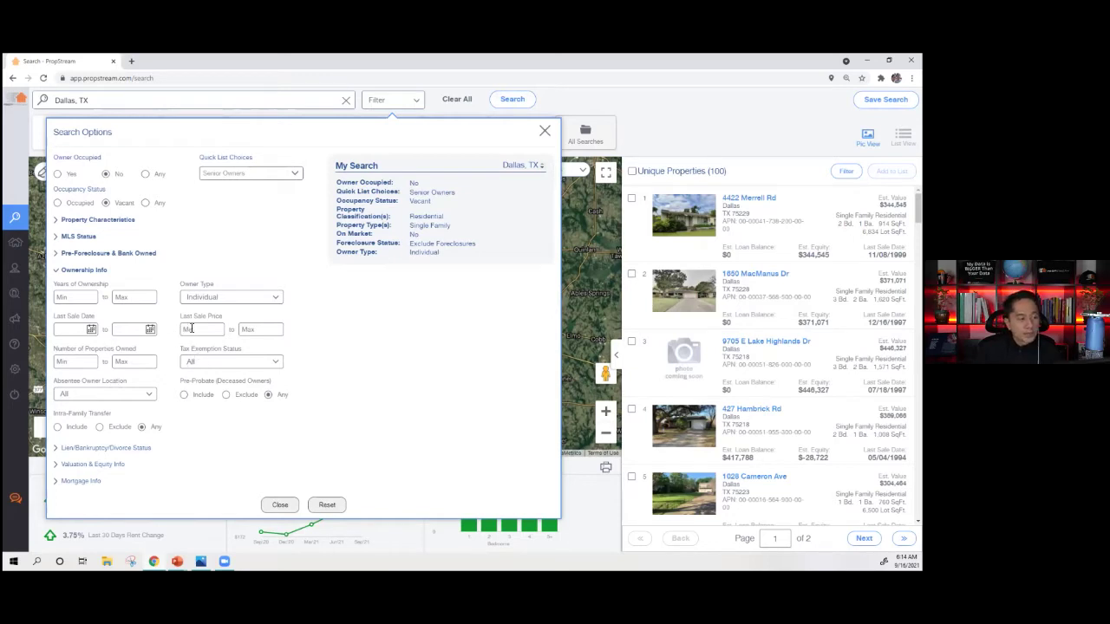
- Review the properties-owned, tax exemption and absentee owner location filters, then collapse Ownership Info
double_click(104, 353)
triple_click(103, 354)
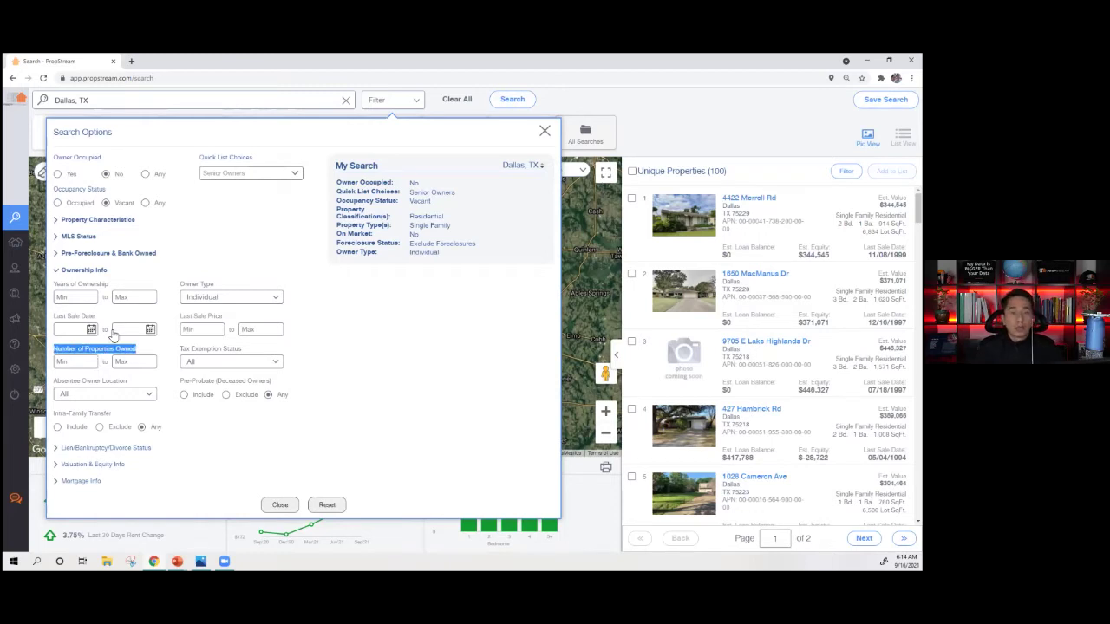
triple_click(211, 351)
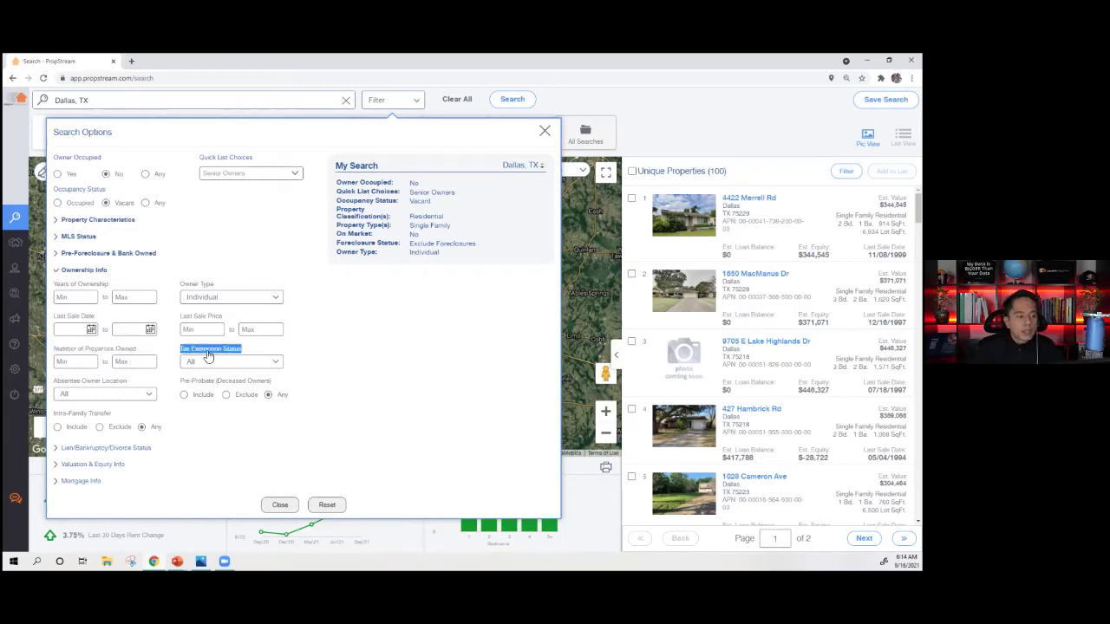
triple_click(113, 381)
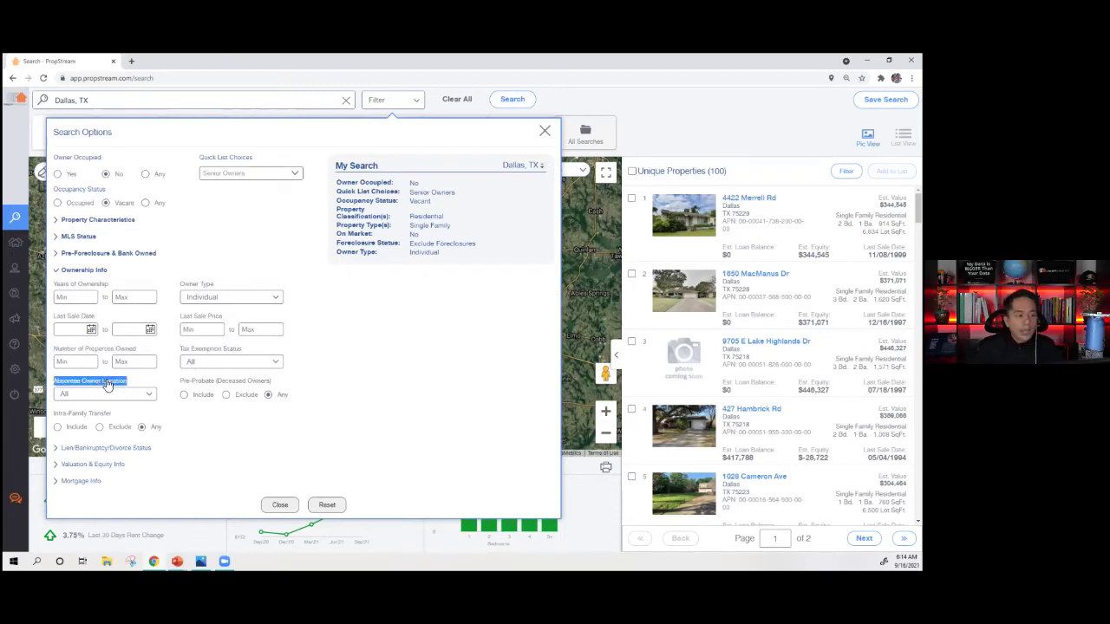
left_click(151, 398)
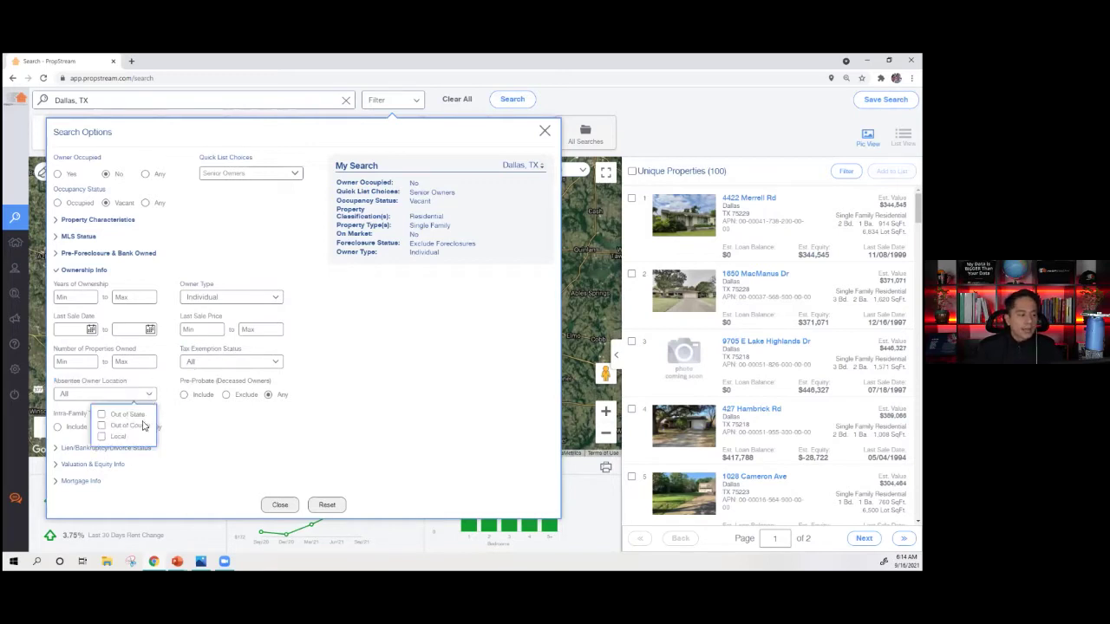
left_click(423, 382)
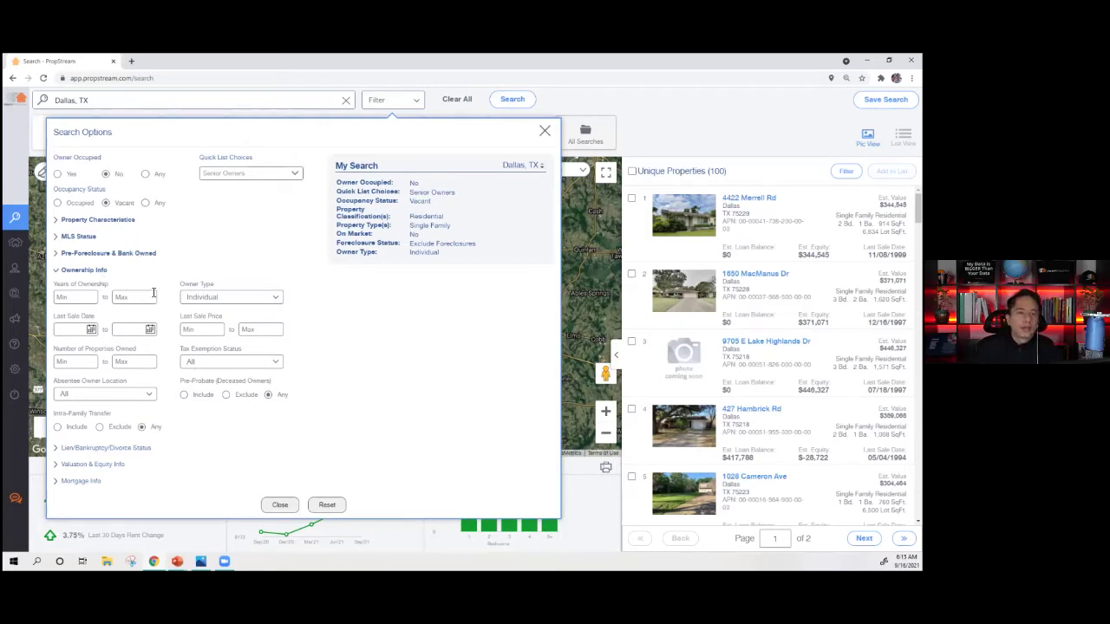
left_click(65, 271)
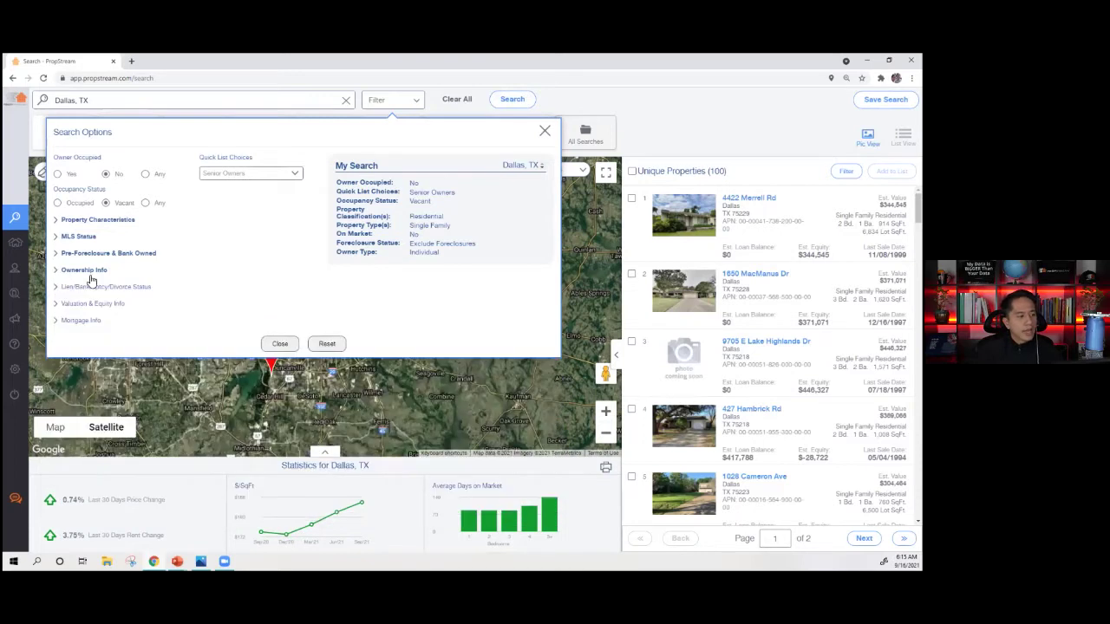
- Expand Lien/Bankruptcy/Divorce Status and try the Quick Target and lien type options without keeping any
left_click(104, 287)
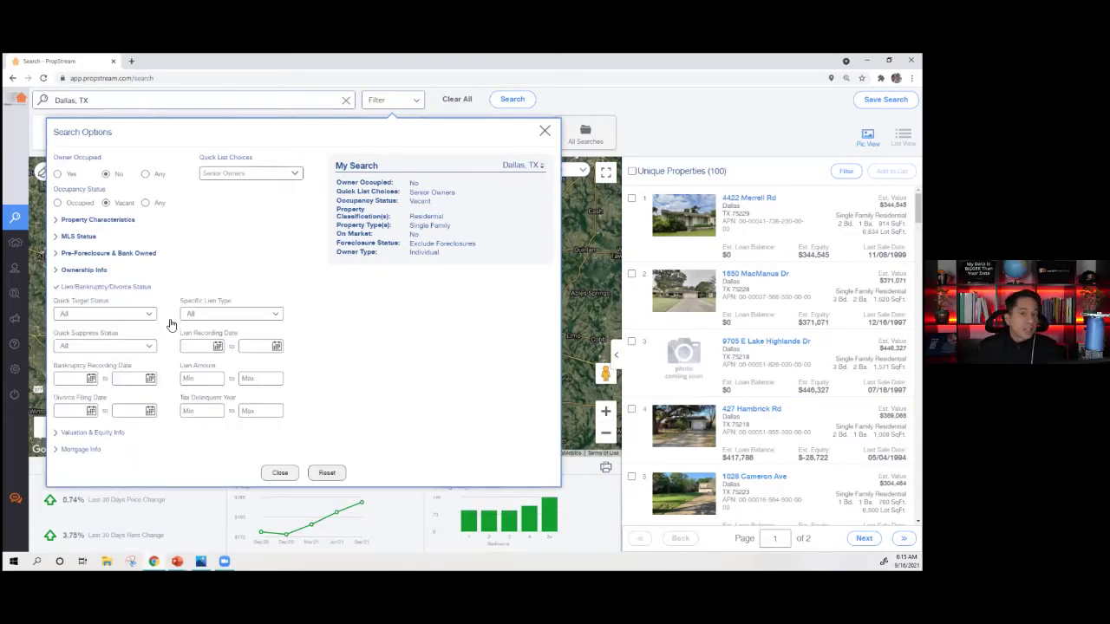
left_click(97, 318)
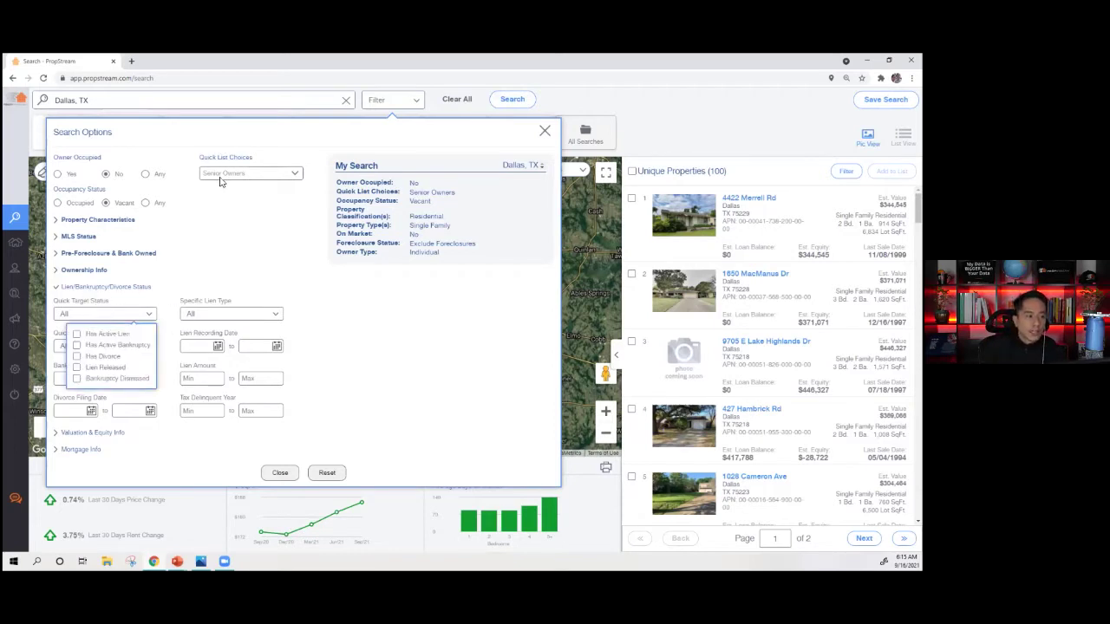
left_click(84, 334)
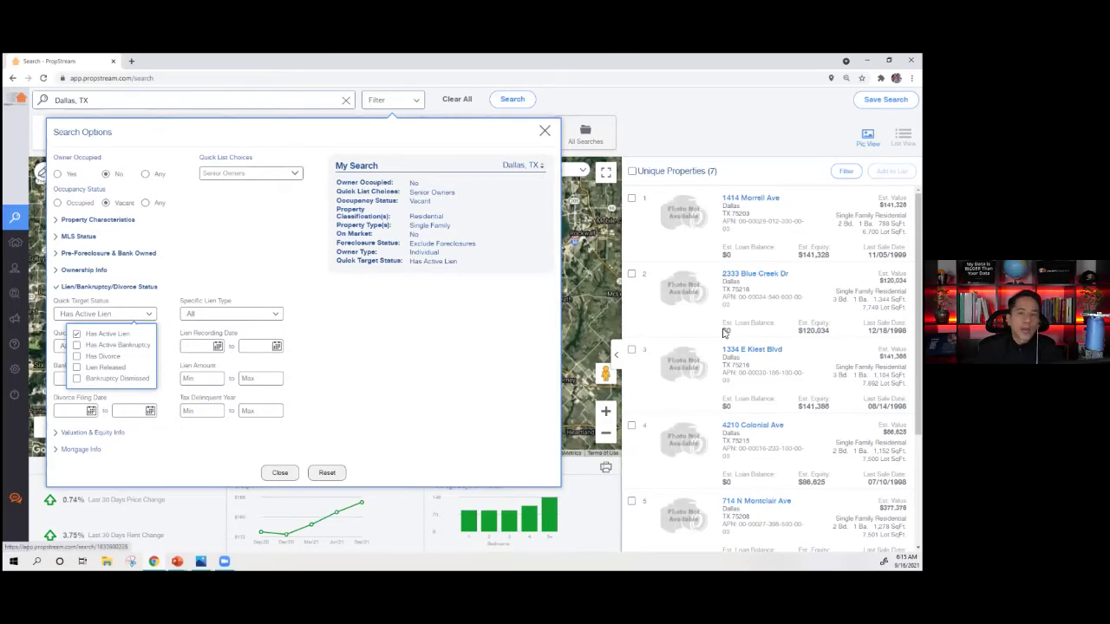
left_click(103, 336)
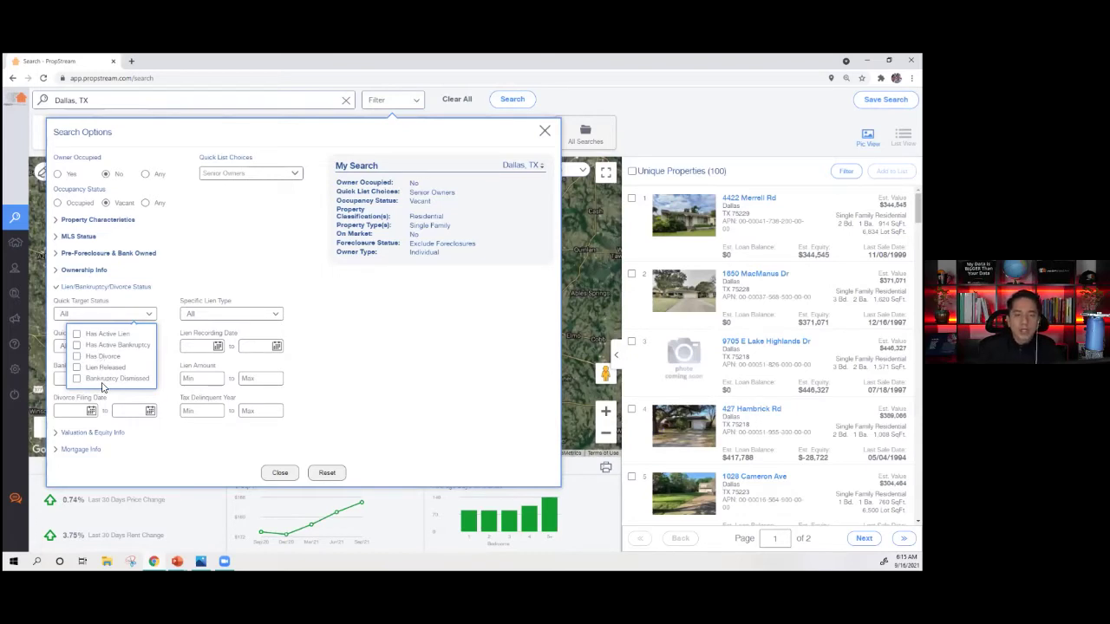
left_click(221, 315)
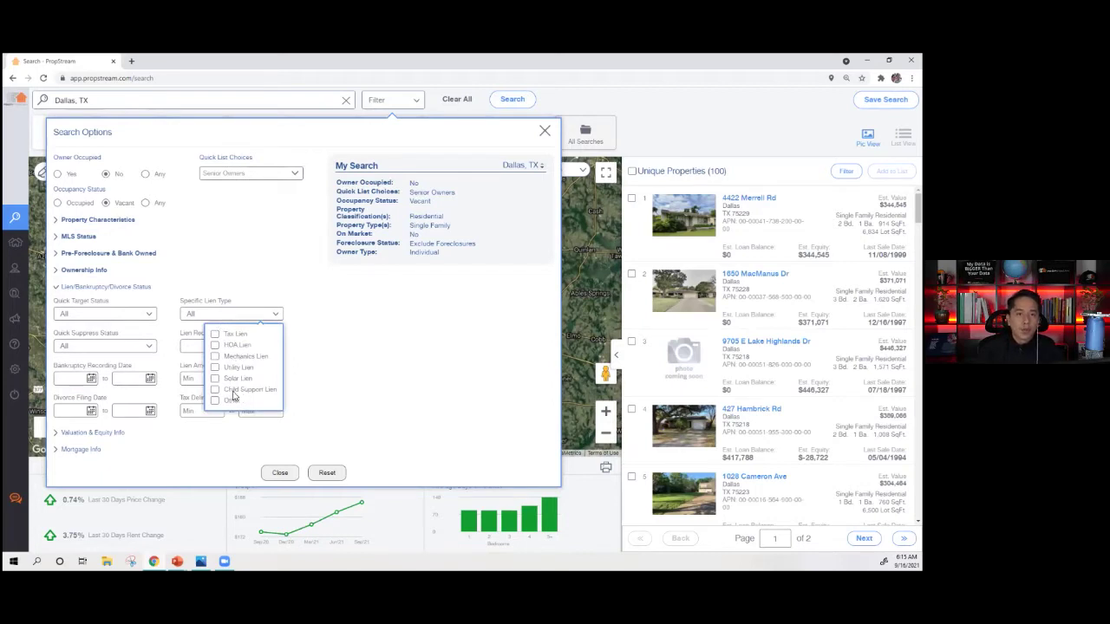
left_click(405, 344)
left_click(109, 350)
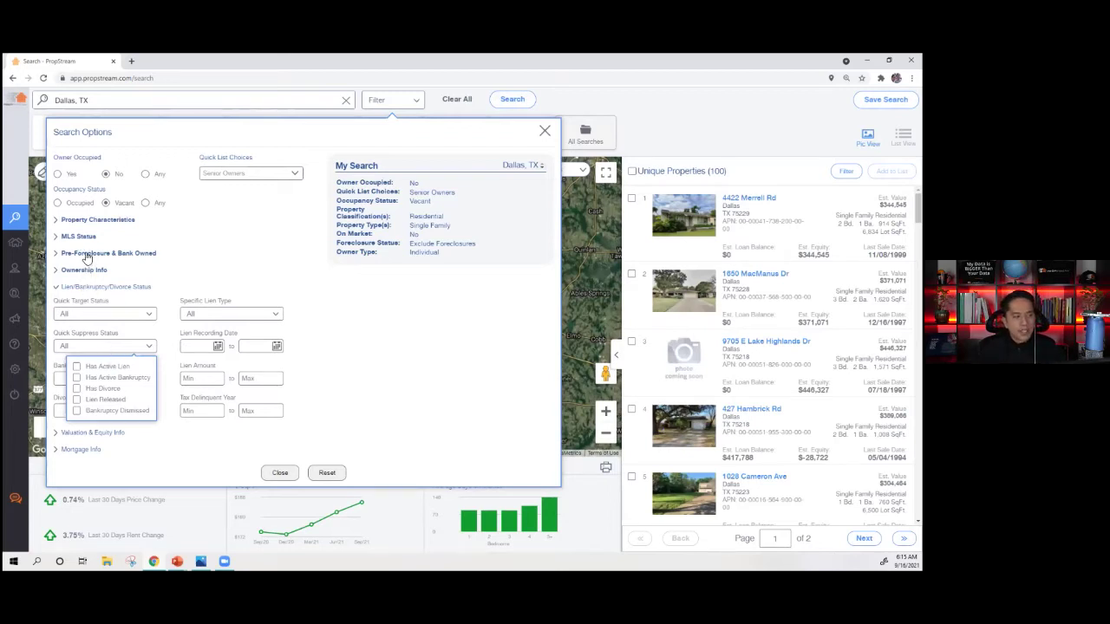
left_click(84, 314)
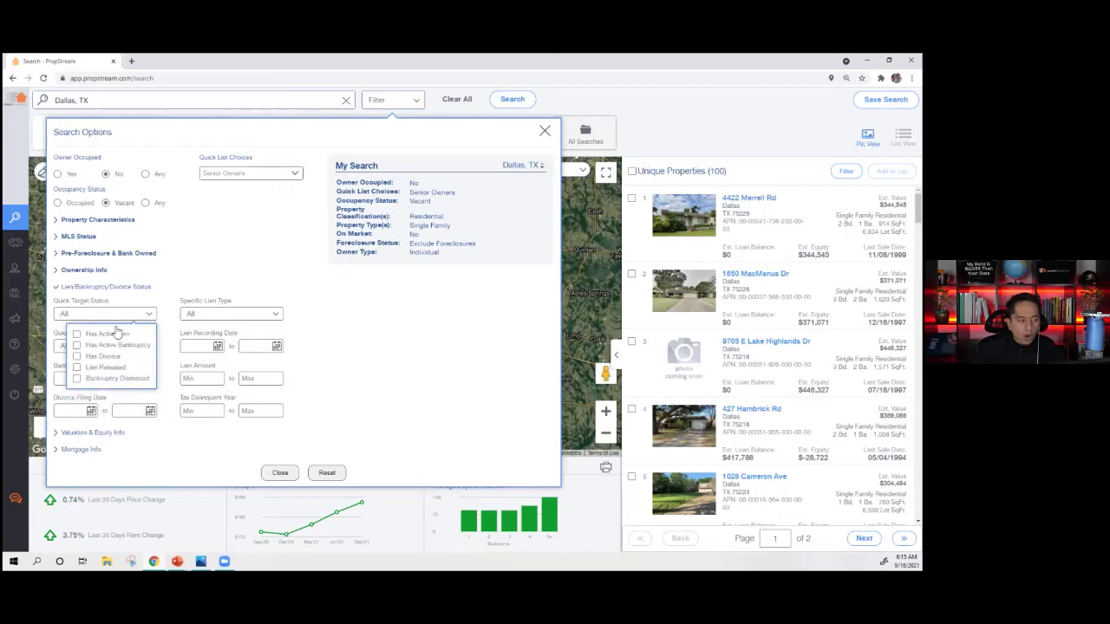
left_click(175, 299)
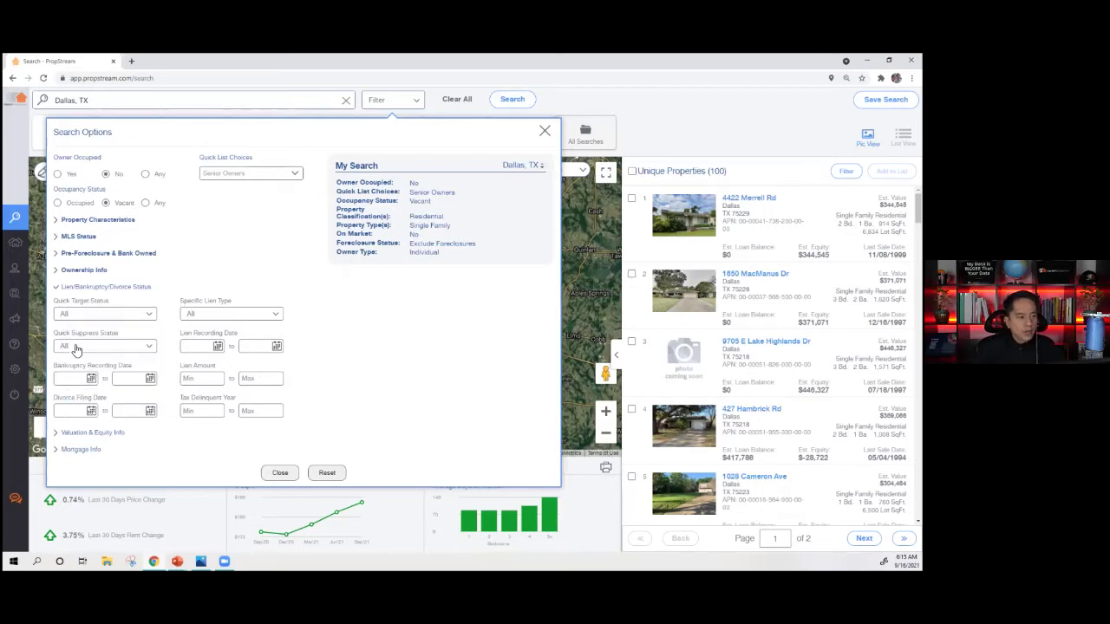
- Check Has Active Lien under Quick Suppress Status, cutting results to 93, and collapse the section
left_click(77, 348)
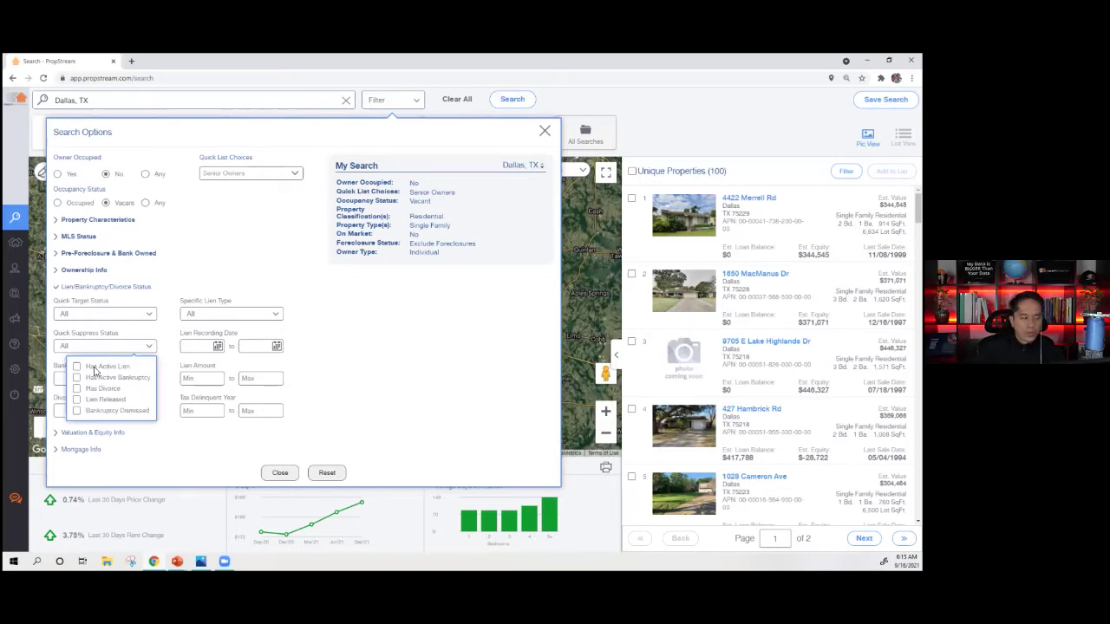
left_click(104, 367)
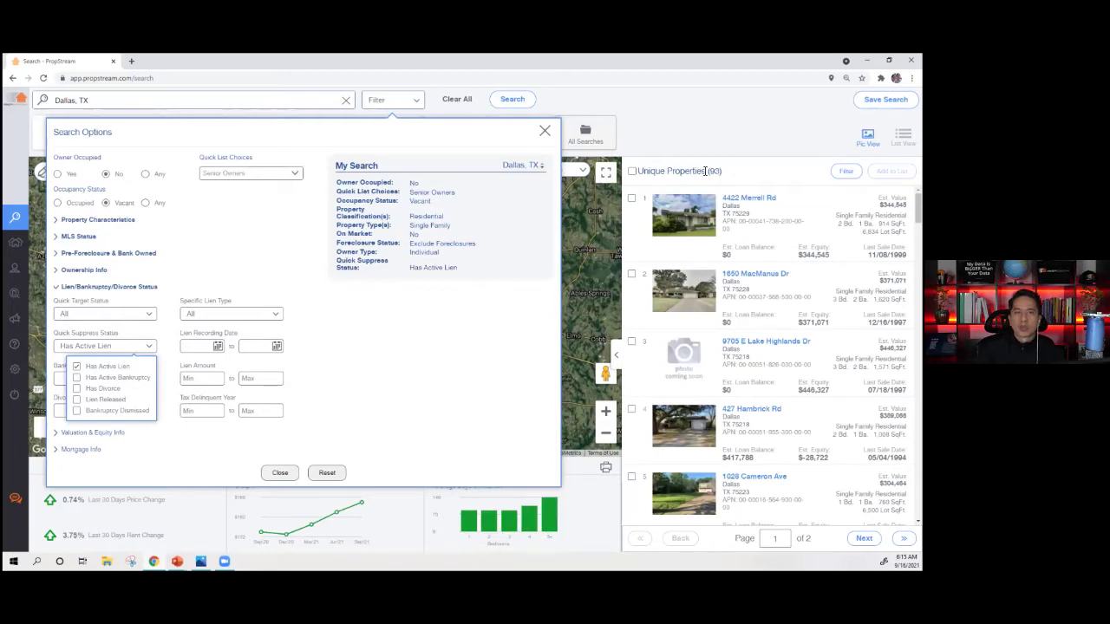
left_click(105, 367)
left_click(106, 335)
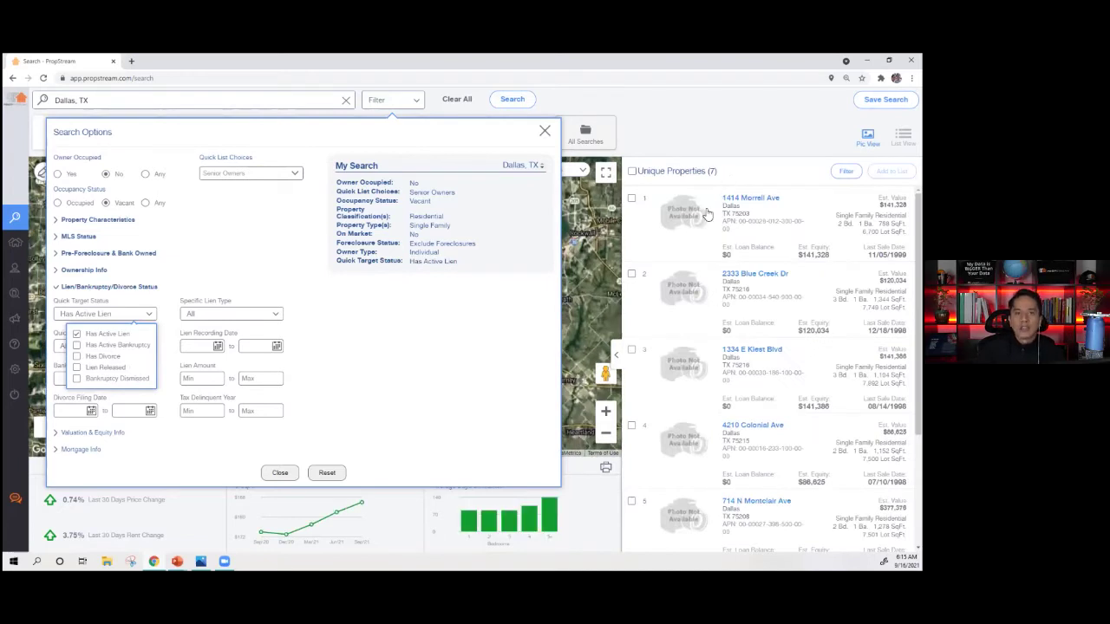
left_click(122, 336)
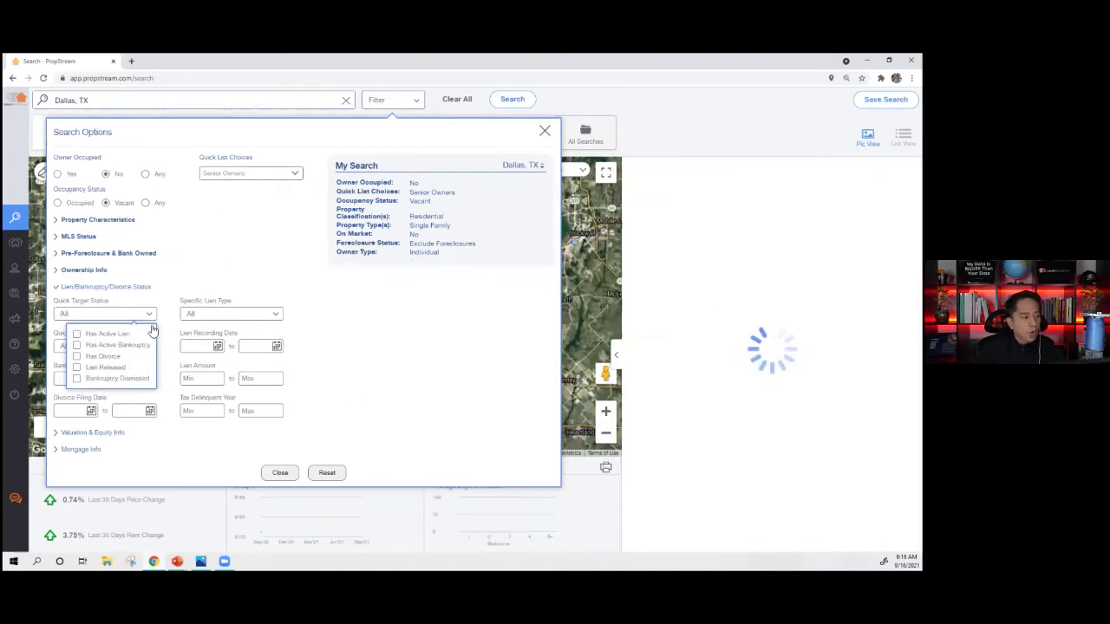
left_click(96, 347)
left_click(115, 371)
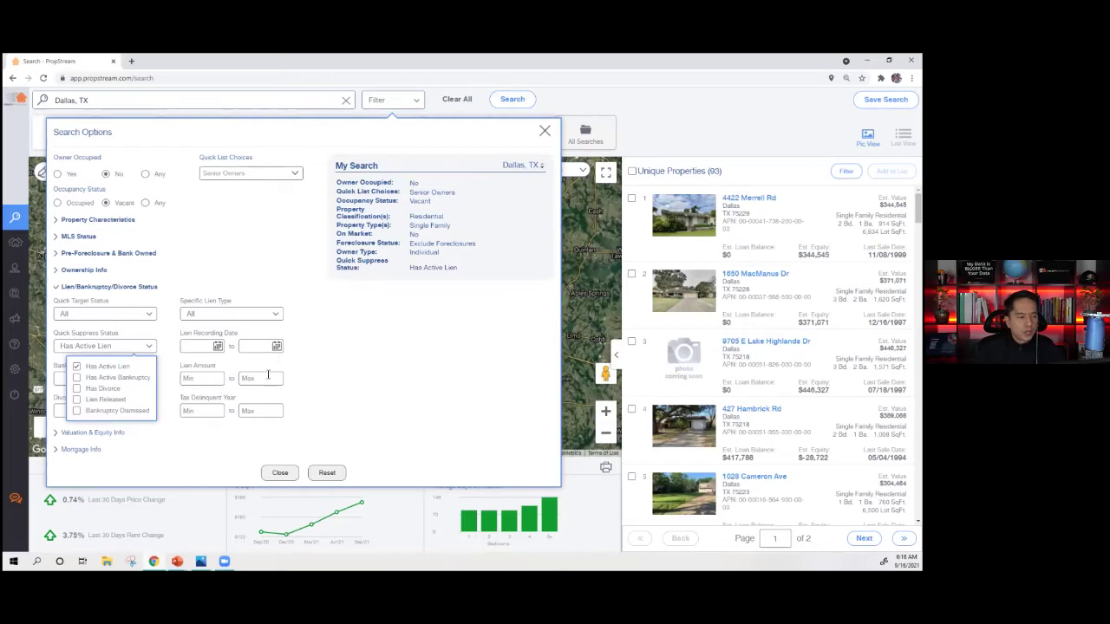
left_click(232, 362)
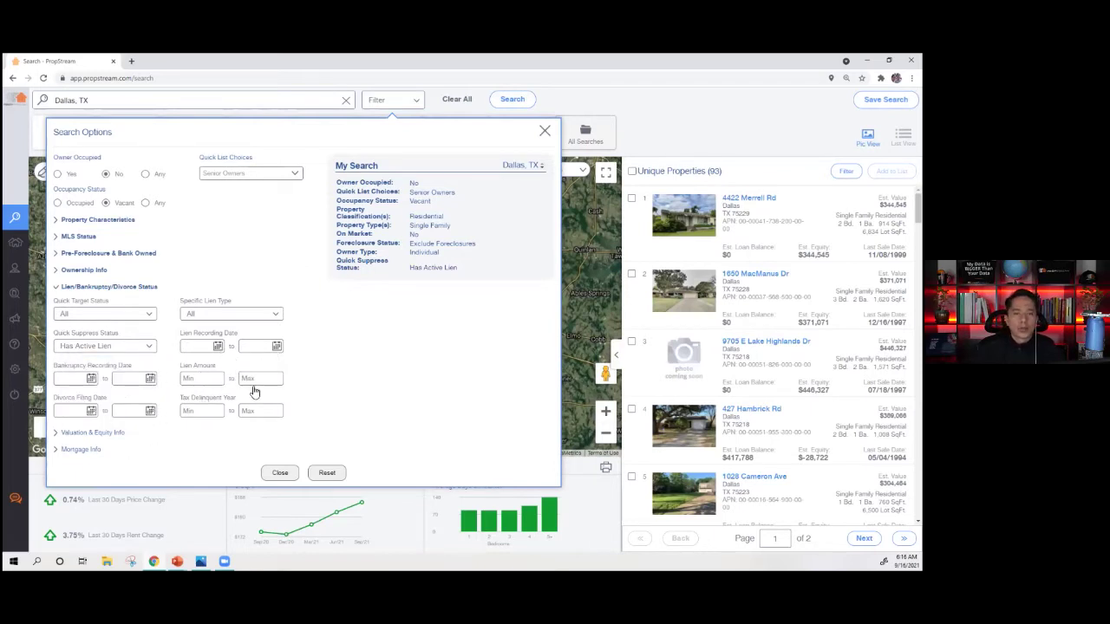
left_click(86, 287)
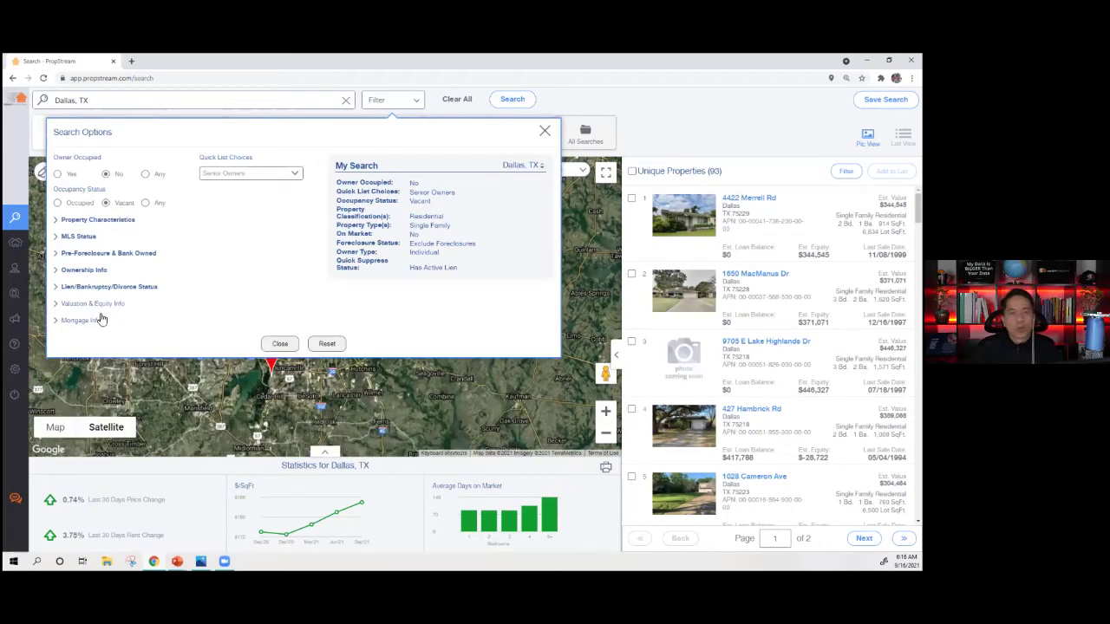
left_click(79, 303)
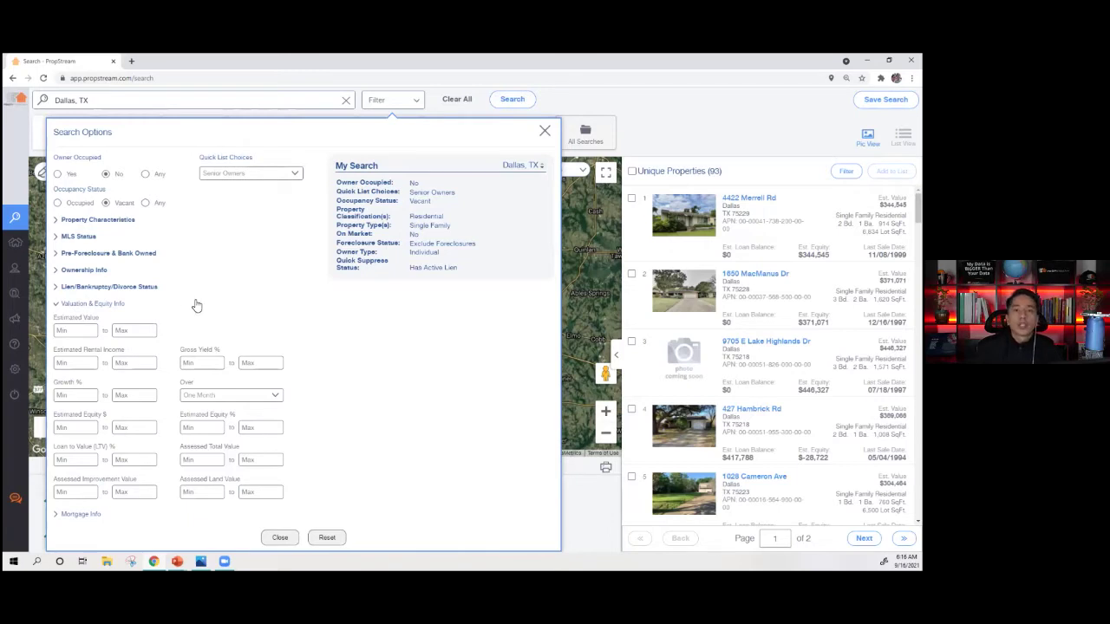
triple_click(78, 320)
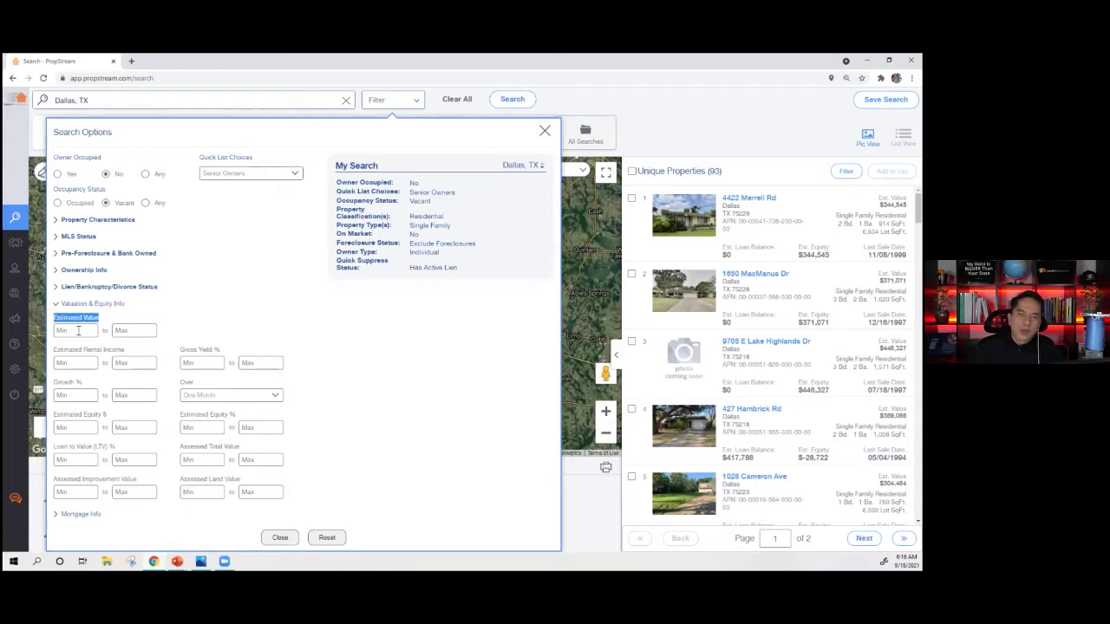
triple_click(76, 353)
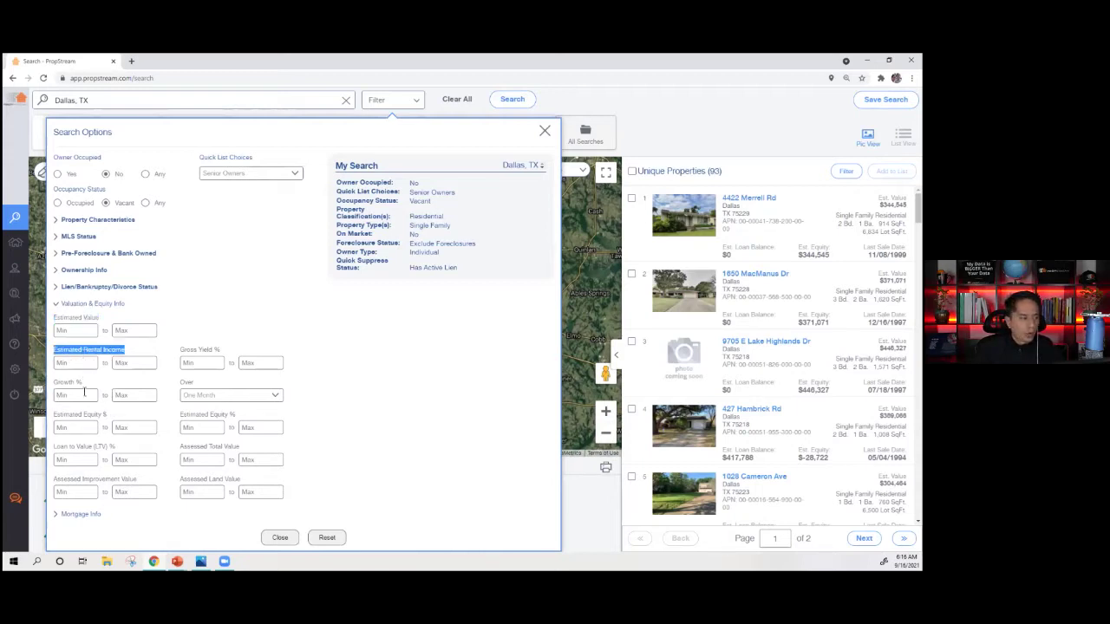
left_click(92, 399)
left_click(216, 397)
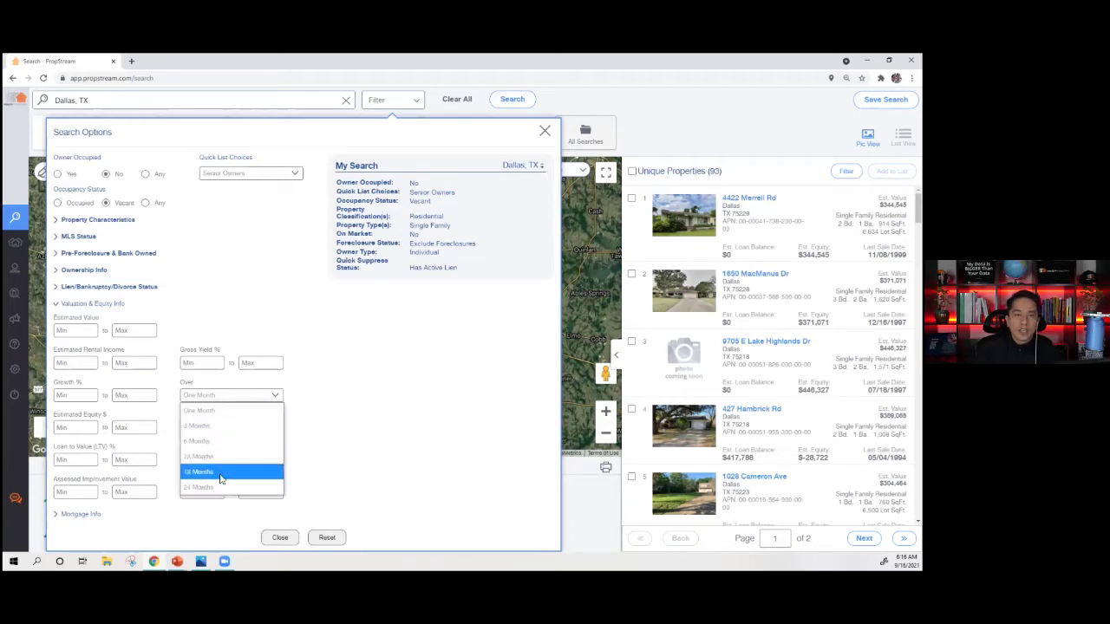
left_click(347, 439)
triple_click(78, 415)
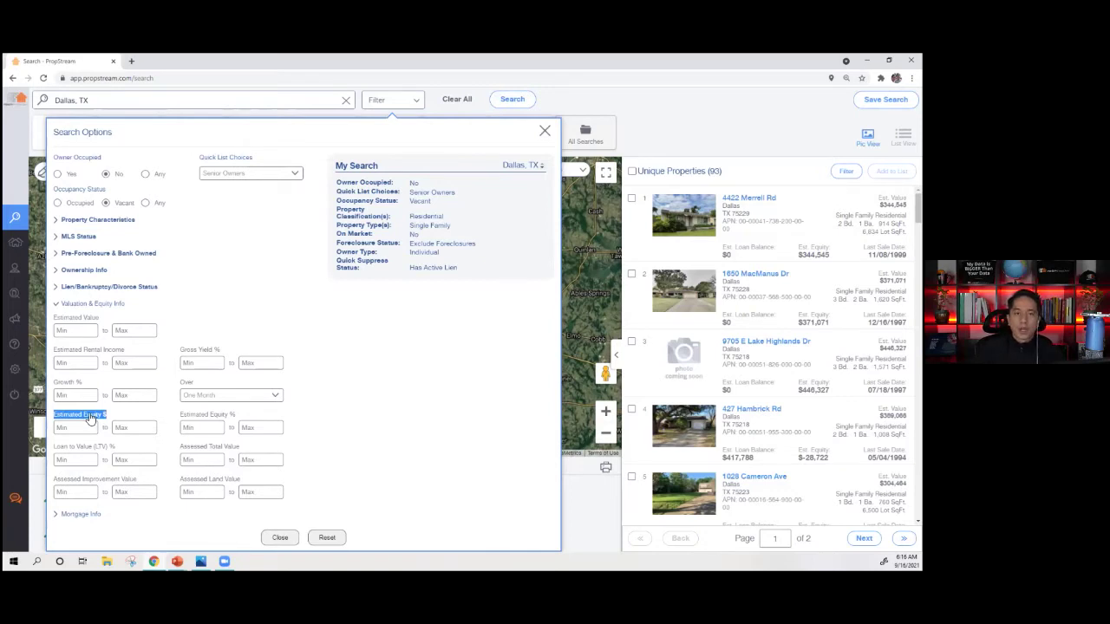
triple_click(208, 417)
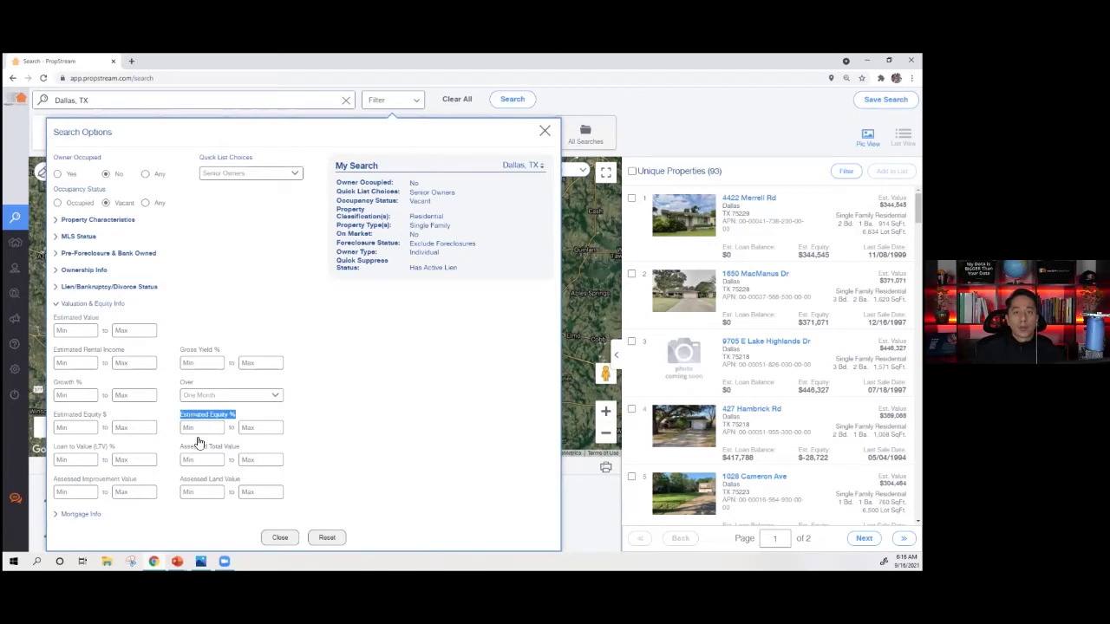
left_click(196, 428)
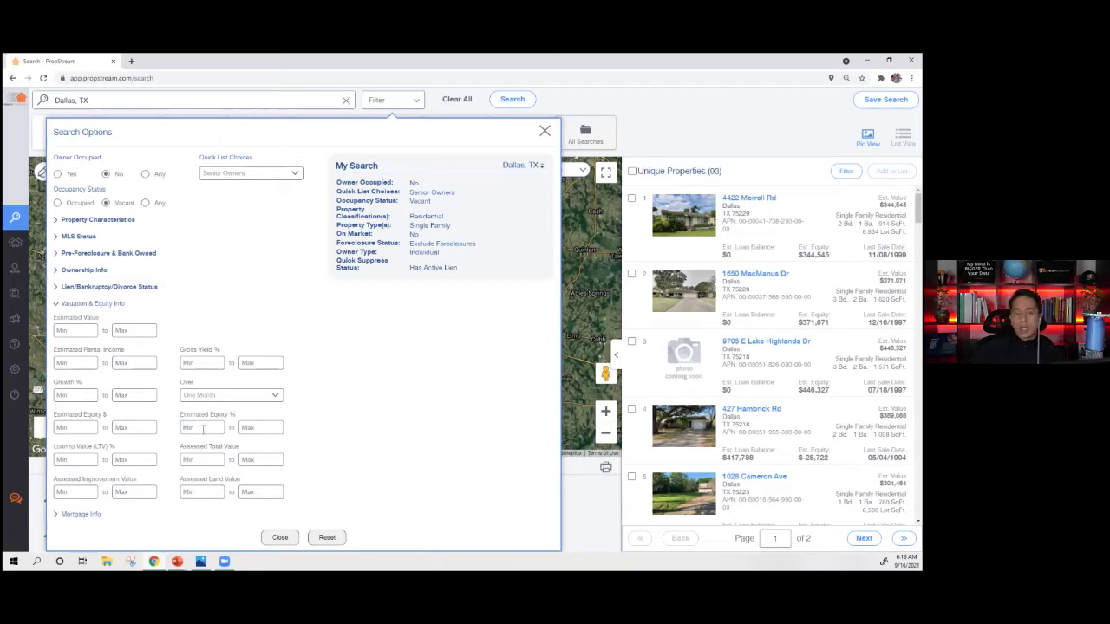
type("30")
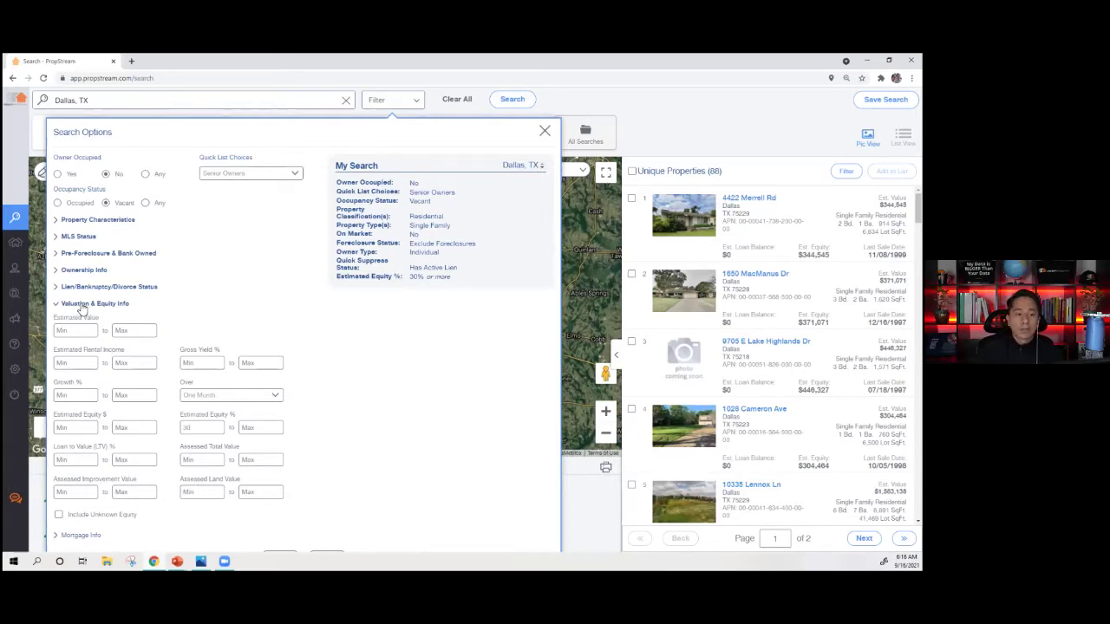
left_click(83, 304)
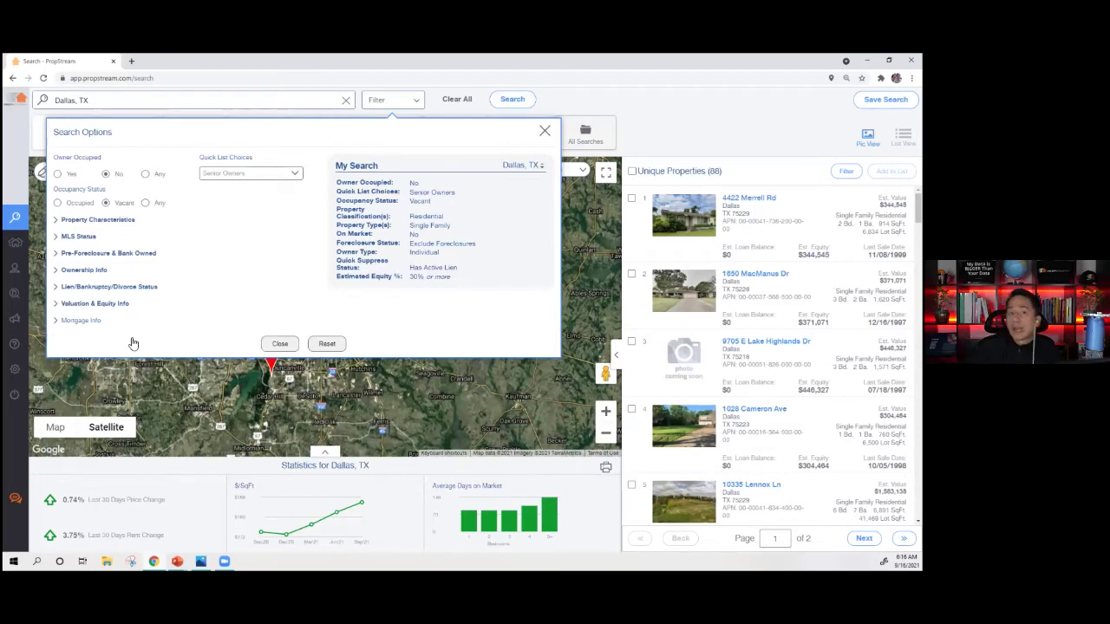
- Set # of Open Mortgages to 1 to narrow results to 22, then switch to the data sources image
left_click(87, 320)
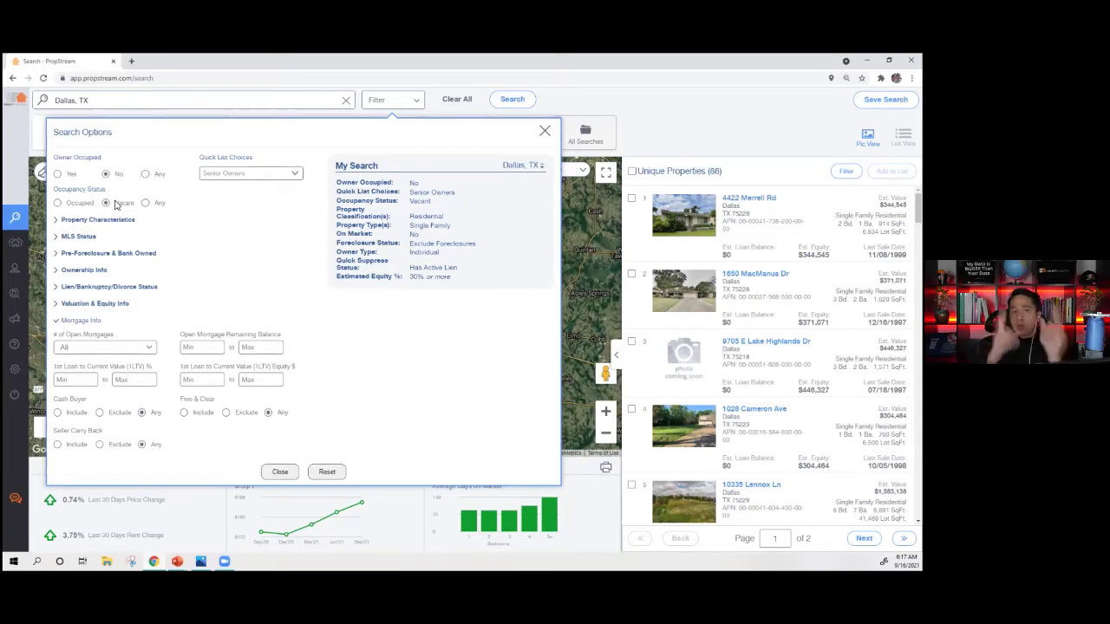
left_click(80, 352)
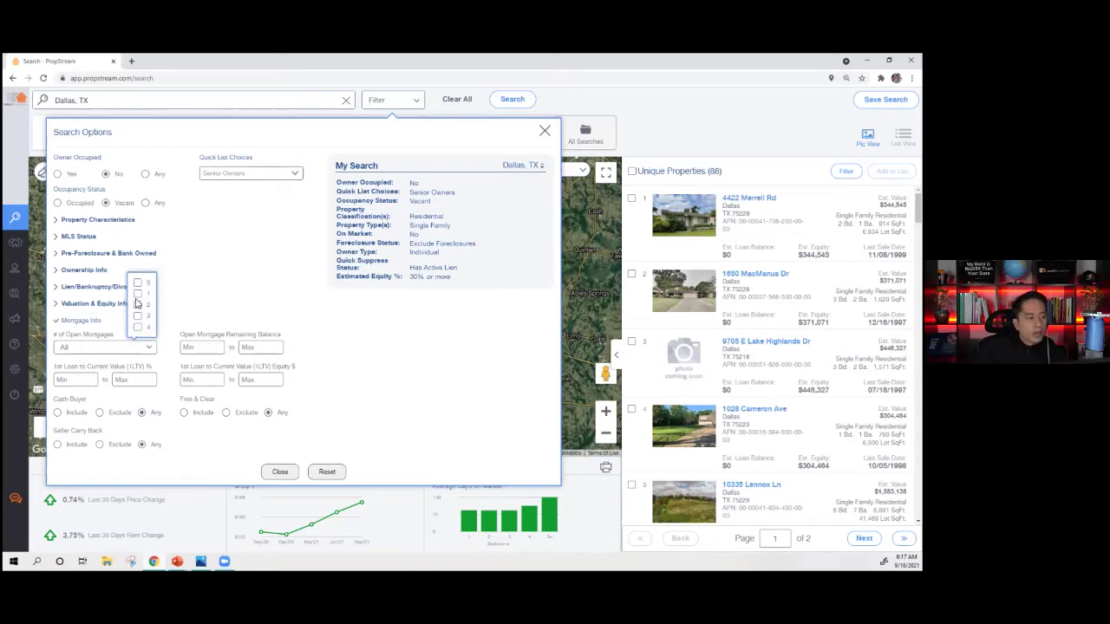
left_click(137, 294)
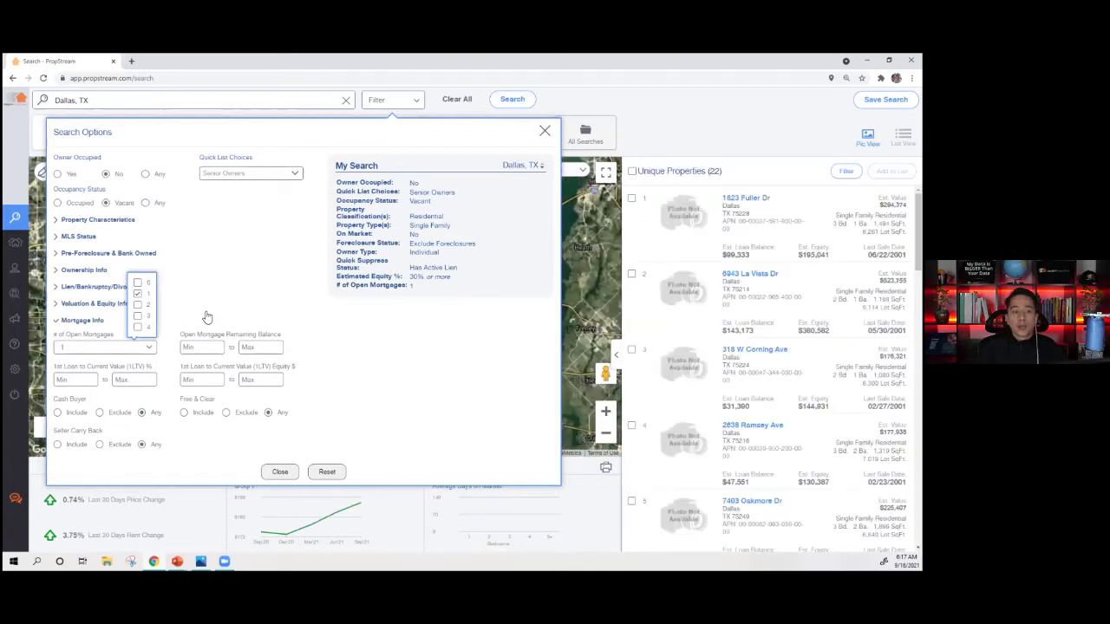
left_click(238, 310)
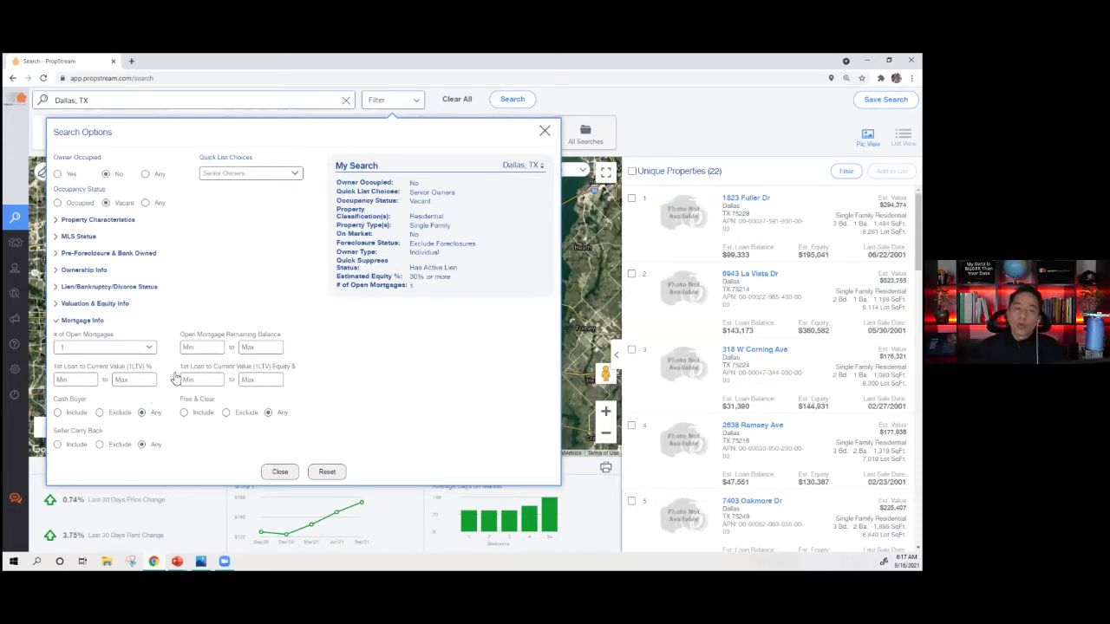
left_click(125, 342)
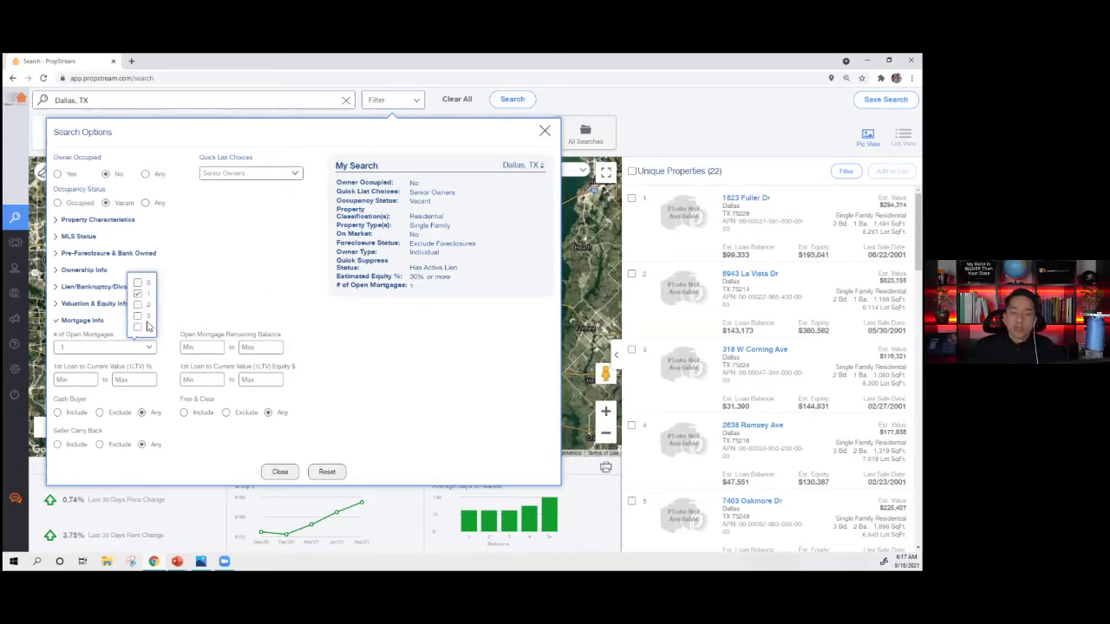
left_click(267, 281)
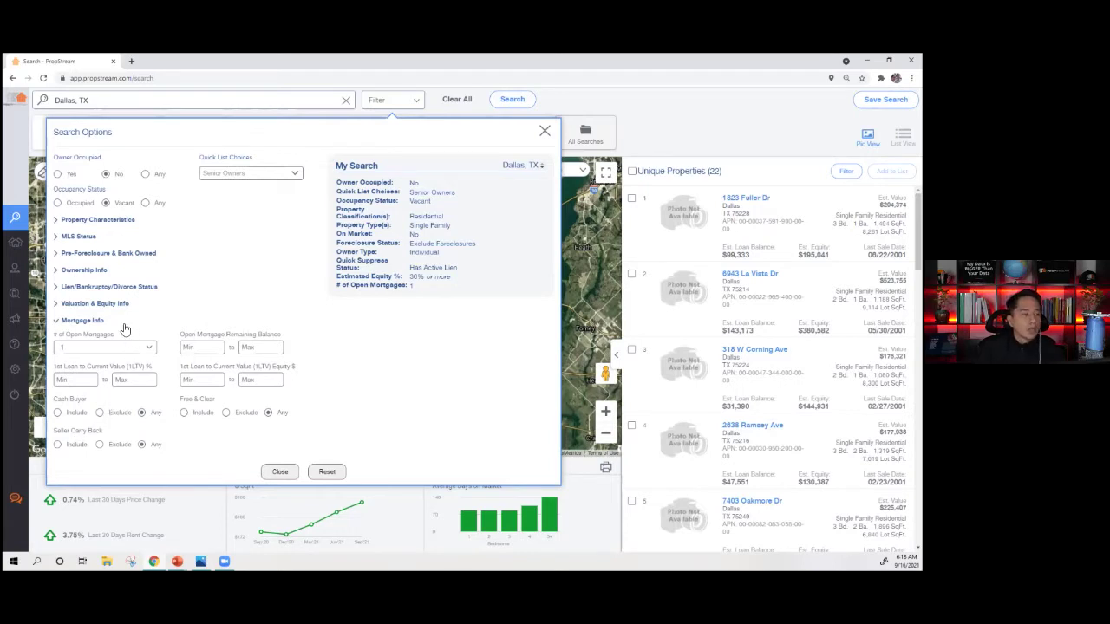
left_click(96, 322)
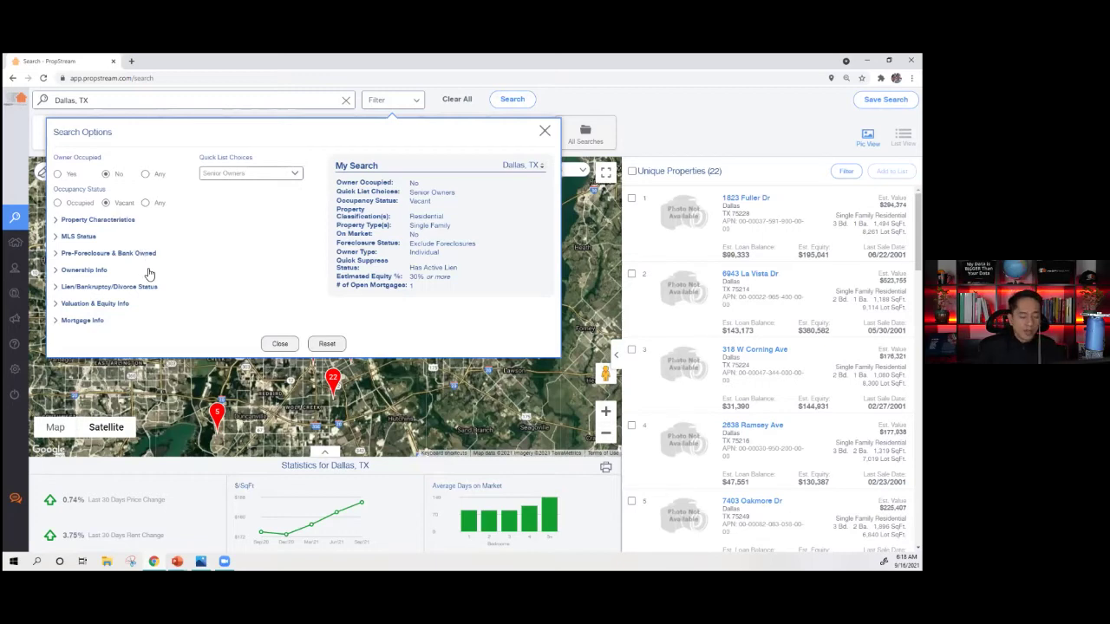
key("alt+Tab")
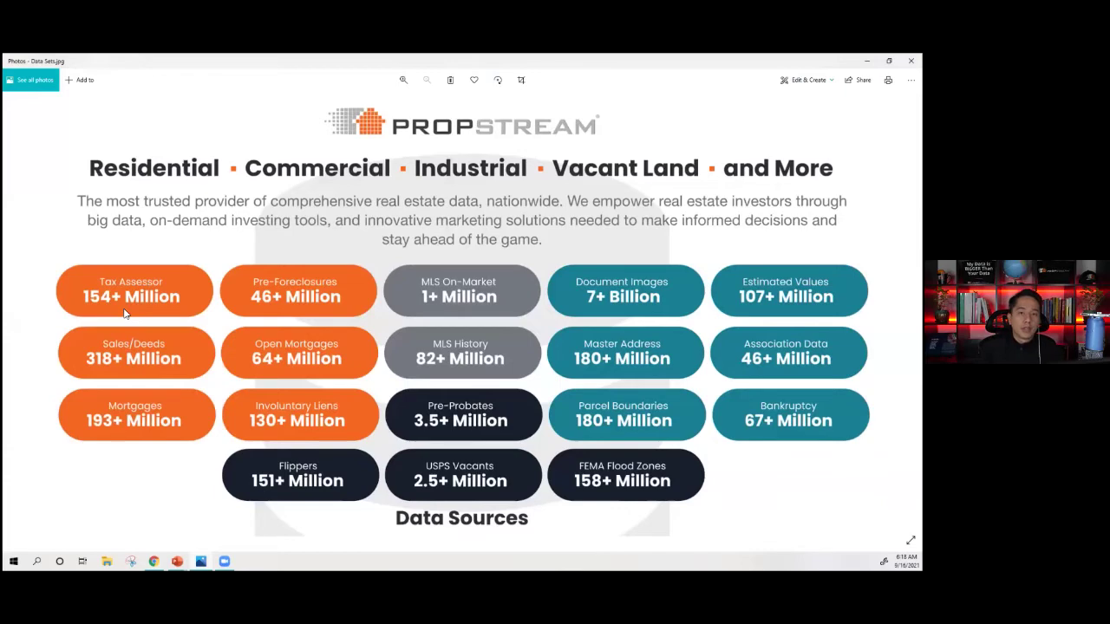
- Switch from the Photos data sources image back to the PropStream search page
key("alt+Tab")
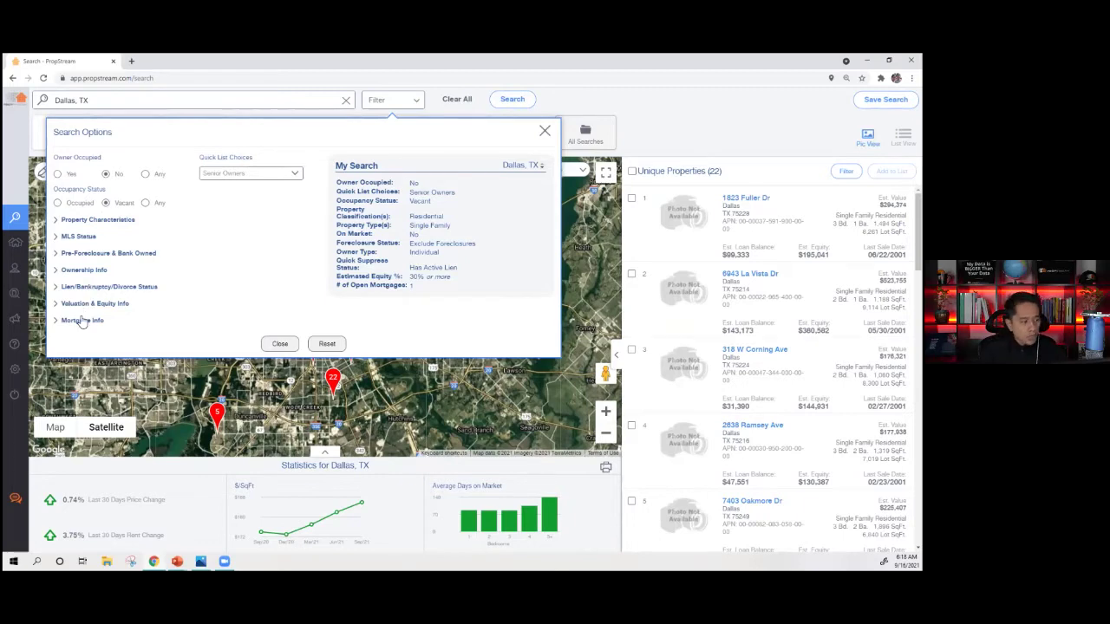
- Close Search Options, select all 22 result properties, and start Add to List
left_click(276, 344)
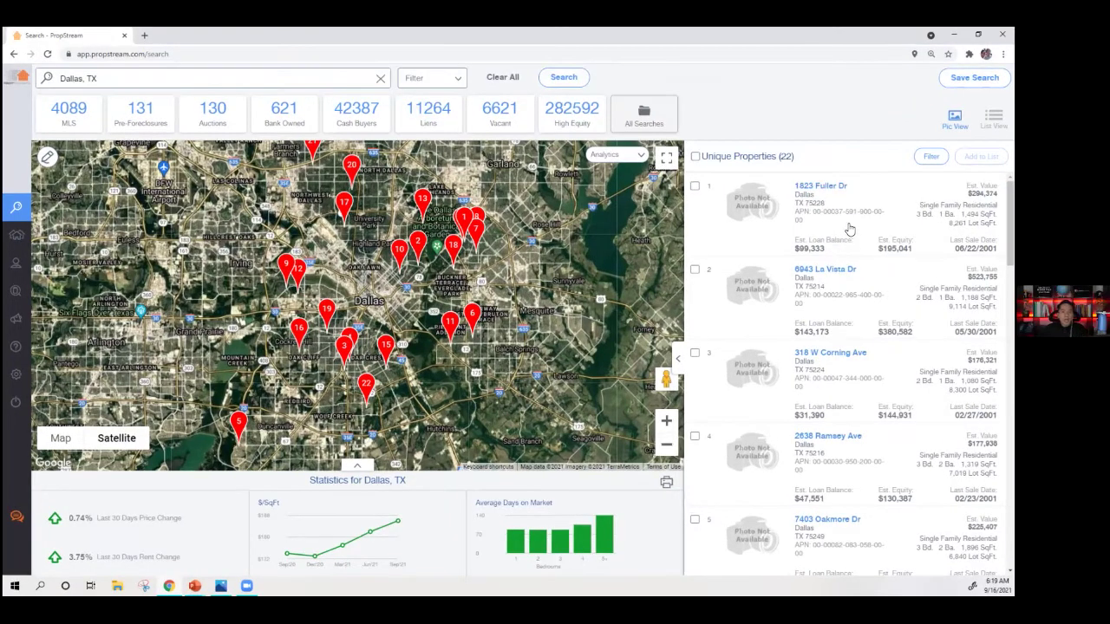
left_click(695, 158)
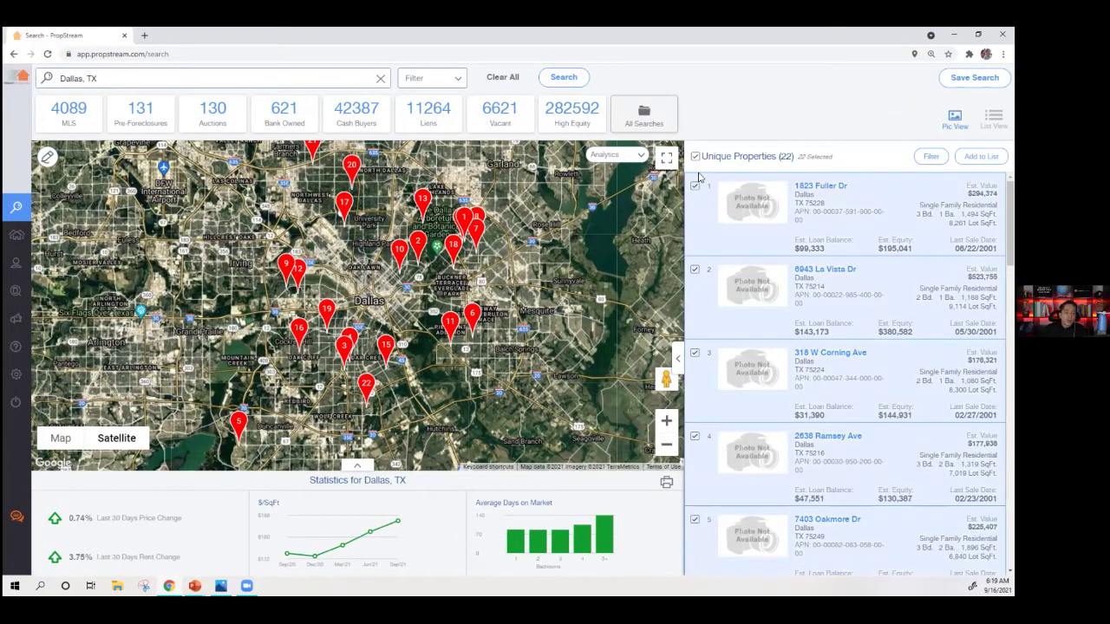
left_click(695, 158)
left_click(694, 186)
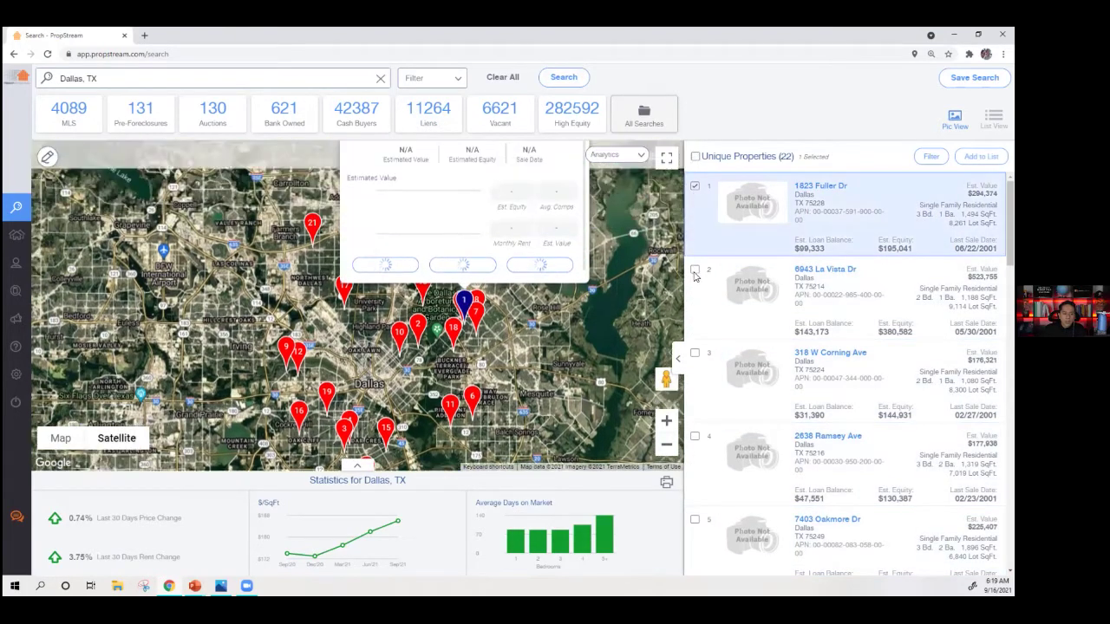
left_click(696, 156)
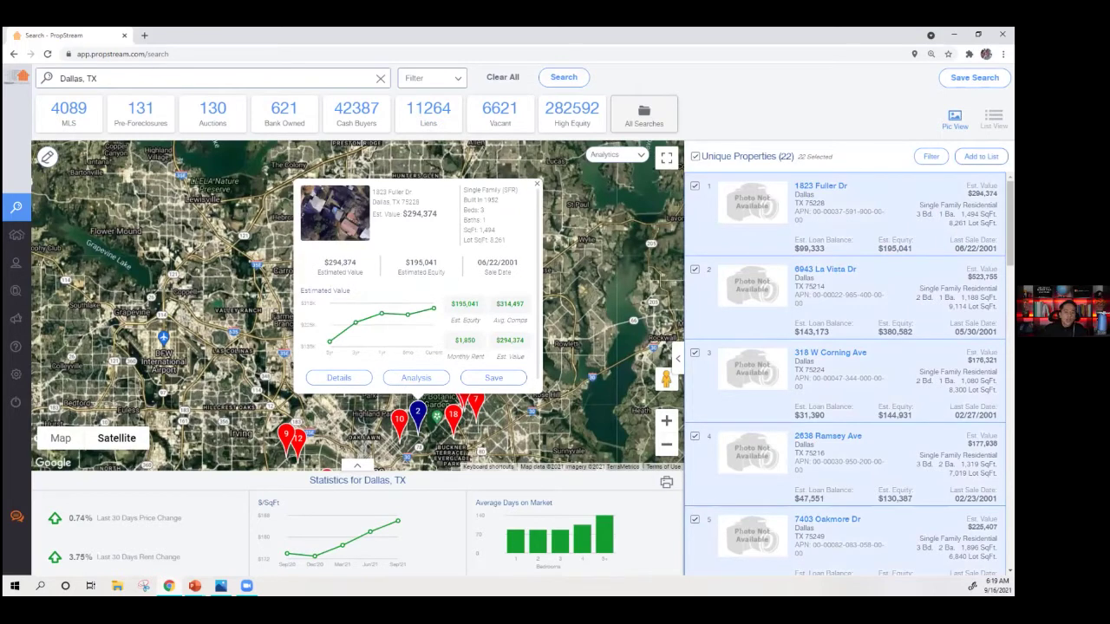
left_click(980, 156)
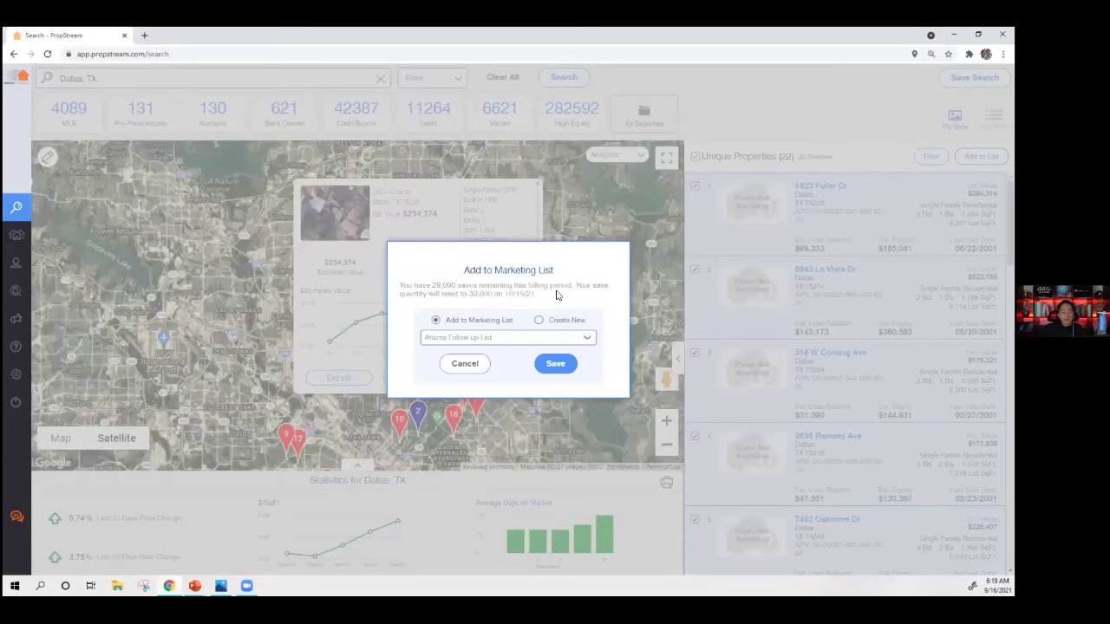
- Create a new marketing list 'Dallas Senior Owners' and save the 22 properties into it
left_click(478, 337)
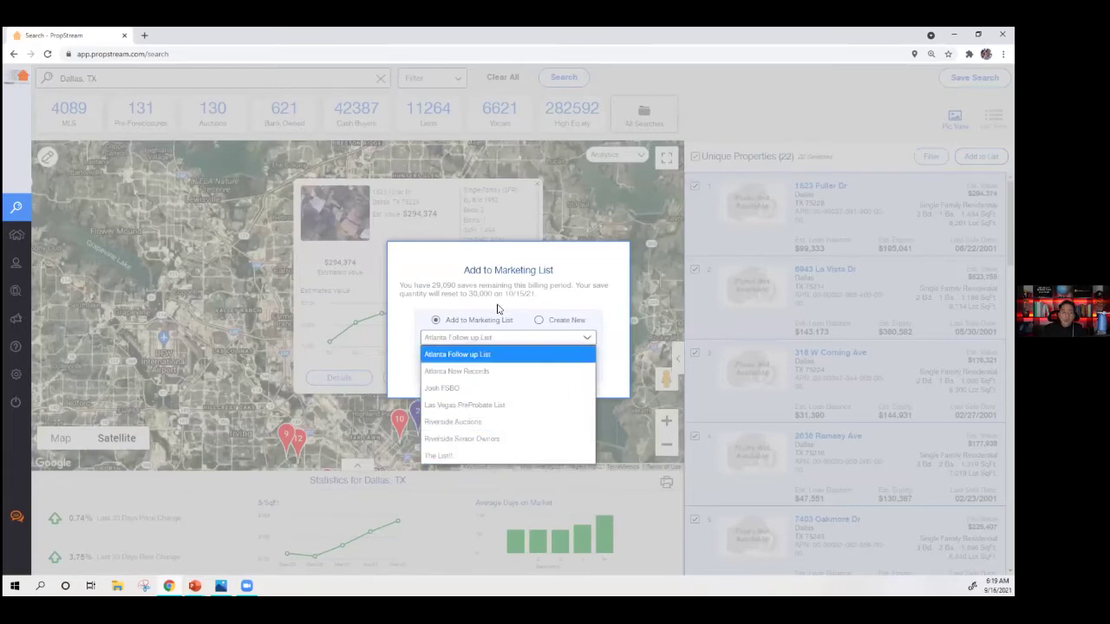
left_click(460, 354)
left_click(556, 322)
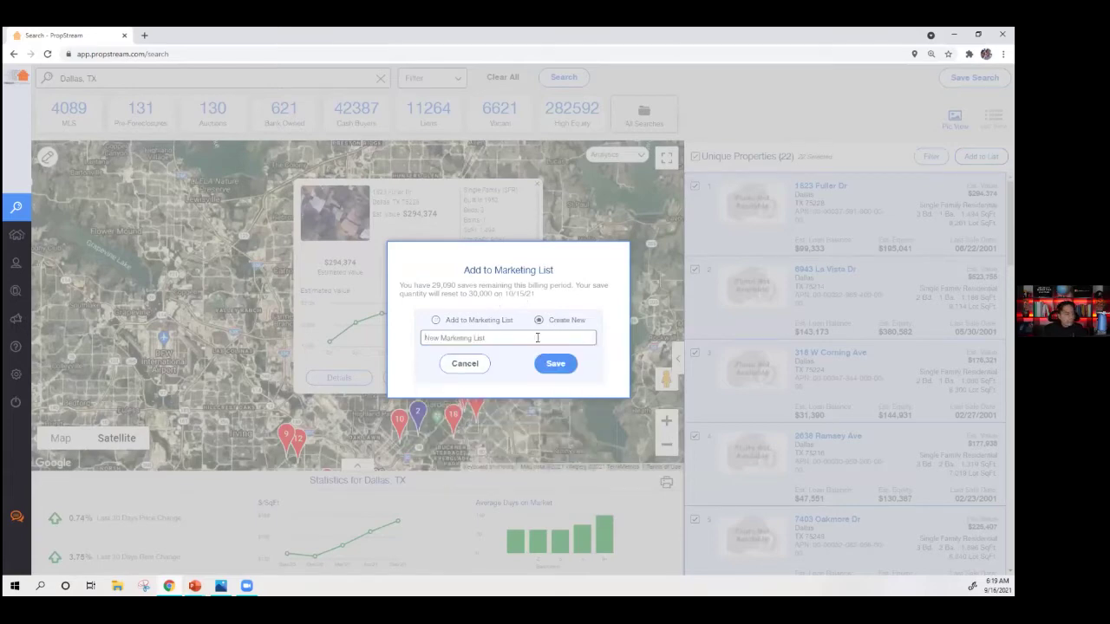
type("Dallas Senior Owners")
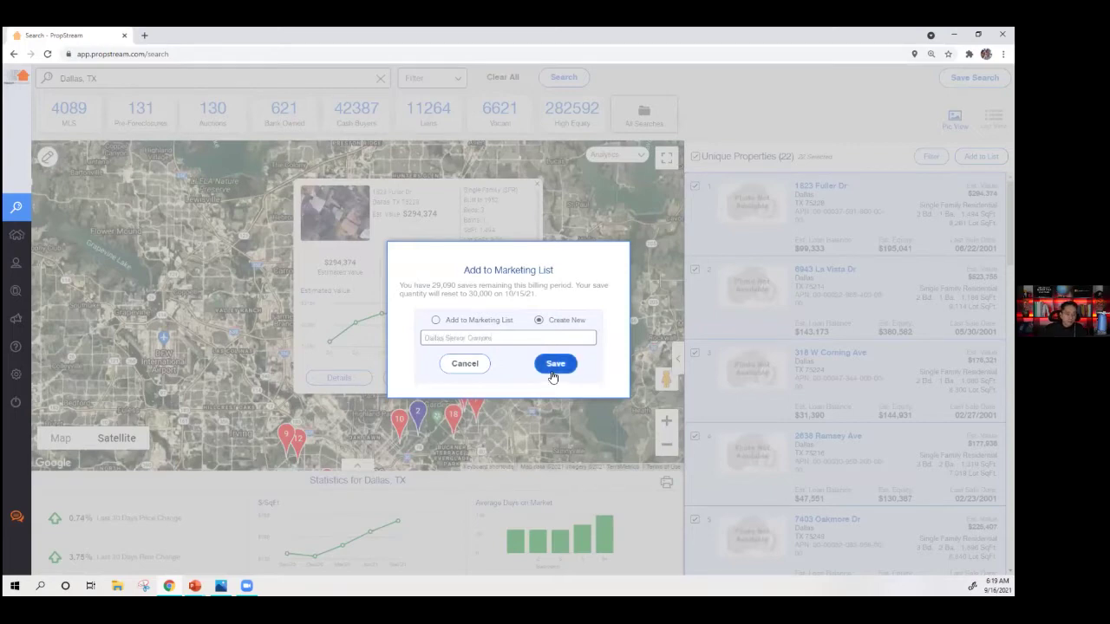
left_click(553, 368)
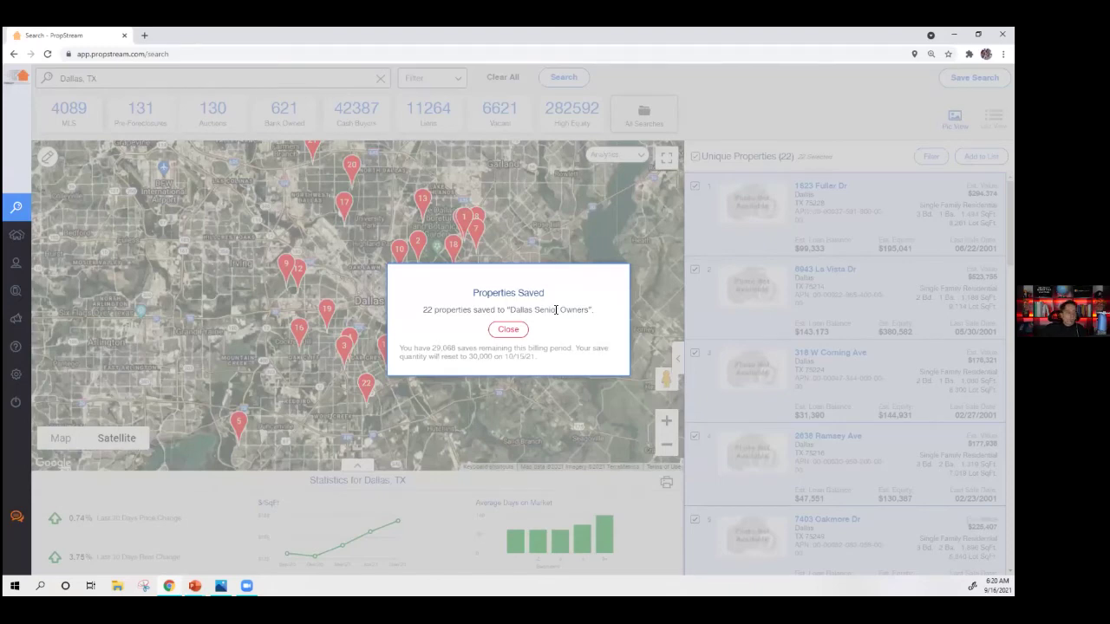
- Close the Properties Saved message and open My Properties showing Dallas Senior Owners (22)
left_click(506, 331)
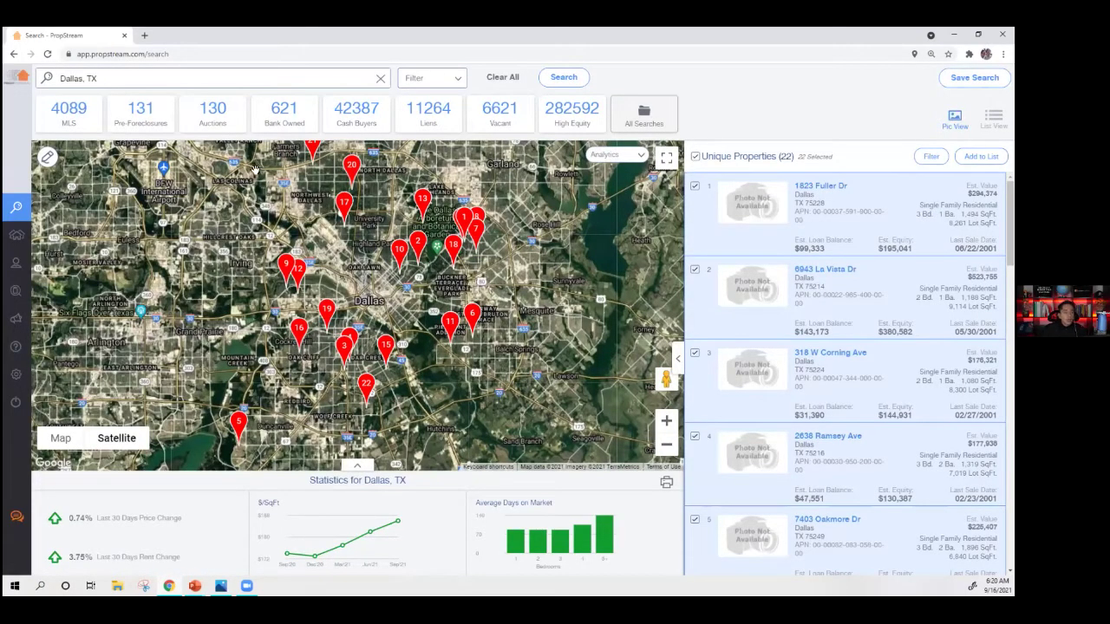
mouse_move(20, 246)
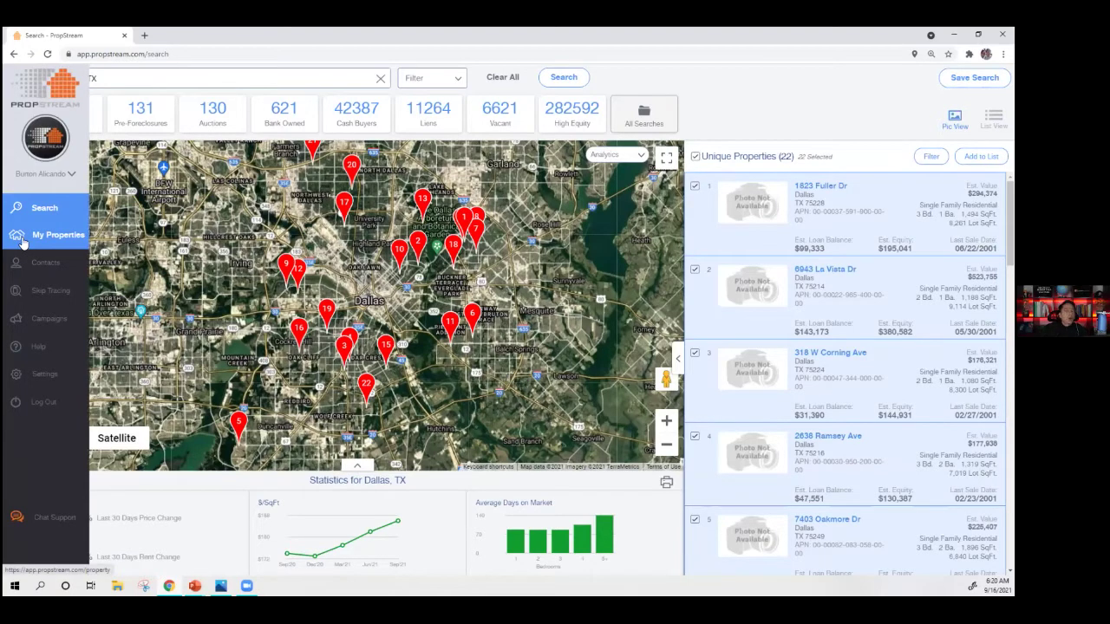
left_click(22, 240)
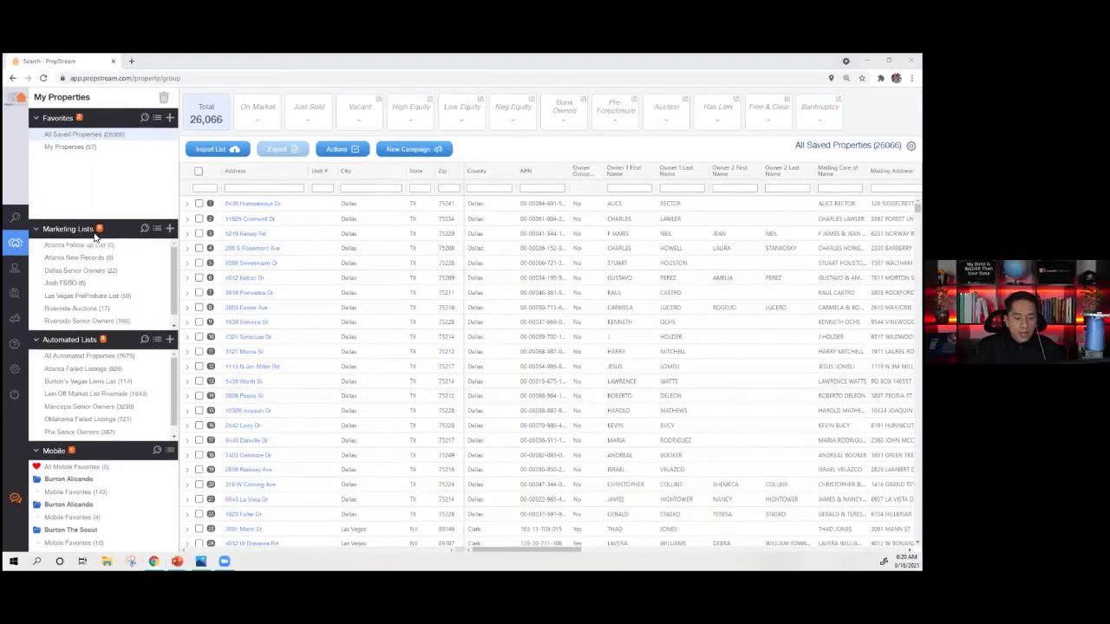
key("alt+Tab")
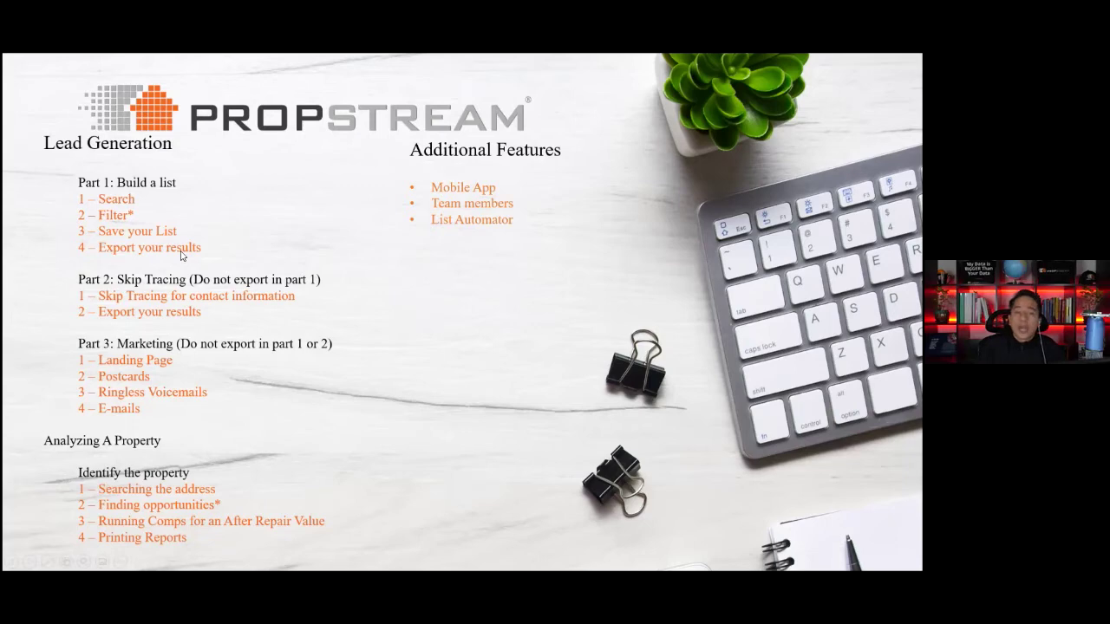
key("alt+Tab")
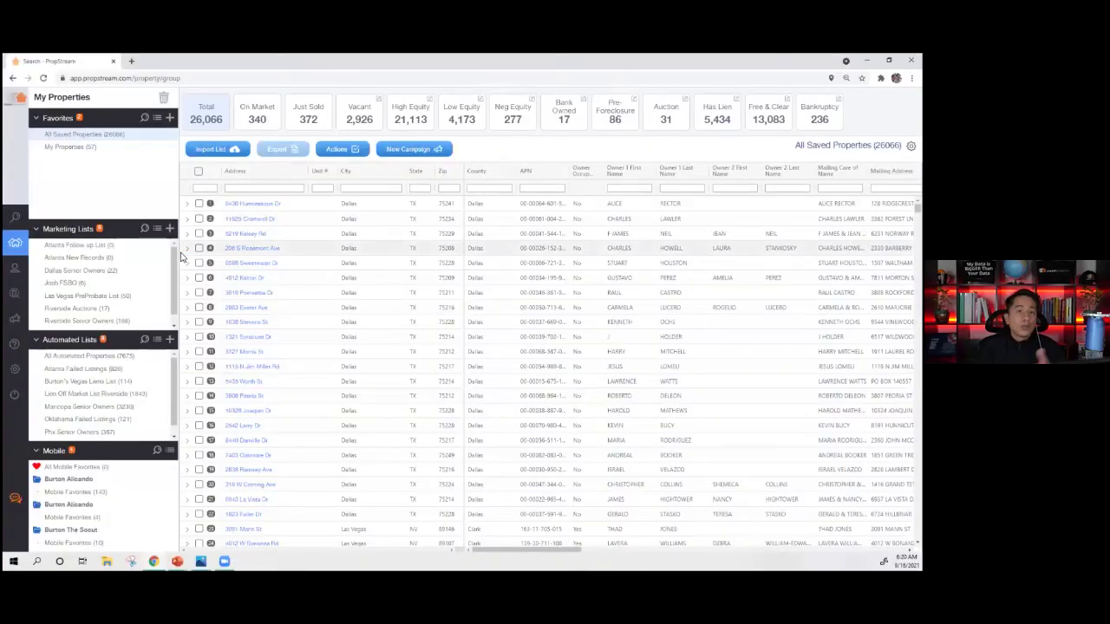
- Export all 22 properties from the Dallas Senior Owners list and open the downloaded .xlsx
left_click(66, 271)
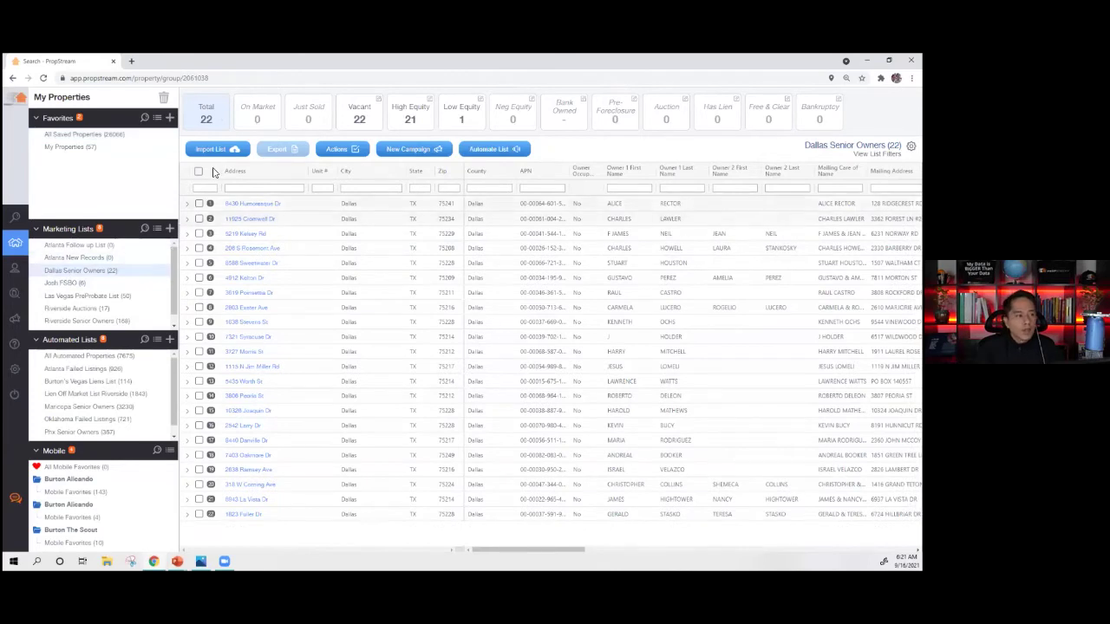
left_click(198, 173)
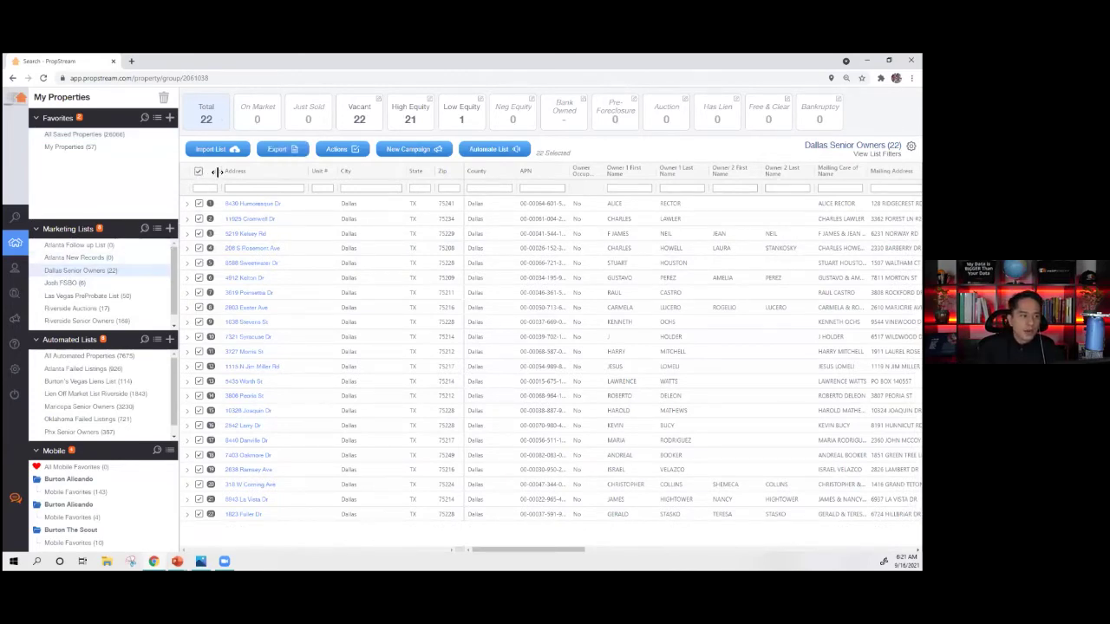
left_click(276, 150)
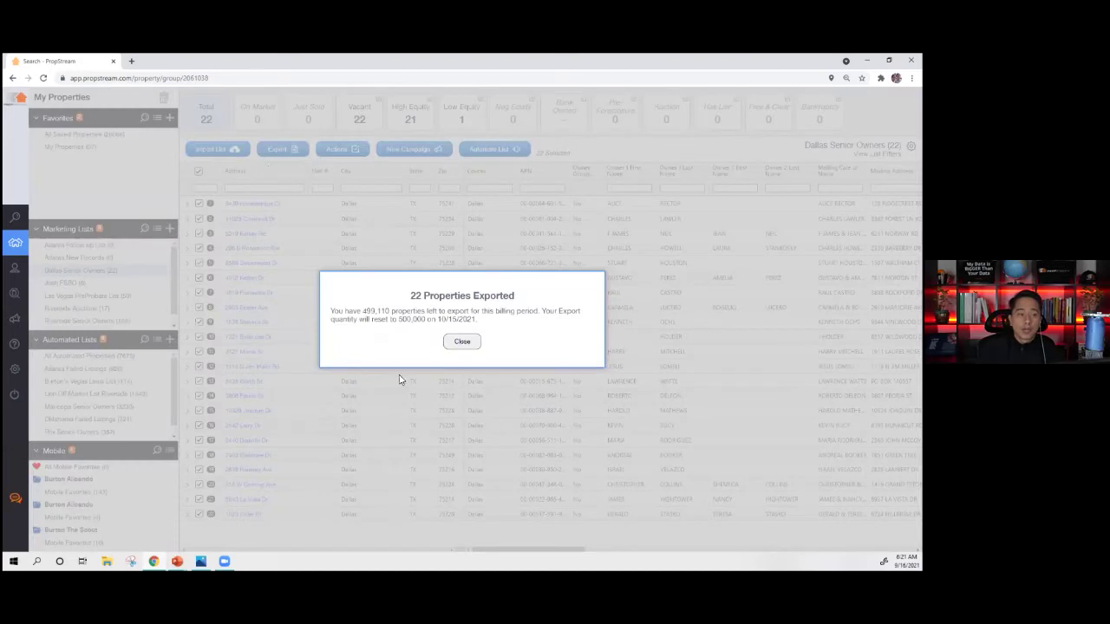
left_click(461, 328)
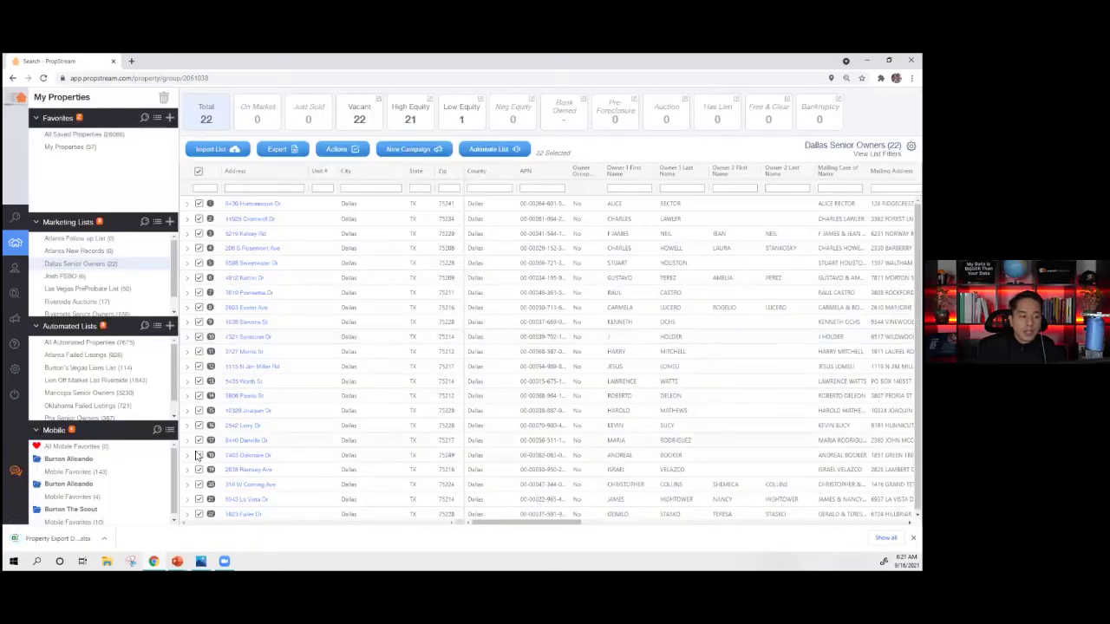
left_click(74, 538)
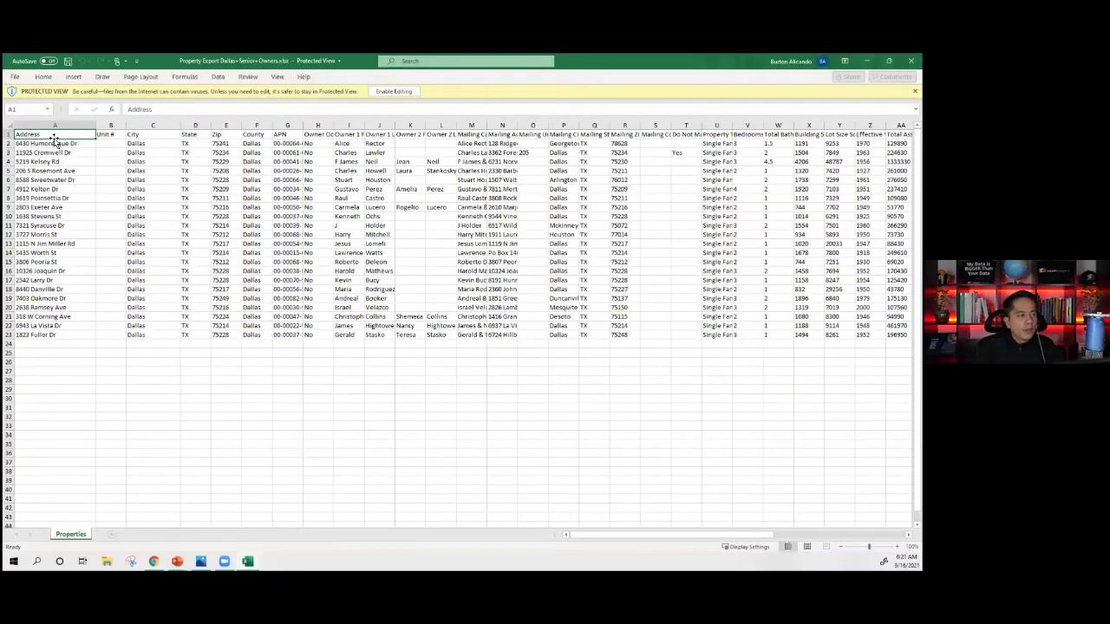
- Select the addresses in column A of the export, then close the Excel spreadsheet
left_click_drag(52, 143, 862, 340)
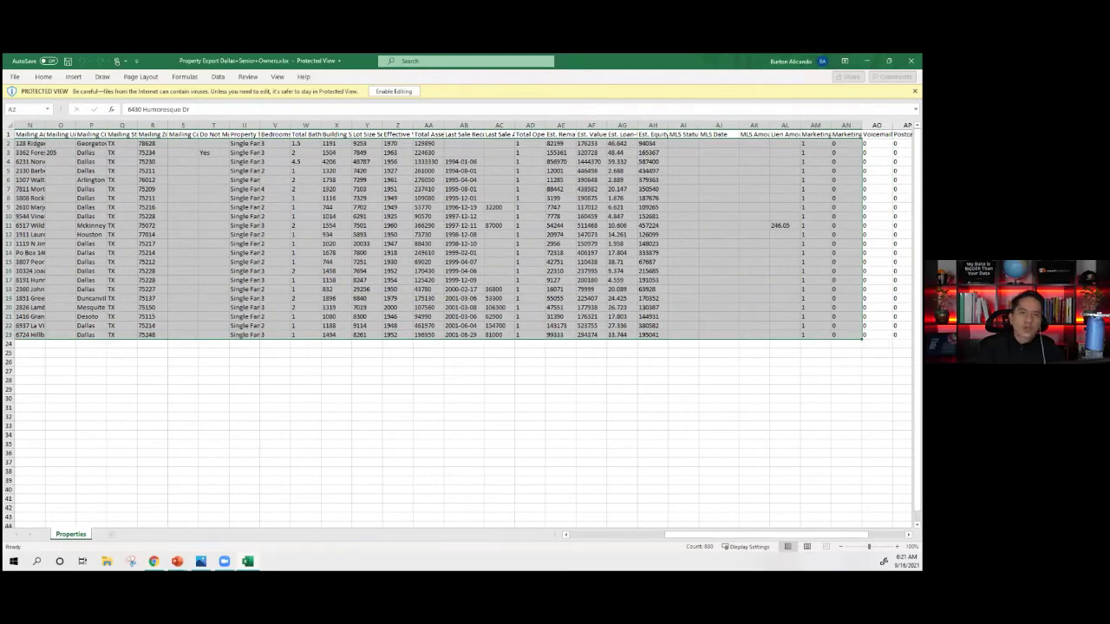
left_click(911, 61)
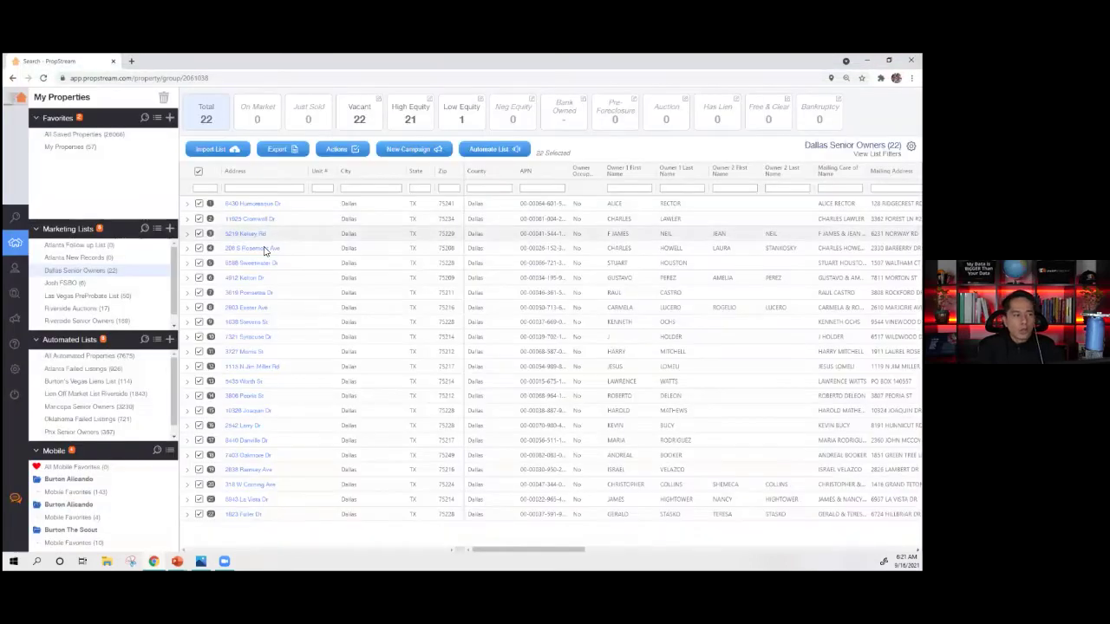
mouse_move(22, 220)
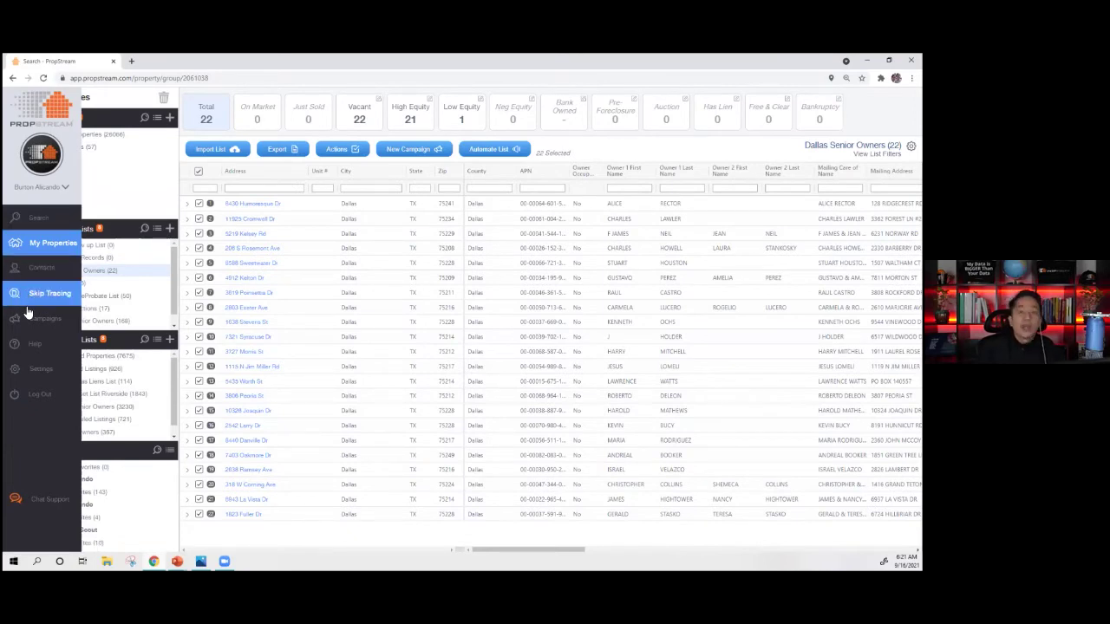
key("alt+Tab")
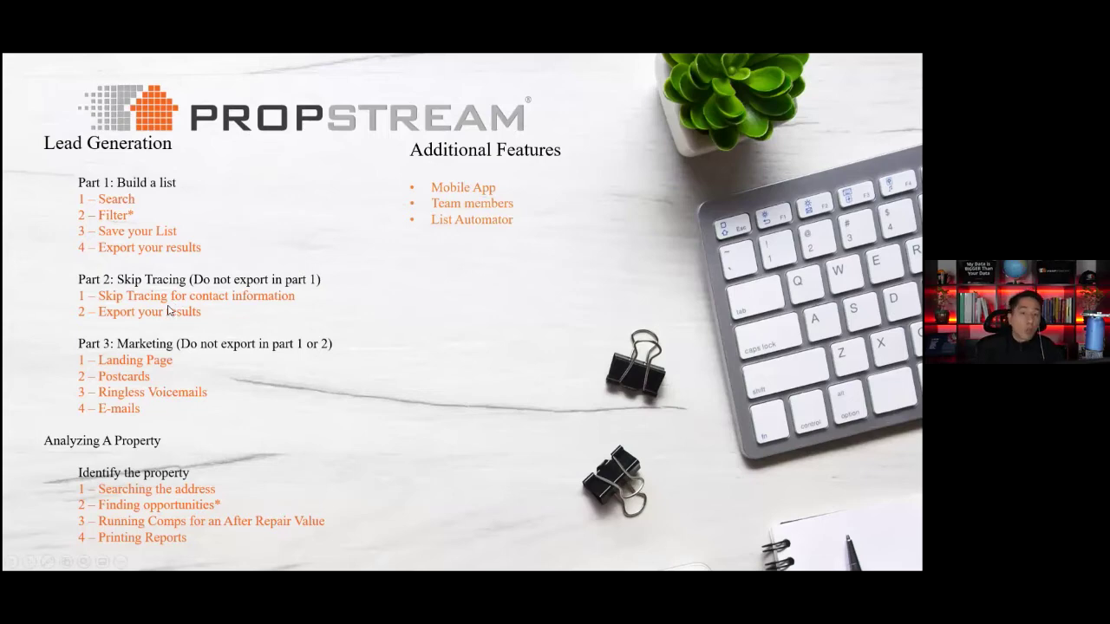
key("alt+Tab")
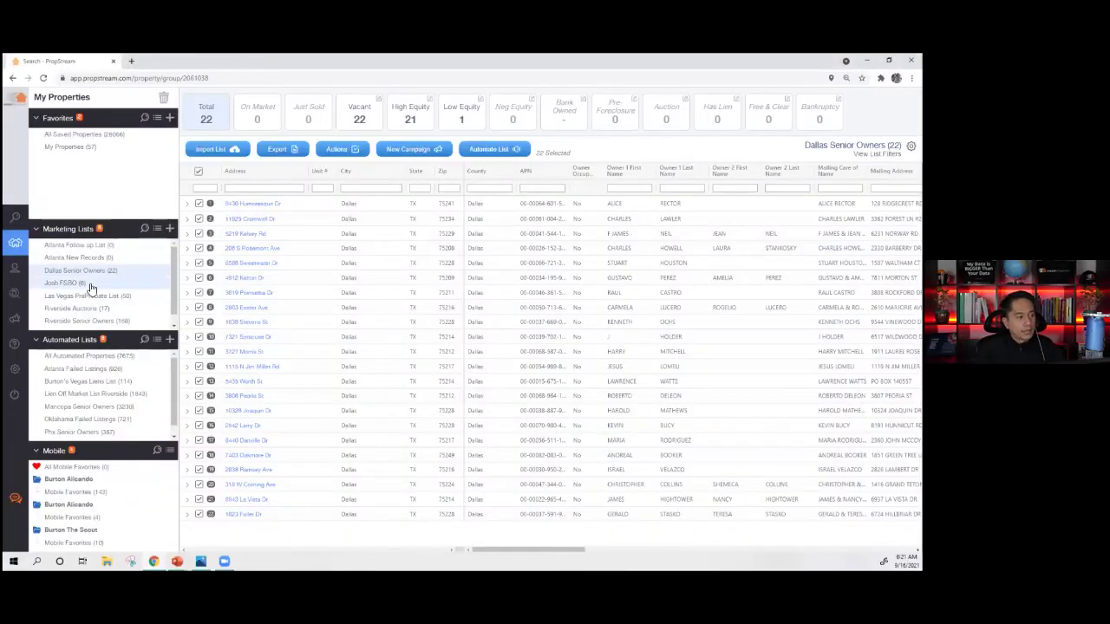
mouse_move(24, 299)
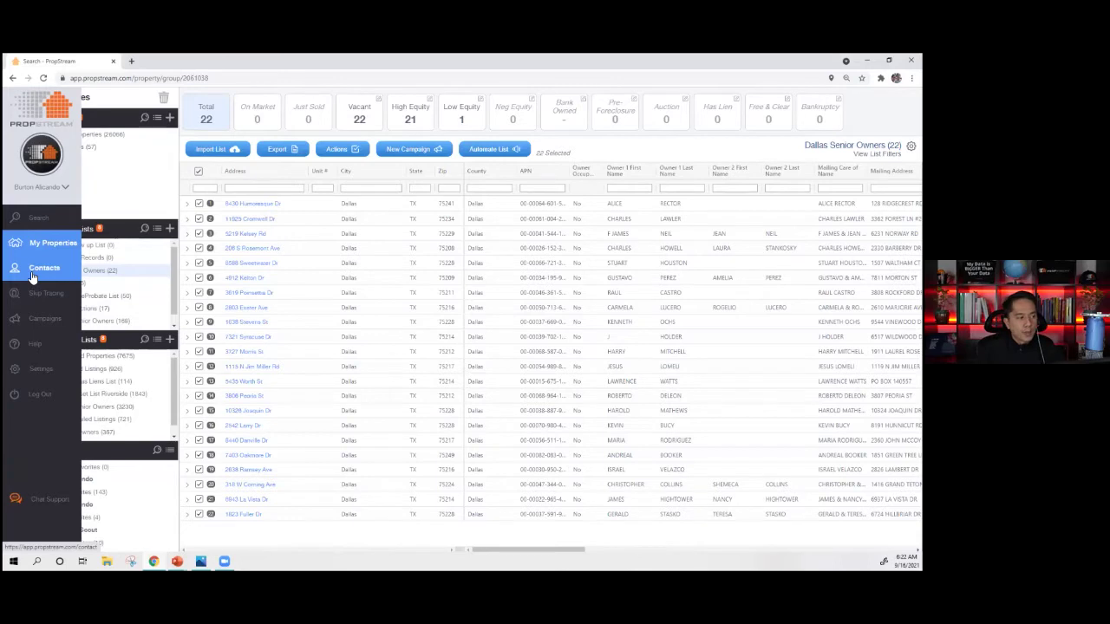
- Open the skip-traced Senior Owner LA list from the Contacts page and scroll through it
left_click(33, 274)
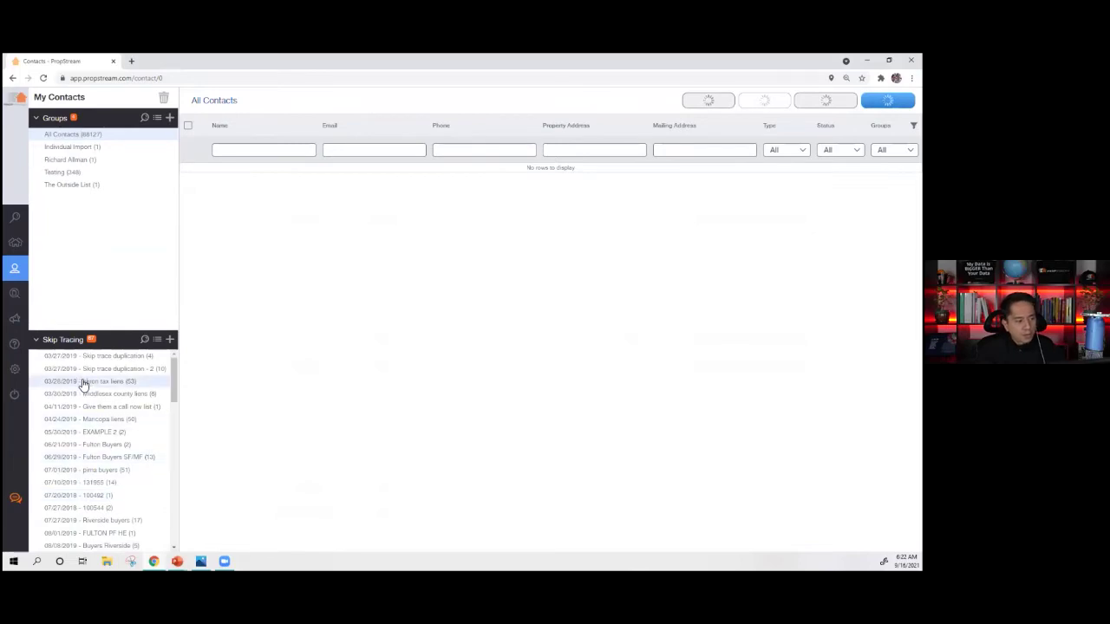
scroll(82, 424, "down", 5)
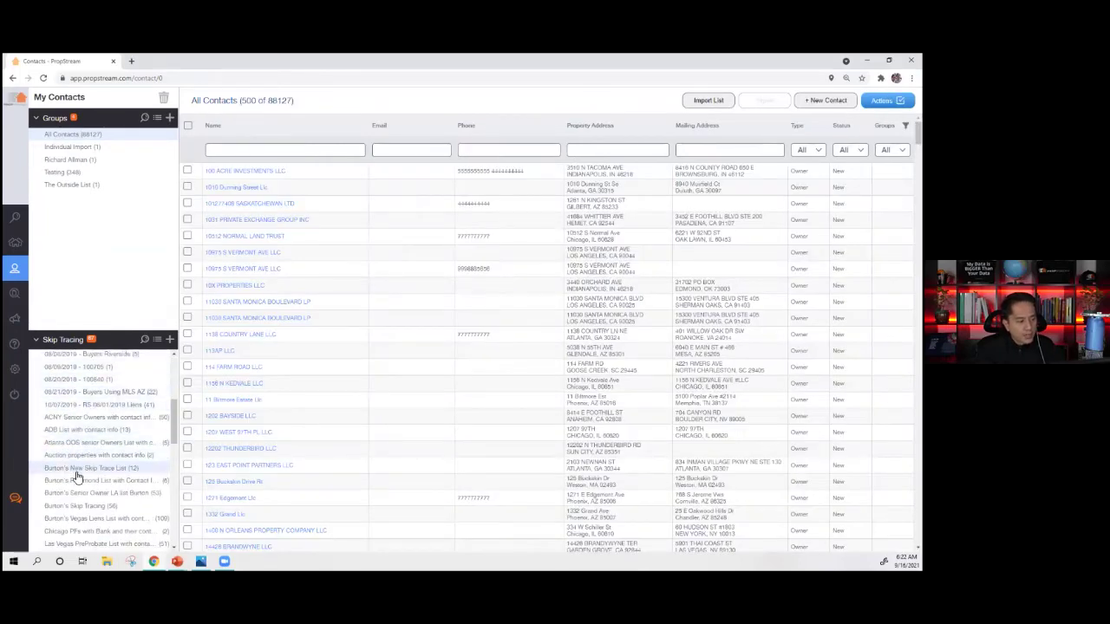
left_click(80, 493)
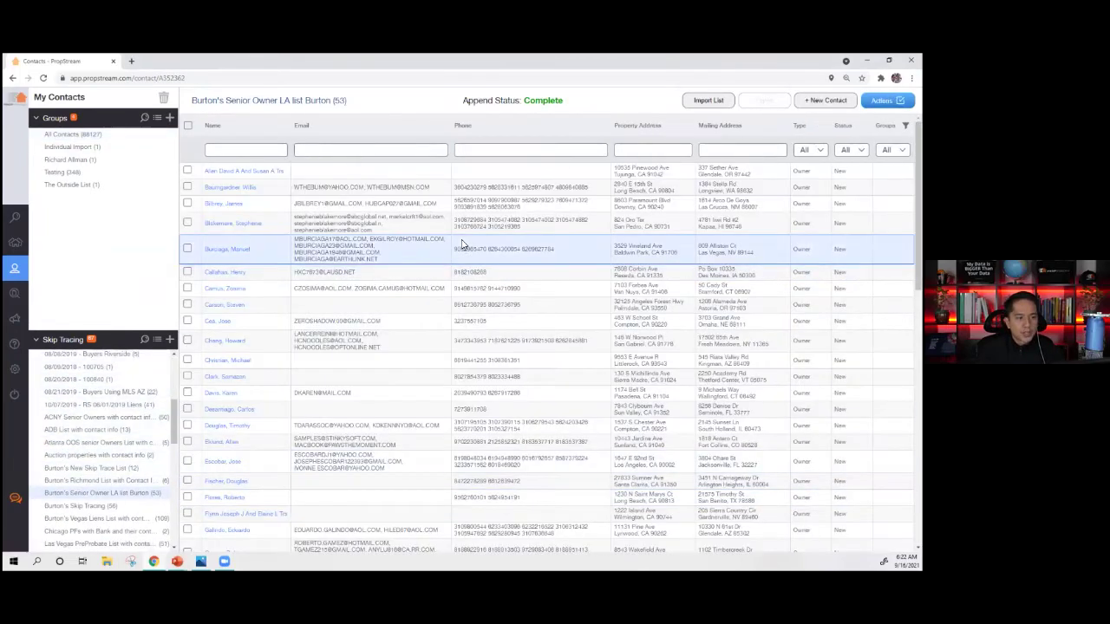
scroll(461, 251, "down", 1)
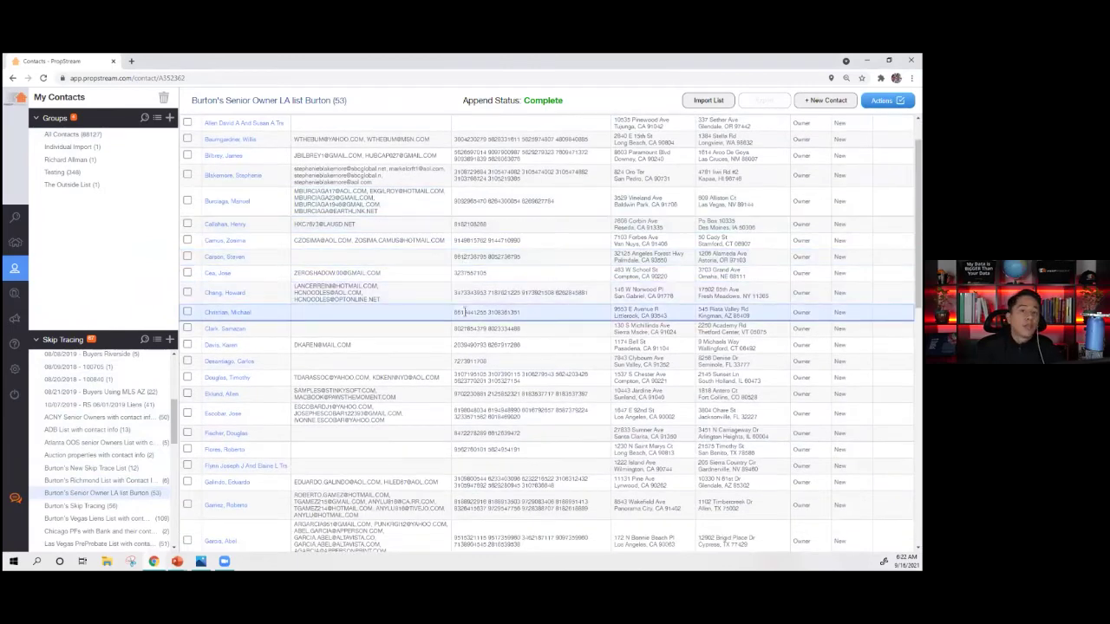
scroll(486, 314, "down", 5)
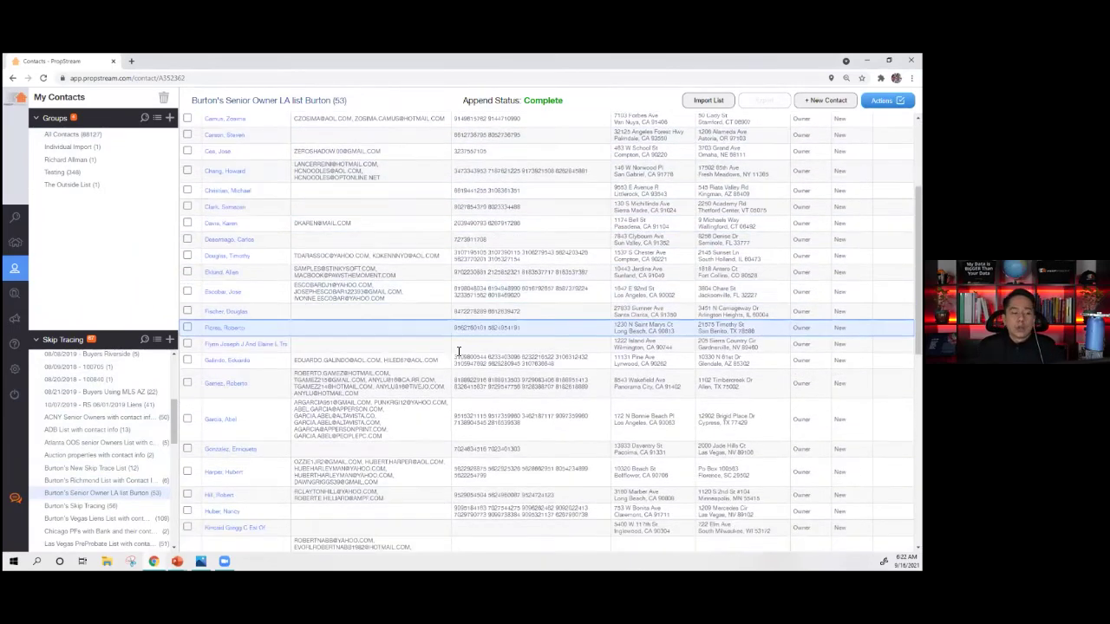
scroll(463, 342, "up", 6)
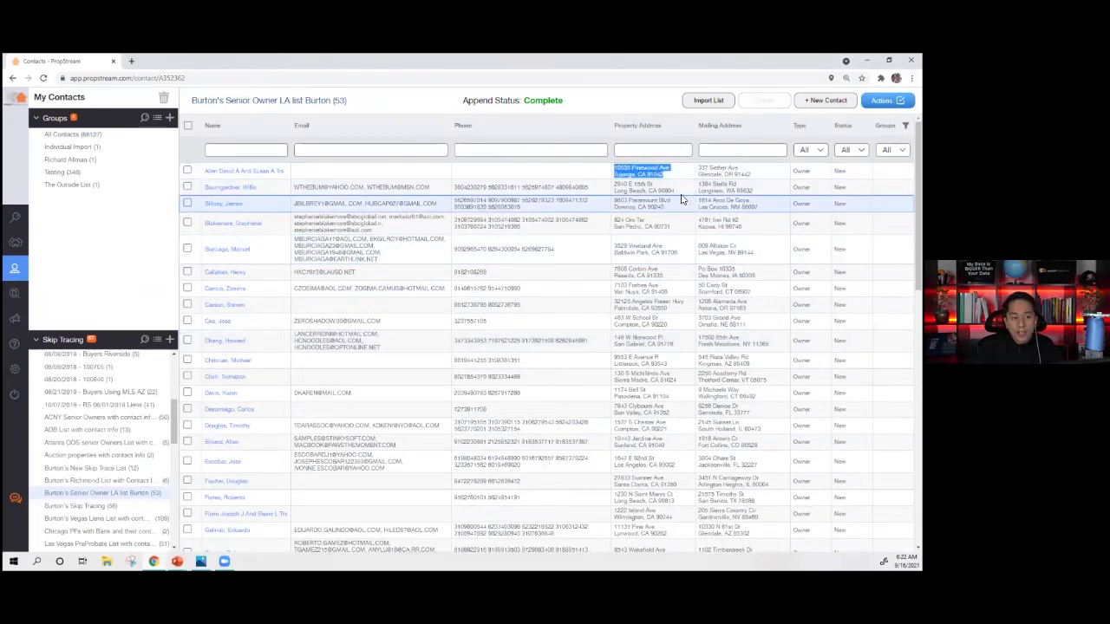
- Highlight the property addresses of contacts two to five and the list's 53-contact count
left_click_drag(682, 196, 612, 183)
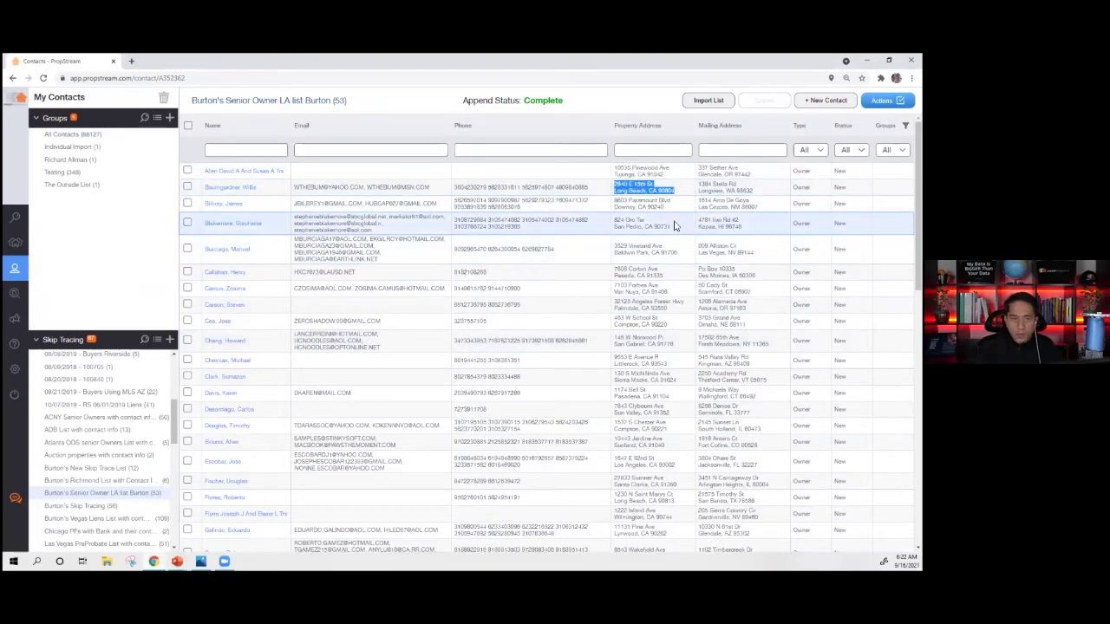
left_click_drag(678, 208, 615, 196)
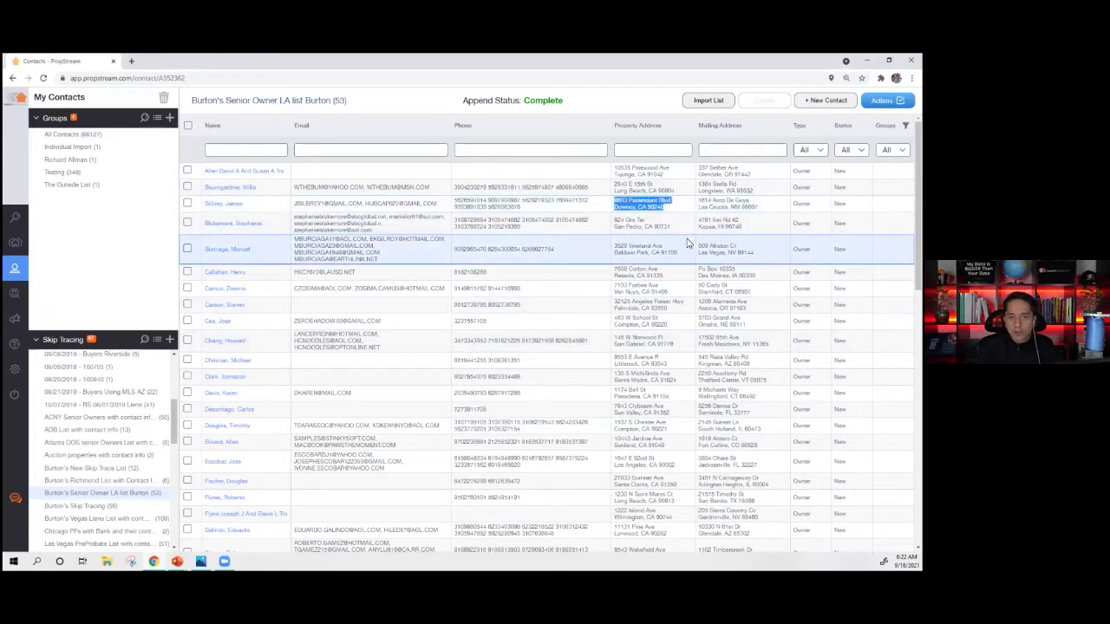
left_click_drag(679, 227, 616, 221)
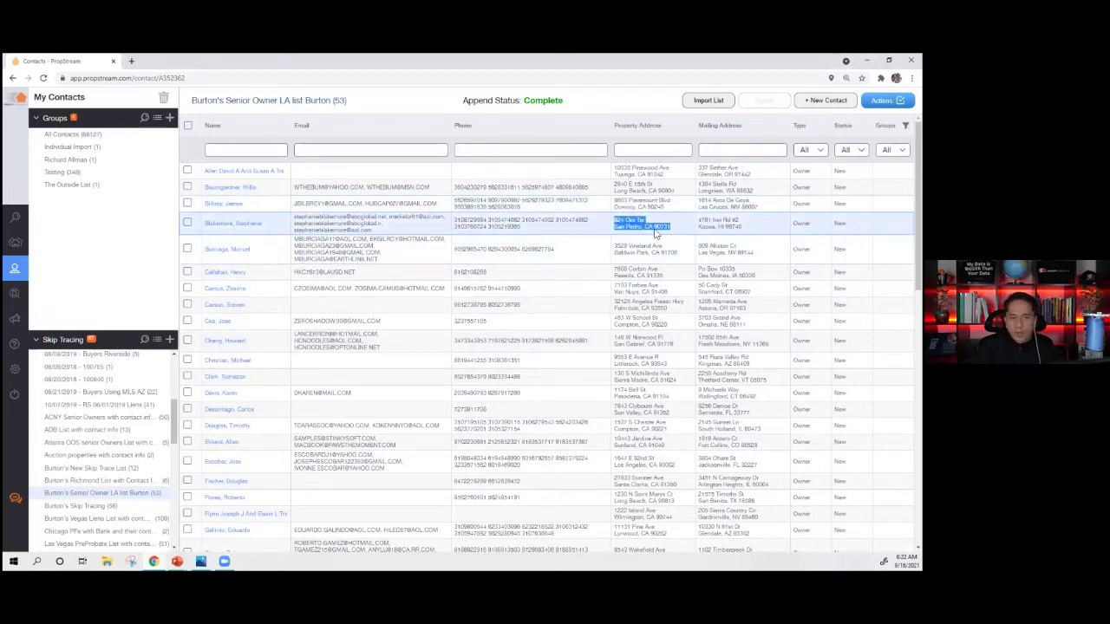
left_click_drag(686, 255, 616, 248)
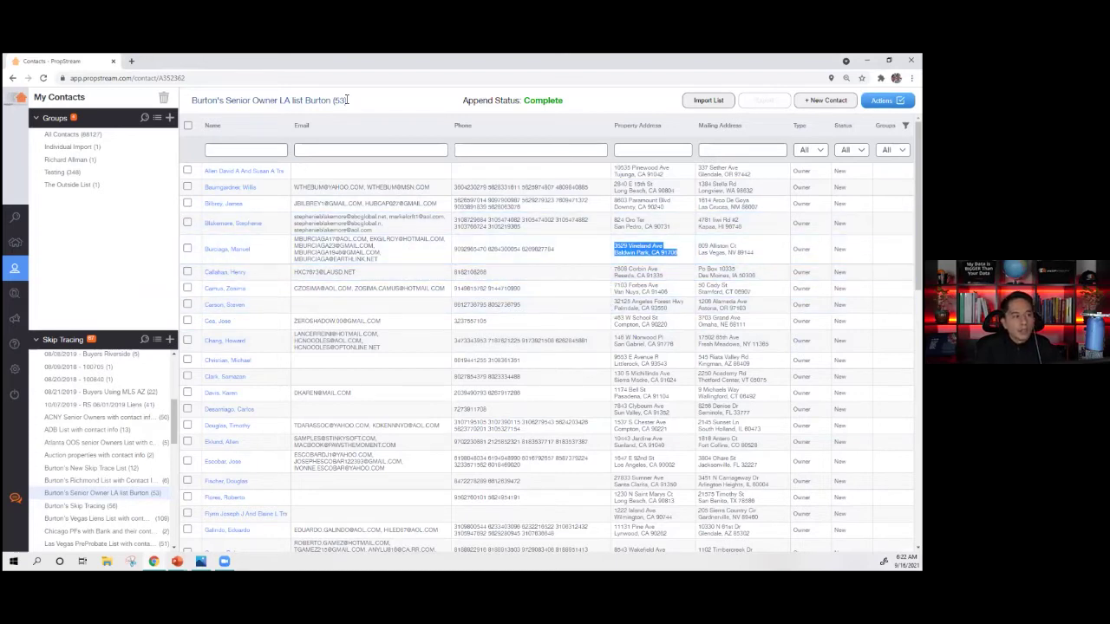
left_click_drag(337, 101, 344, 102)
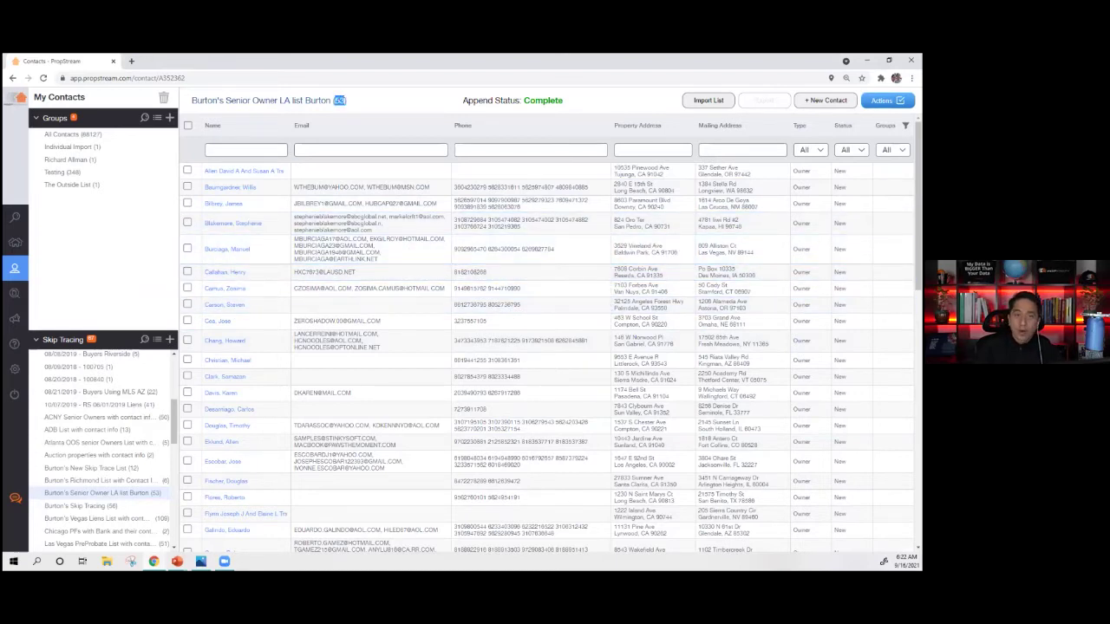
- View the list's skip-trace append cost summary under Actions, then close it
left_click(882, 101)
left_click(867, 123)
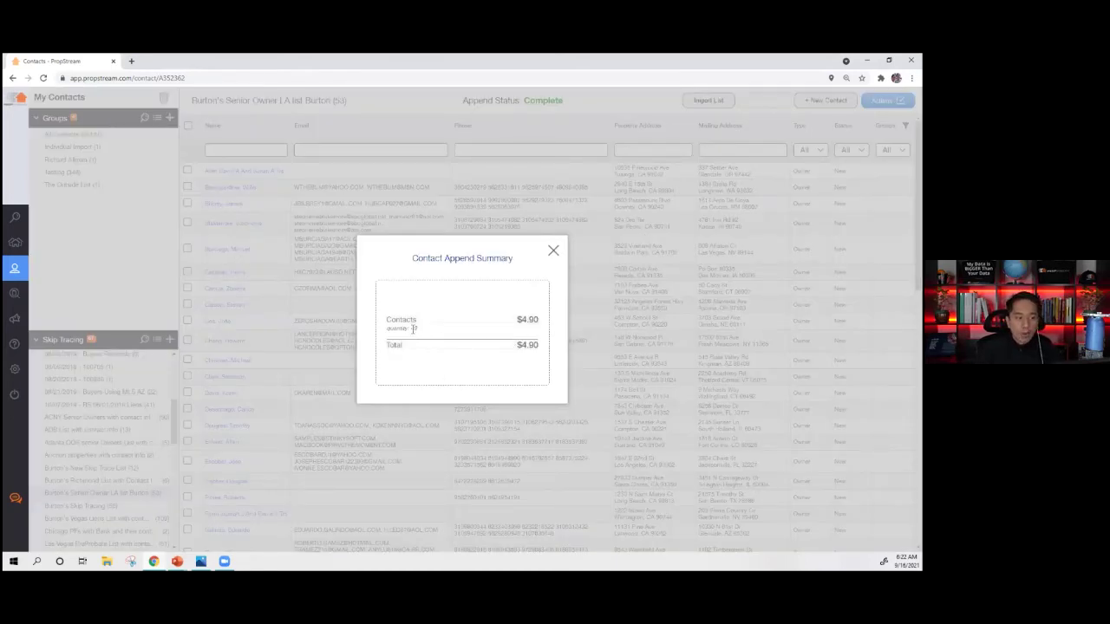
left_click(553, 251)
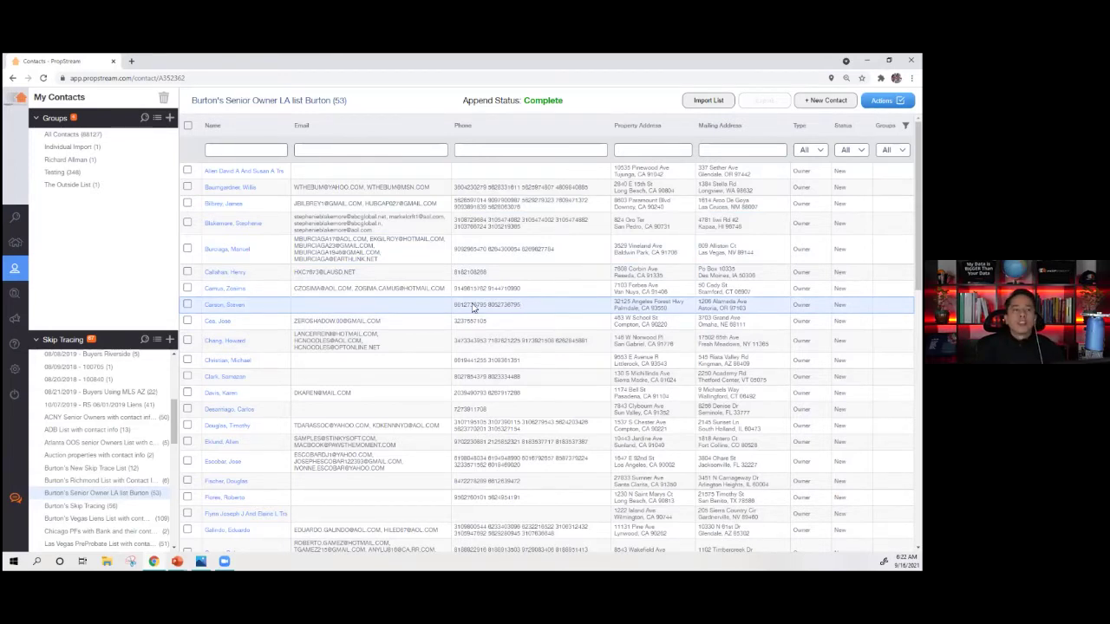
mouse_move(26, 293)
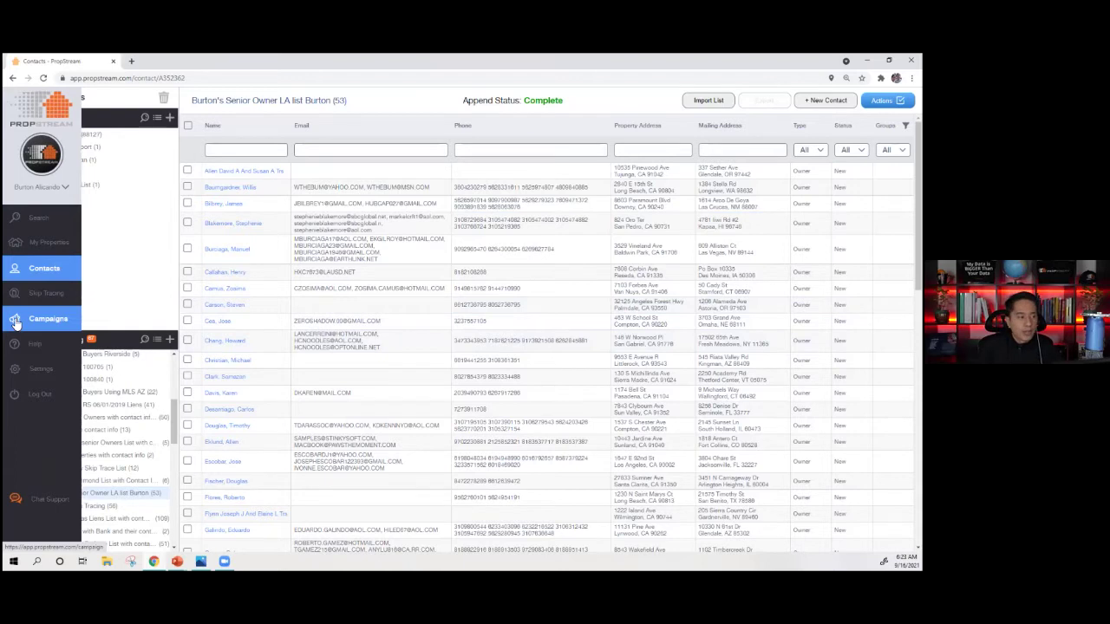
left_click(15, 323)
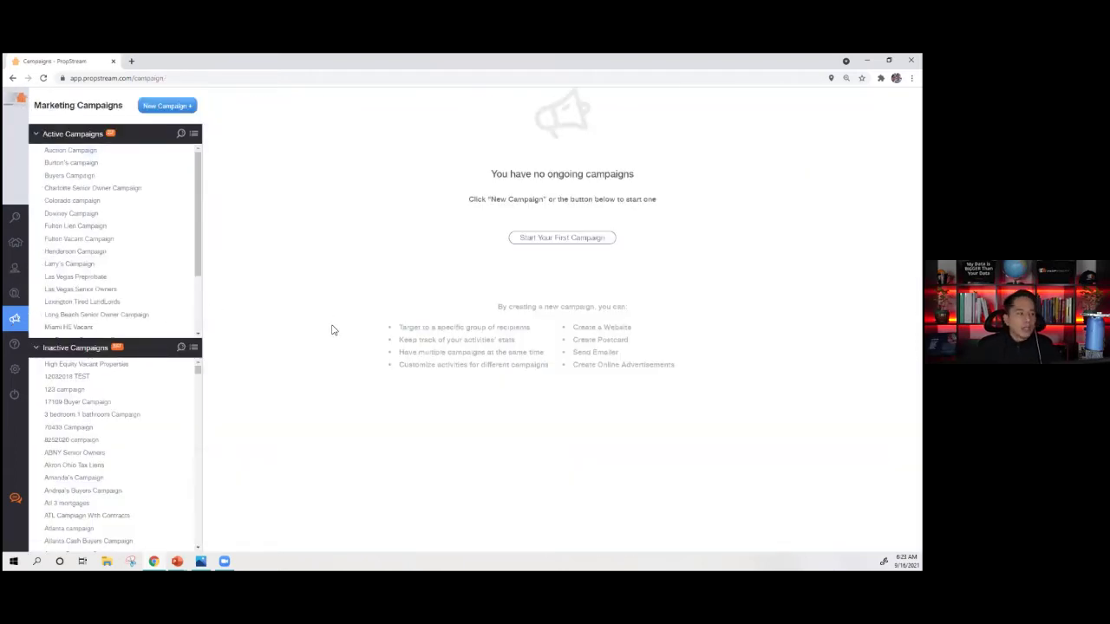
- Open the Auction Campaign overview, note its 75 total recipients, and launch its landing page
mouse_move(23, 222)
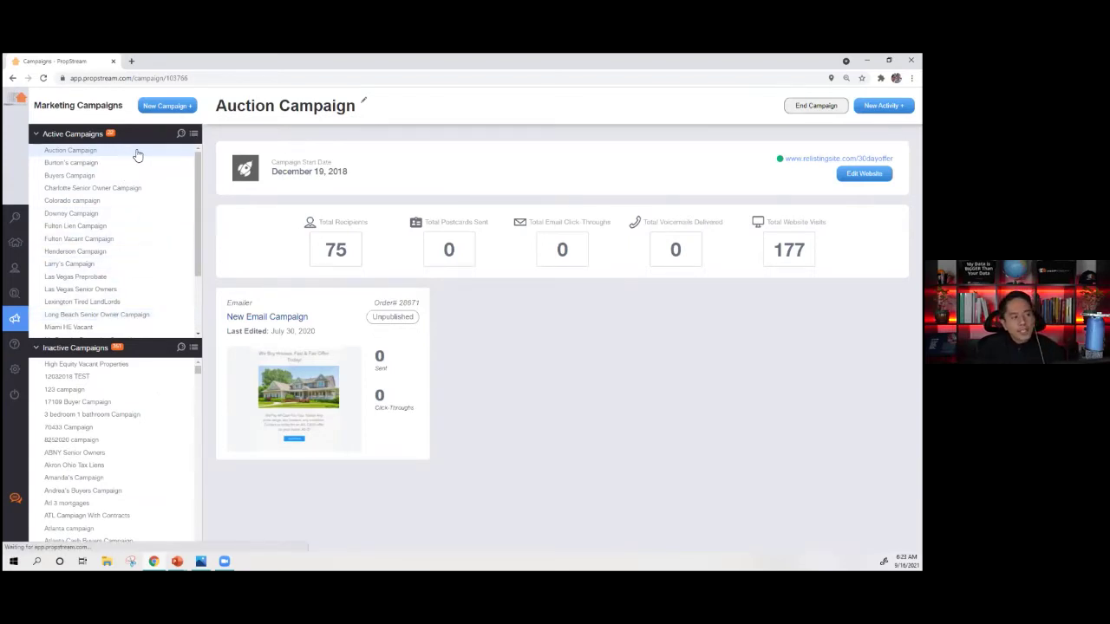
left_click_drag(351, 253, 324, 252)
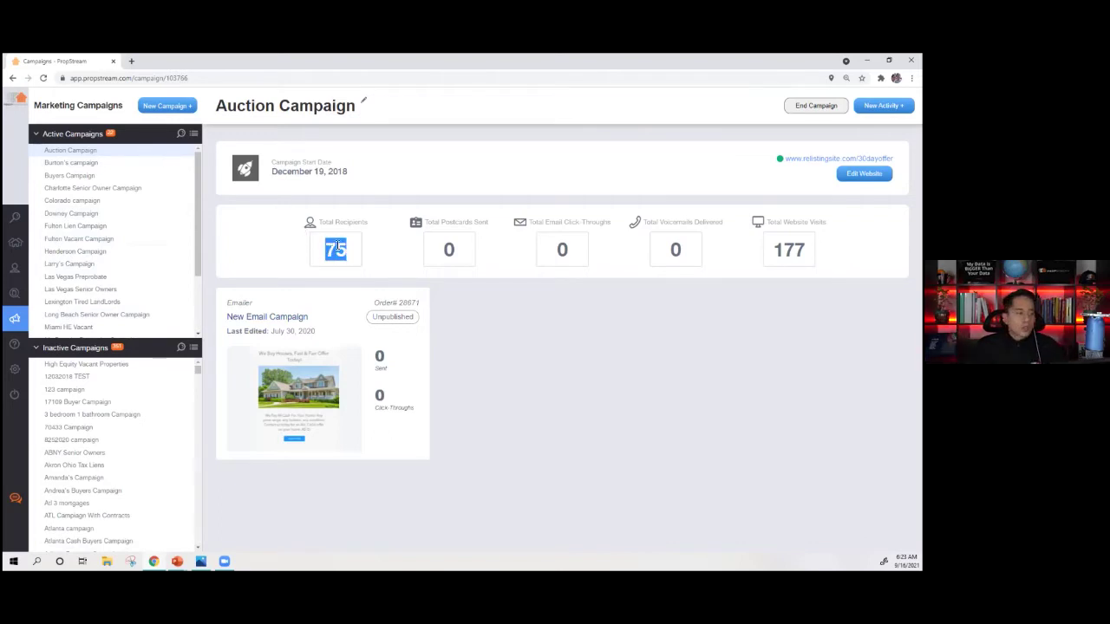
left_click(813, 181)
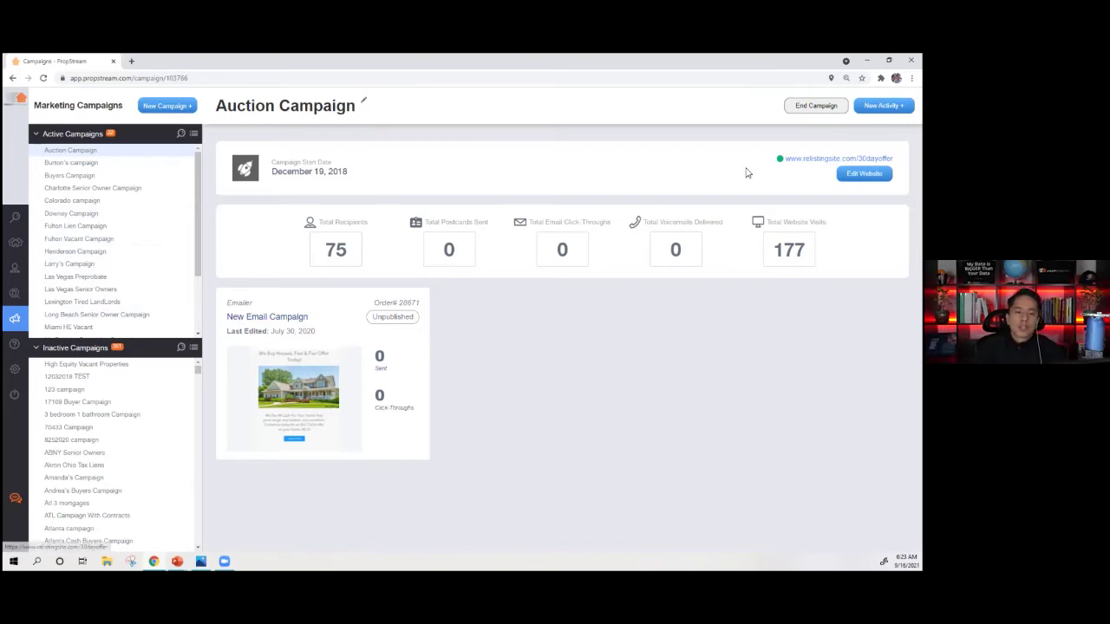
left_click_drag(350, 257, 321, 251)
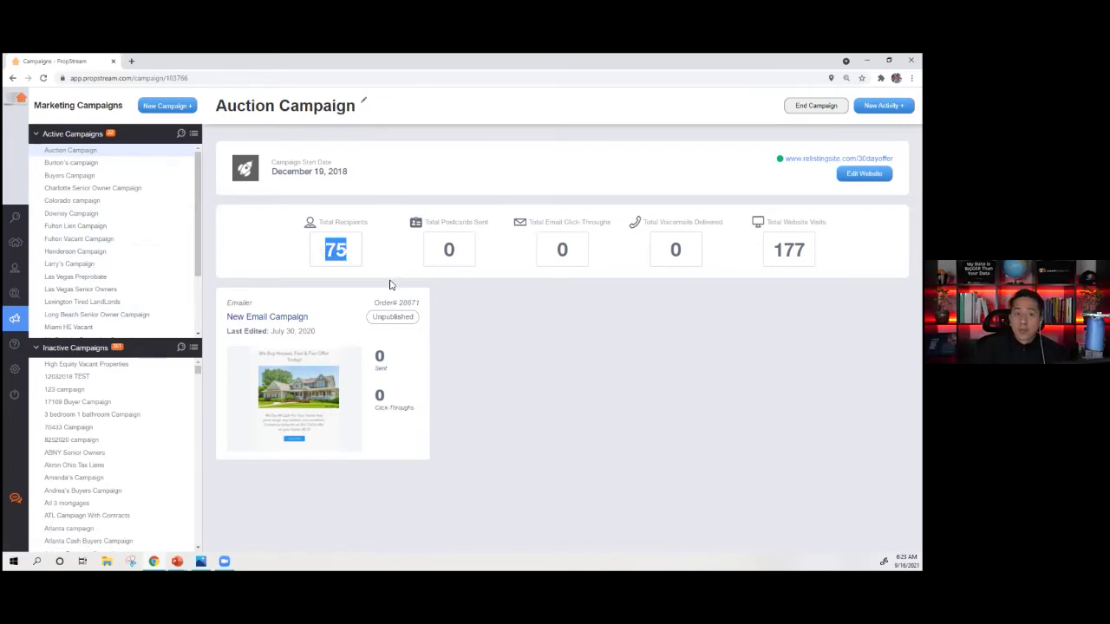
left_click(808, 149)
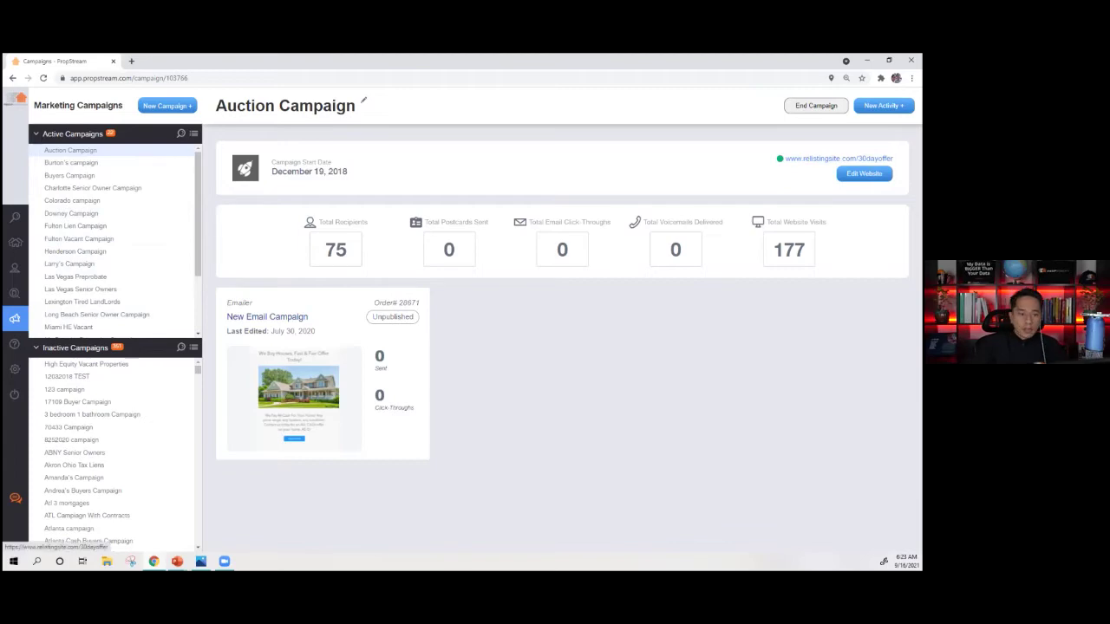
left_click(839, 157)
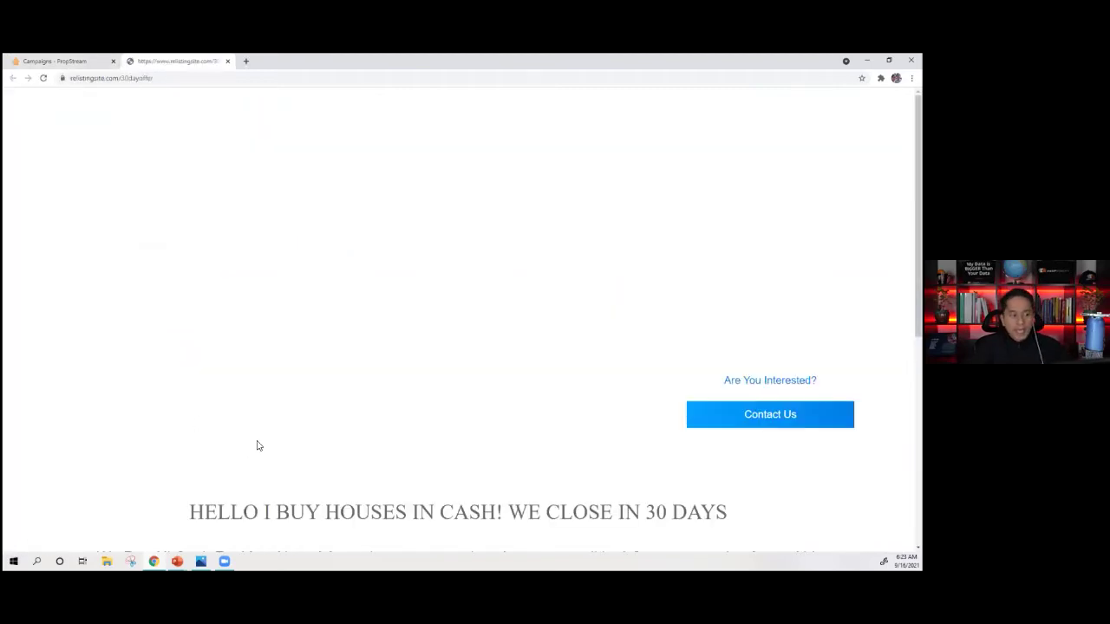
- Scroll through the 30-day-offer landing page, then close it to return to the Auction Campaign
scroll(258, 448, "down", 2)
scroll(256, 453, "down", 1)
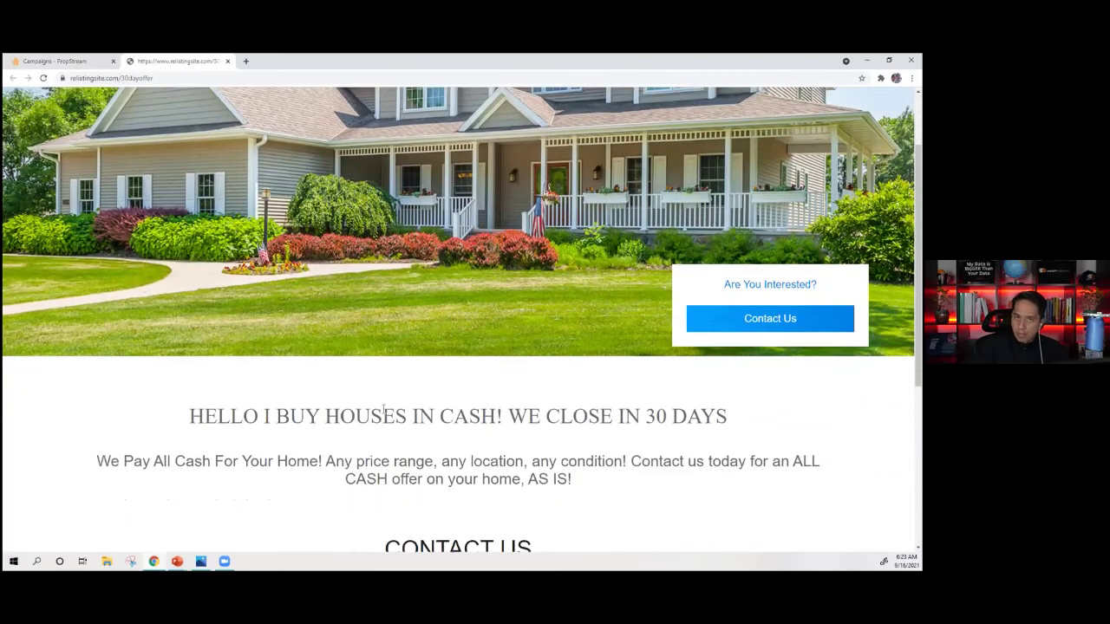
scroll(572, 375, "down", 1)
left_click_drag(698, 368, 728, 368)
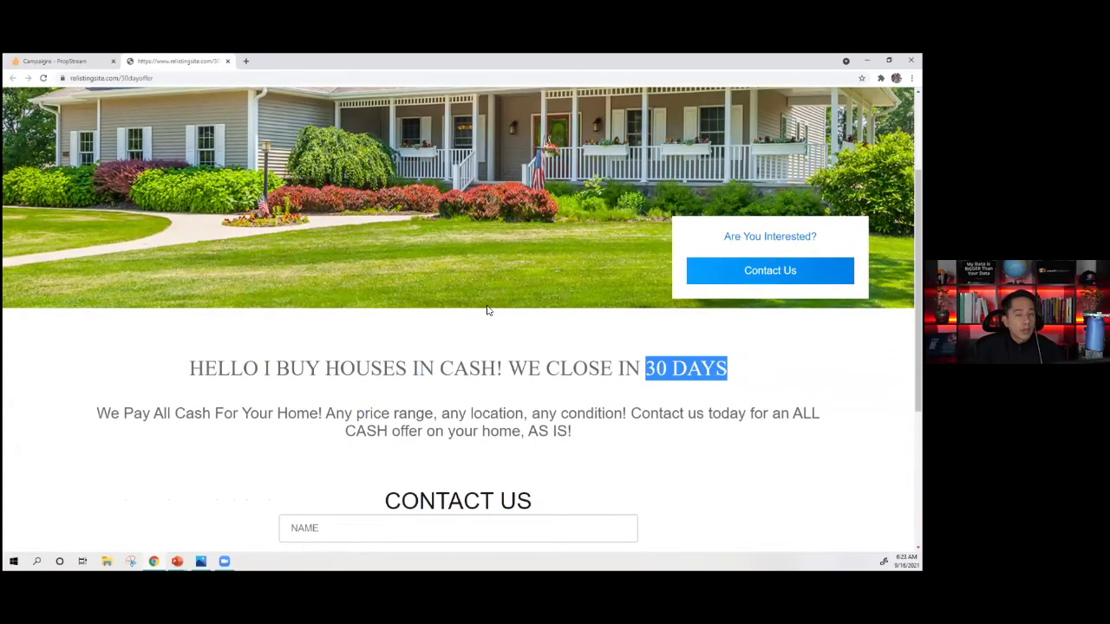
scroll(476, 318, "down", 3)
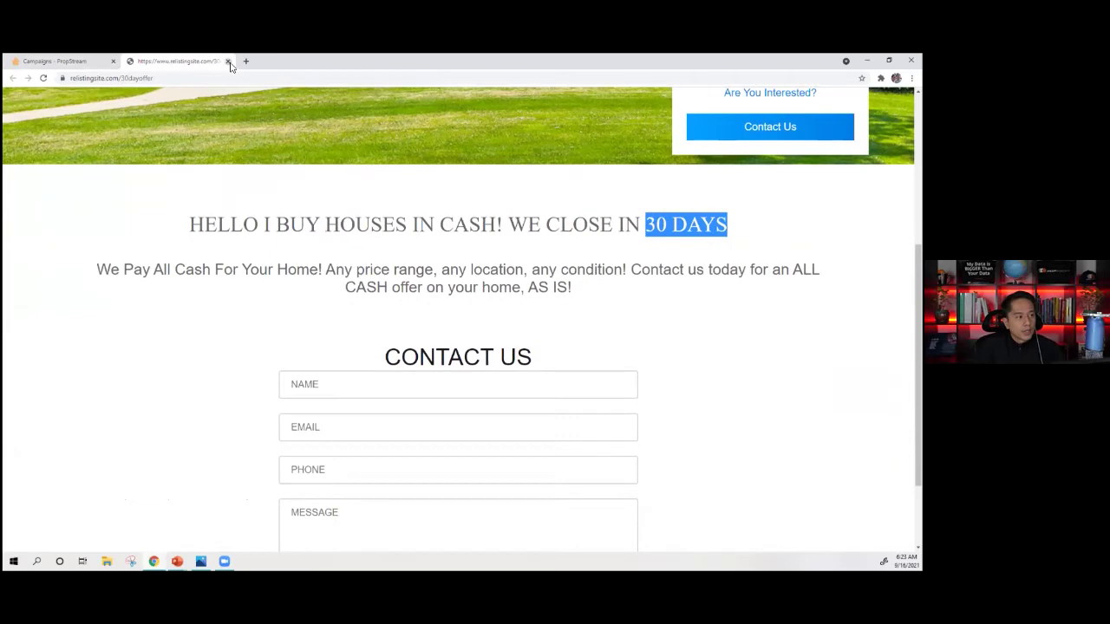
left_click(228, 62)
left_click_drag(276, 109, 221, 105)
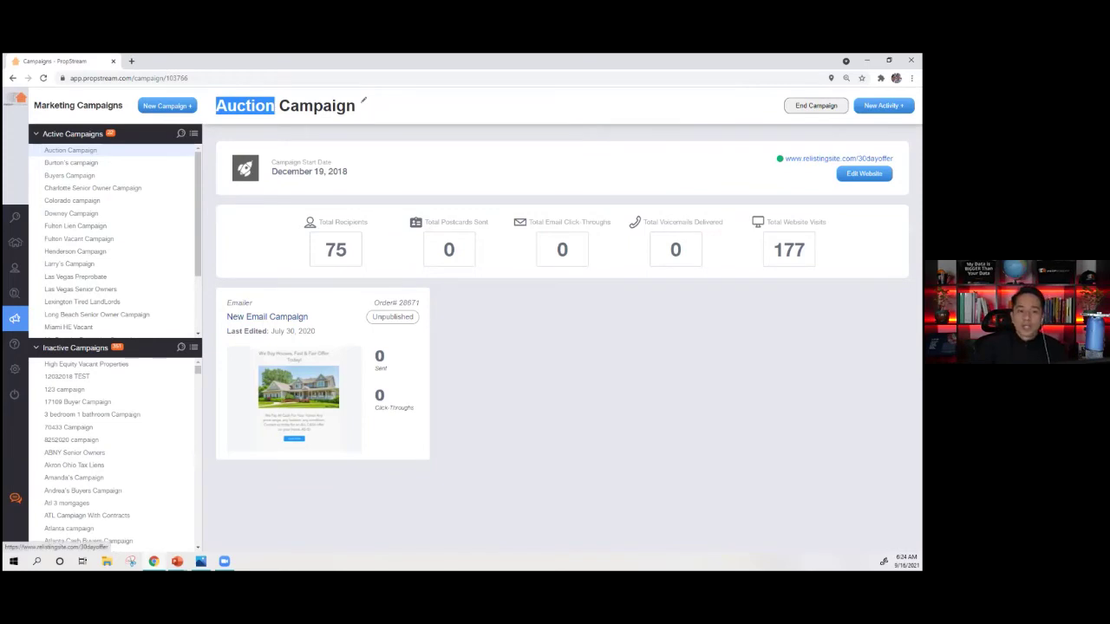
- Open the Riverside Buyers campaign (17 recipients) and launch its ContractsForBuyers landing page
left_click(721, 176)
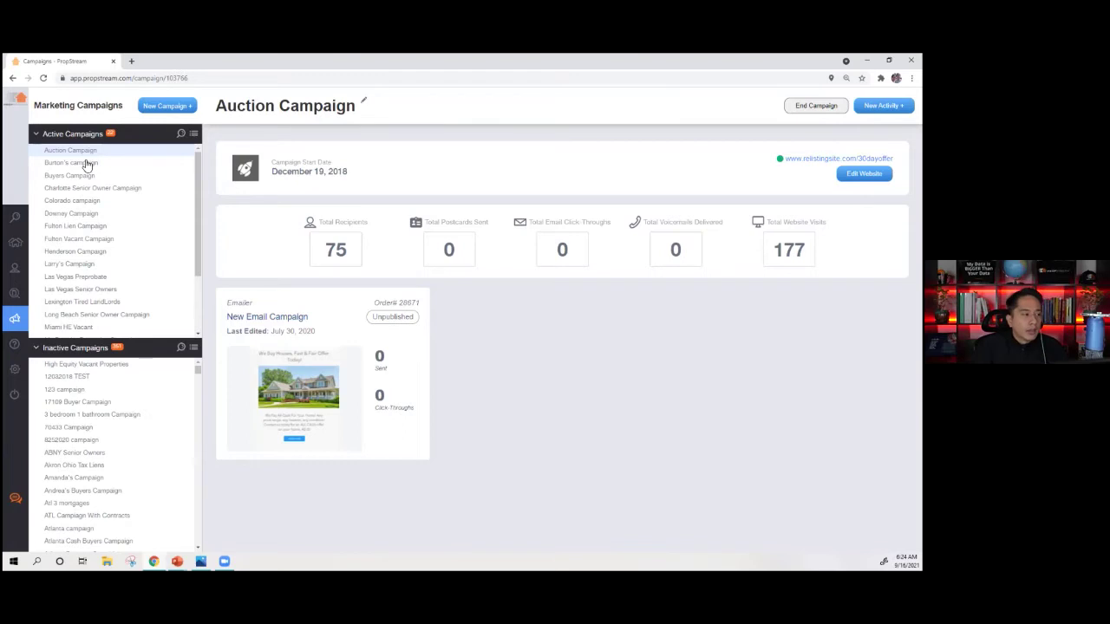
scroll(109, 250, "down", 1)
scroll(95, 278, "down", 2)
left_click(79, 308)
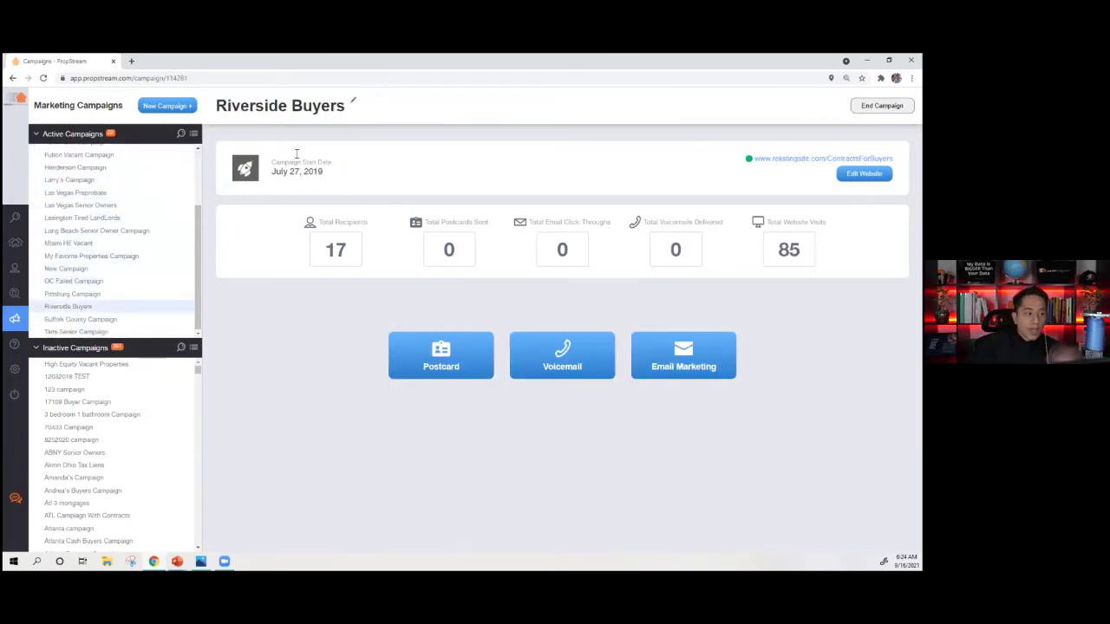
left_click_drag(346, 258, 319, 255)
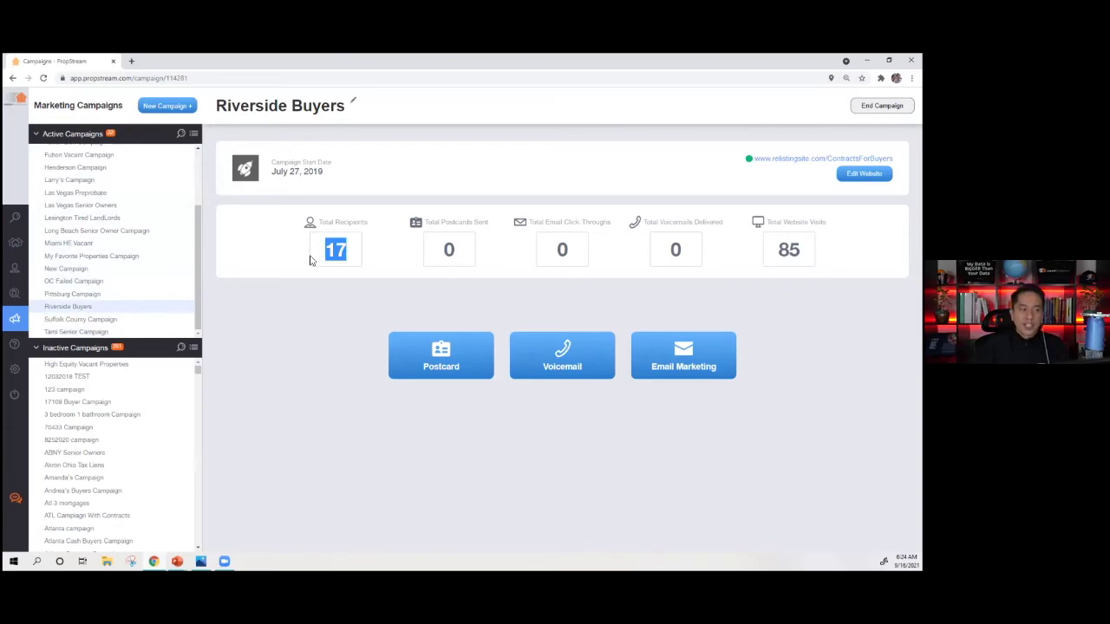
left_click(823, 159)
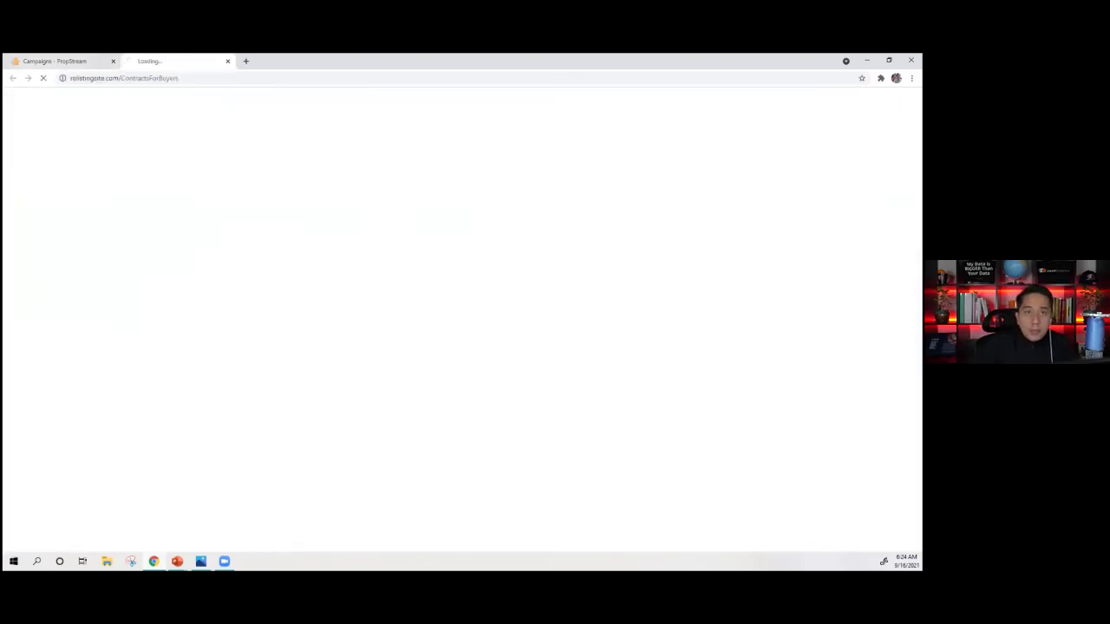
- Scroll the ContractsForBuyers page down to its Contact Us form, then close the tab
scroll(520, 334, "down", 1)
scroll(516, 329, "down", 1)
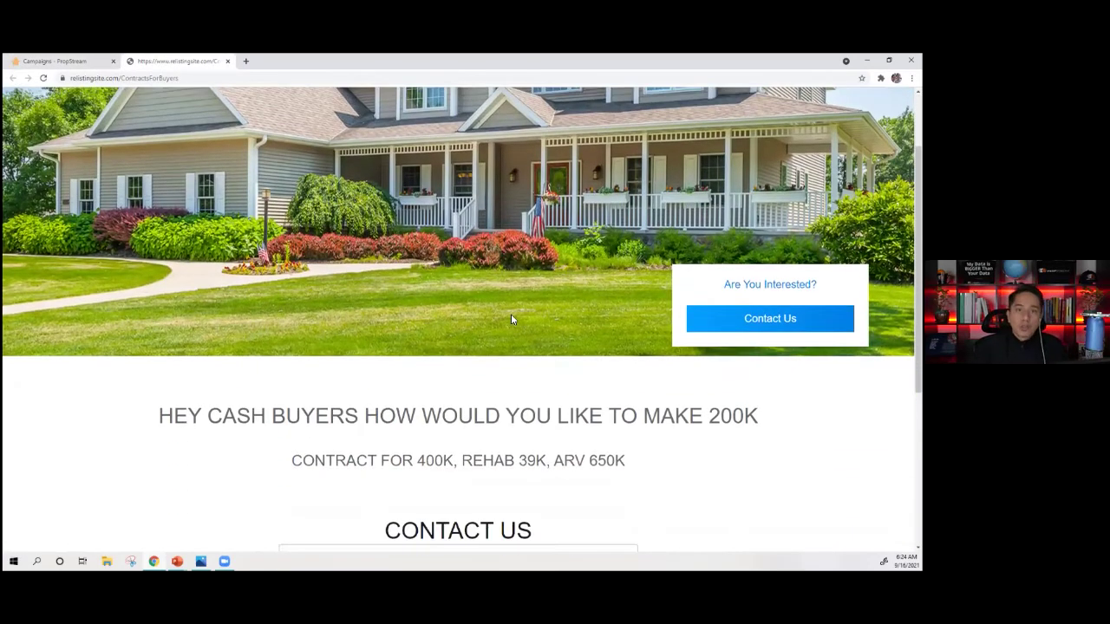
scroll(463, 359, "down", 2)
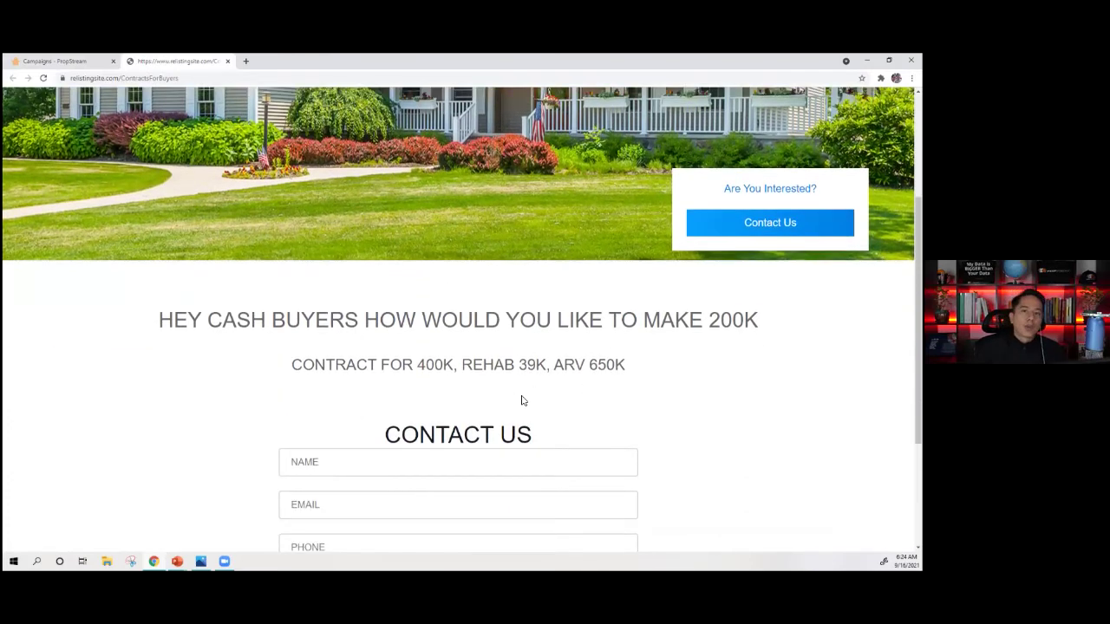
scroll(509, 403, "down", 1)
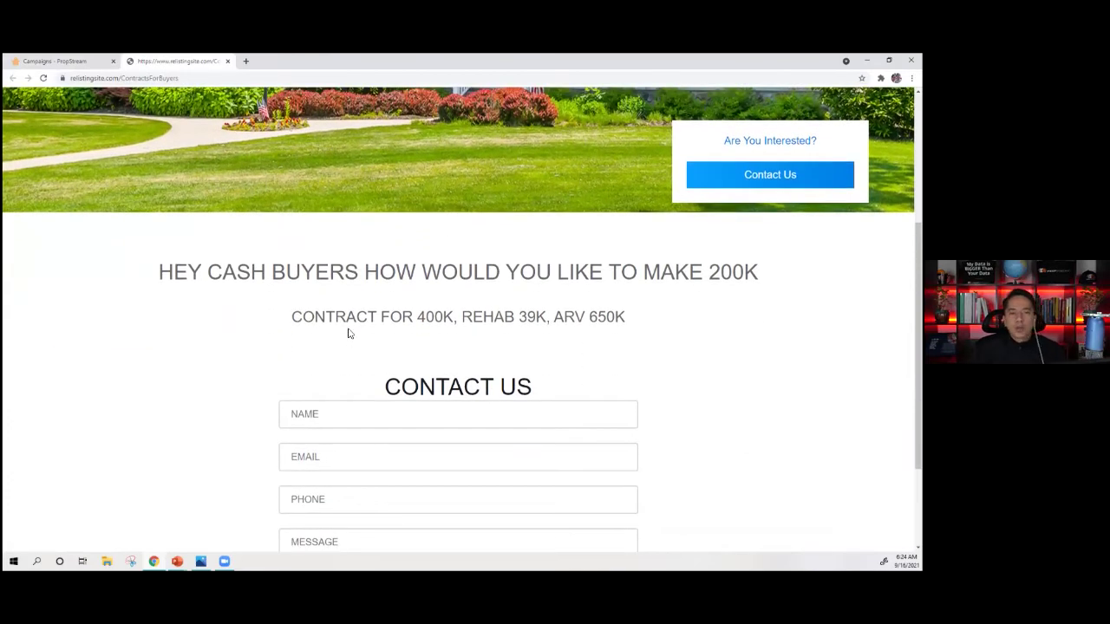
scroll(350, 335, "down", 3)
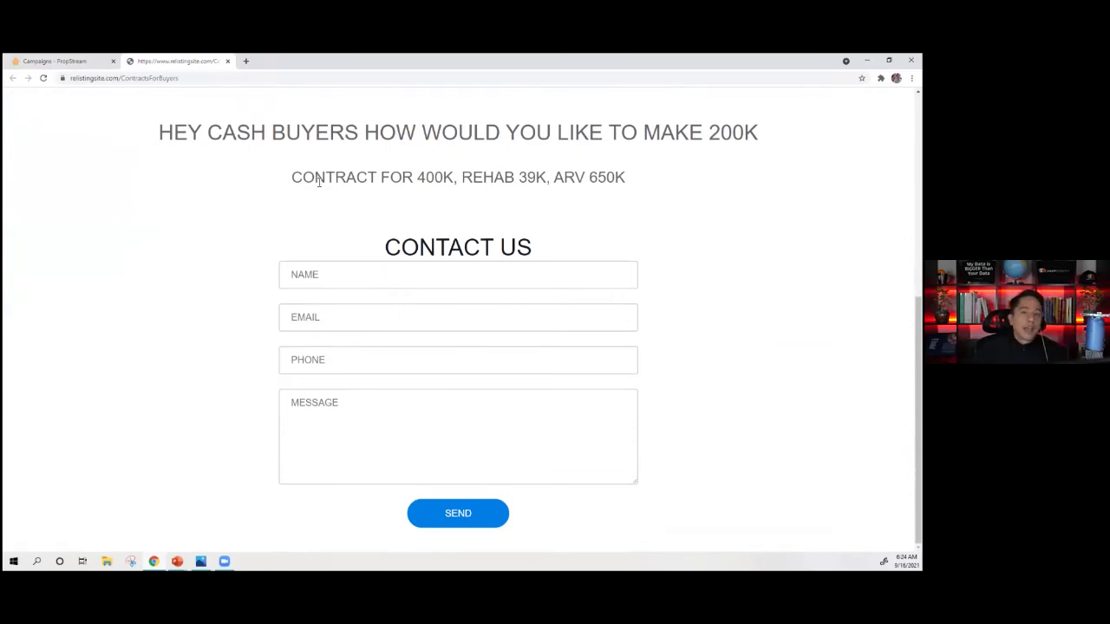
left_click(227, 61)
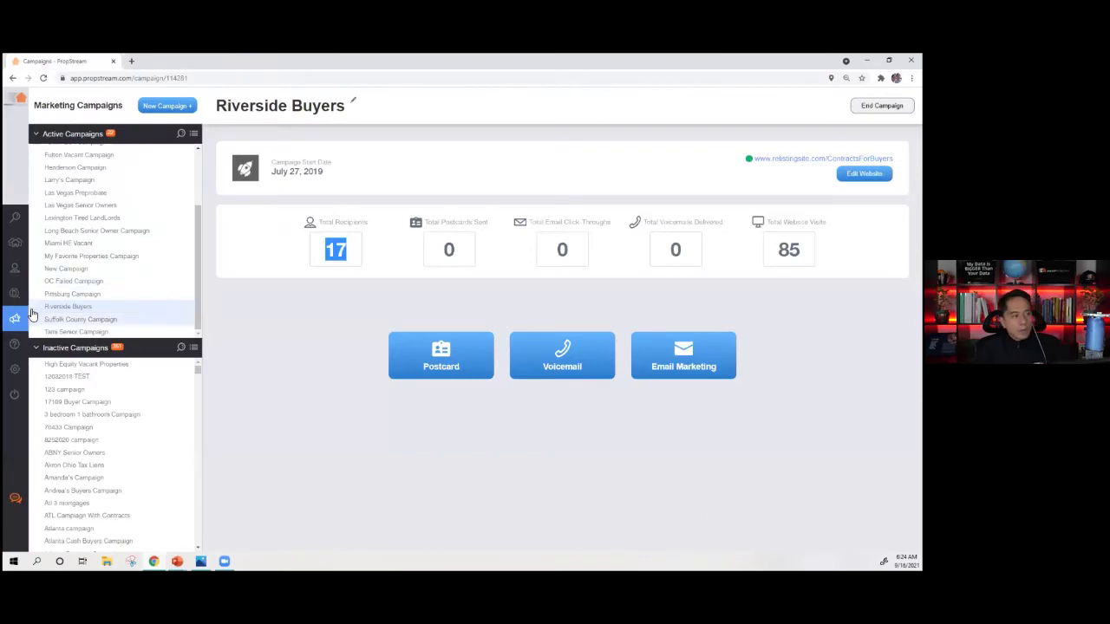
mouse_move(17, 328)
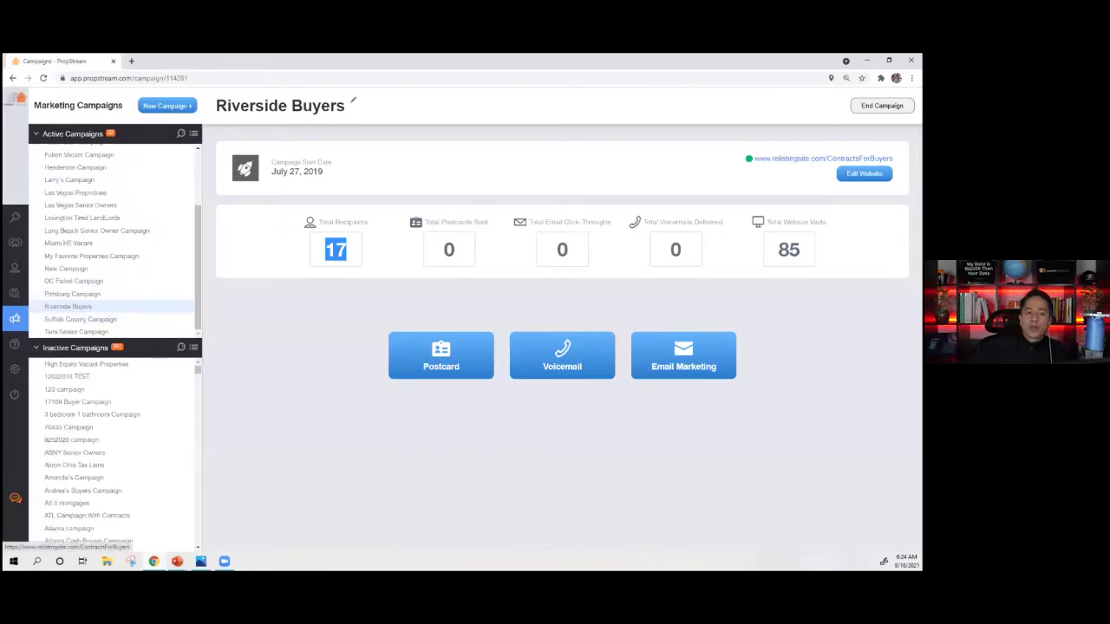
left_click(471, 364)
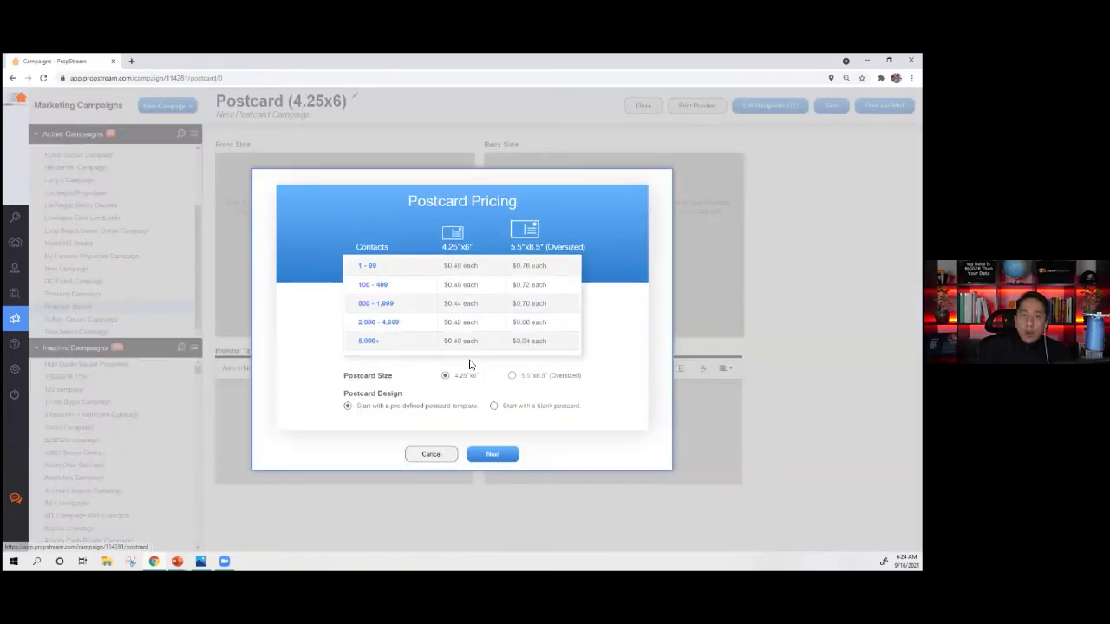
left_click(491, 447)
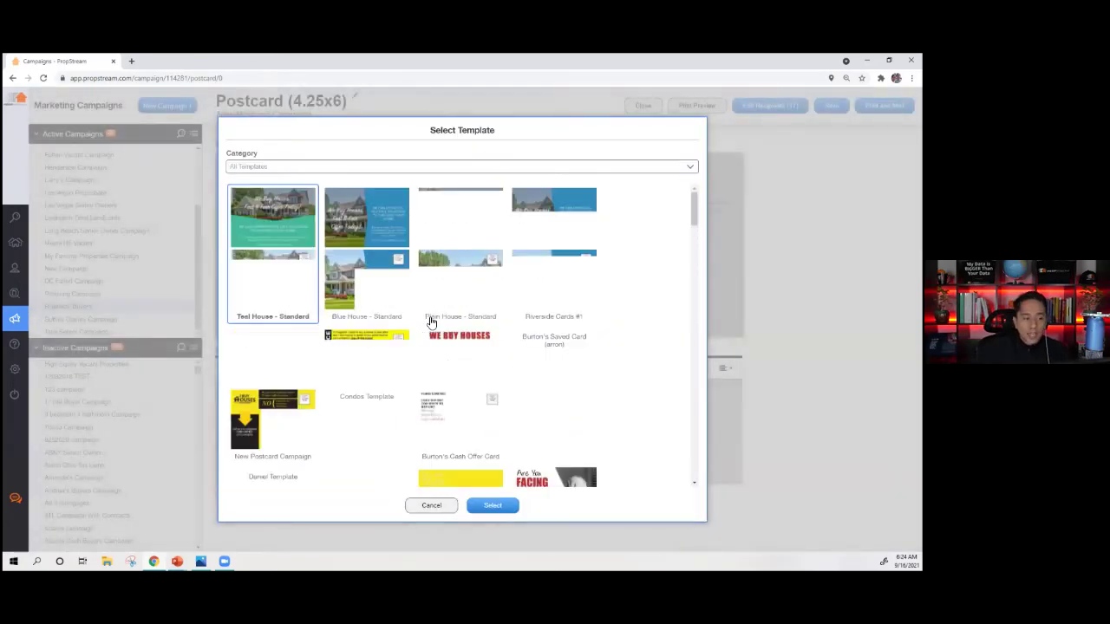
scroll(425, 321, "down", 3)
scroll(411, 347, "down", 5)
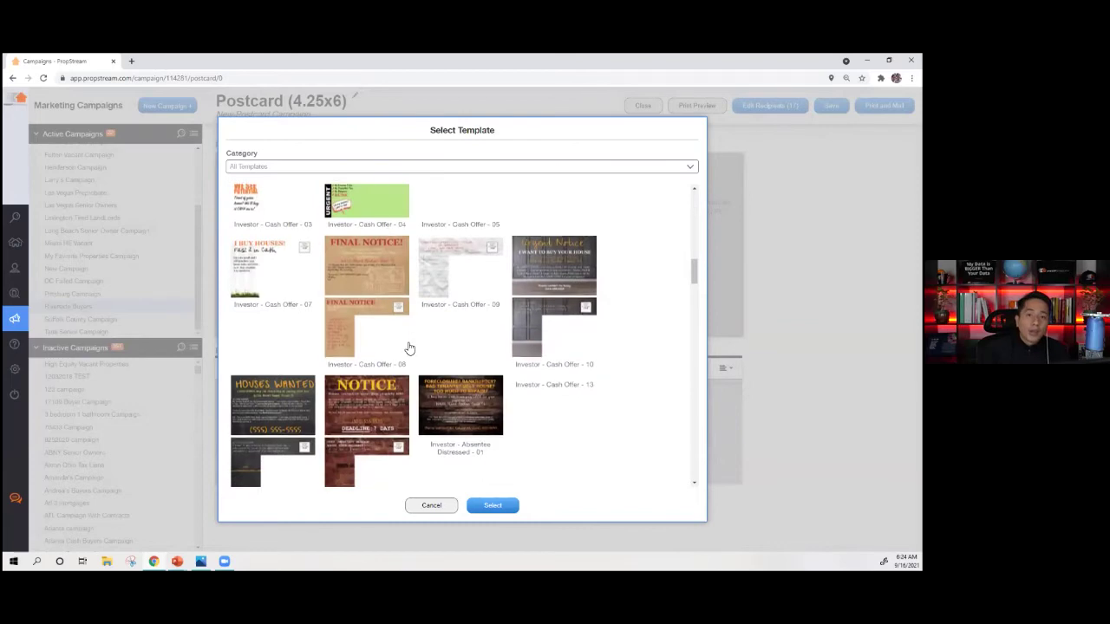
scroll(429, 363, "down", 3)
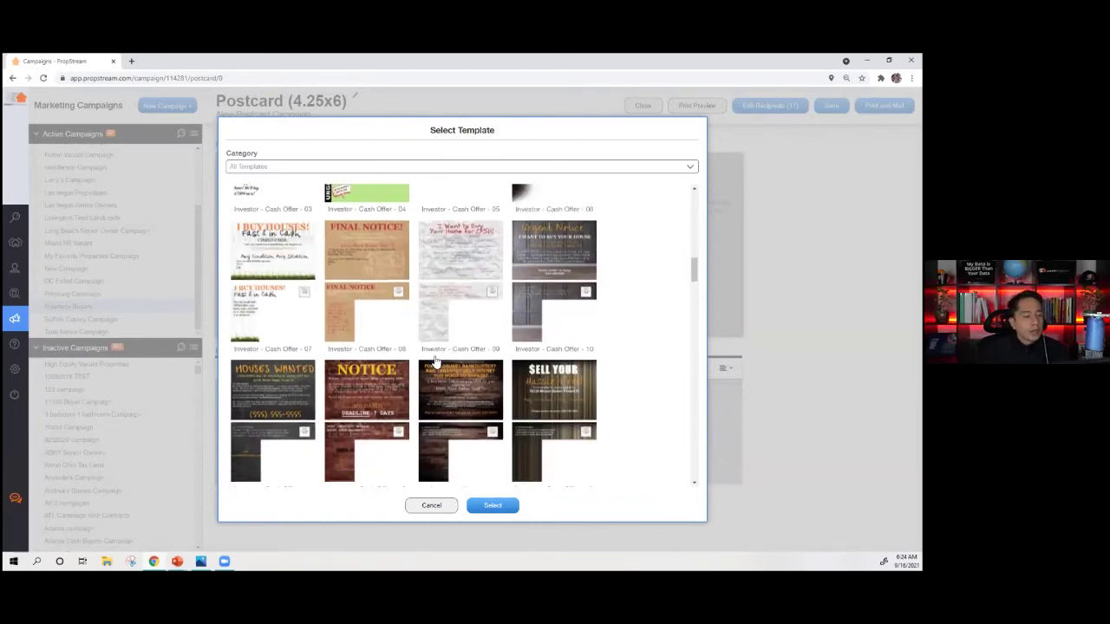
scroll(444, 369, "down", 6)
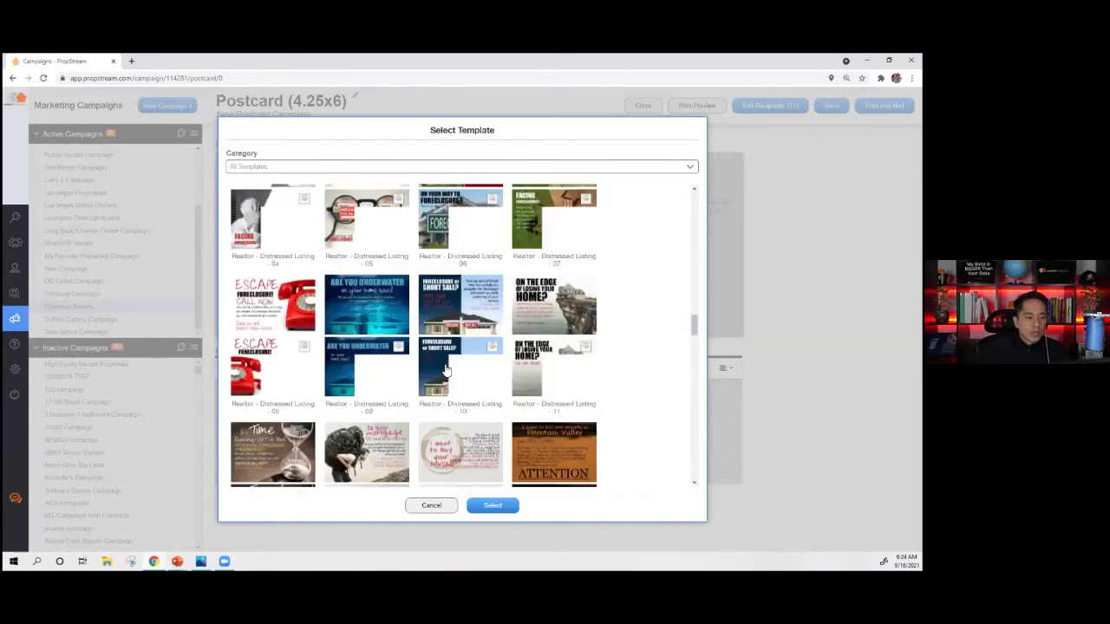
left_click(555, 382)
left_click(492, 505)
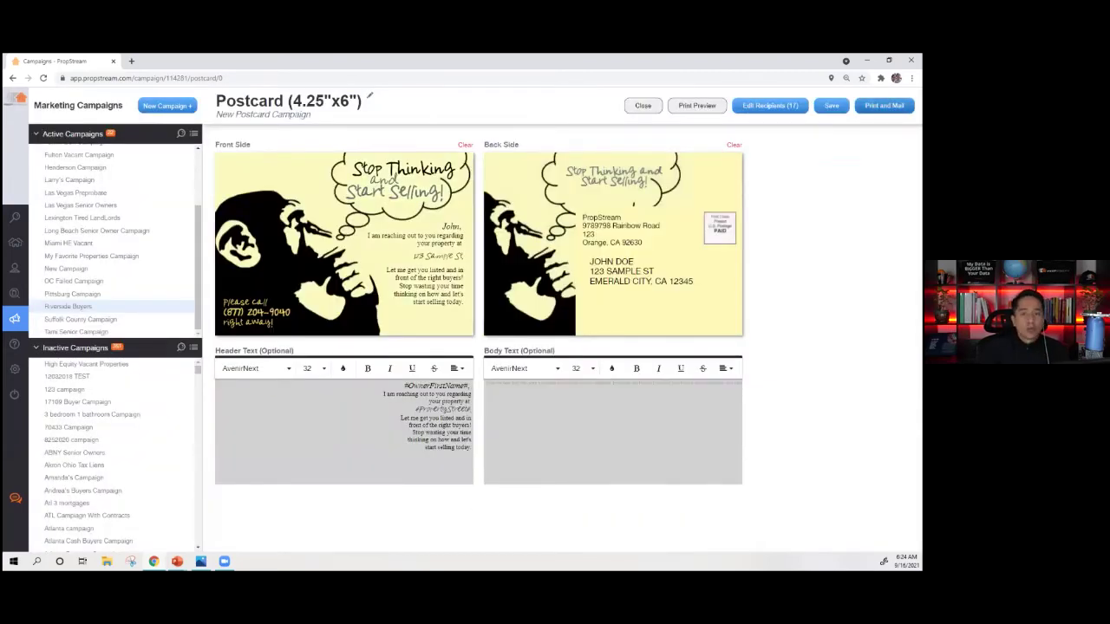
left_click(633, 108)
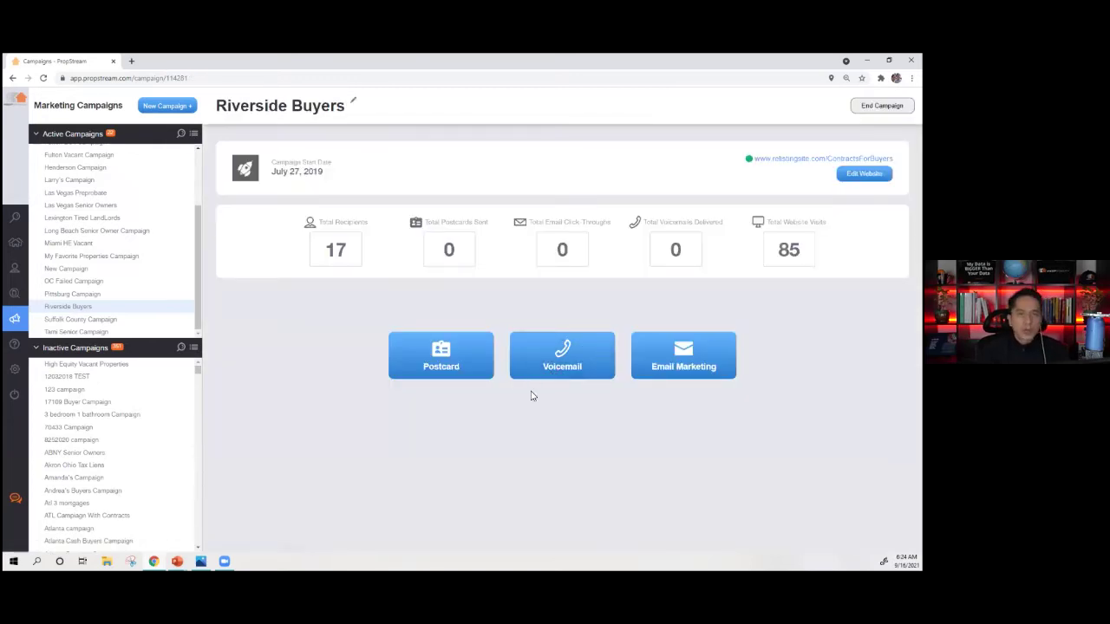
left_click(536, 369)
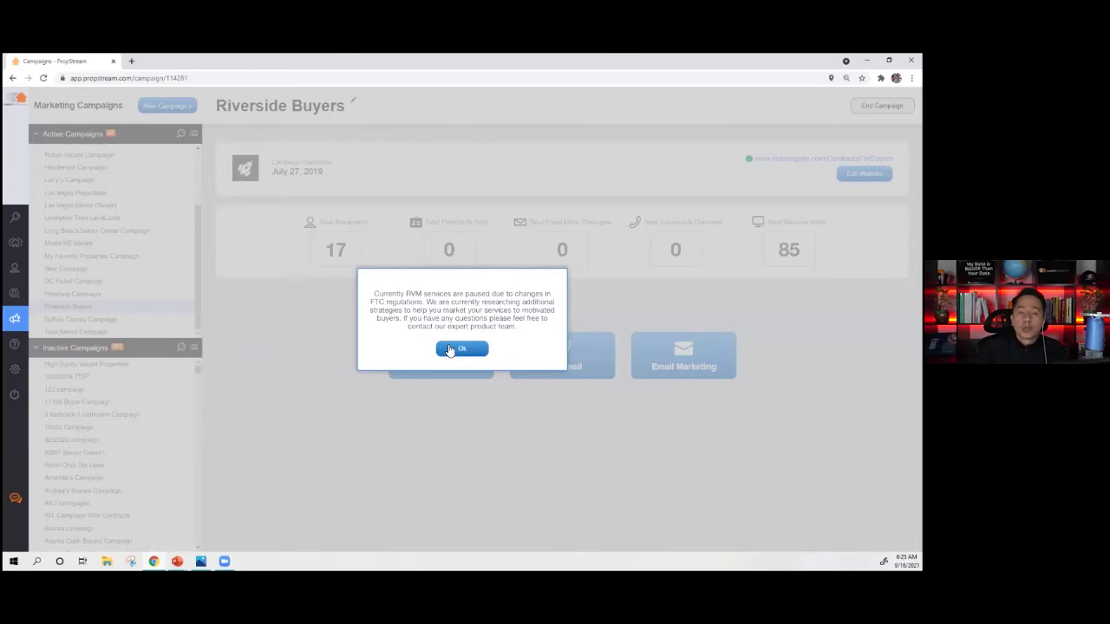
left_click(452, 350)
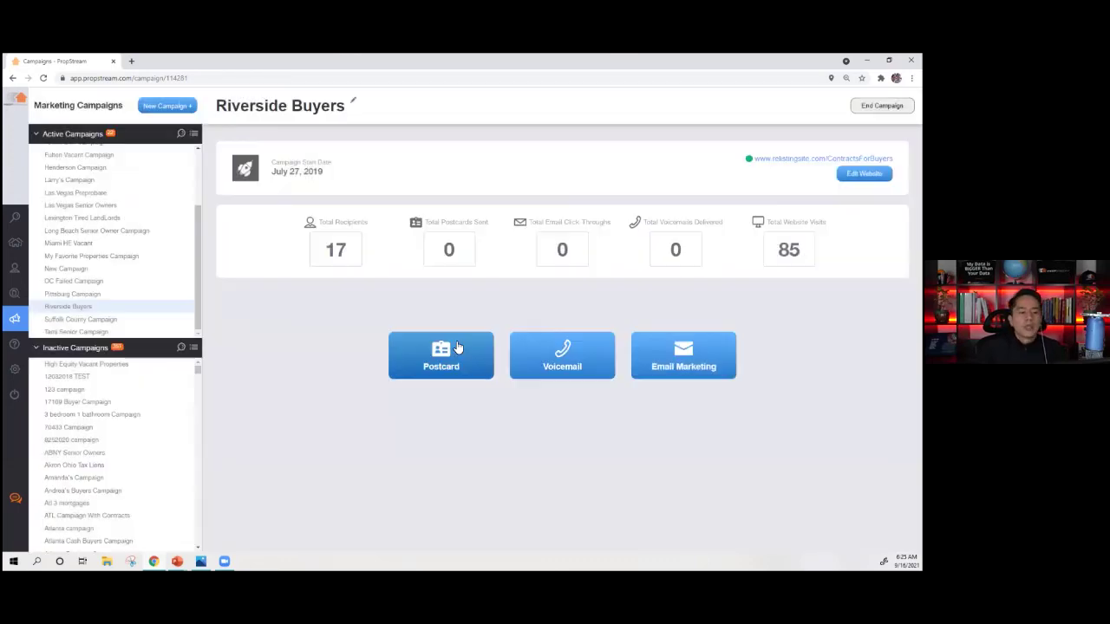
left_click(674, 359)
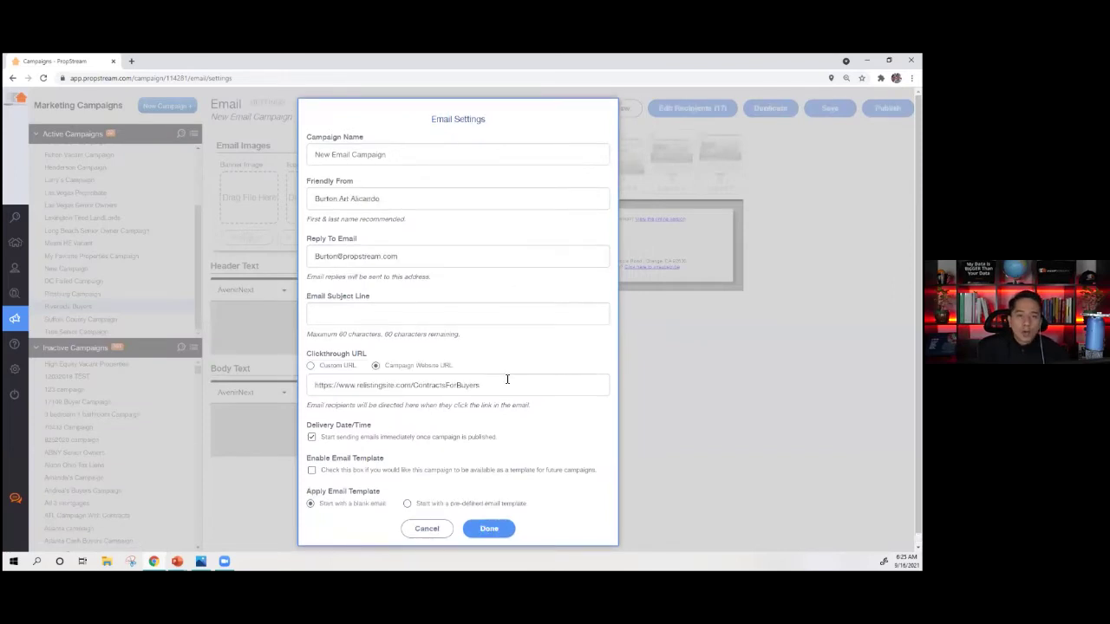
left_click(439, 530)
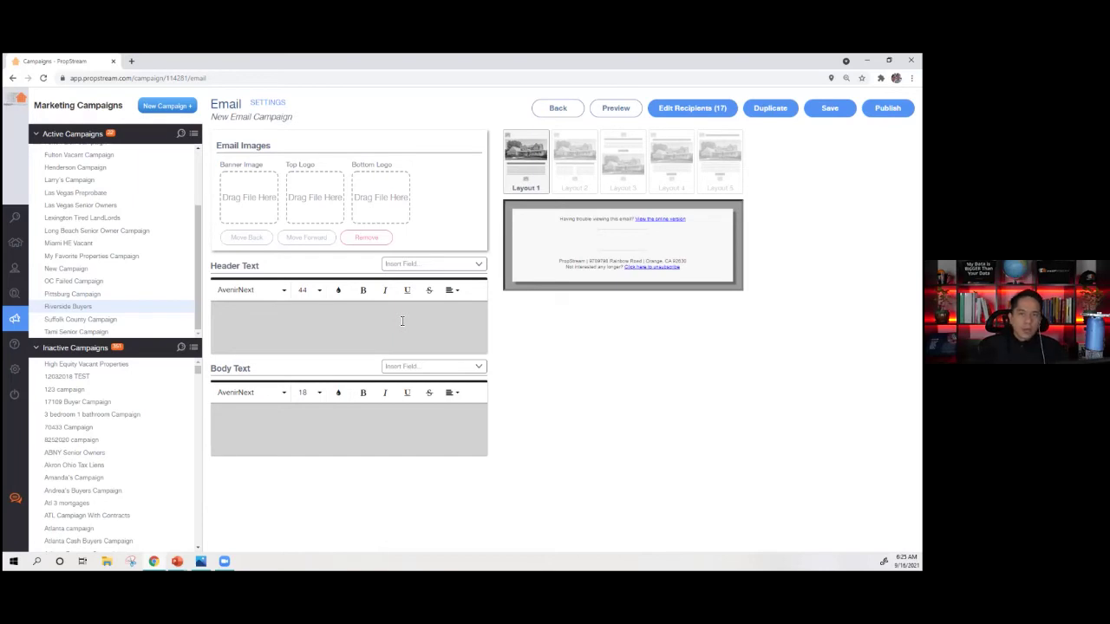
left_click(571, 117)
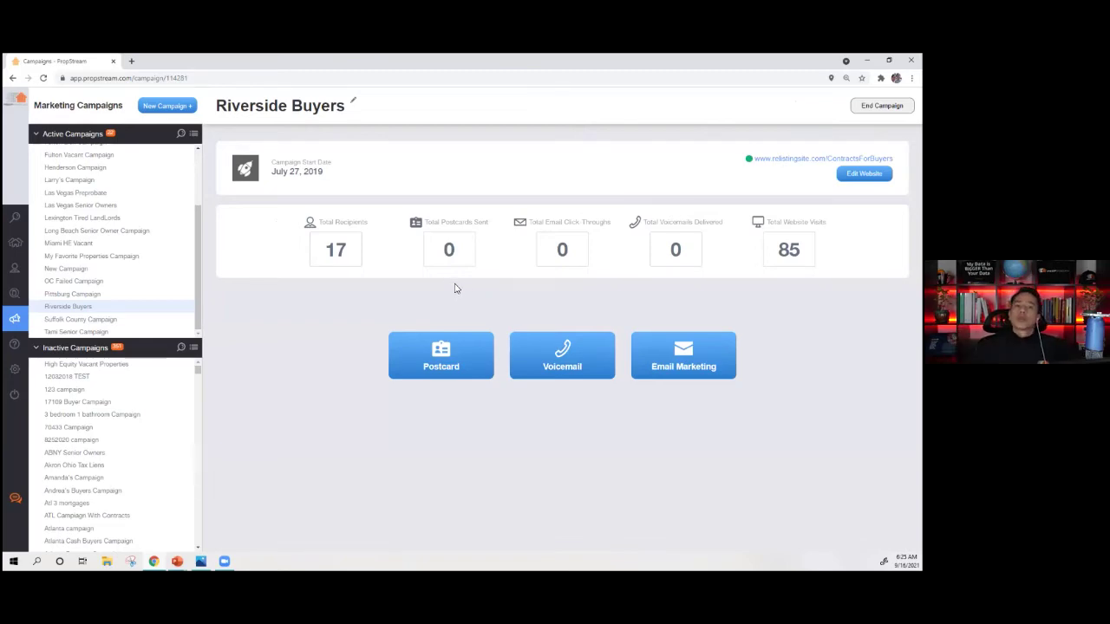
- Return to the Dallas, TX property search, then switch to the lead-generation outline slide
left_click(11, 221)
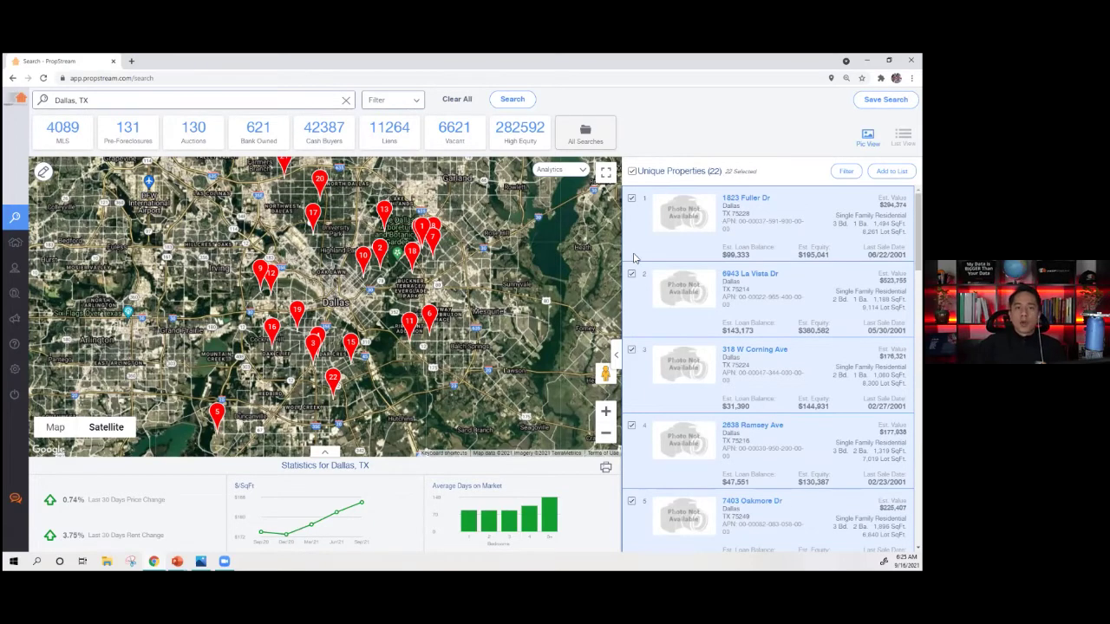
mouse_move(26, 259)
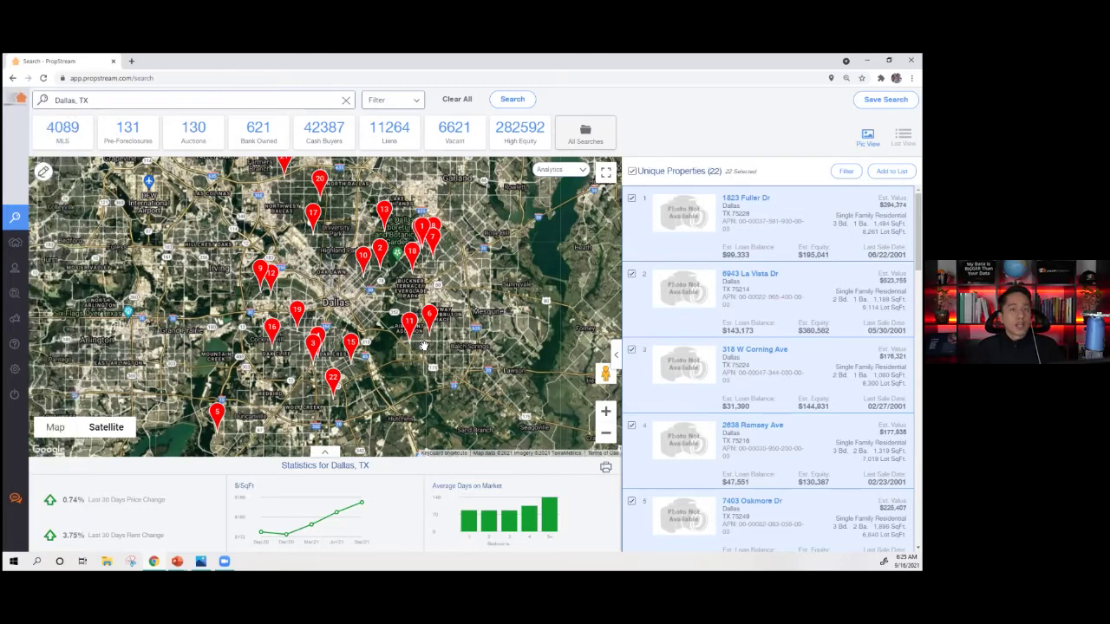
key("alt+Tab")
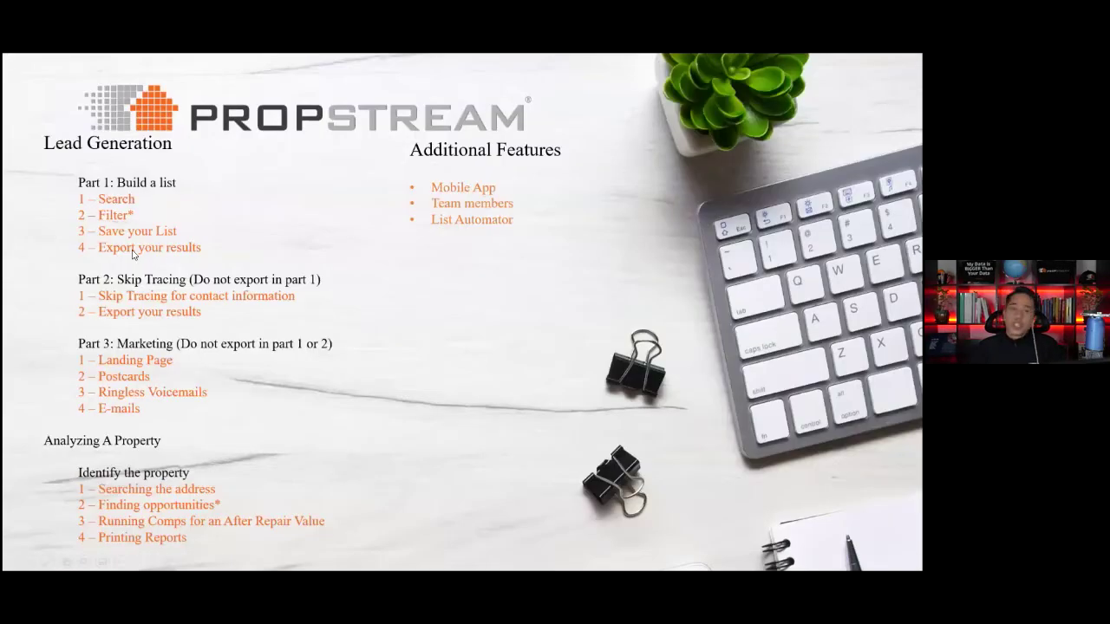
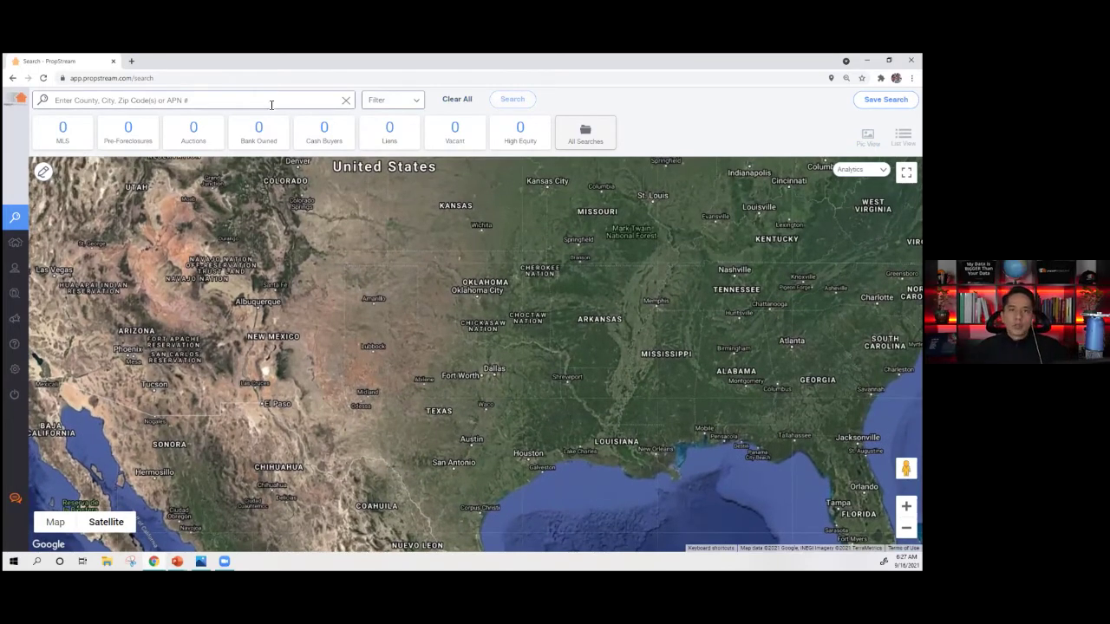
left_click(100, 104)
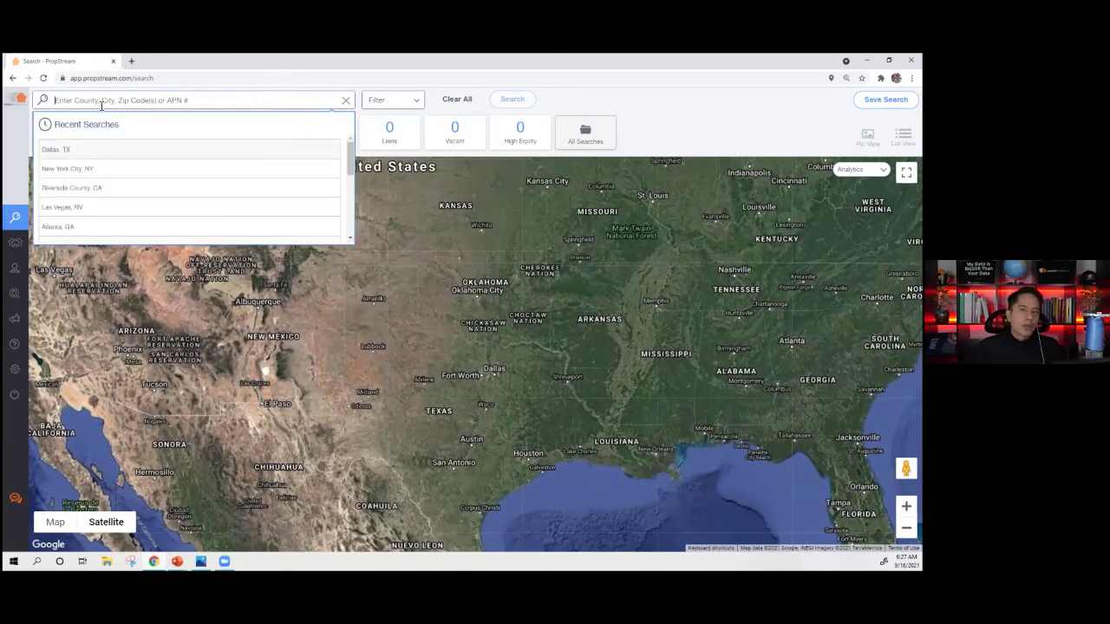
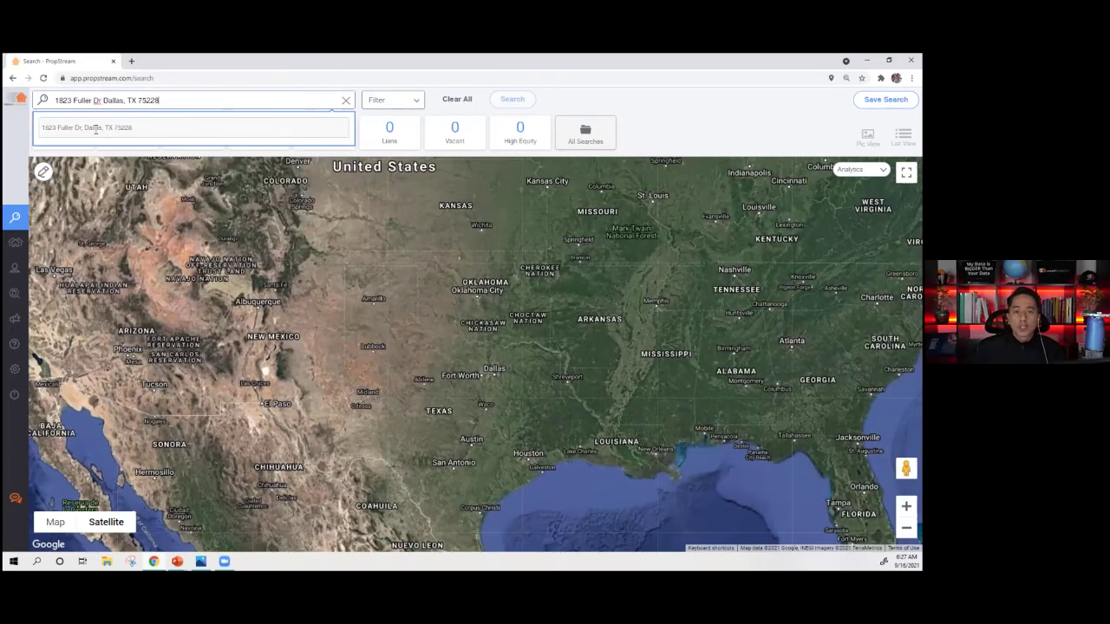
left_click(95, 128)
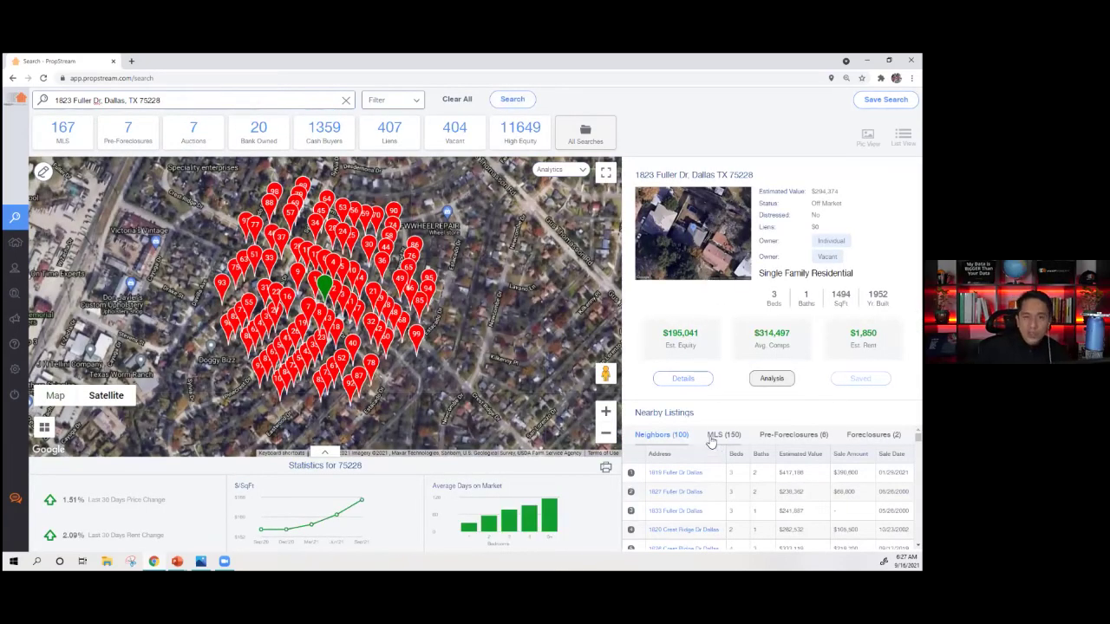
left_click(448, 101)
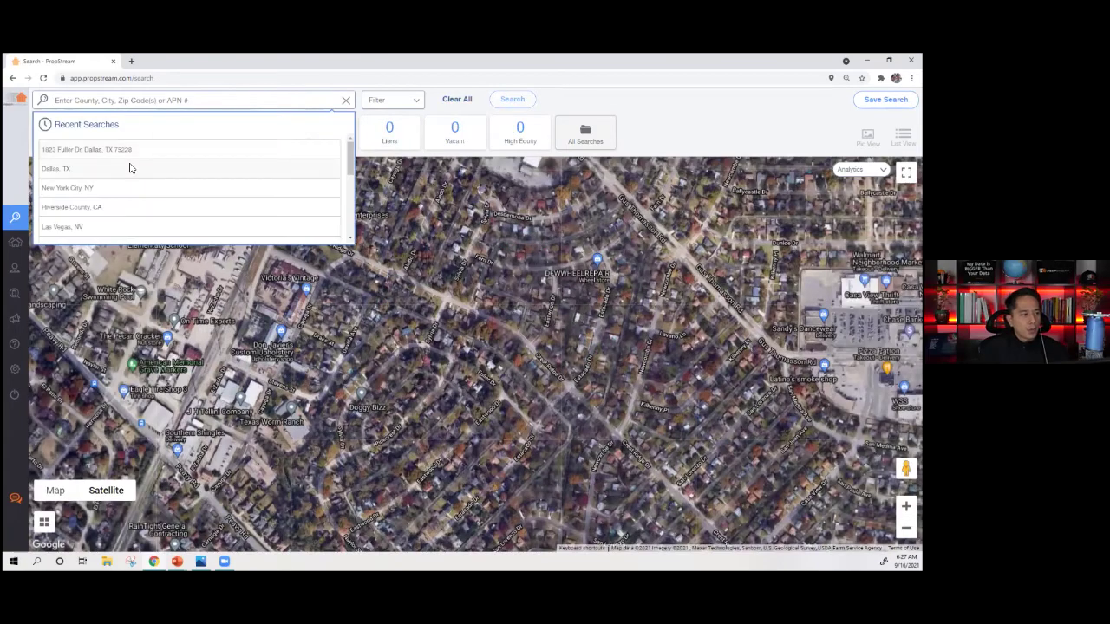
left_click(130, 166)
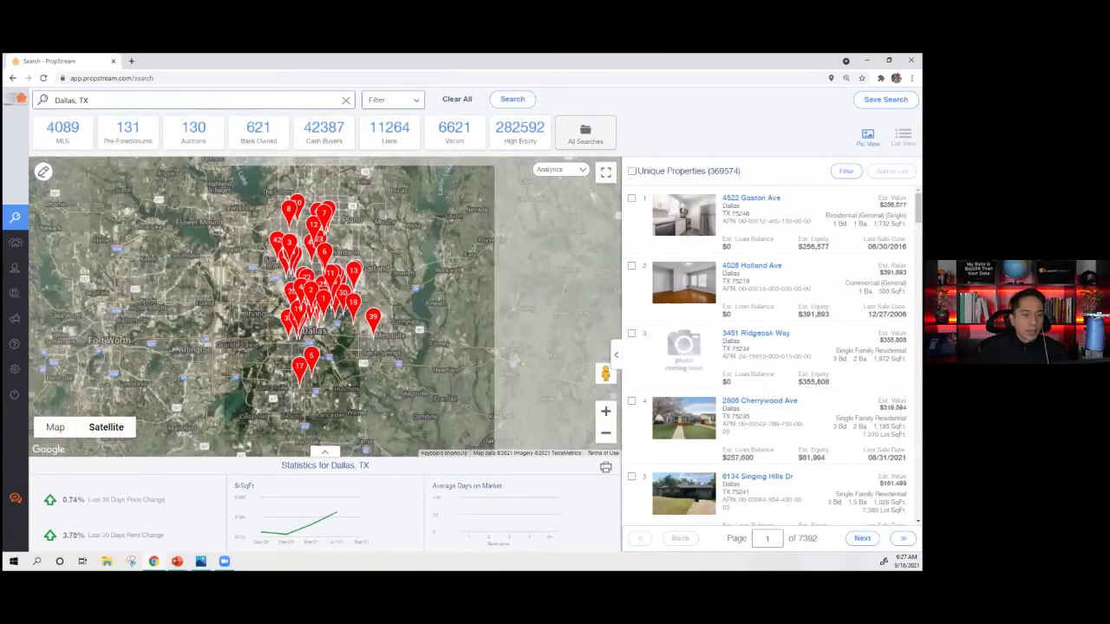
left_click(457, 102)
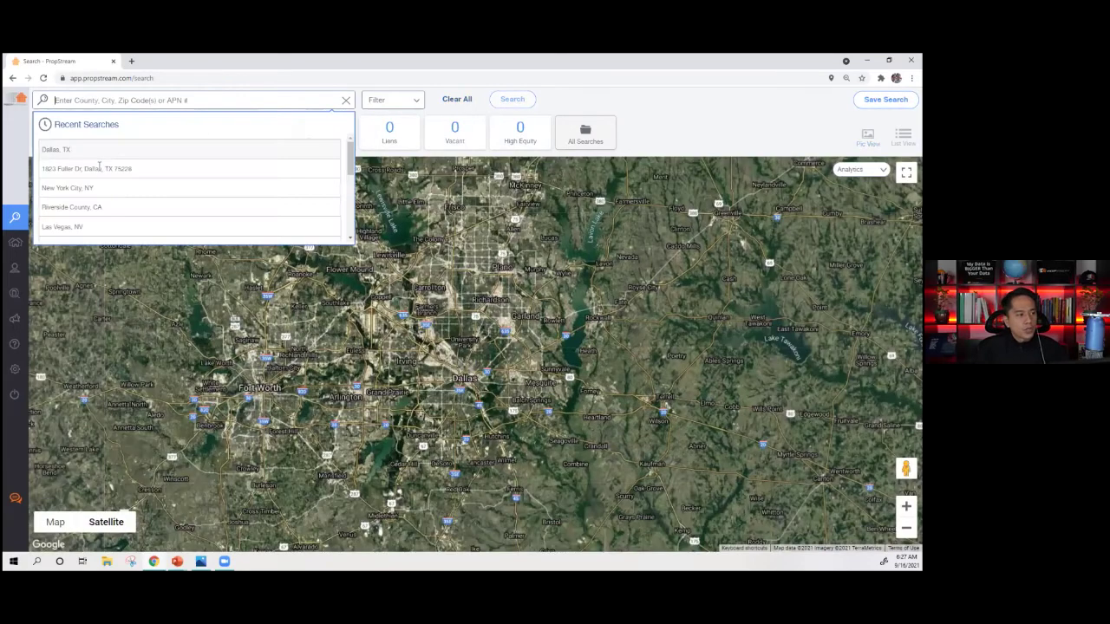
left_click(272, 174)
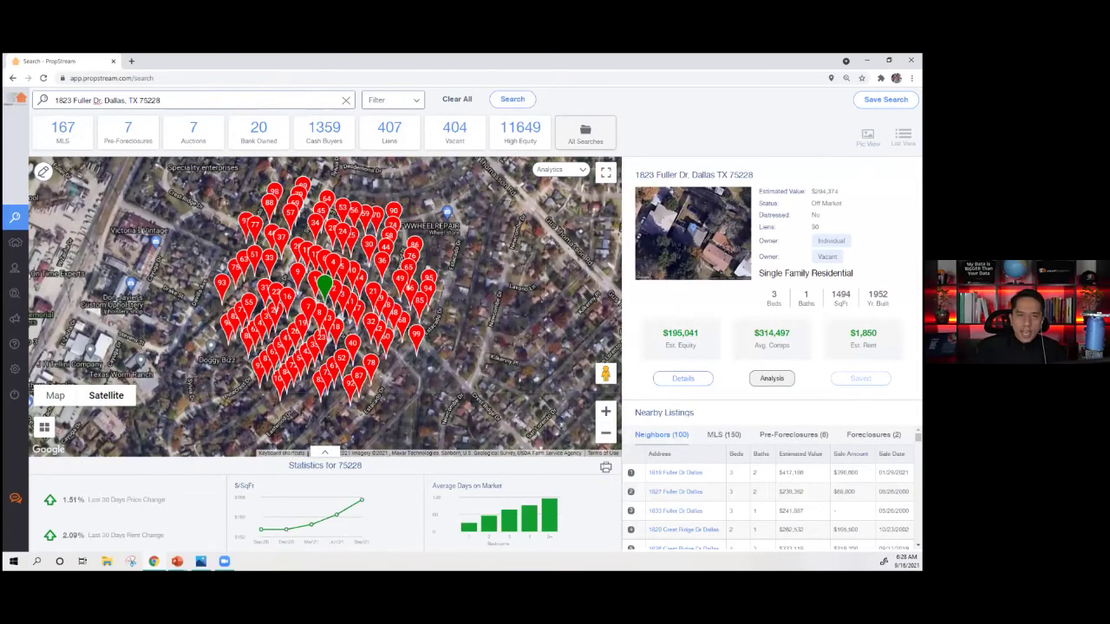
scroll(716, 493, "down", 1)
scroll(717, 493, "up", 1)
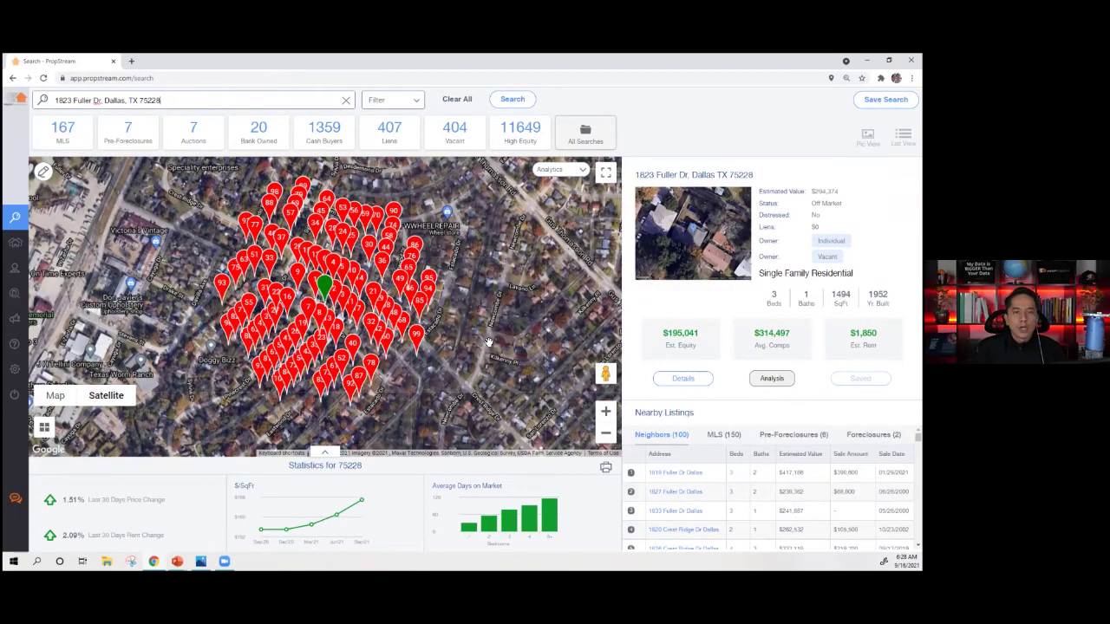
left_click(725, 435)
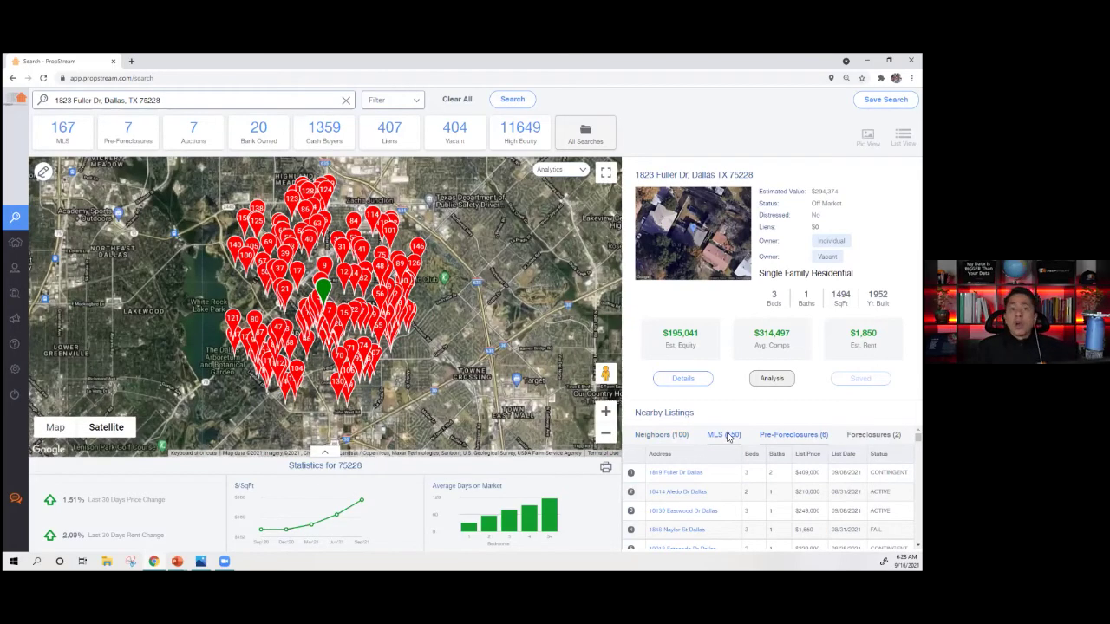
left_click(668, 441)
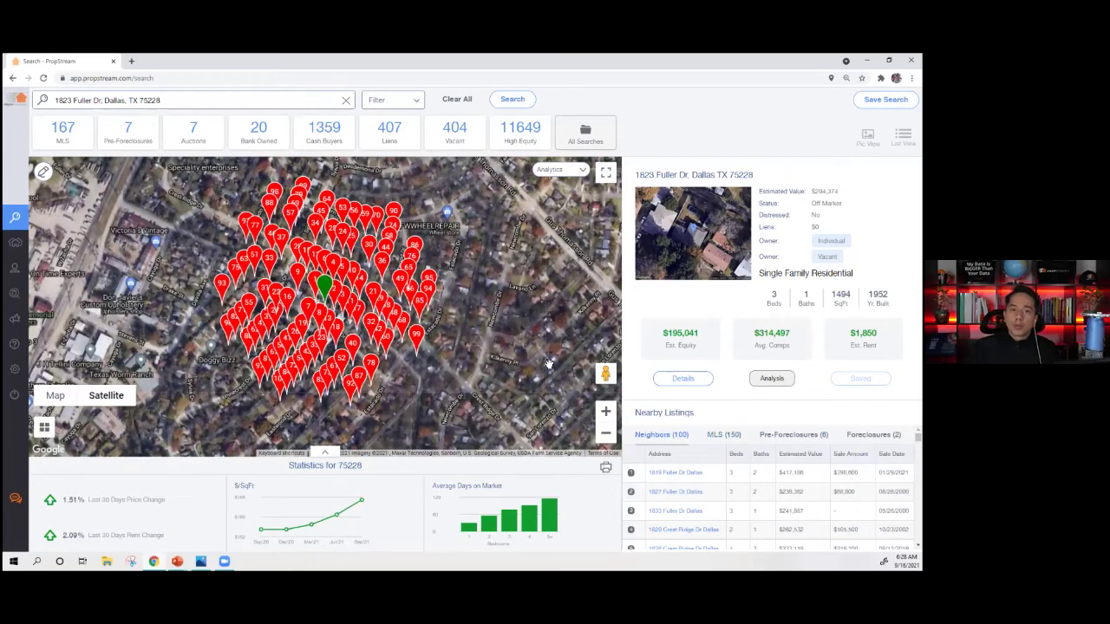
left_click(683, 378)
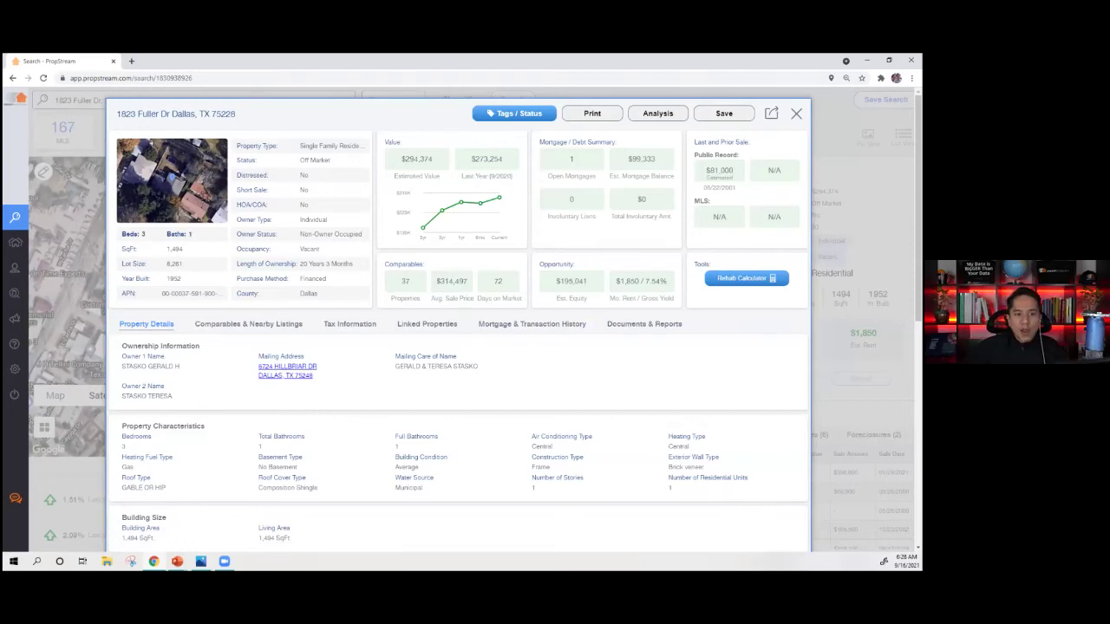
key("Escape")
mouse_move(428, 290)
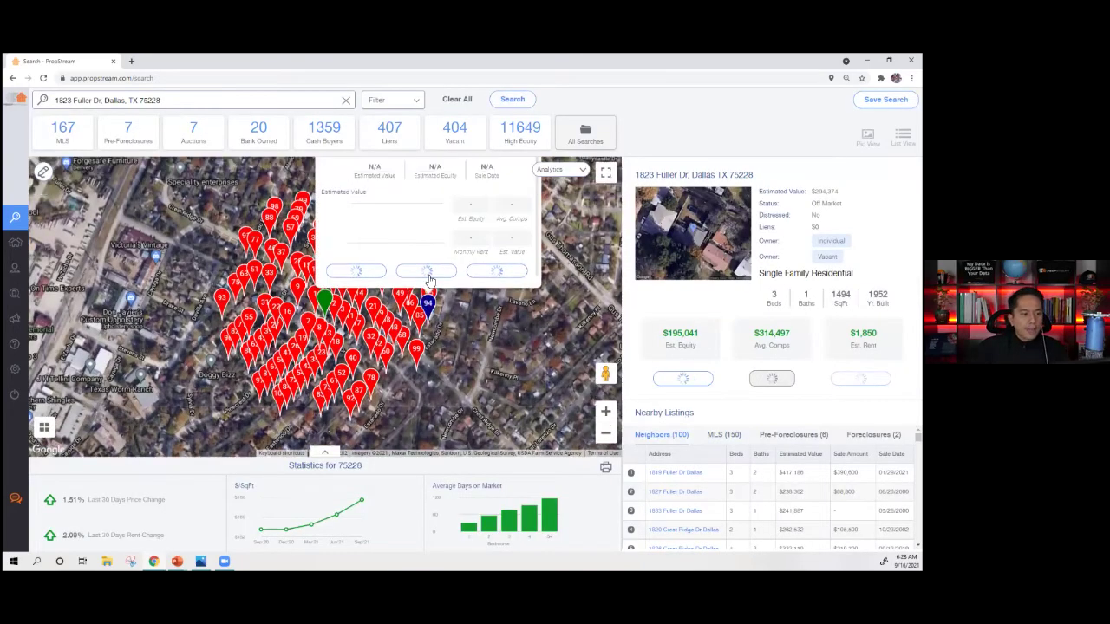
left_click(358, 370)
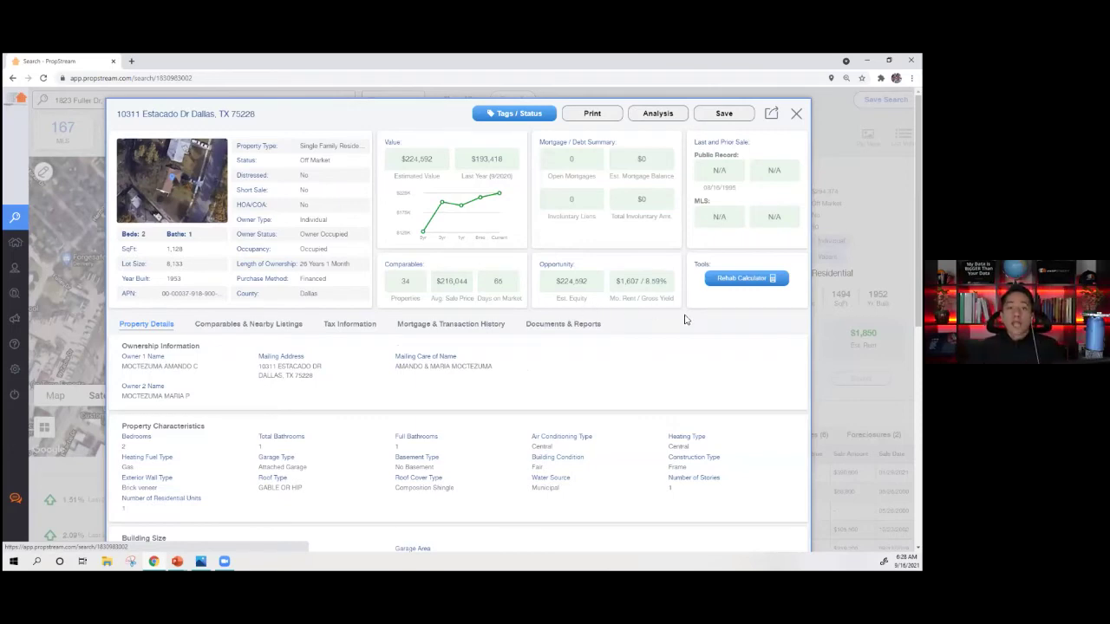
left_click(797, 114)
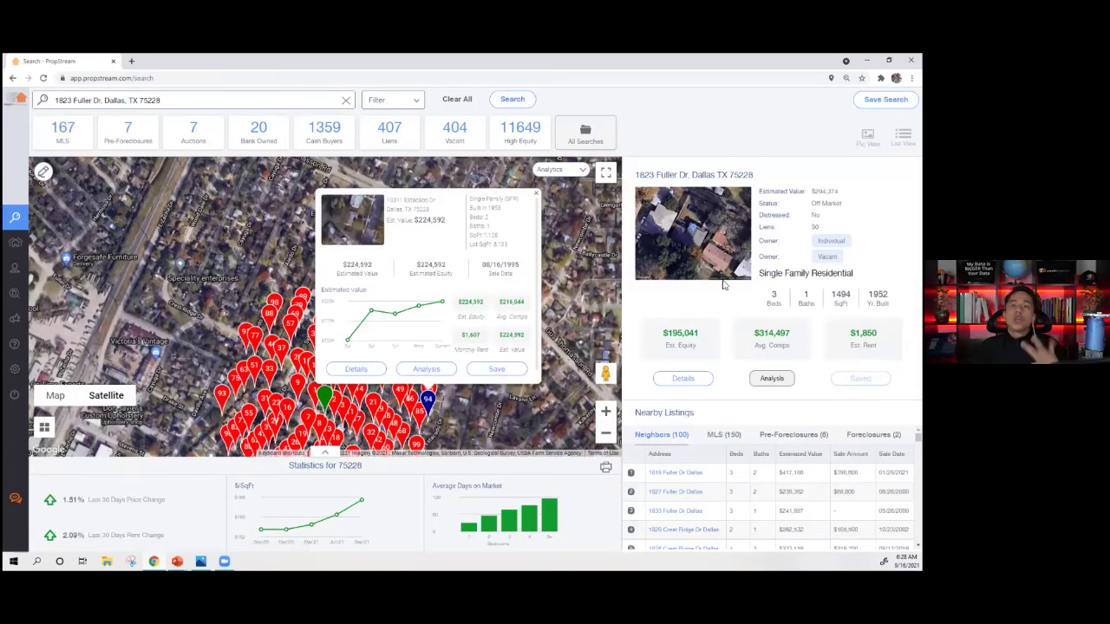
left_click(536, 194)
left_click(681, 381)
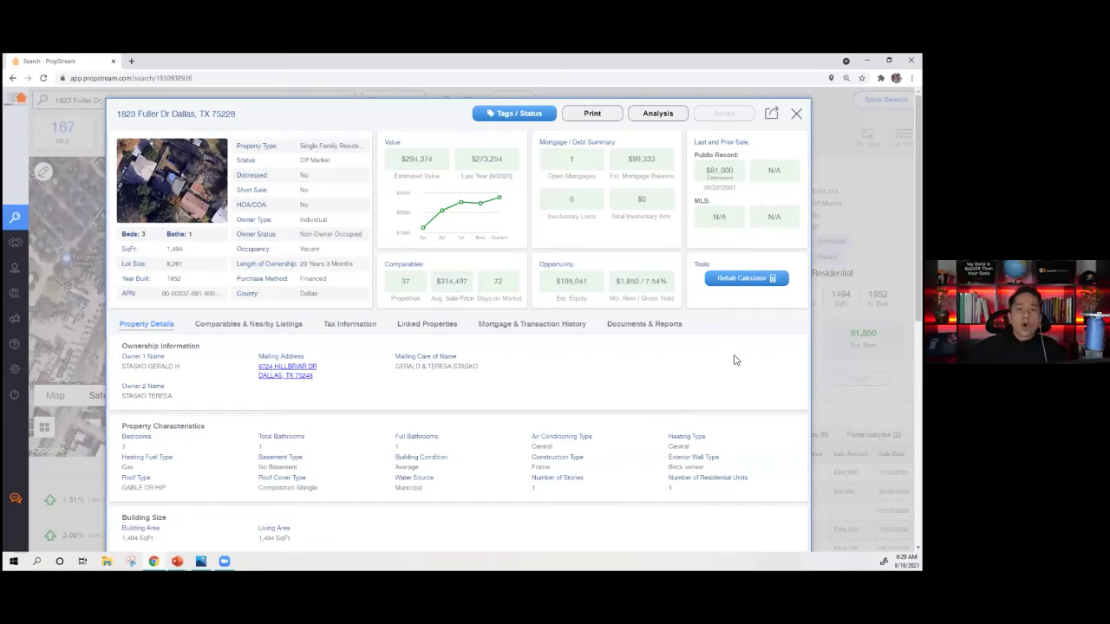
left_click(152, 179)
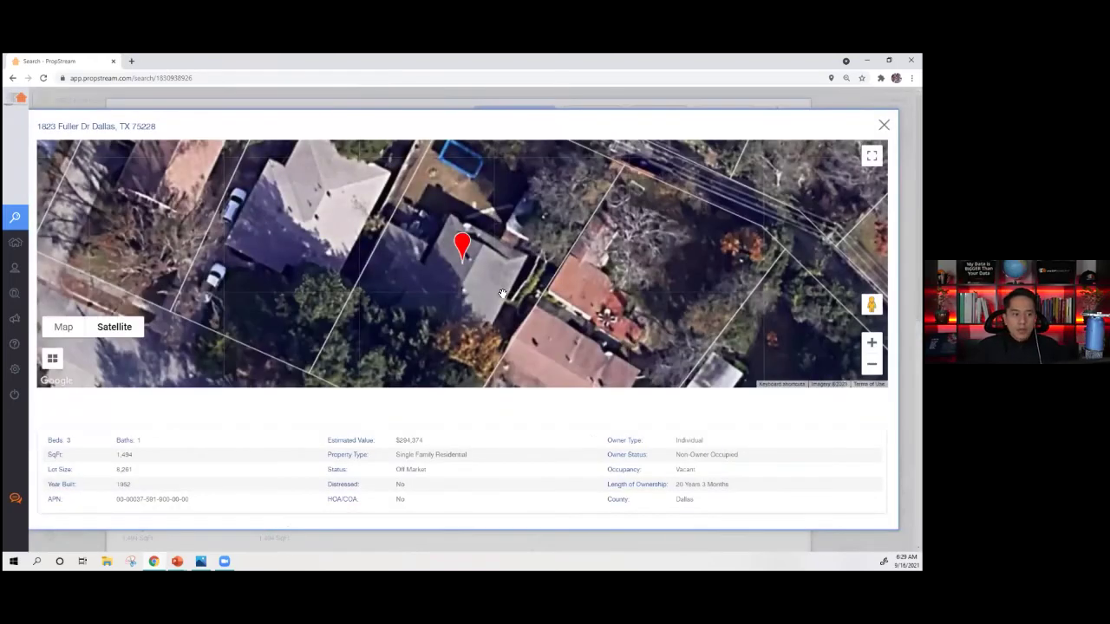
scroll(494, 286, "down", 2)
left_click_drag(872, 304, 512, 199)
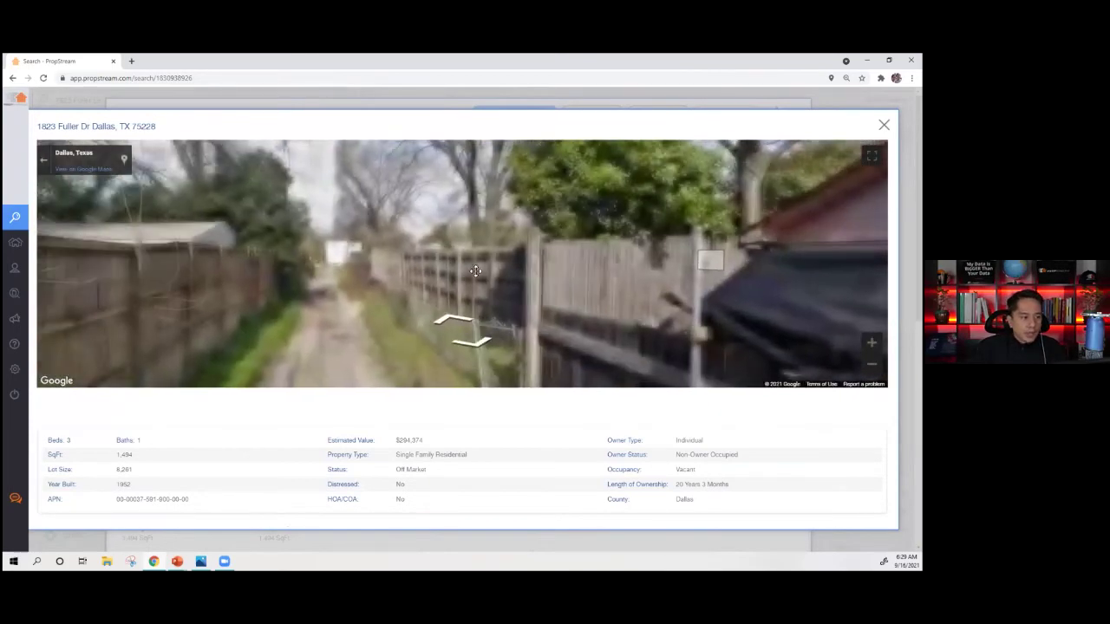
left_click_drag(476, 271, 780, 340)
left_click_drag(234, 282, 486, 304)
left_click_drag(450, 198, 466, 252)
key("Escape")
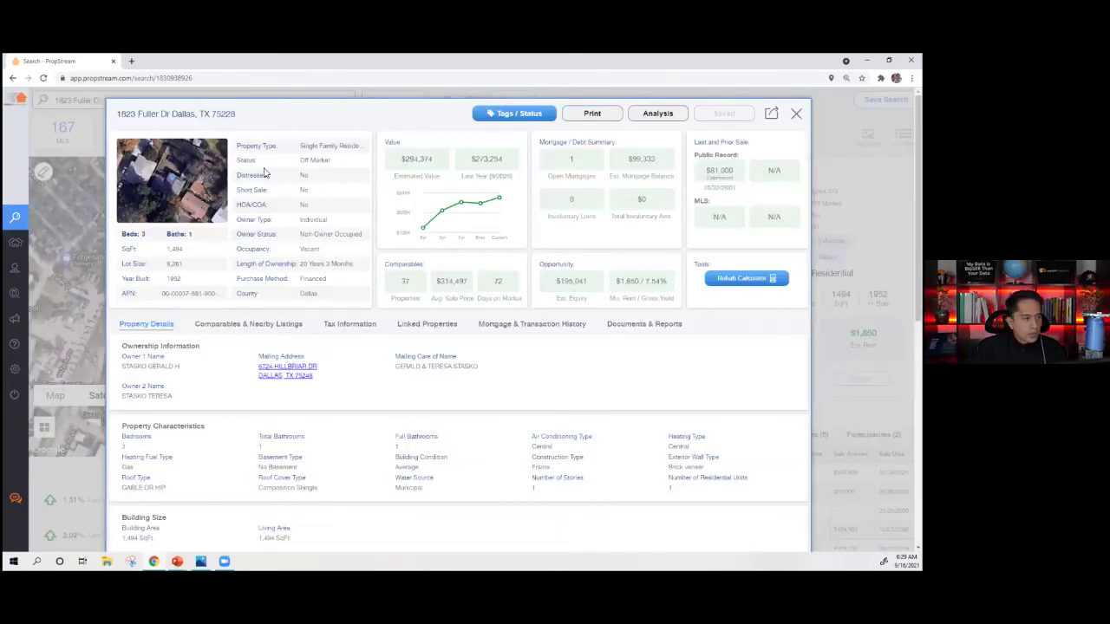
left_click(203, 191)
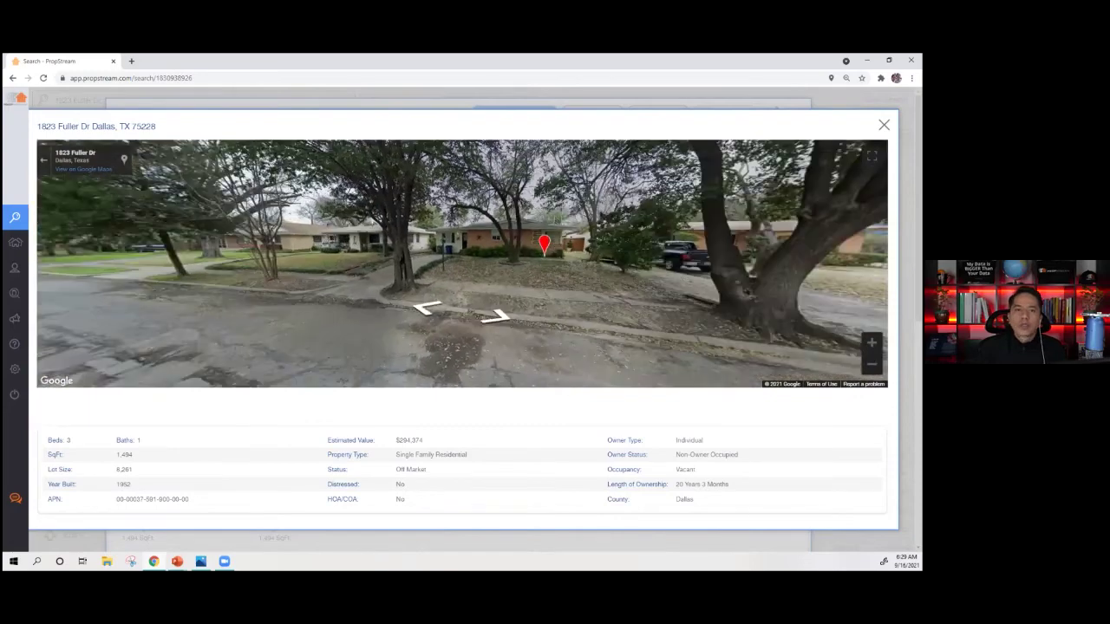
left_click(884, 125)
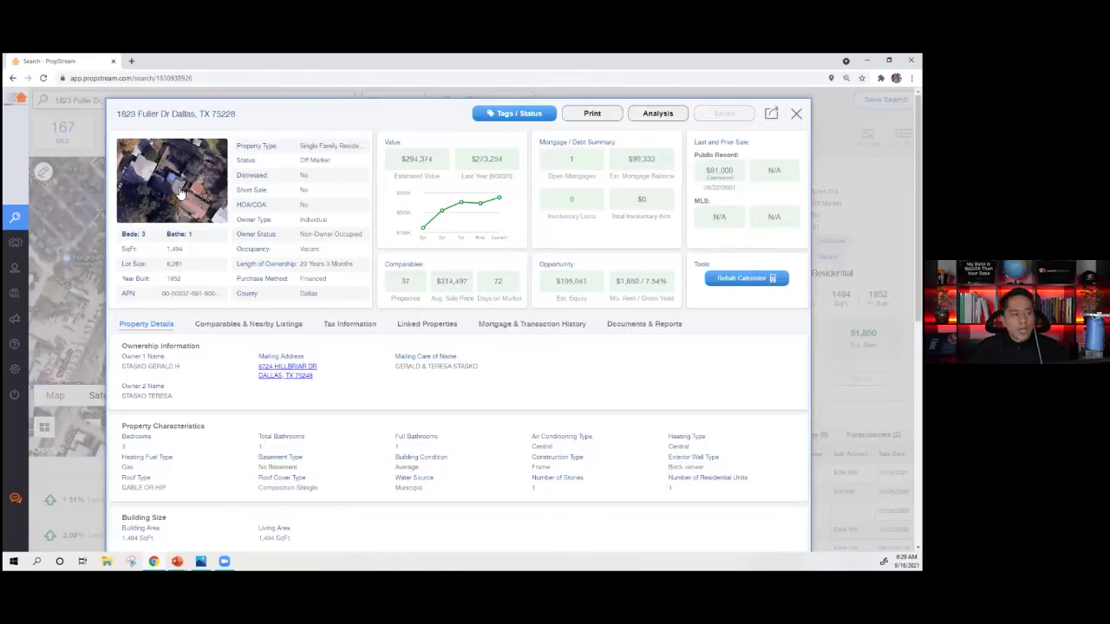
left_click_drag(122, 232, 222, 295)
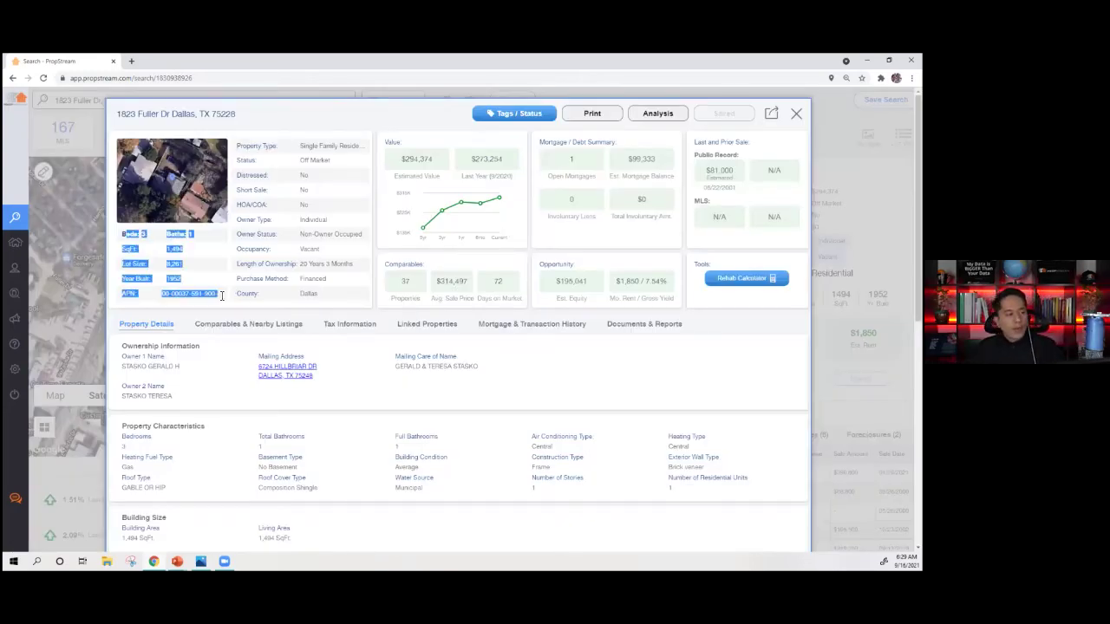
left_click(302, 288)
left_click_drag(240, 147, 340, 297)
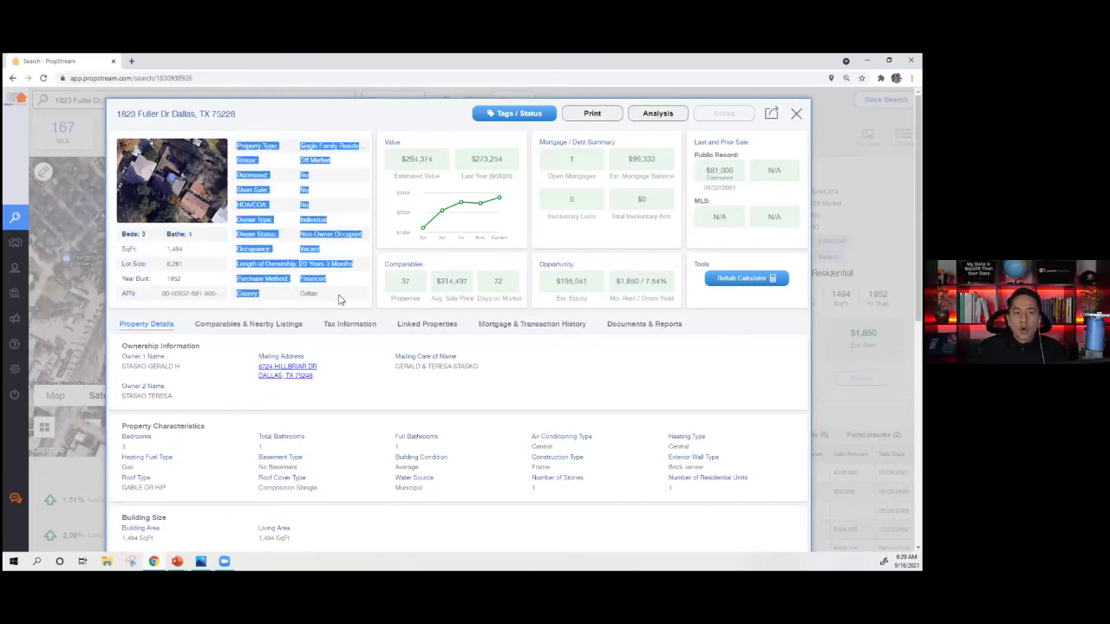
left_click(339, 299)
triple_click(254, 145)
left_click(244, 160)
triple_click(244, 160)
left_click(258, 233)
triple_click(254, 219)
left_click(256, 242)
triple_click(256, 234)
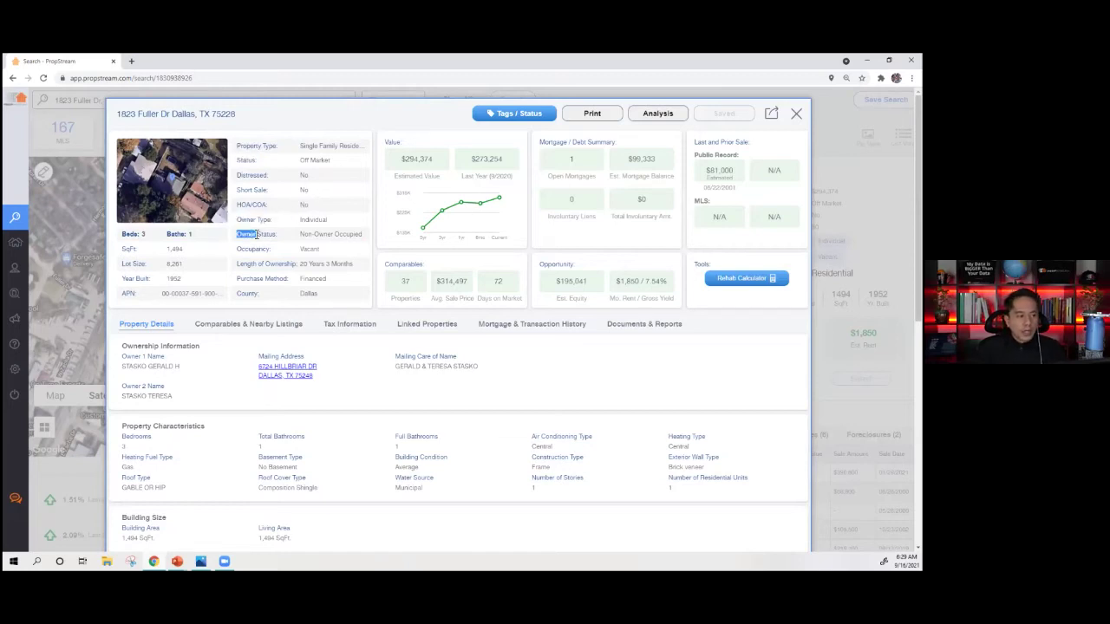
left_click(260, 249)
triple_click(253, 249)
left_click(262, 250)
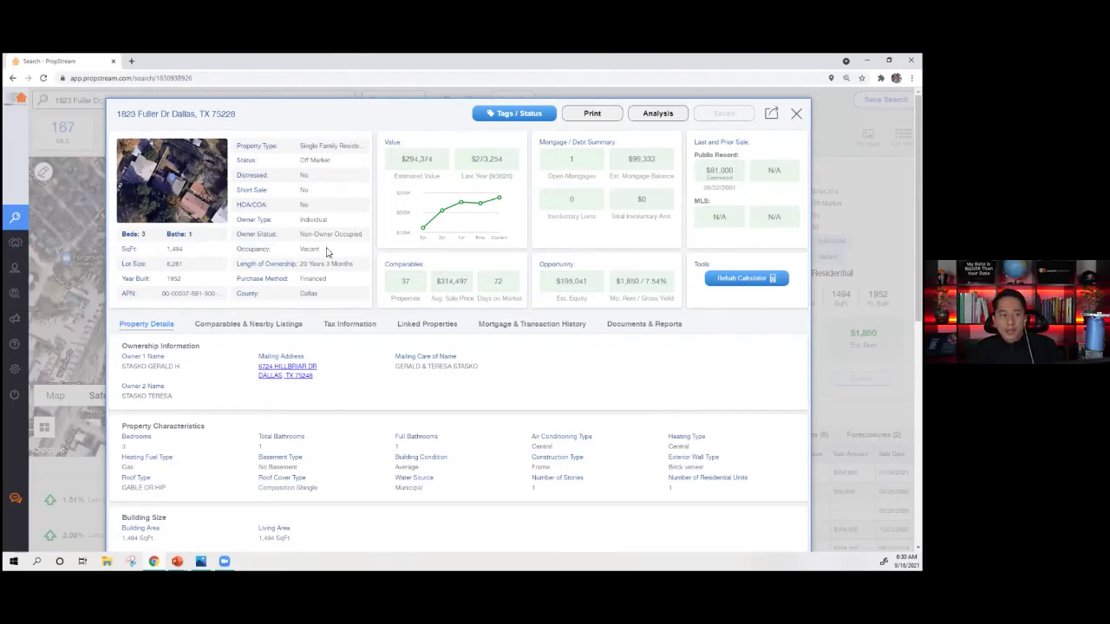
mouse_move(311, 235)
left_mouse_down()
mouse_move(351, 236)
mouse_move(303, 251)
left_mouse_up()
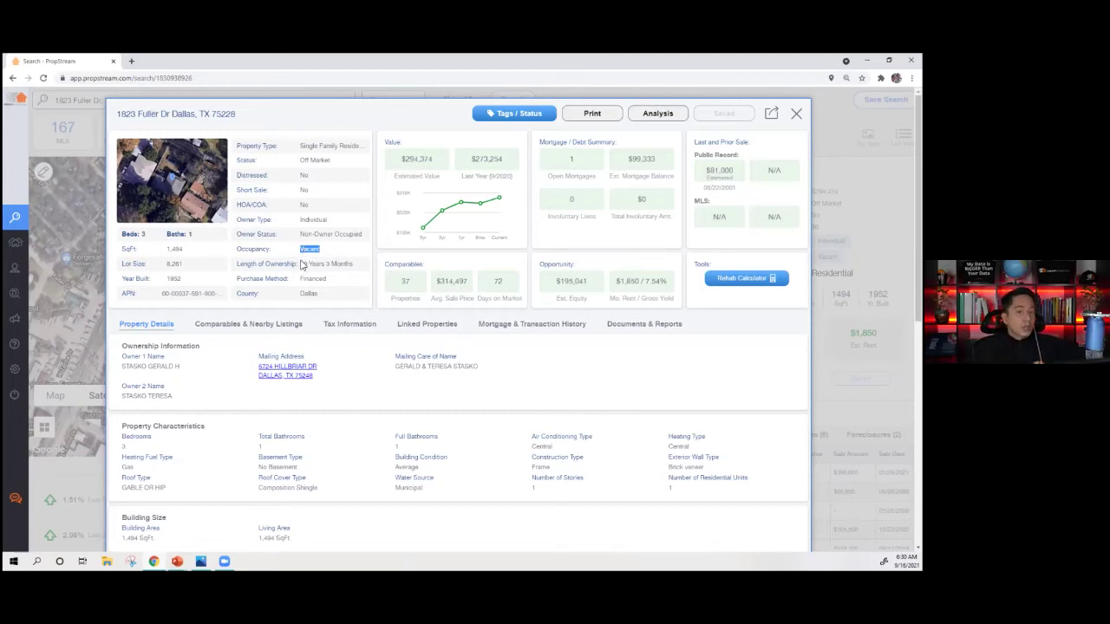
triple_click(303, 264)
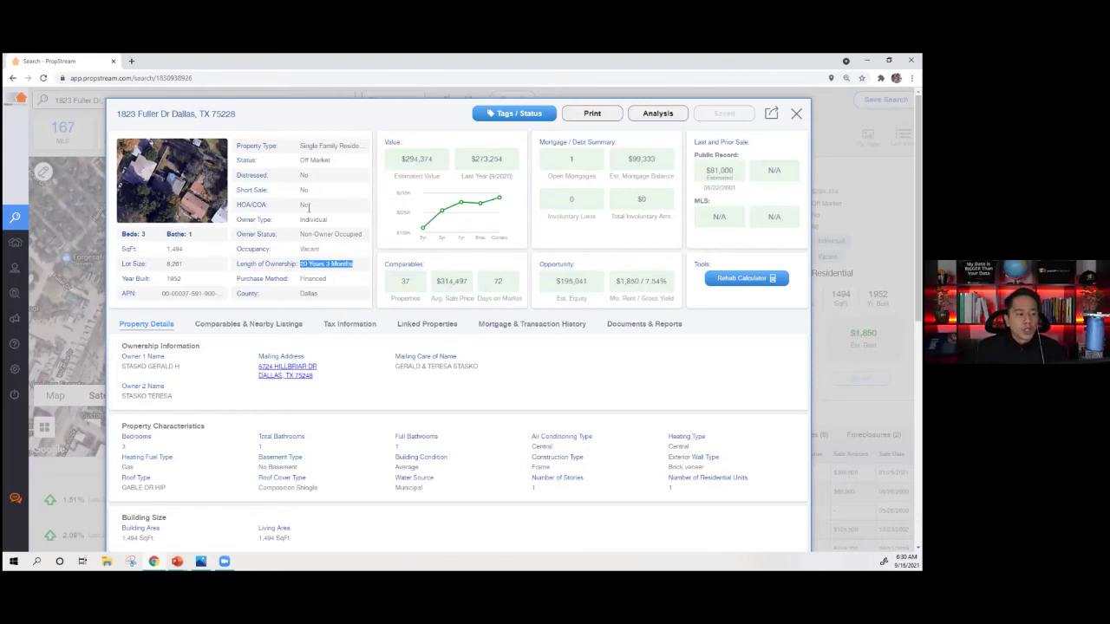
left_click_drag(434, 163, 401, 186)
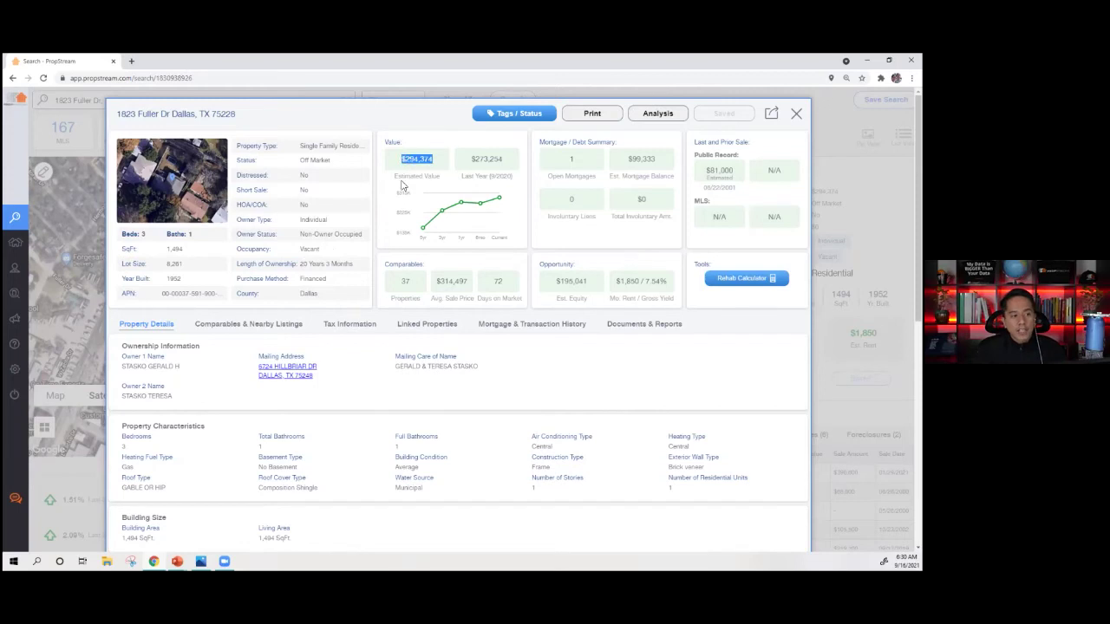
left_click_drag(397, 282, 520, 307)
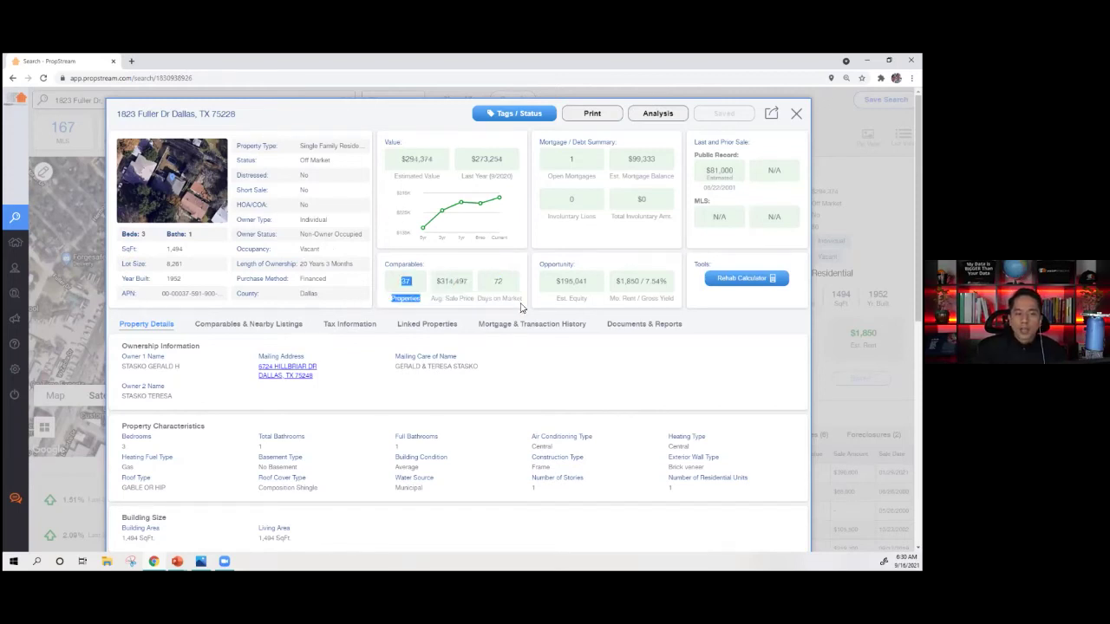
left_click(513, 299)
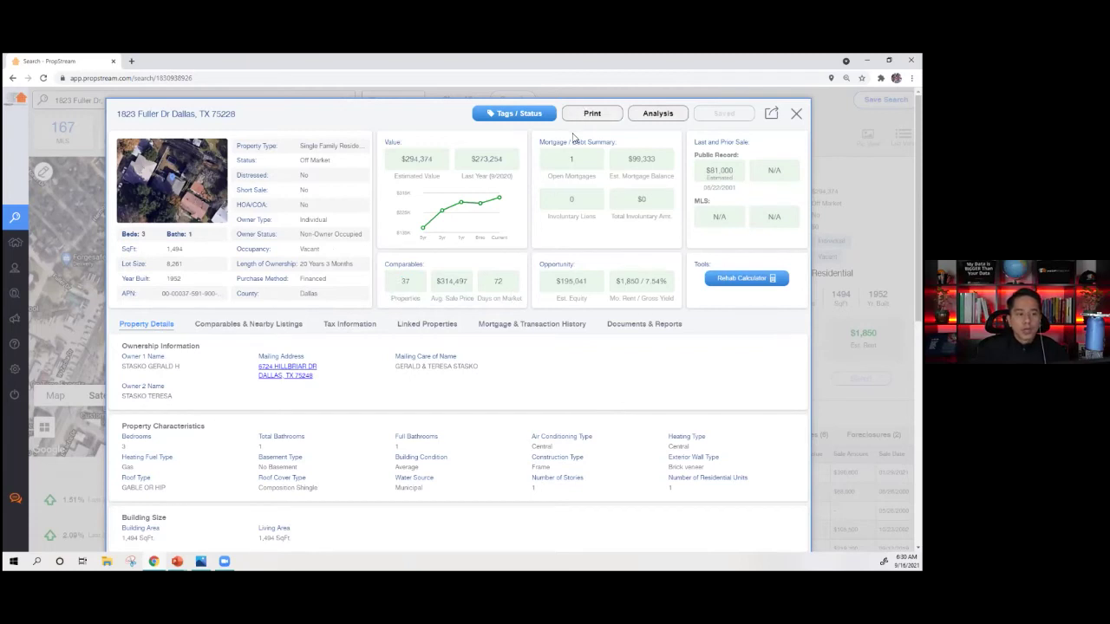
double_click(570, 160)
triple_click(635, 161)
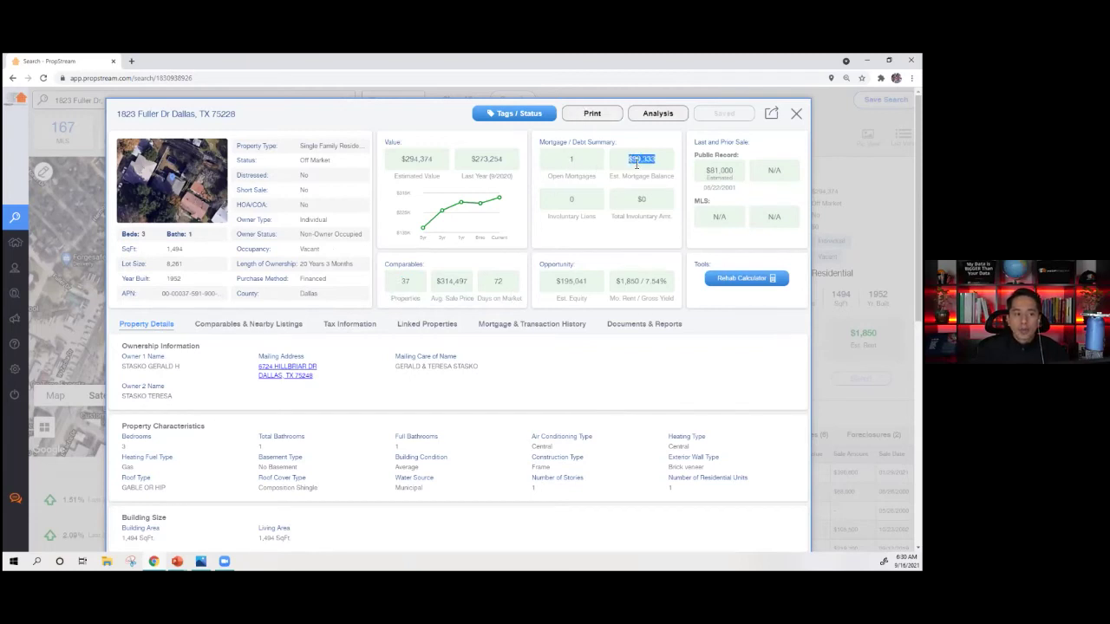
double_click(568, 200)
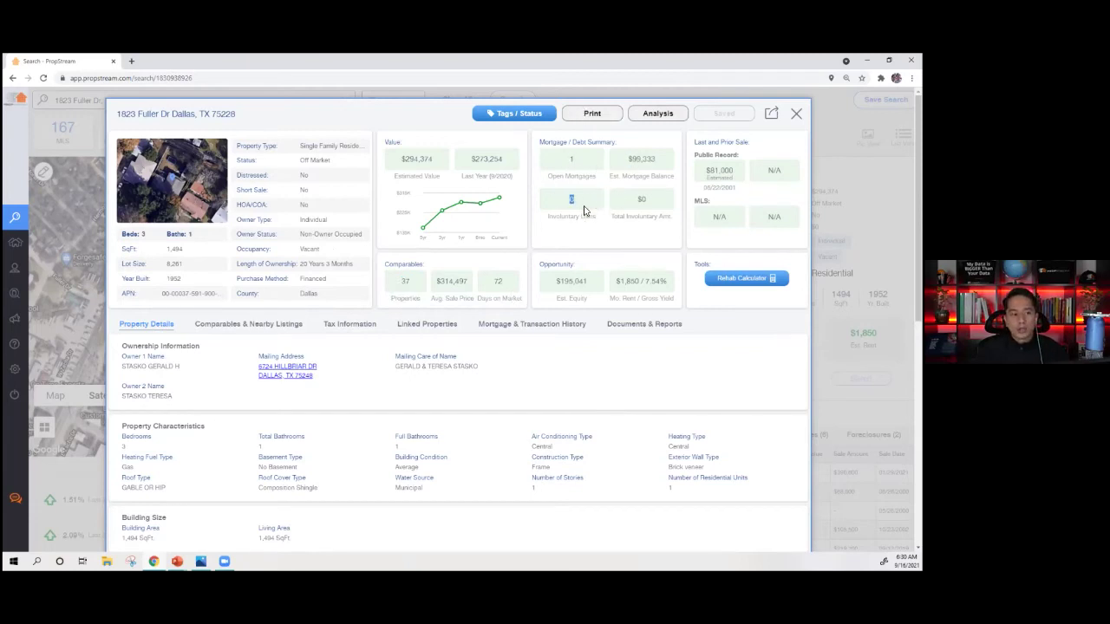
left_click_drag(630, 205, 664, 219)
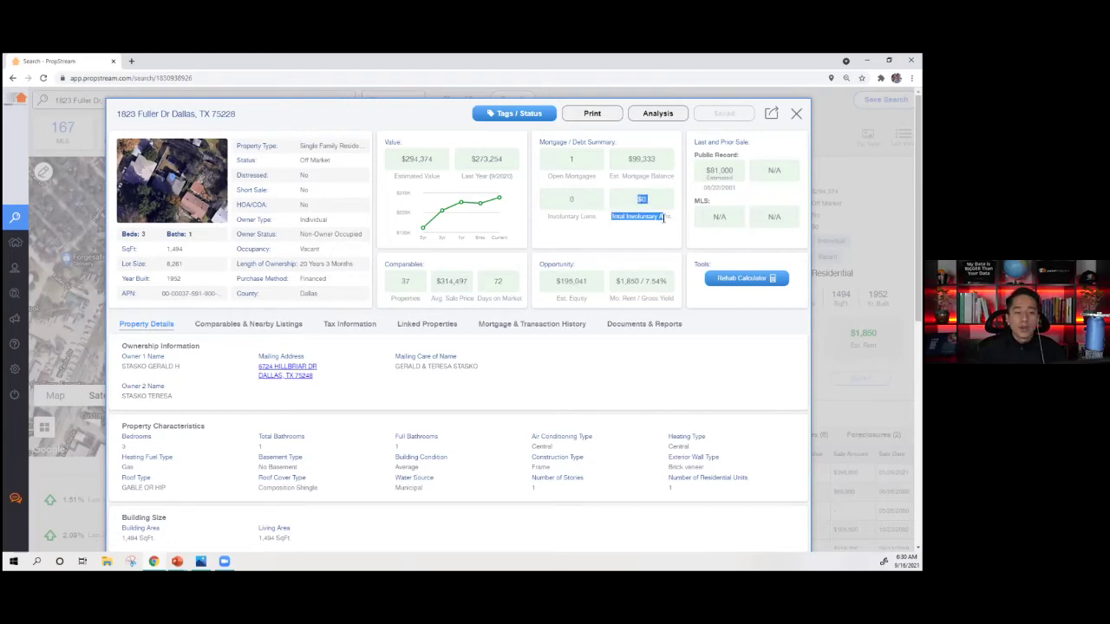
left_click_drag(555, 282, 663, 296)
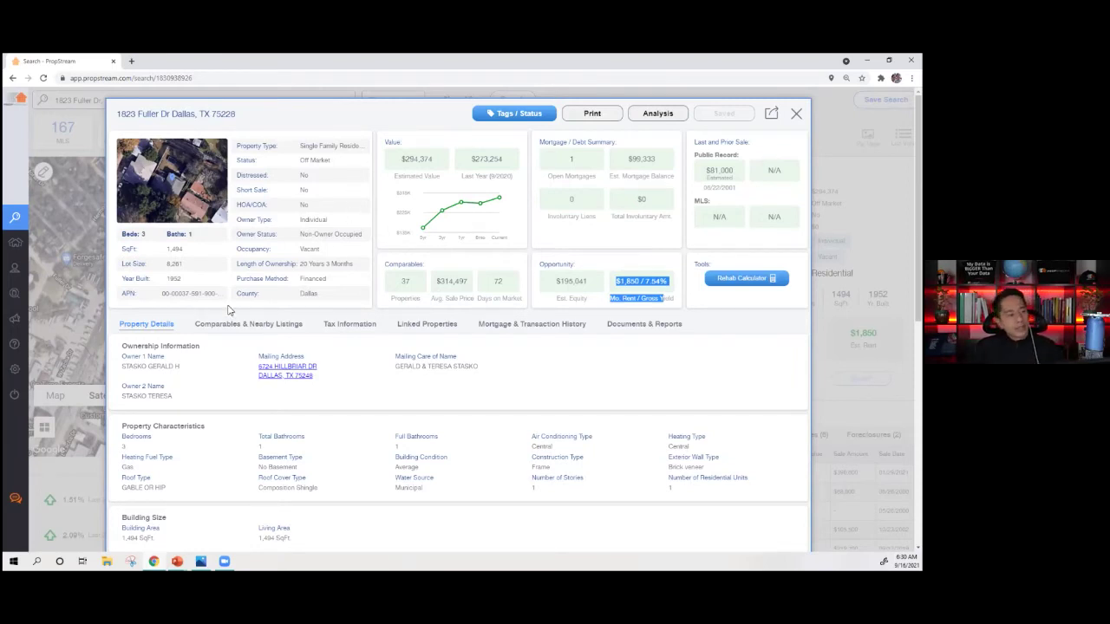
left_click_drag(194, 286, 174, 284)
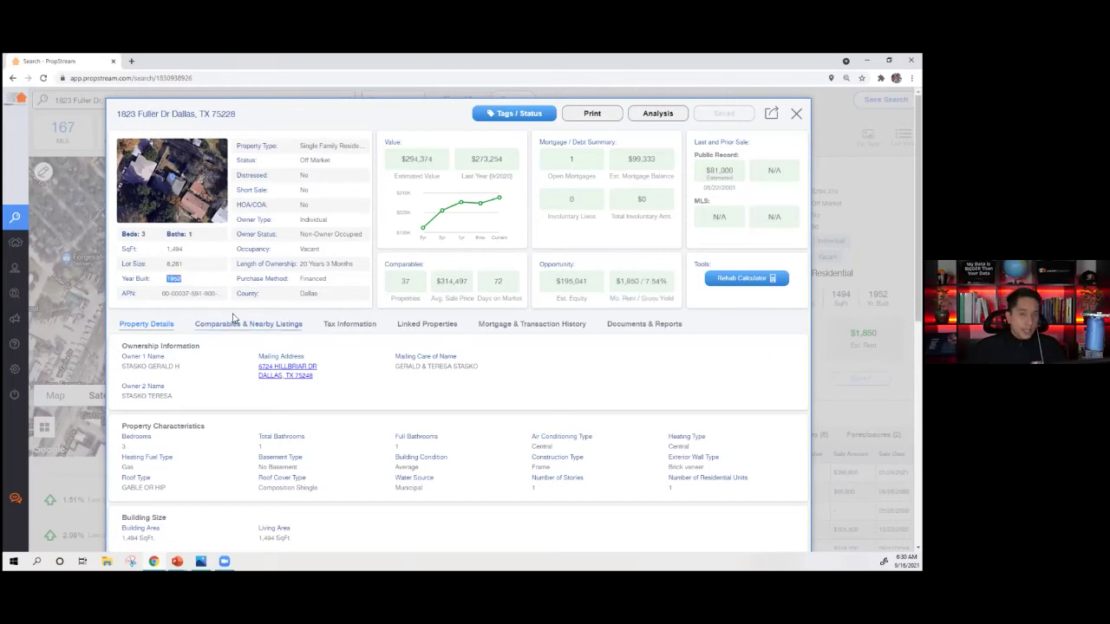
left_click(192, 280)
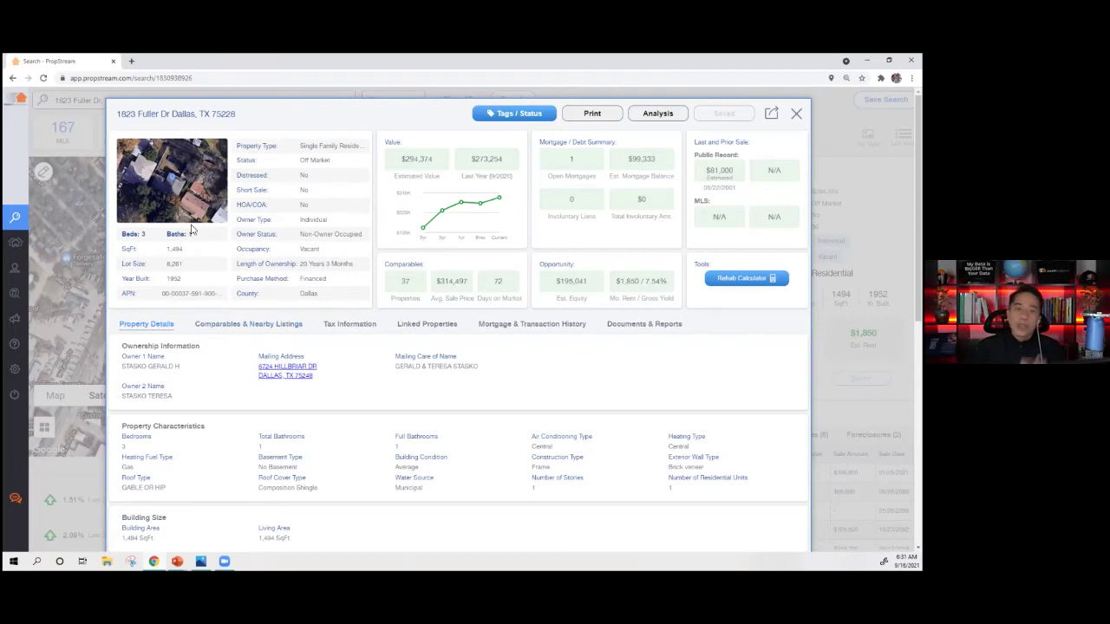
triple_click(302, 266)
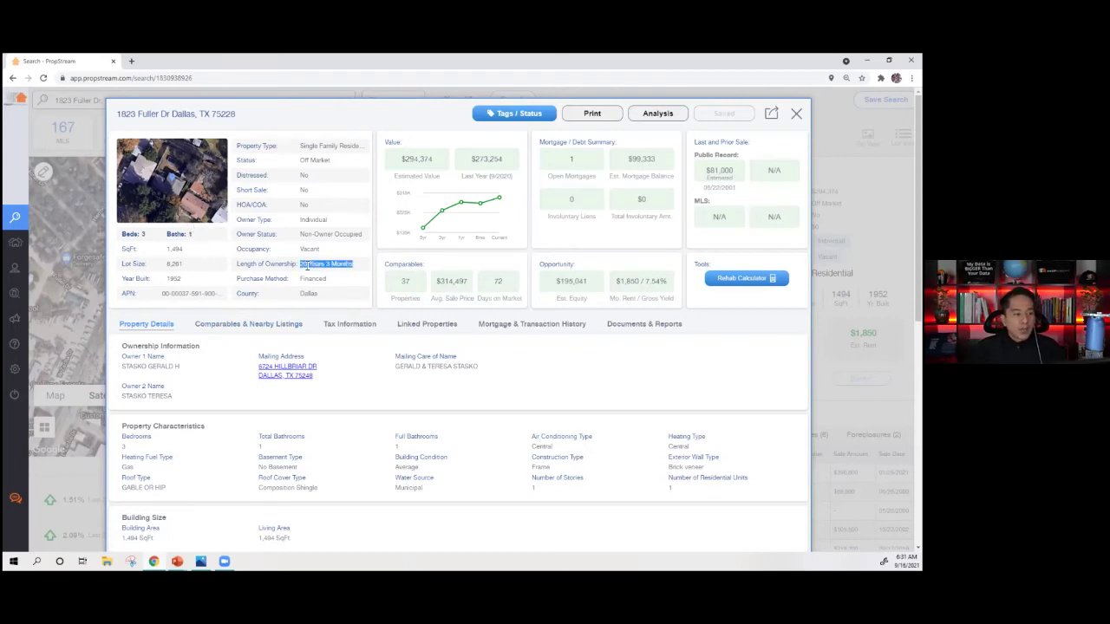
left_click(163, 187)
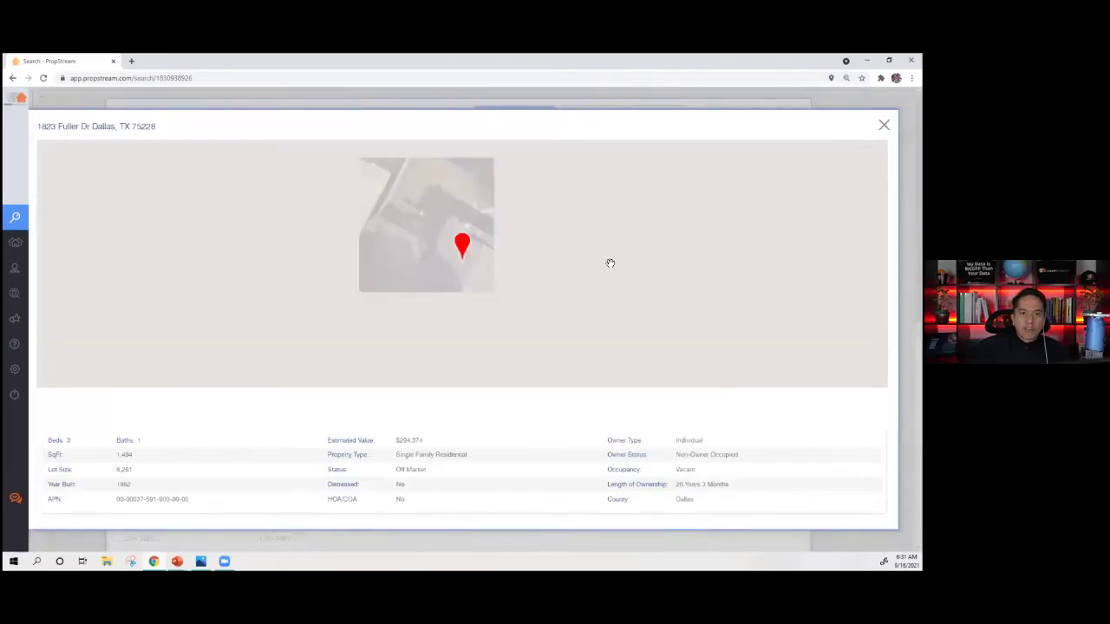
key("Escape")
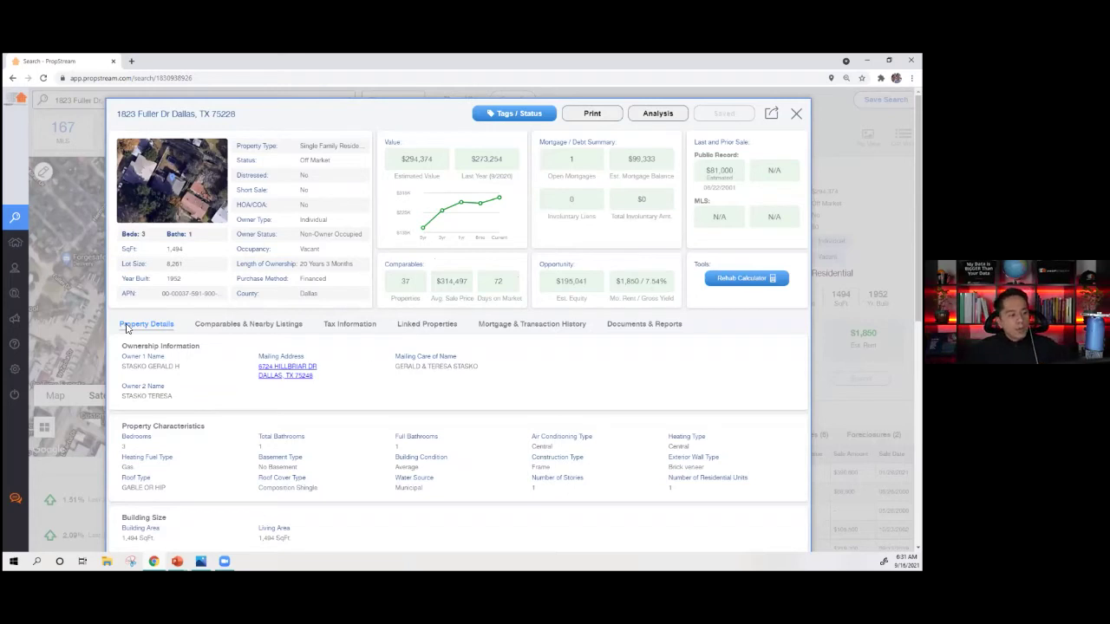
scroll(154, 345, "down", 1)
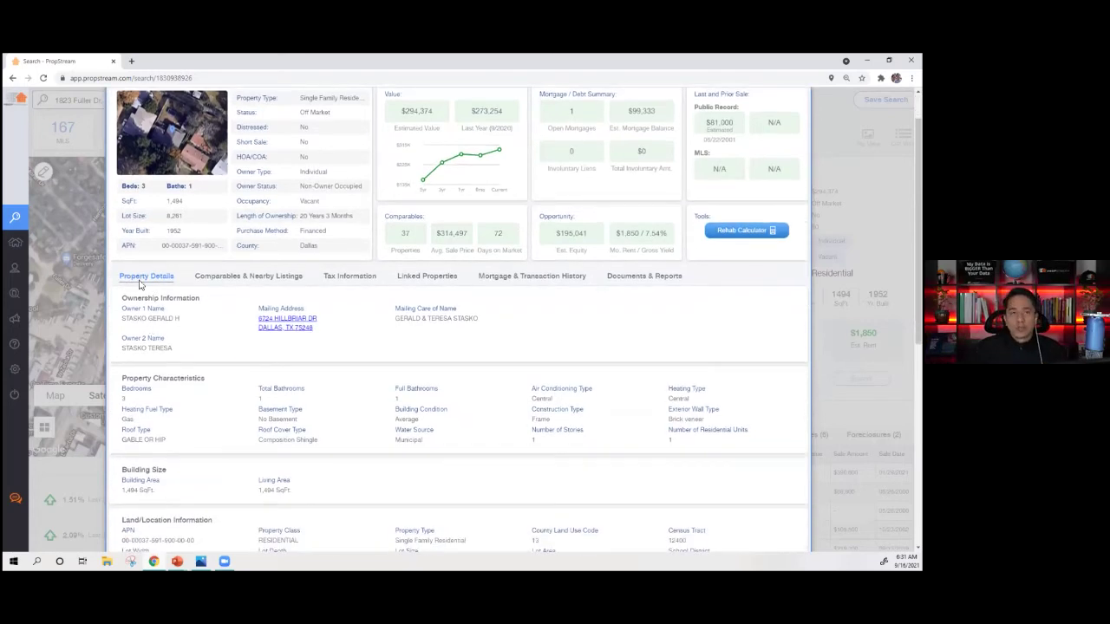
scroll(162, 297, "down", 2)
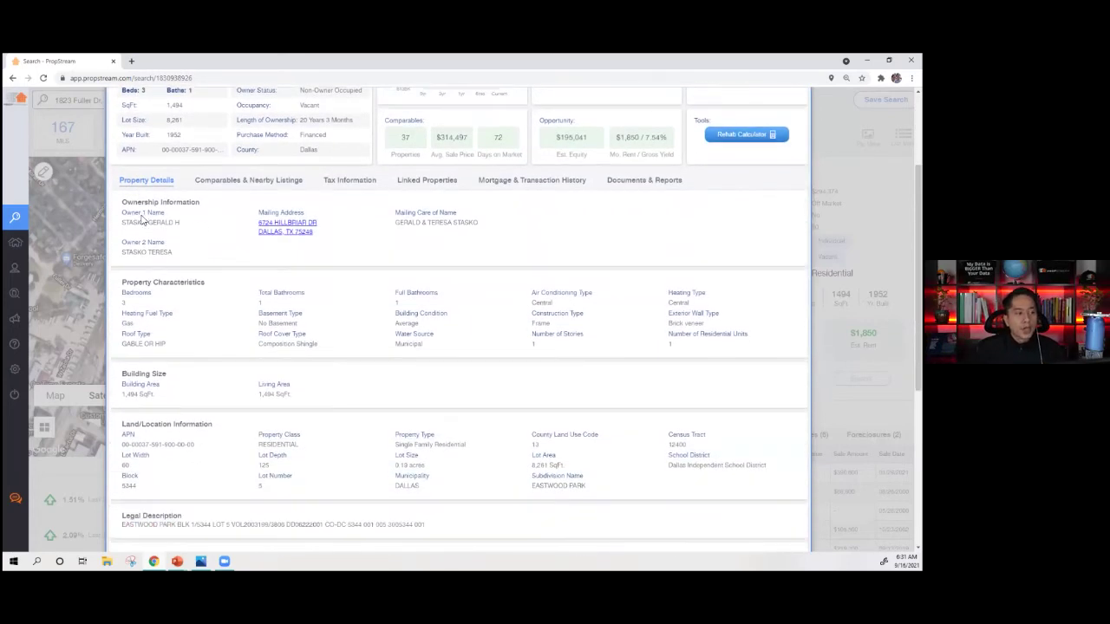
scroll(194, 260, "down", 3)
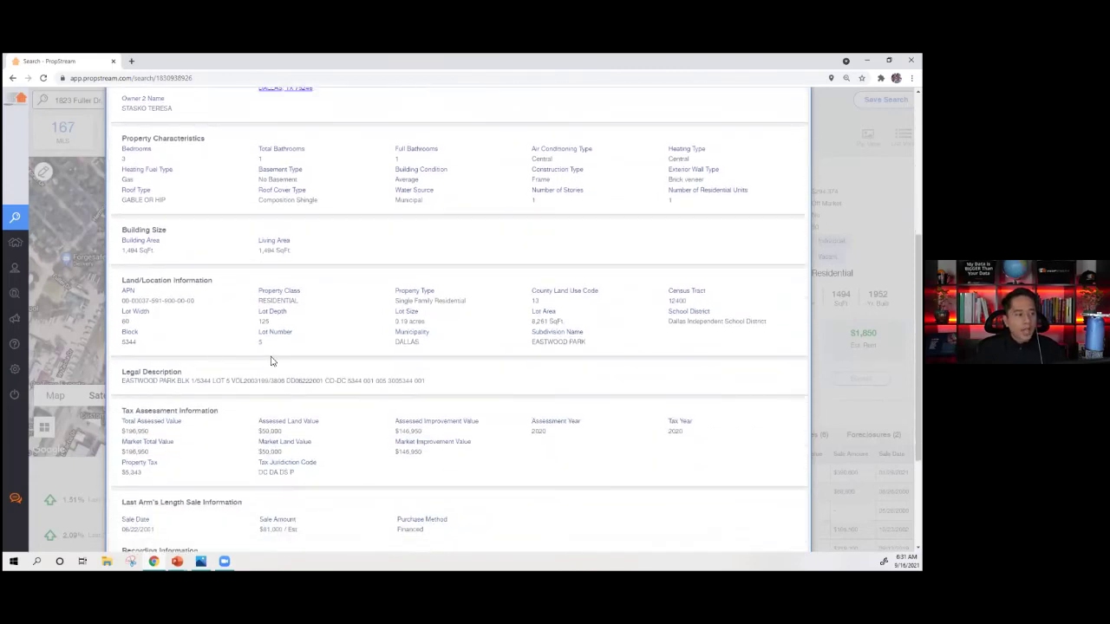
scroll(217, 338, "down", 3)
scroll(347, 320, "down", 1)
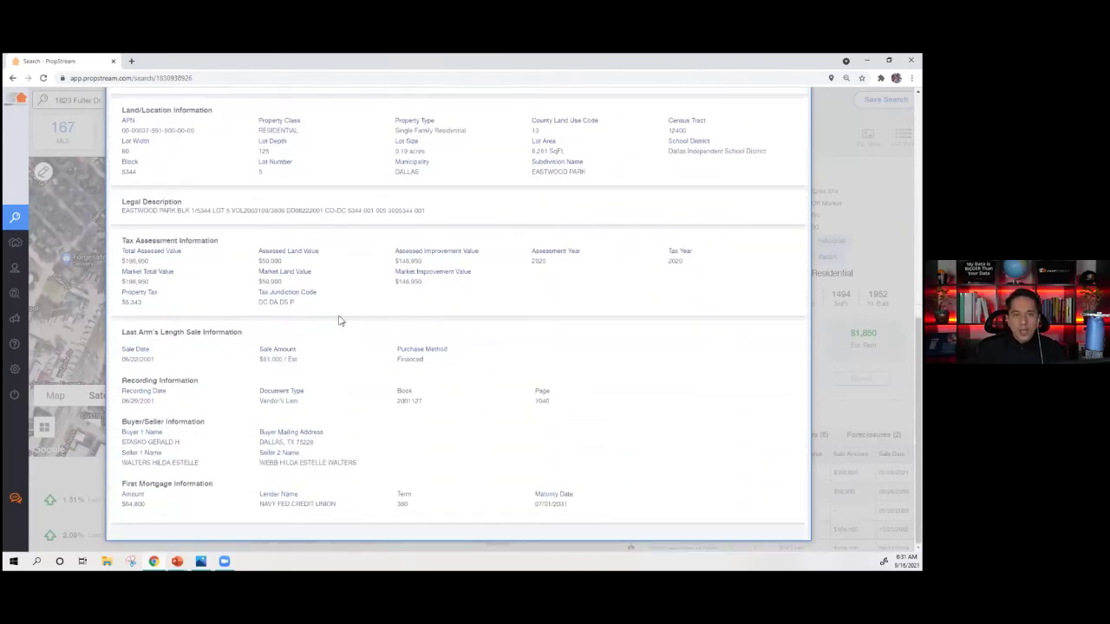
scroll(265, 323, "up", 9)
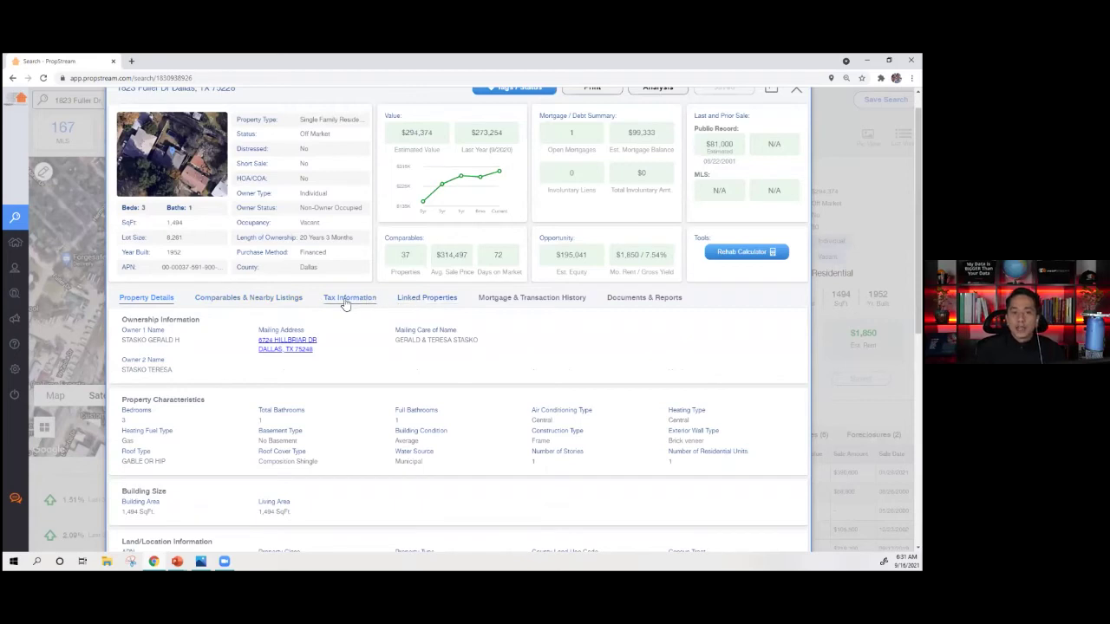
- View Tax Information and the owner's Linked Properties, highlighting the Non-Owner Occupied status
left_click(357, 299)
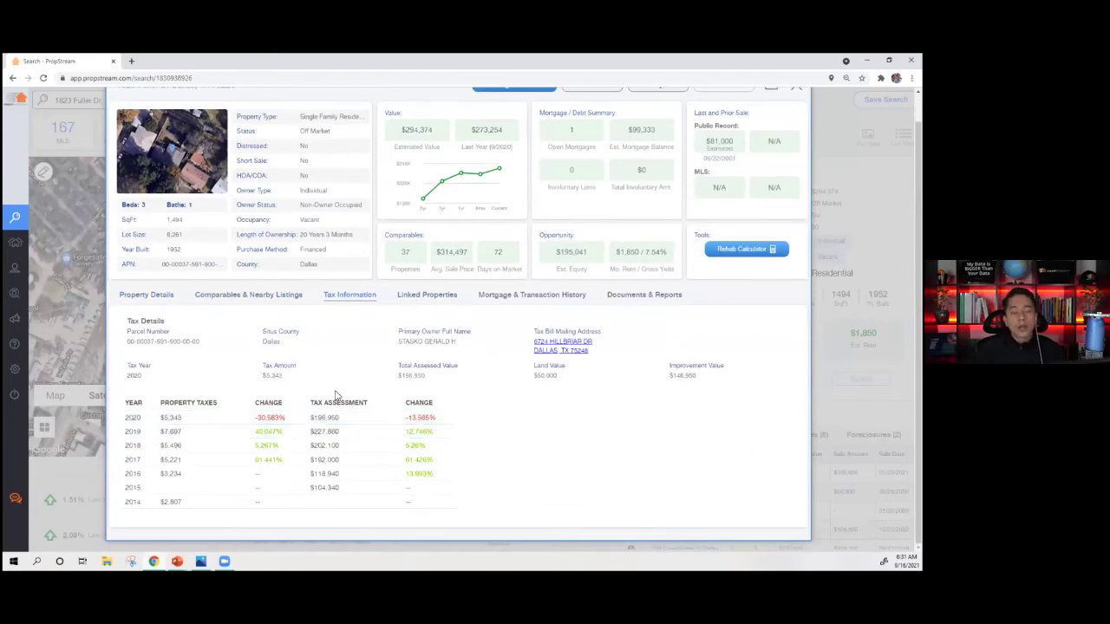
left_click(421, 303)
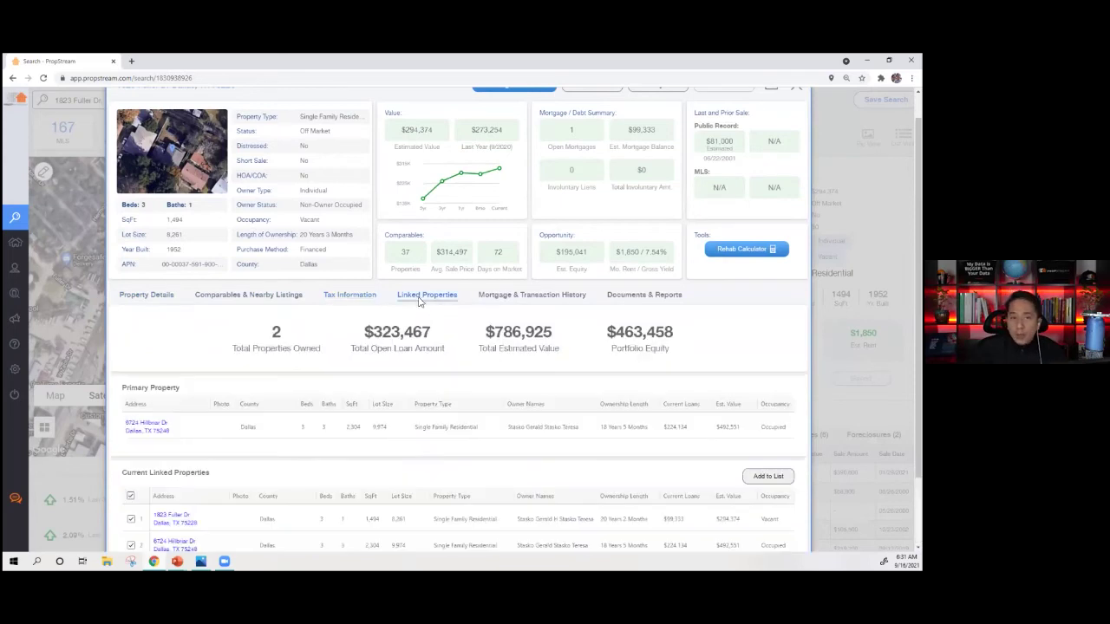
scroll(339, 250, "up", 1)
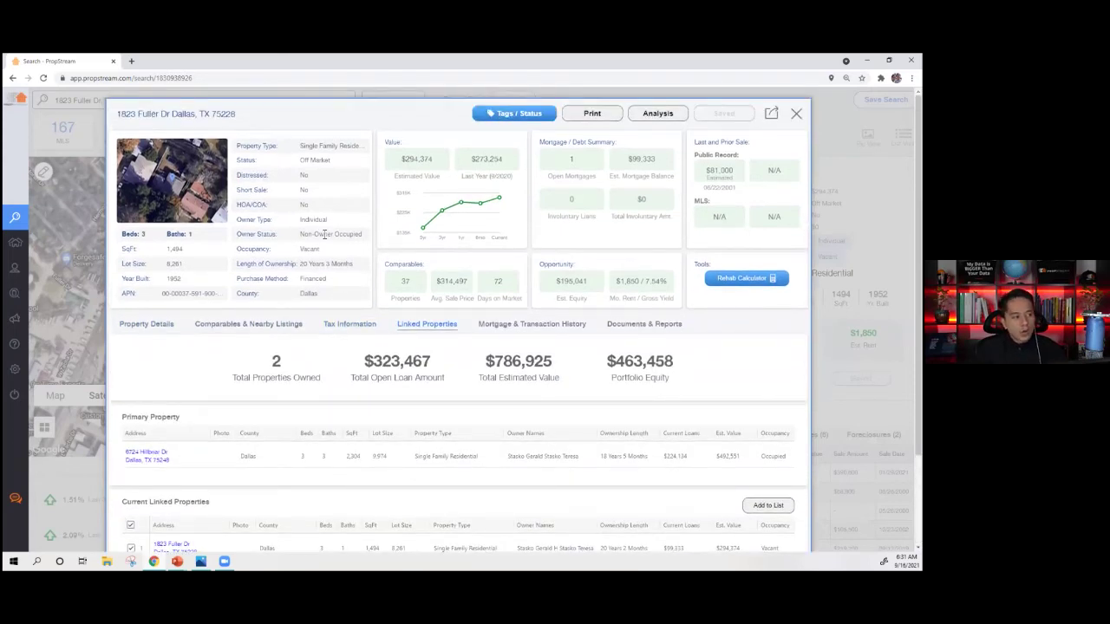
triple_click(324, 234)
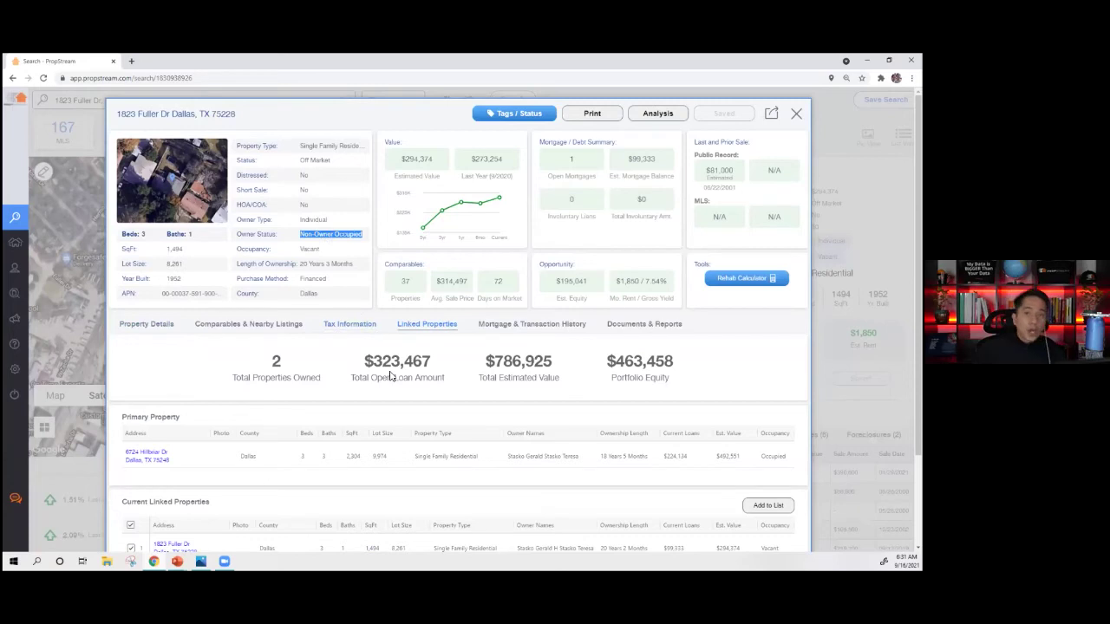
scroll(482, 377, "down", 3)
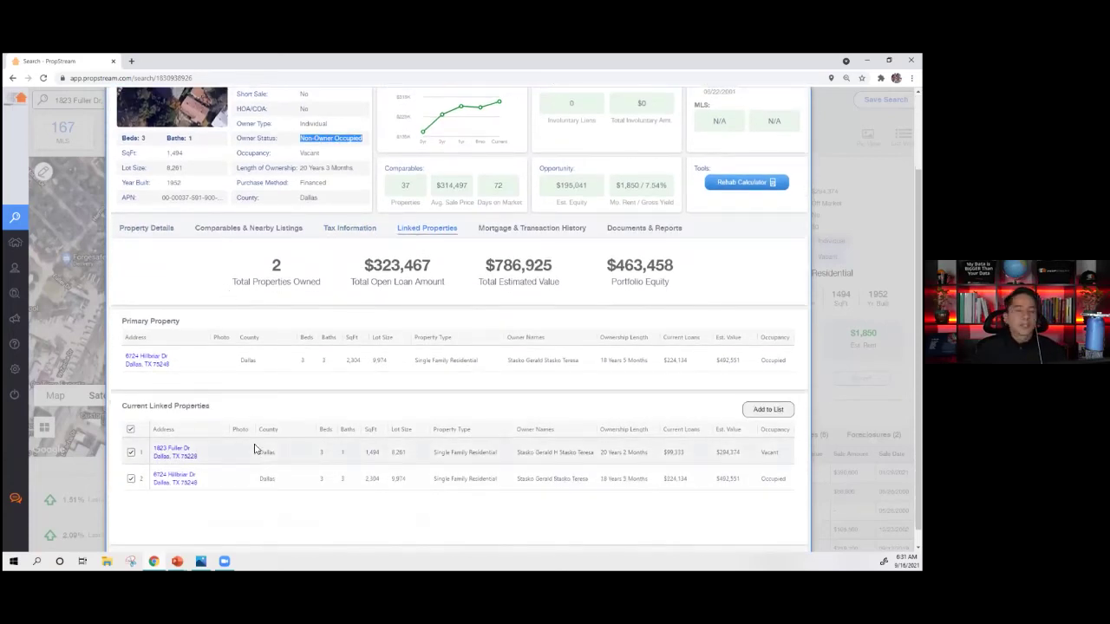
- Review Mortgage & Transaction History, highlighting the SUMMIT FUNDING INC lender and estimated mortgage balance
left_click(530, 229)
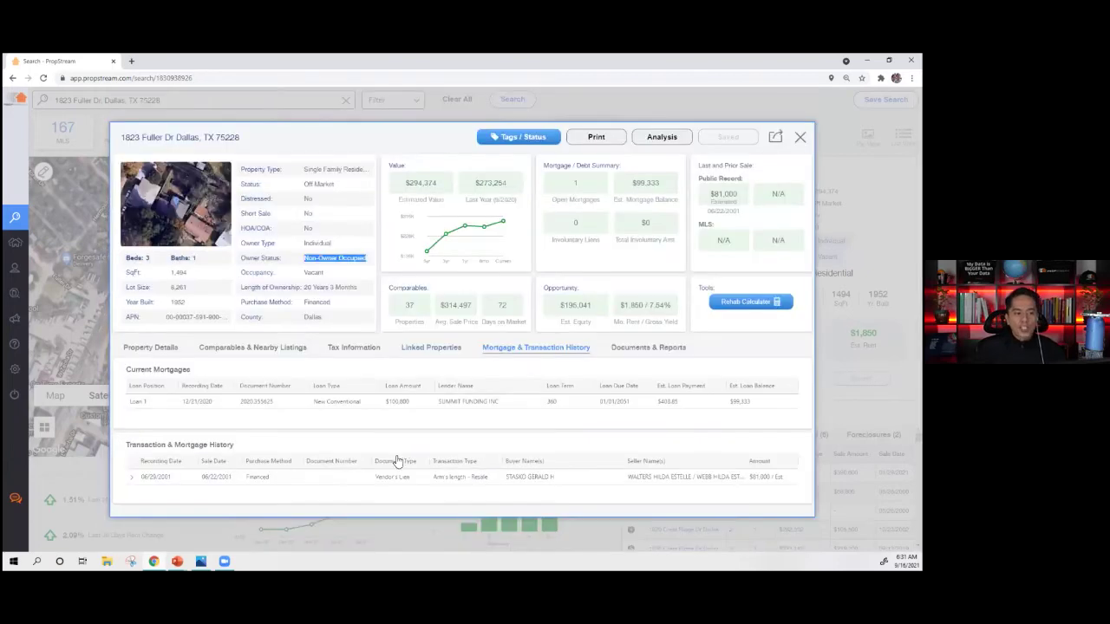
triple_click(449, 406)
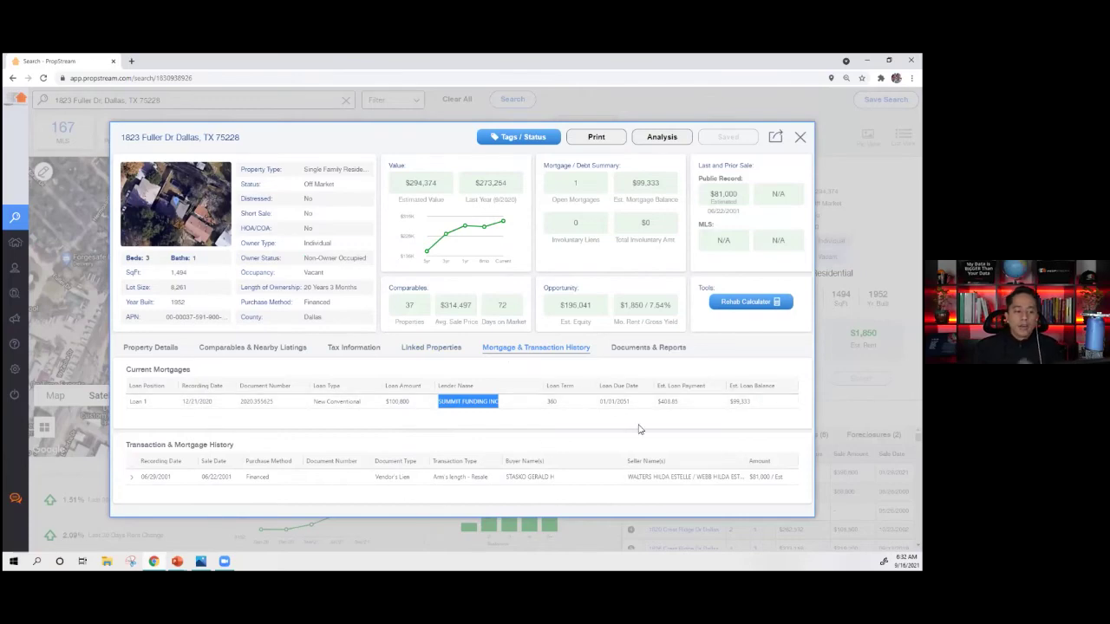
left_click_drag(632, 182, 659, 183)
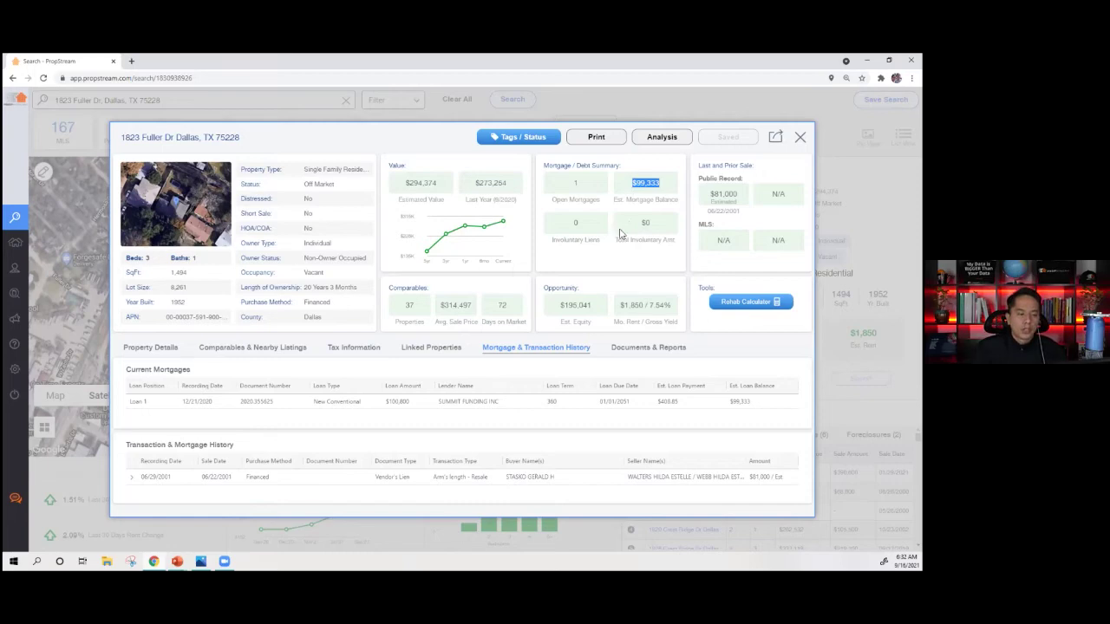
- Show Documents & Reports and preview the $5 Document Image Scan under Premium Reports
left_click(642, 348)
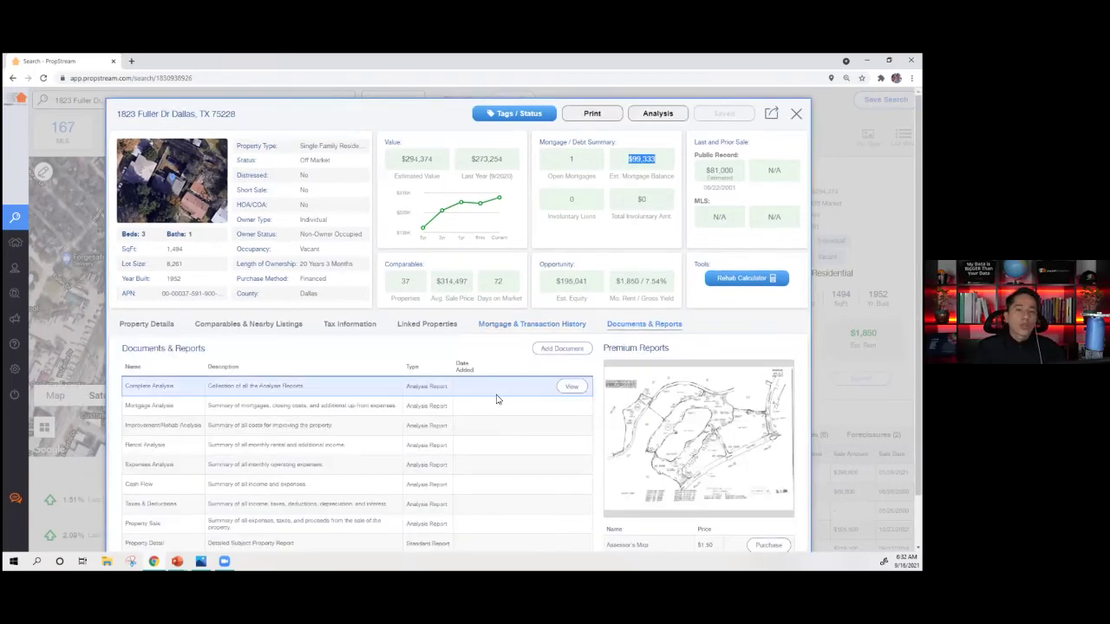
scroll(570, 419, "down", 1)
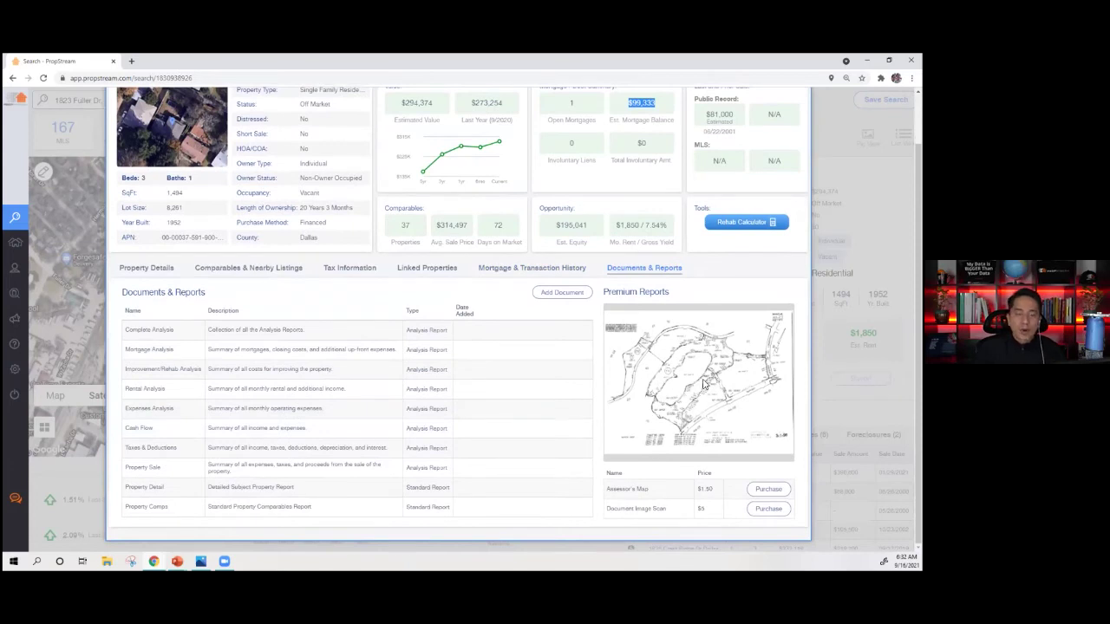
left_click(680, 515)
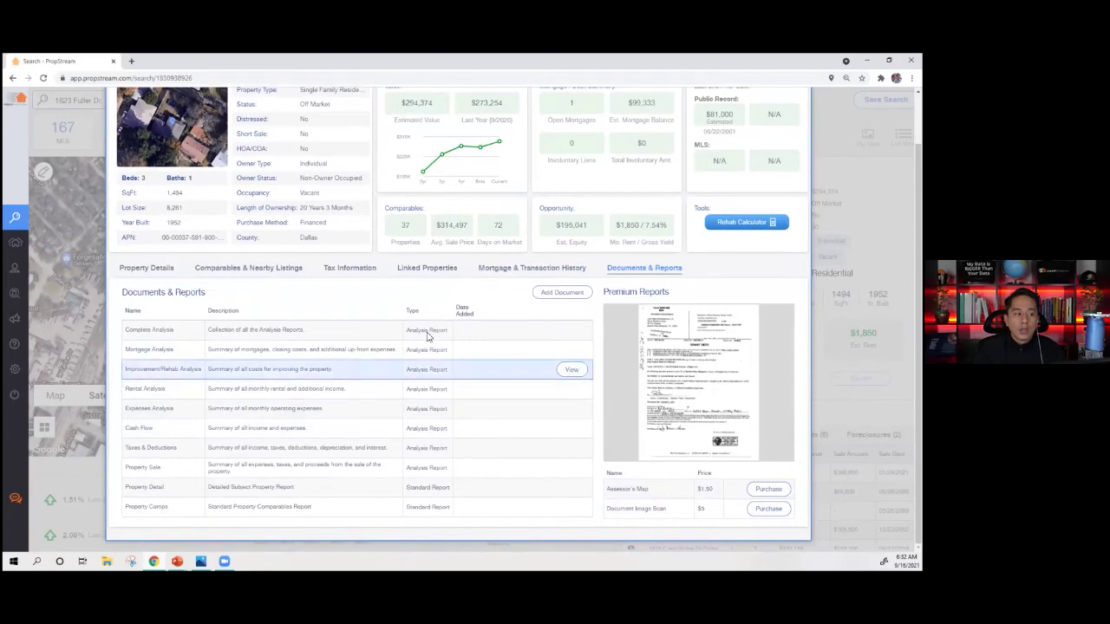
- Review Property Details, highlighting year built, baths and the 20 Years 3 Months ownership length
left_click(154, 270)
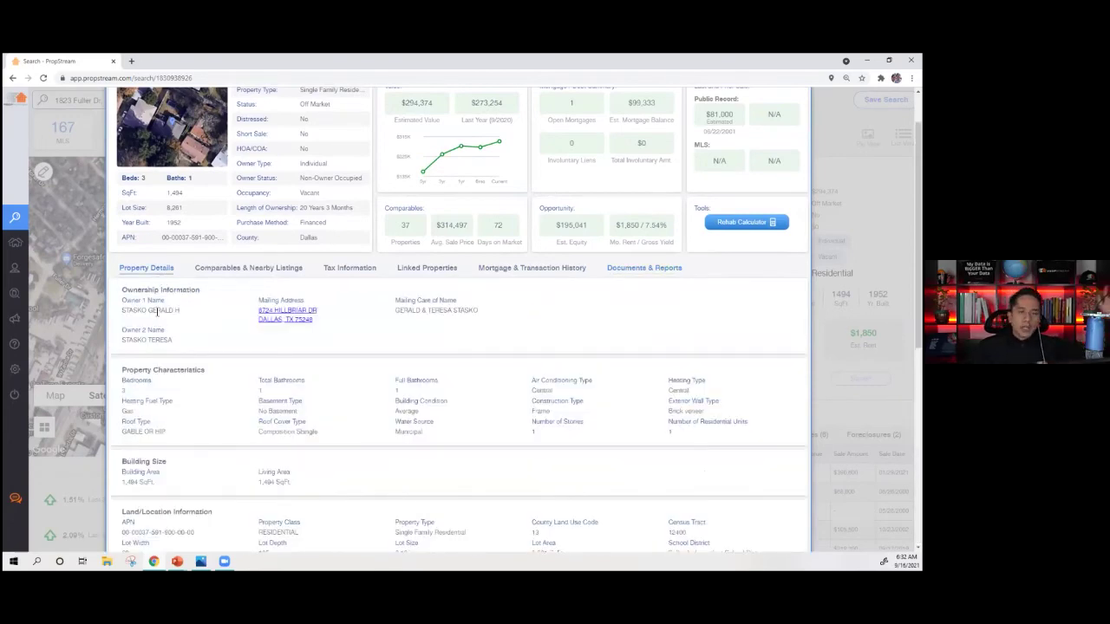
double_click(175, 223)
double_click(190, 179)
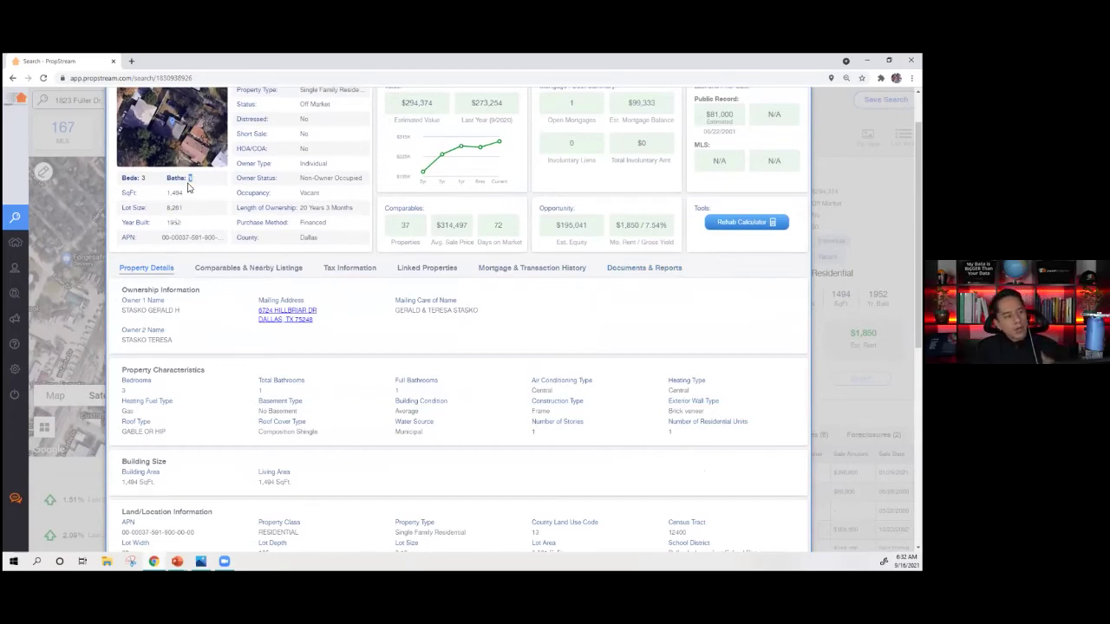
triple_click(341, 208)
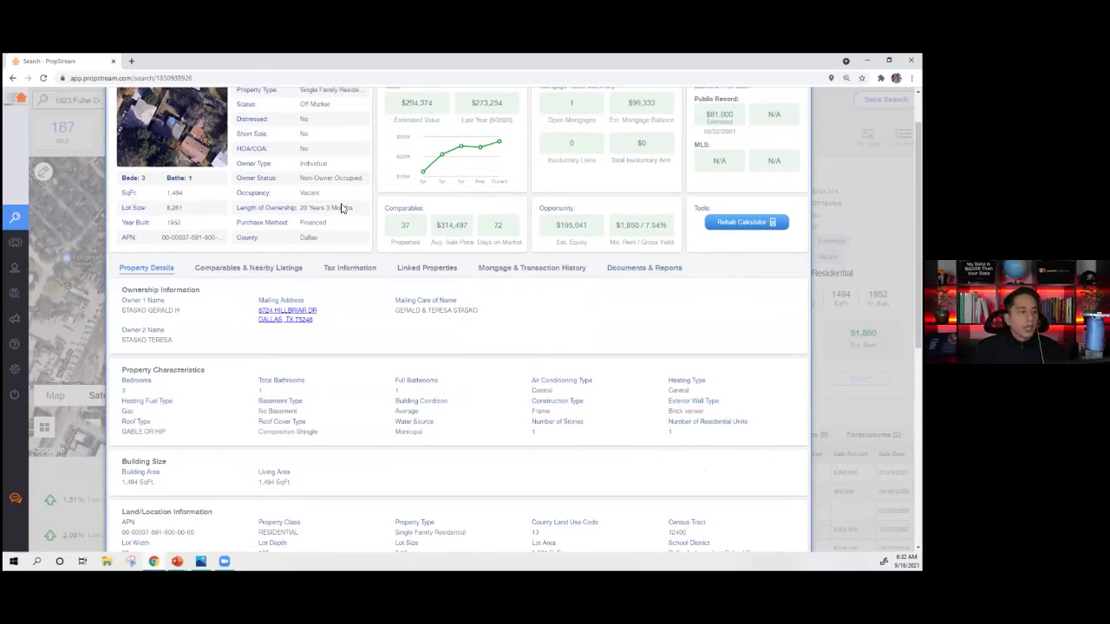
triple_click(342, 208)
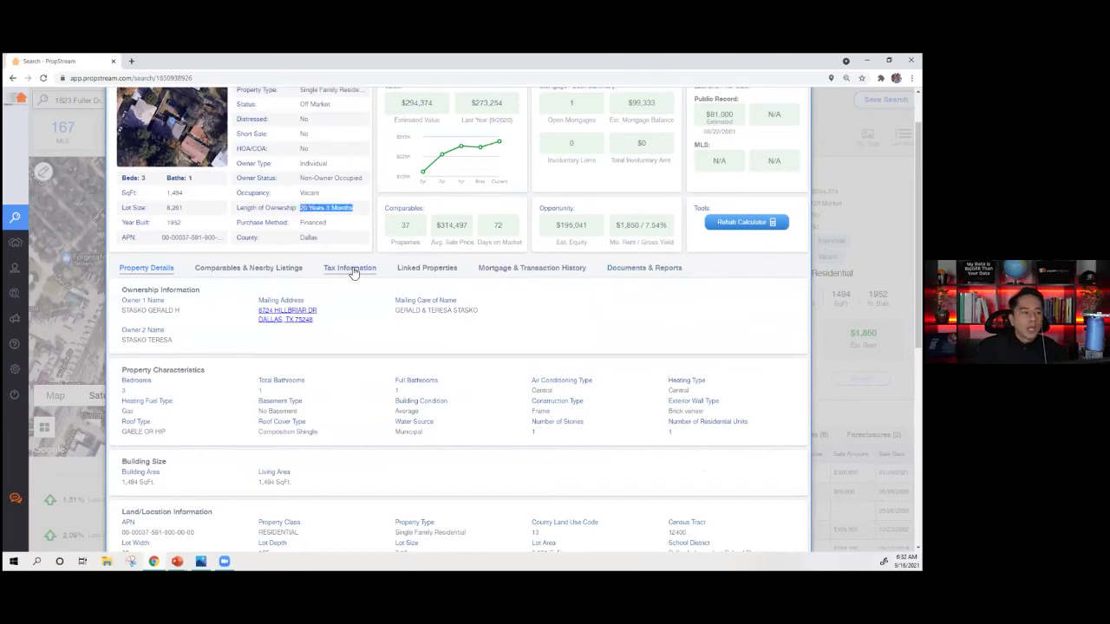
- Cycle through Tax, Linked Properties and Mortgage tabs, then open Comparables & Nearby Listings
left_click(352, 268)
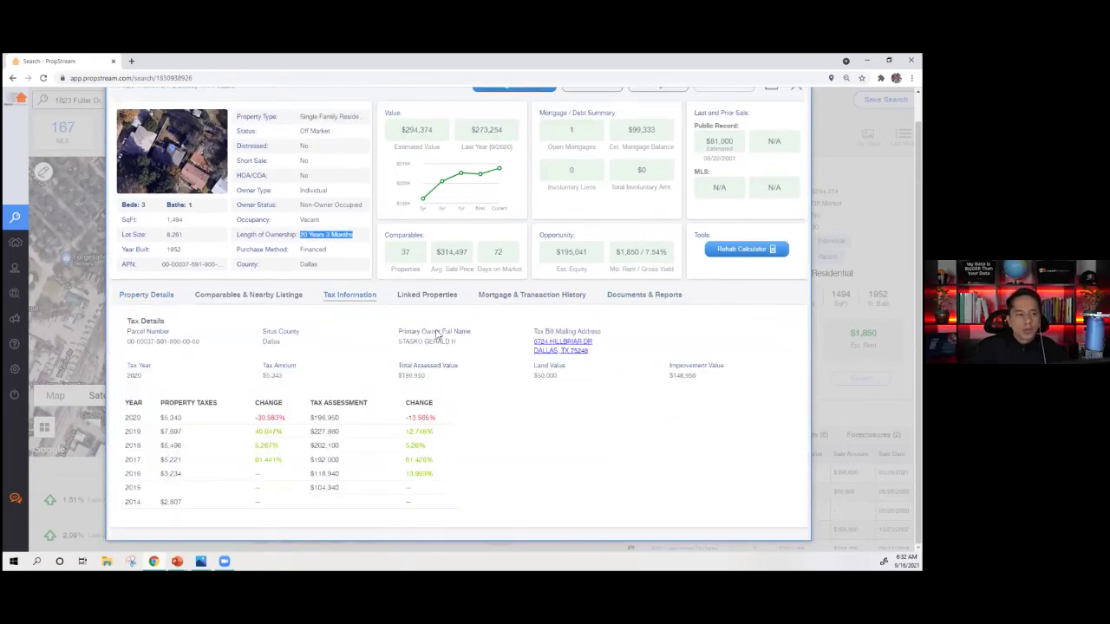
left_click(429, 295)
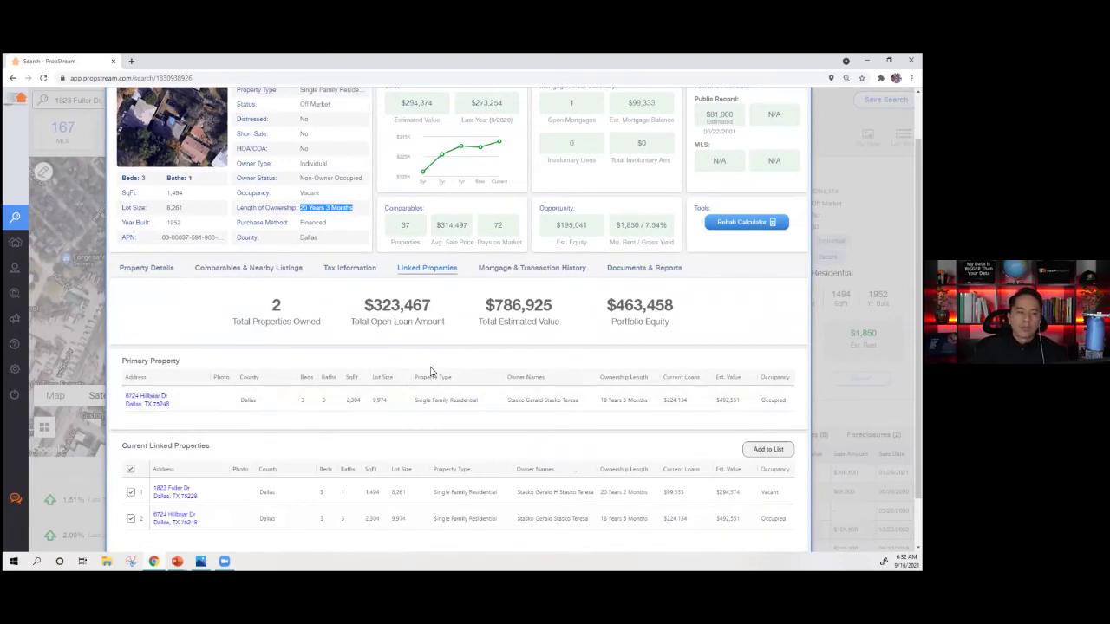
left_click(531, 268)
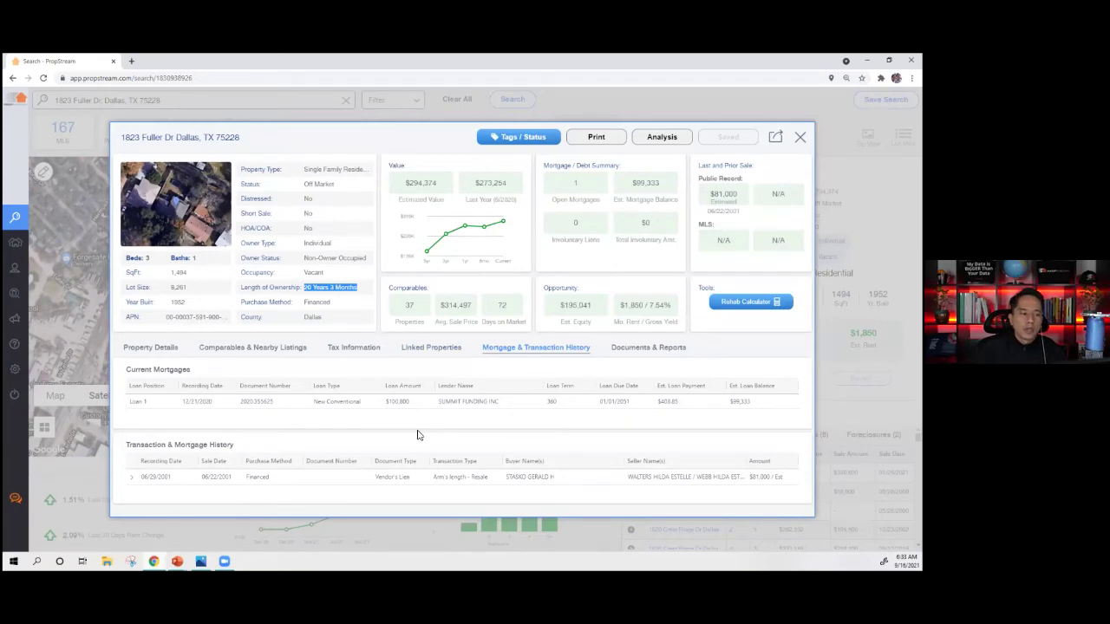
left_click(227, 350)
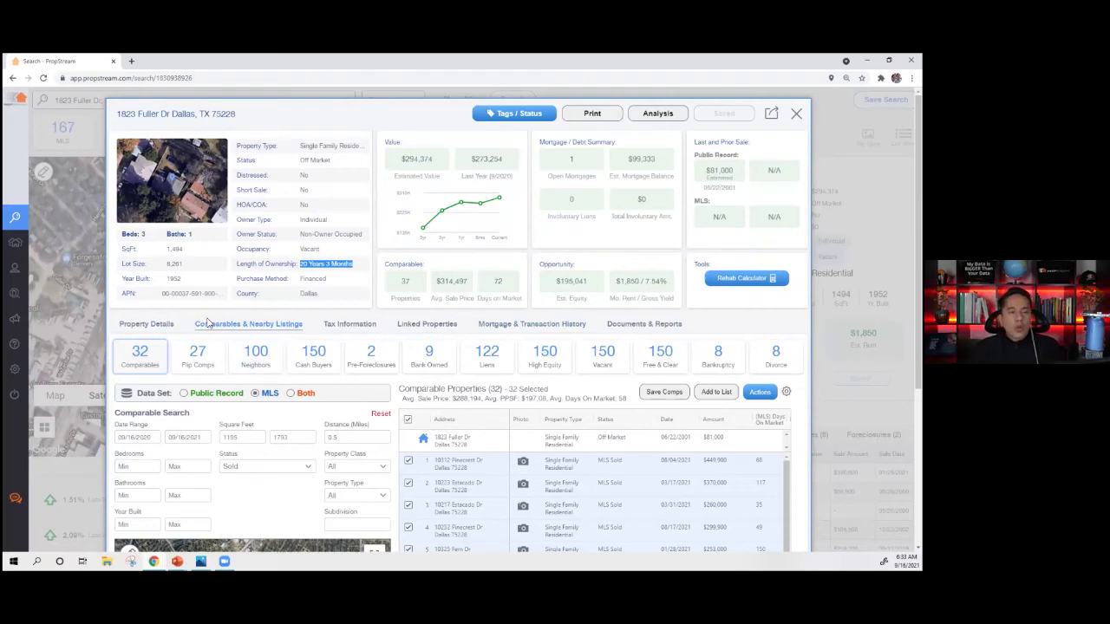
- Toggle the comps Data Set through Public Record, MLS and Both, leave it on MLS, and open Flip Comps
scroll(234, 329, "down", 2)
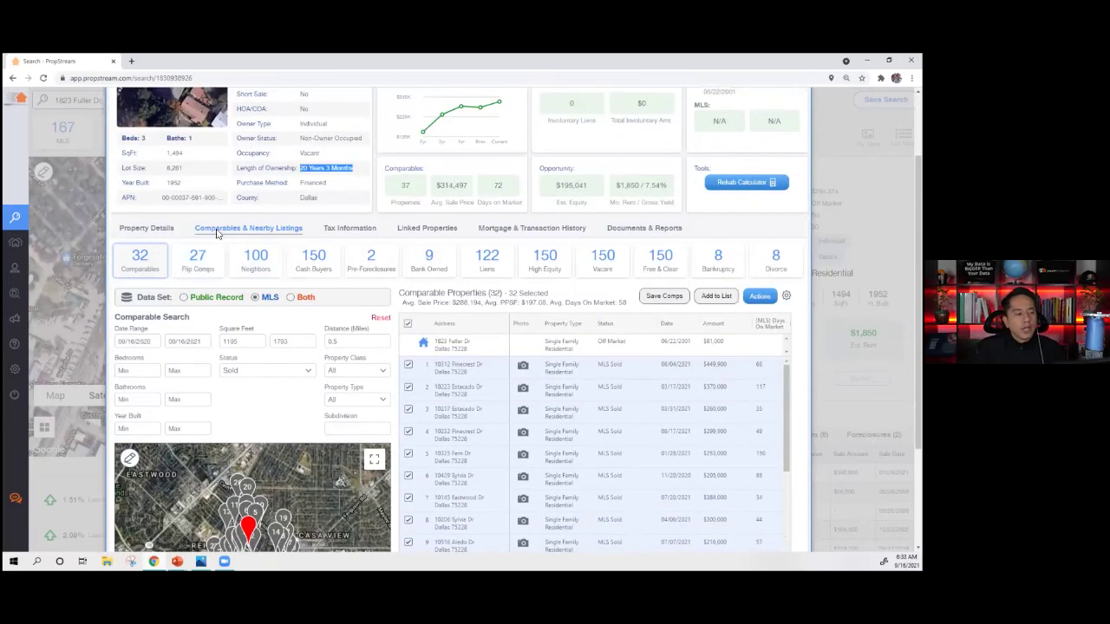
scroll(313, 260, "down", 3)
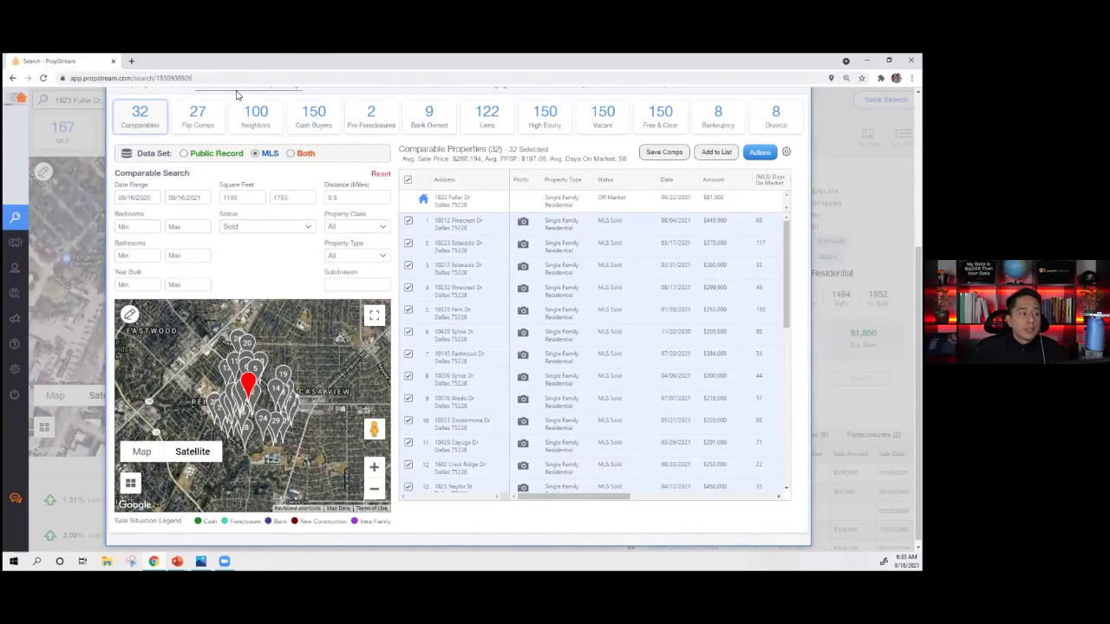
scroll(237, 94, "up", 1)
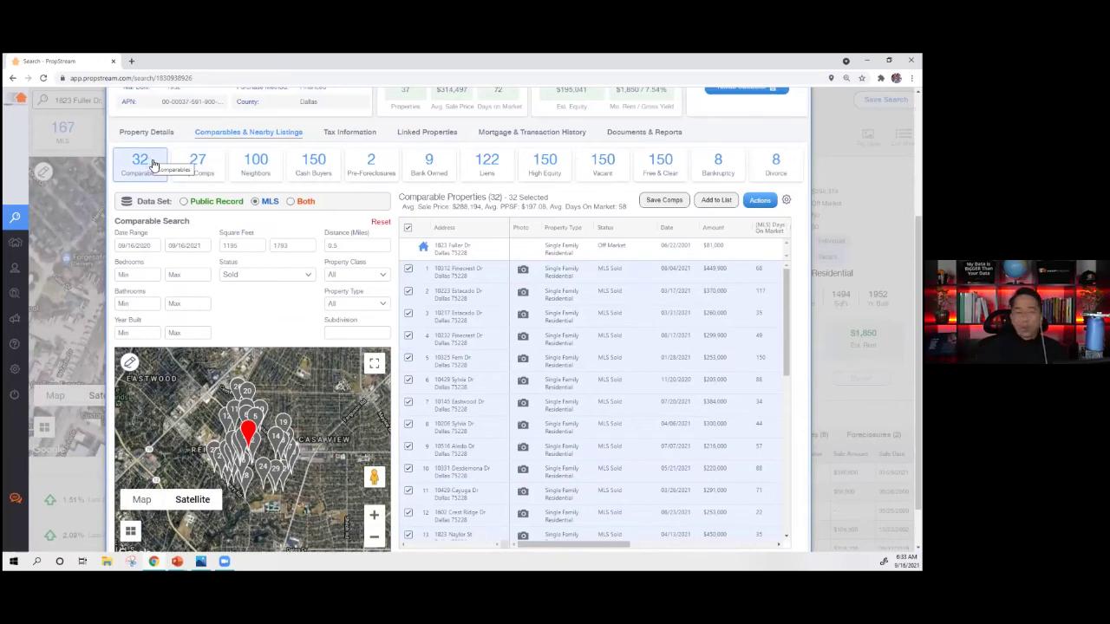
left_click(206, 202)
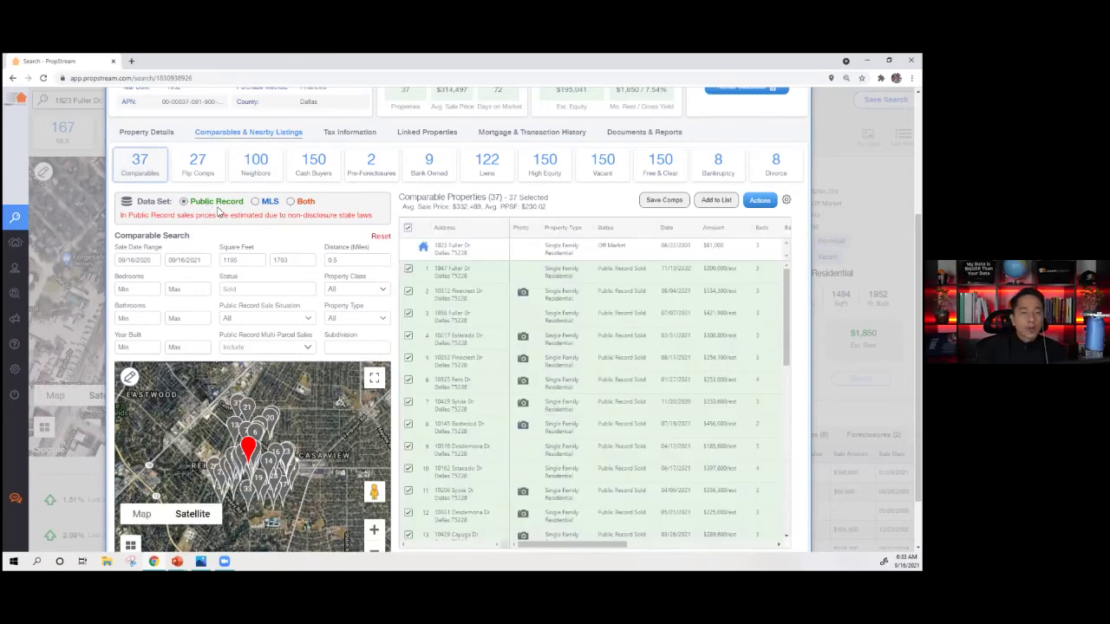
left_click(255, 202)
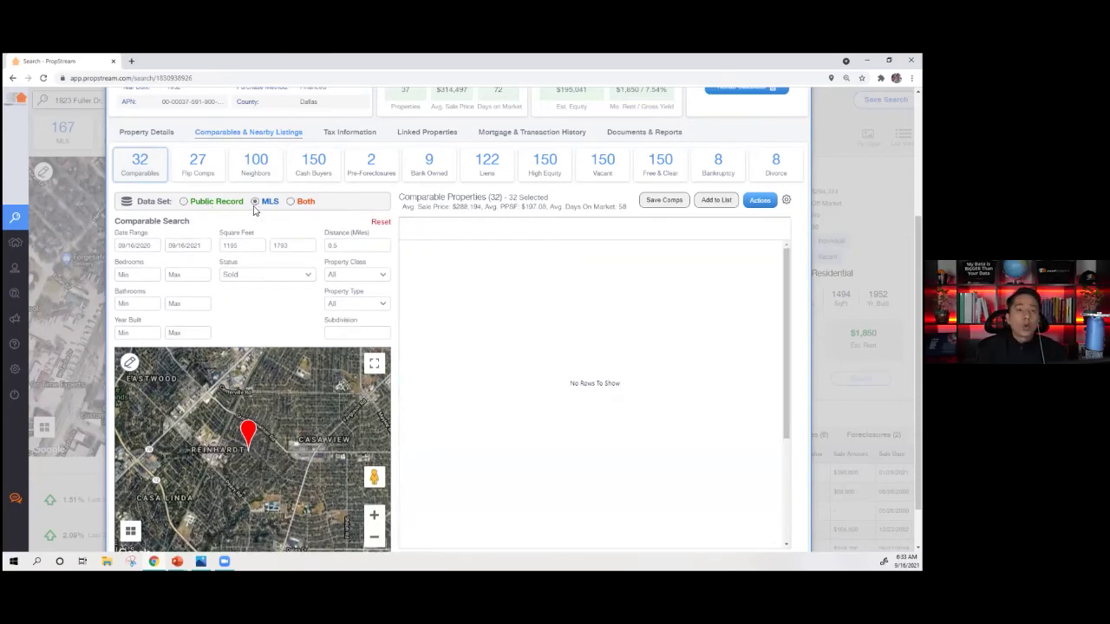
left_click(292, 202)
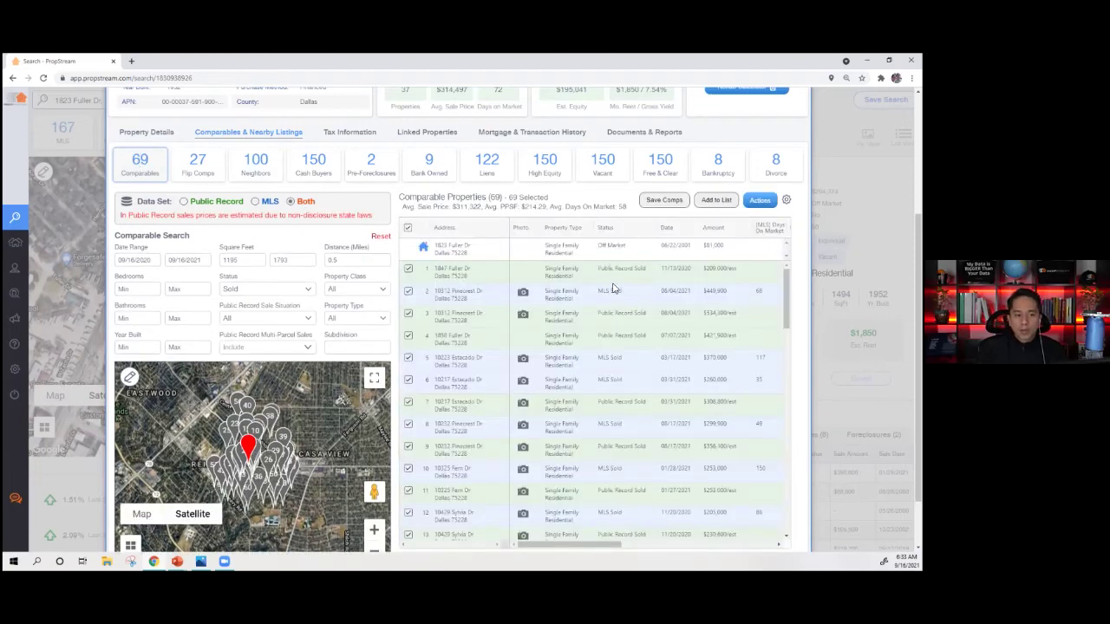
left_click(260, 202)
left_click(199, 166)
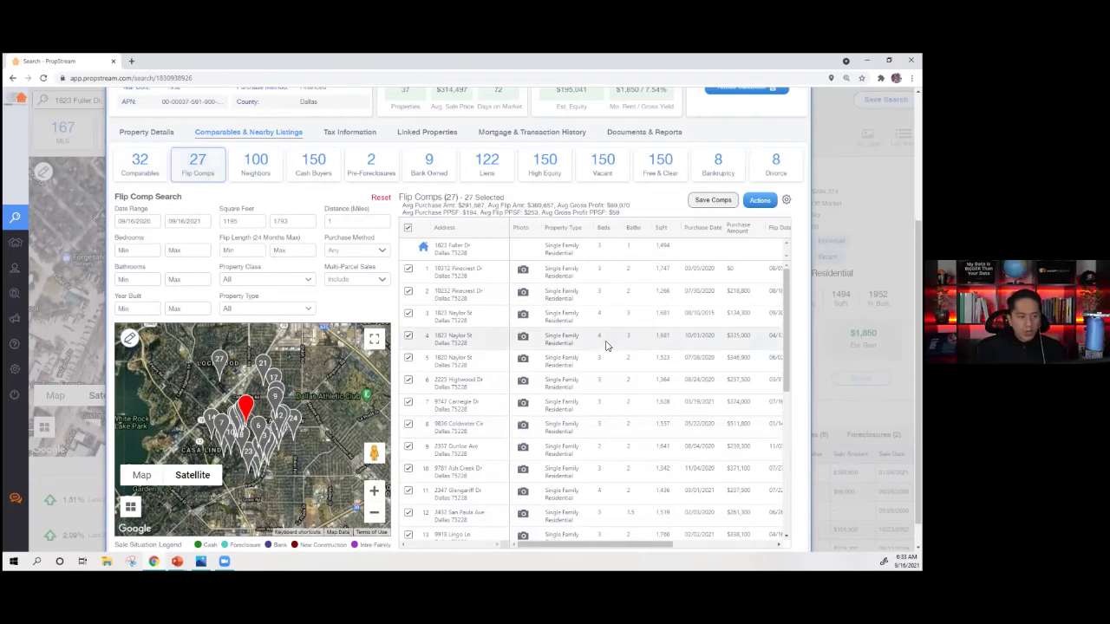
- View the Neighbors, Cash Buyers, Pre-Foreclosures and Liens lists, then return to the 32 Comparables
scroll(597, 350, "down", 2)
scroll(607, 347, "right", 3)
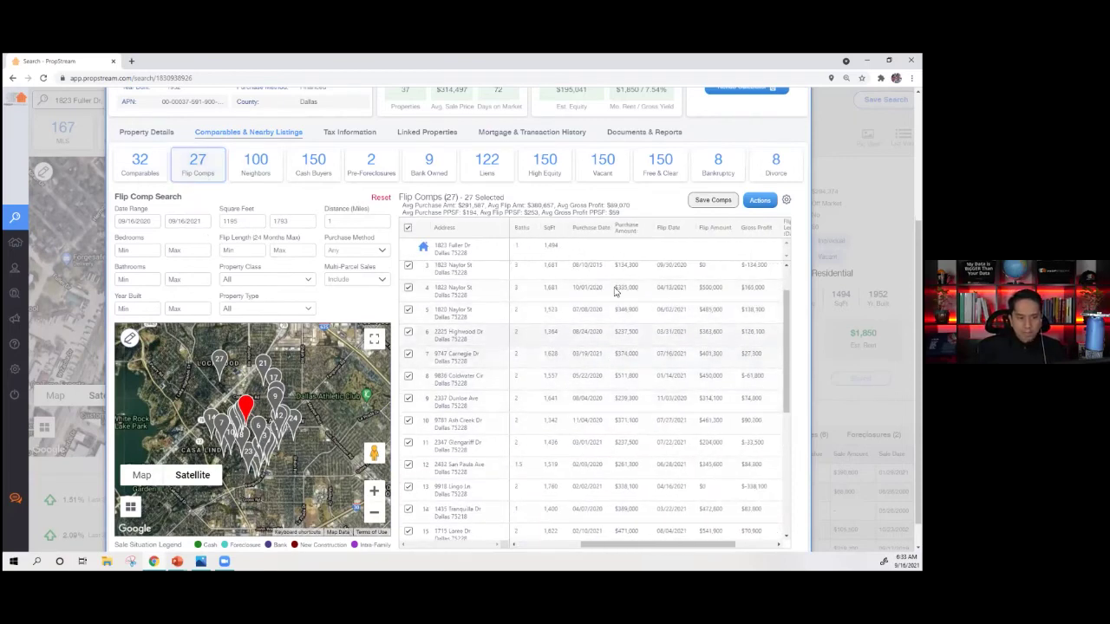
scroll(615, 326, "left", 3)
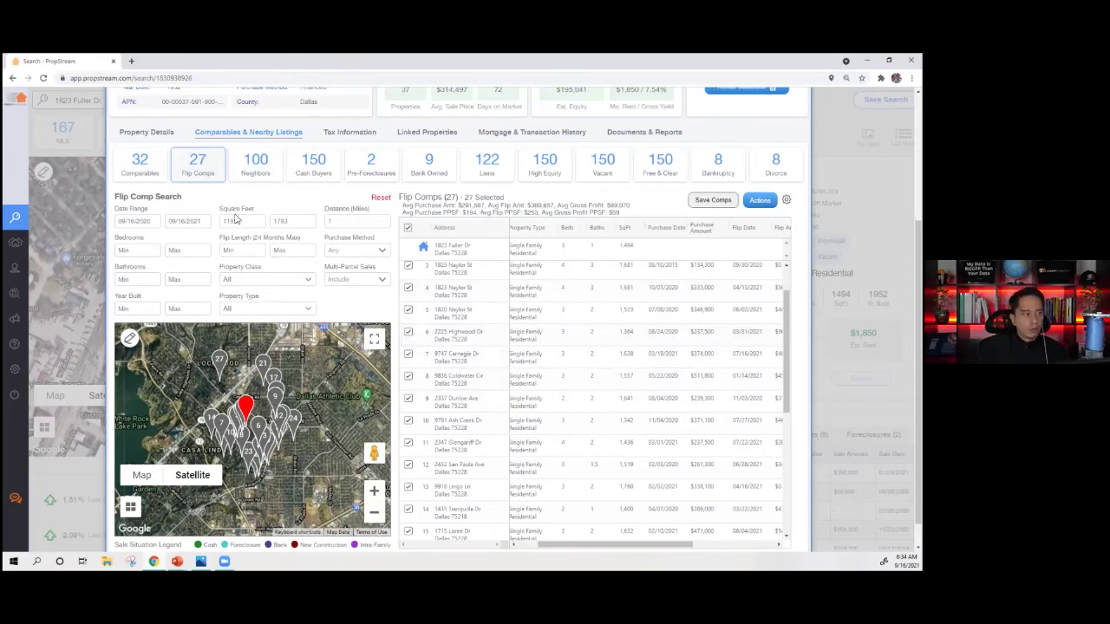
left_click(252, 168)
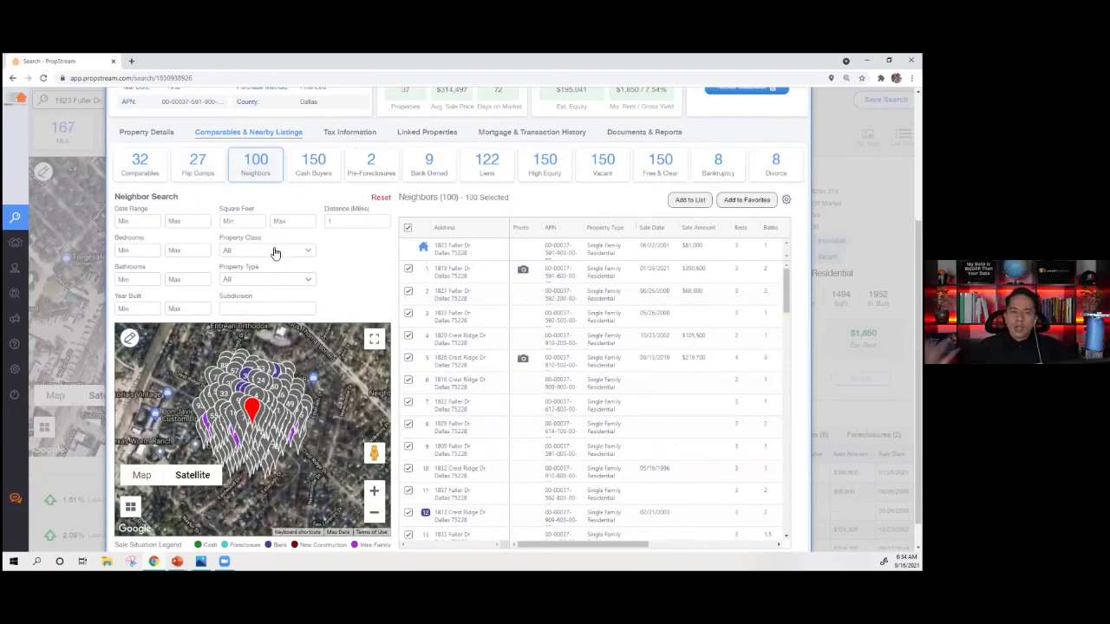
left_click(314, 169)
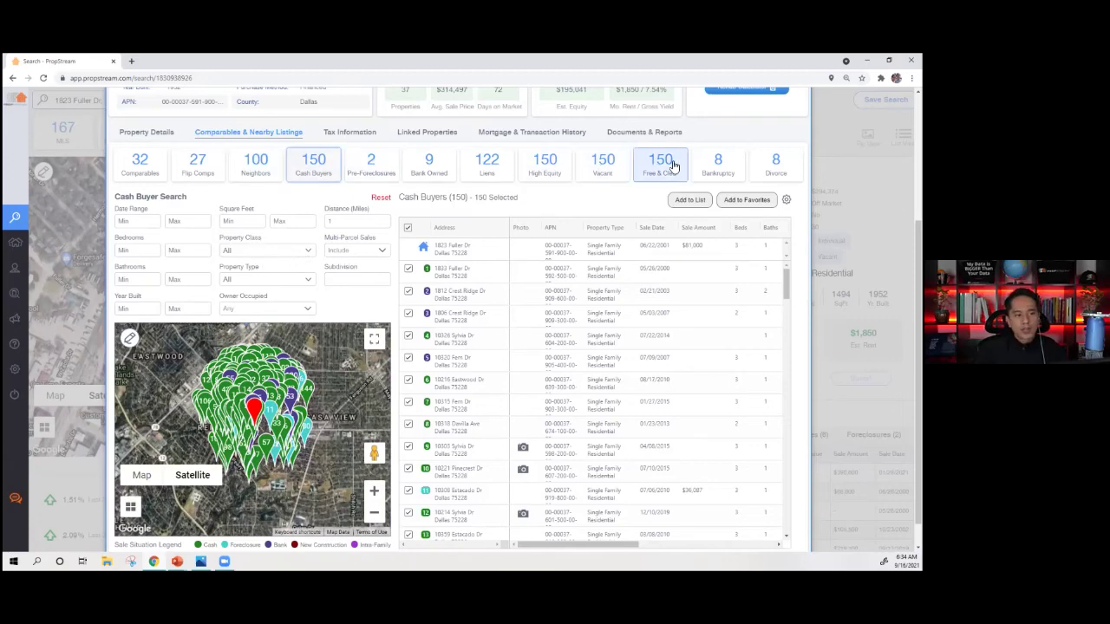
left_click(372, 172)
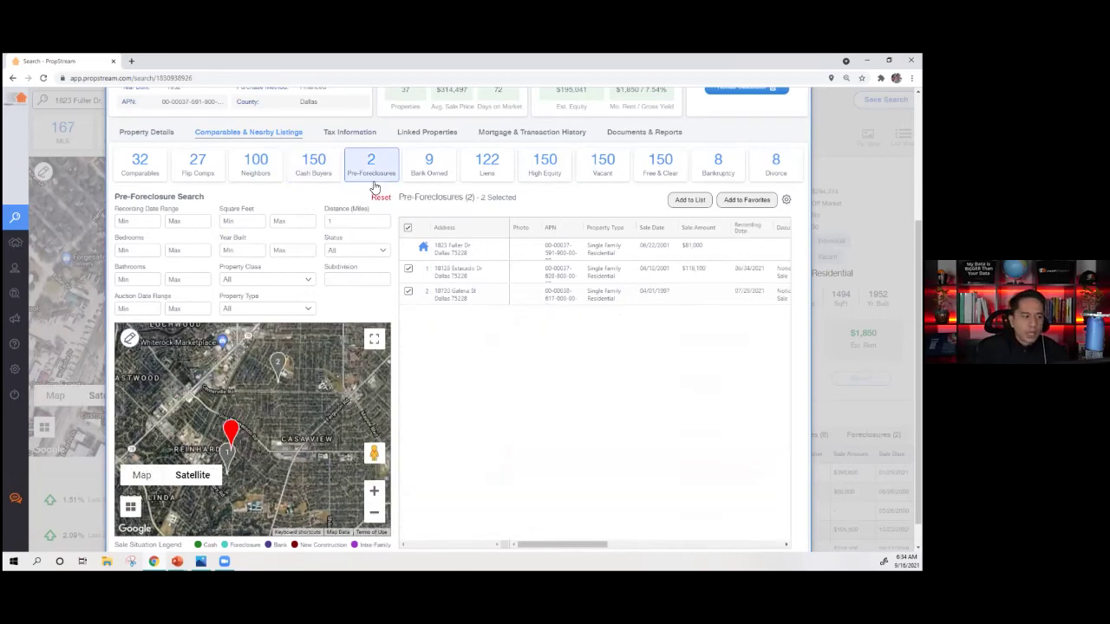
left_click(509, 179)
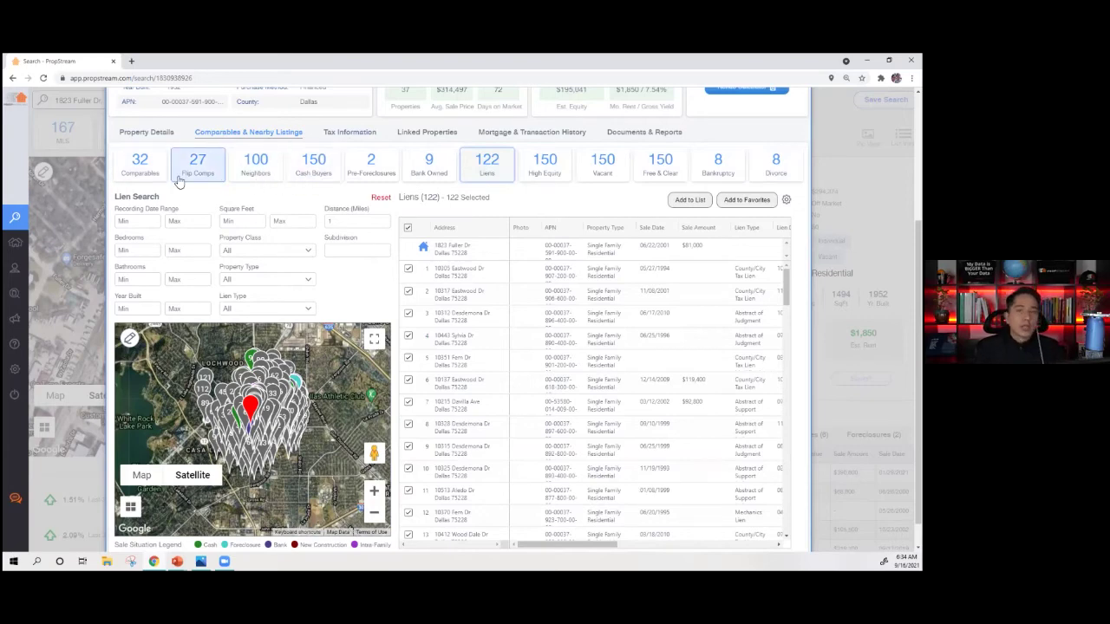
left_click(146, 177)
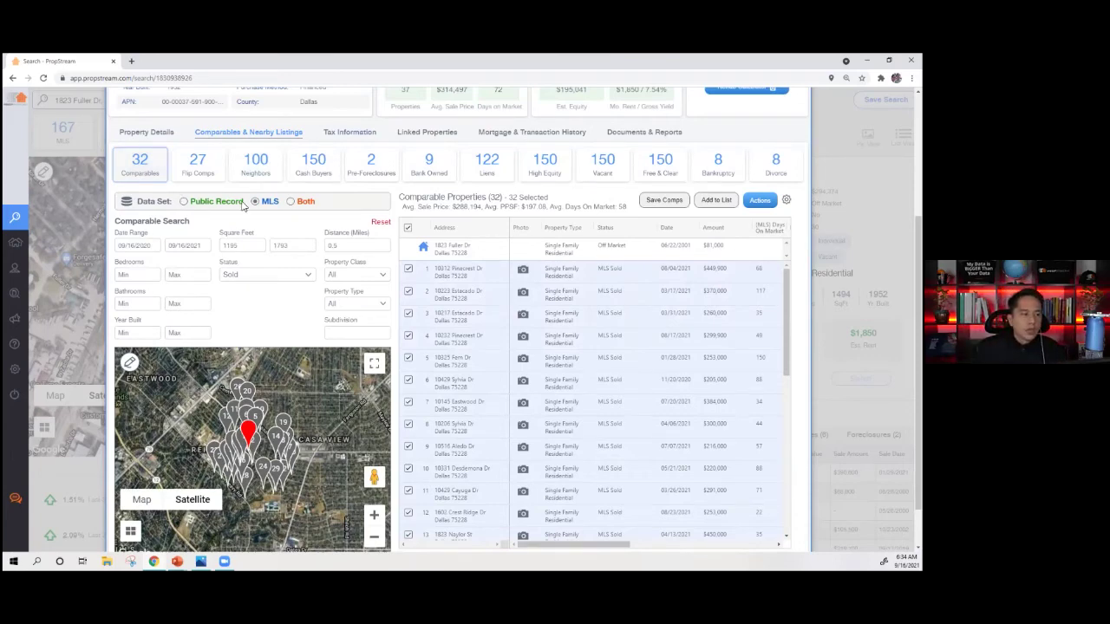
- Set the comps Date Range start to 03/01/2021
left_click(149, 248)
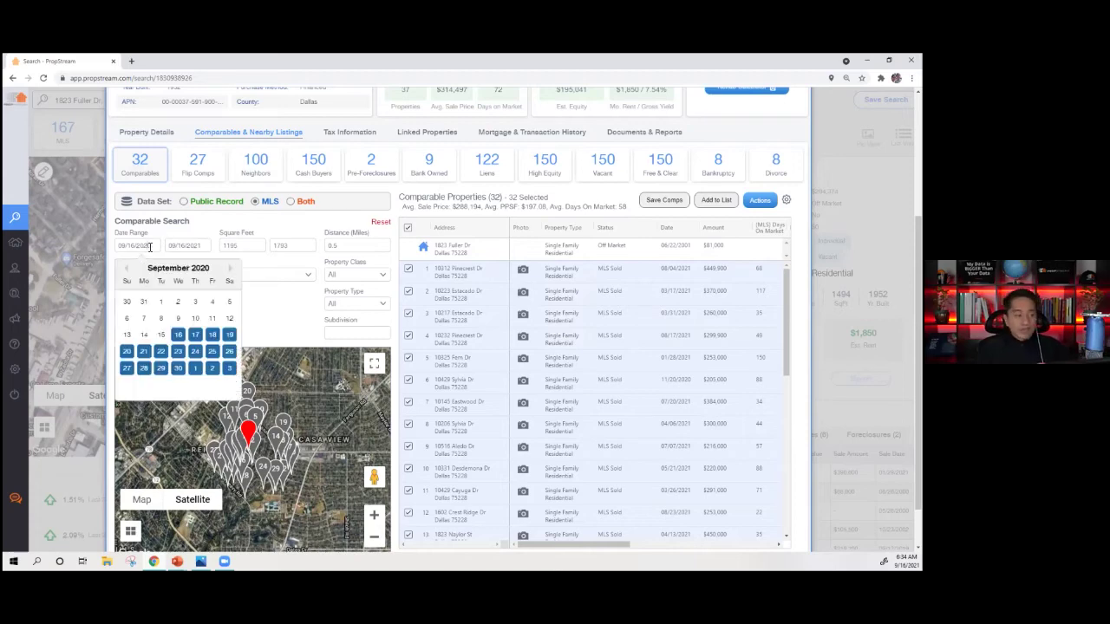
left_click(229, 271)
left_click(230, 271)
left_click(230, 271)
left_click(230, 270)
left_click(230, 271)
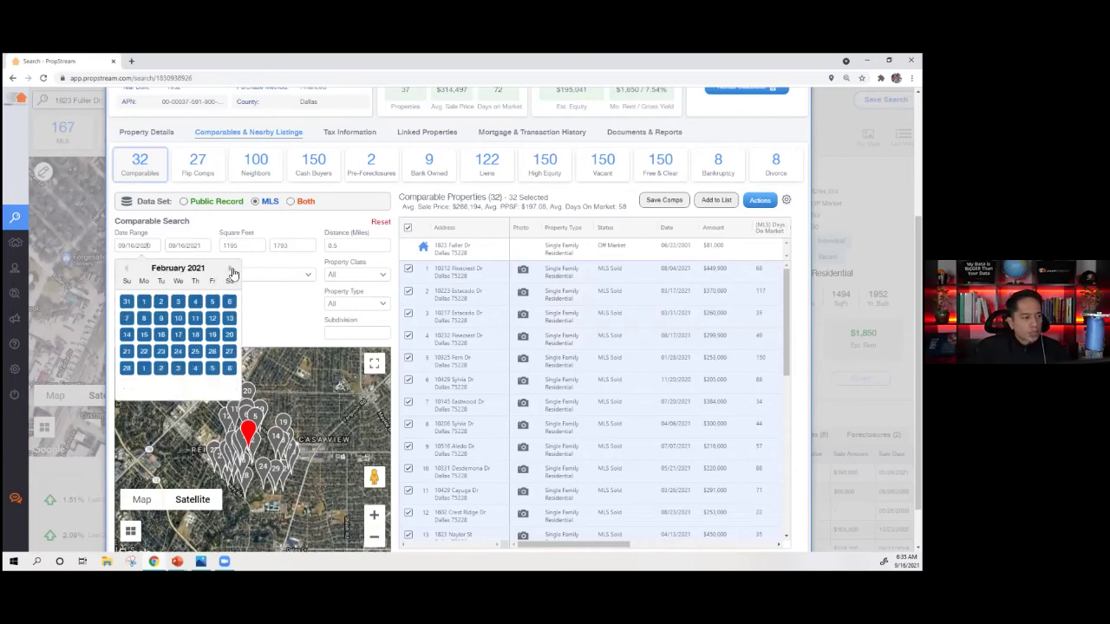
left_click(230, 271)
left_click(145, 302)
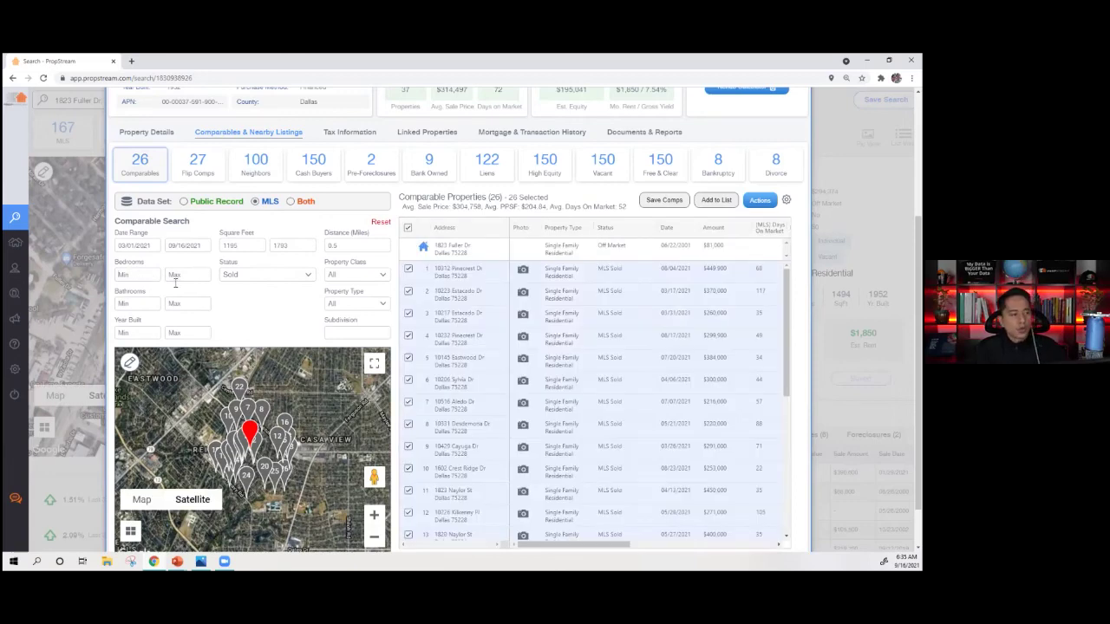
- Check the subject's beds and baths, then set Bedrooms Min 3 and Bathrooms Min 1
scroll(175, 282, "up", 2)
left_click_drag(143, 138, 198, 144)
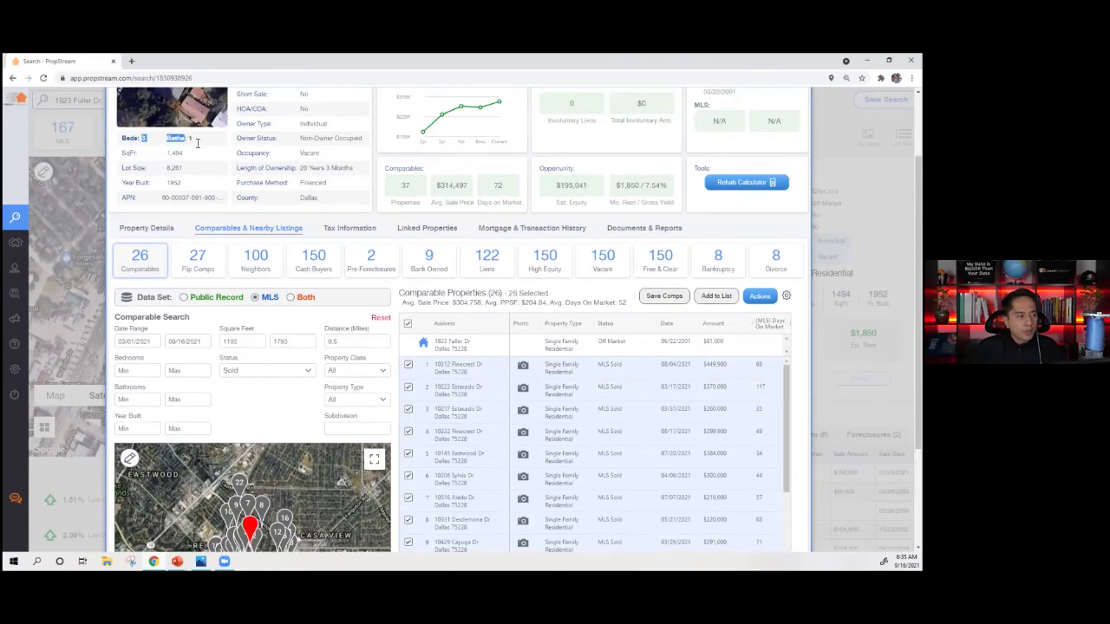
scroll(174, 286, "down", 1)
left_click(146, 322)
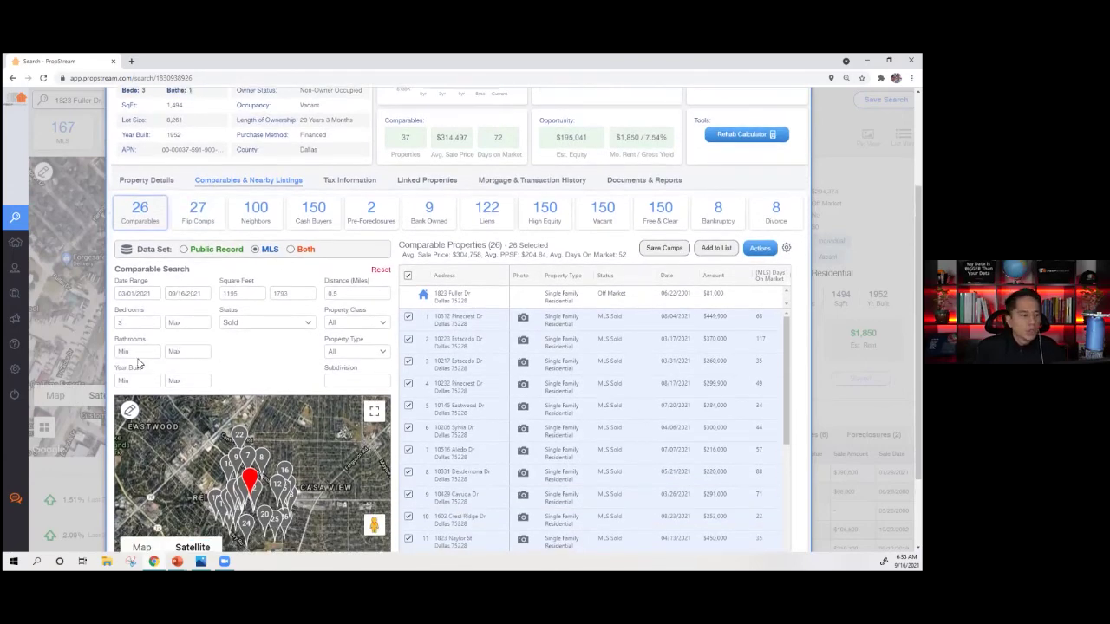
left_click(136, 356)
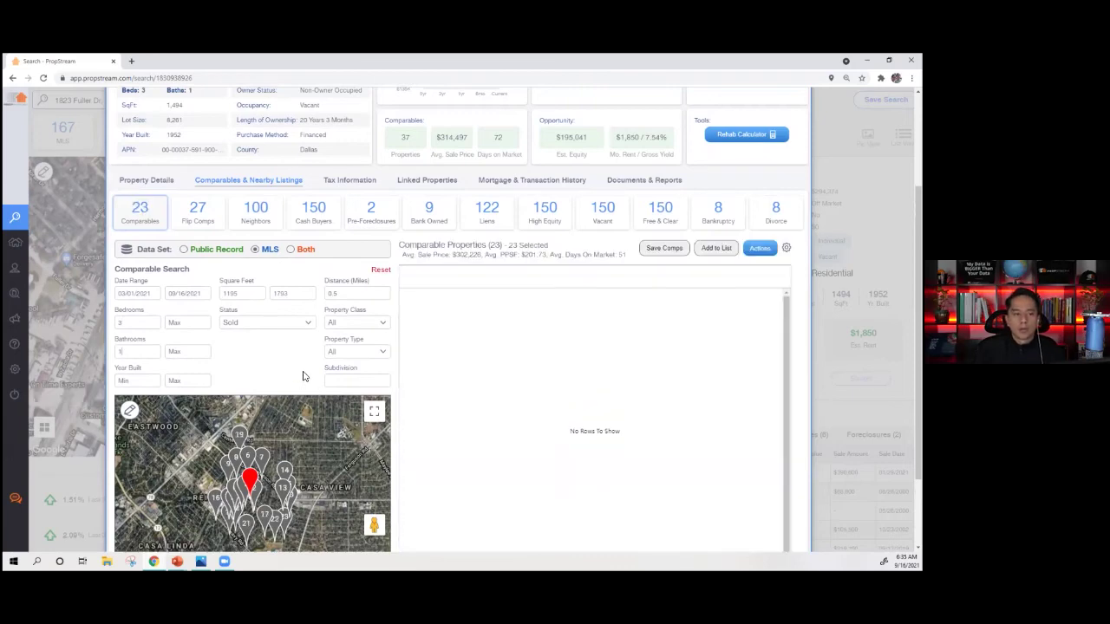
- Exclude and re-include the tenth comp, then set Bedrooms Max to 3
scroll(276, 356, "down", 1)
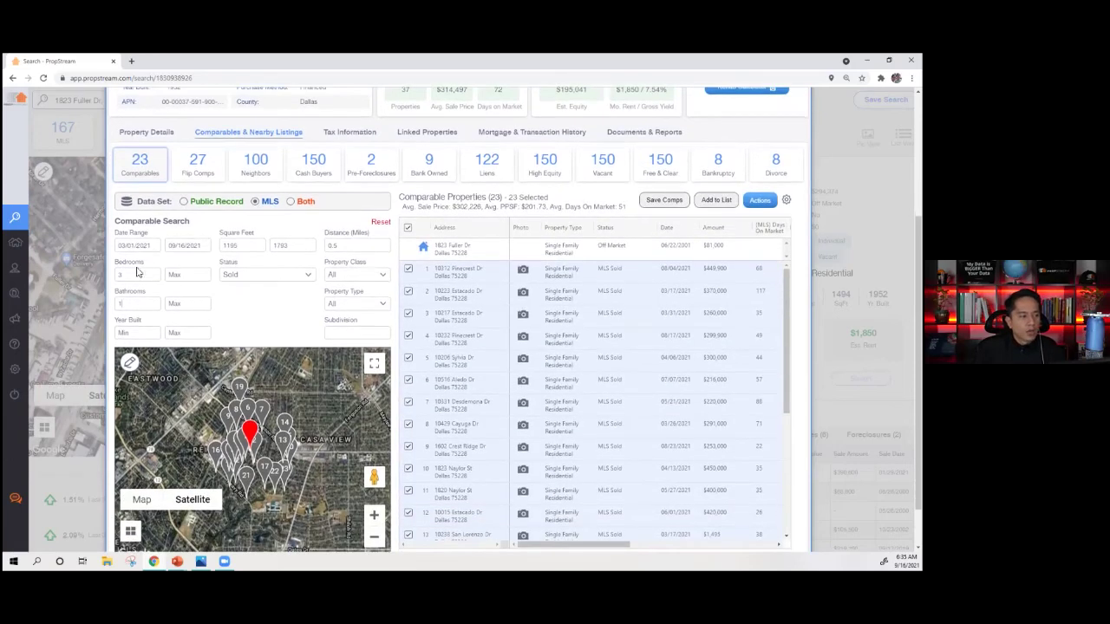
scroll(682, 335, "right", 4)
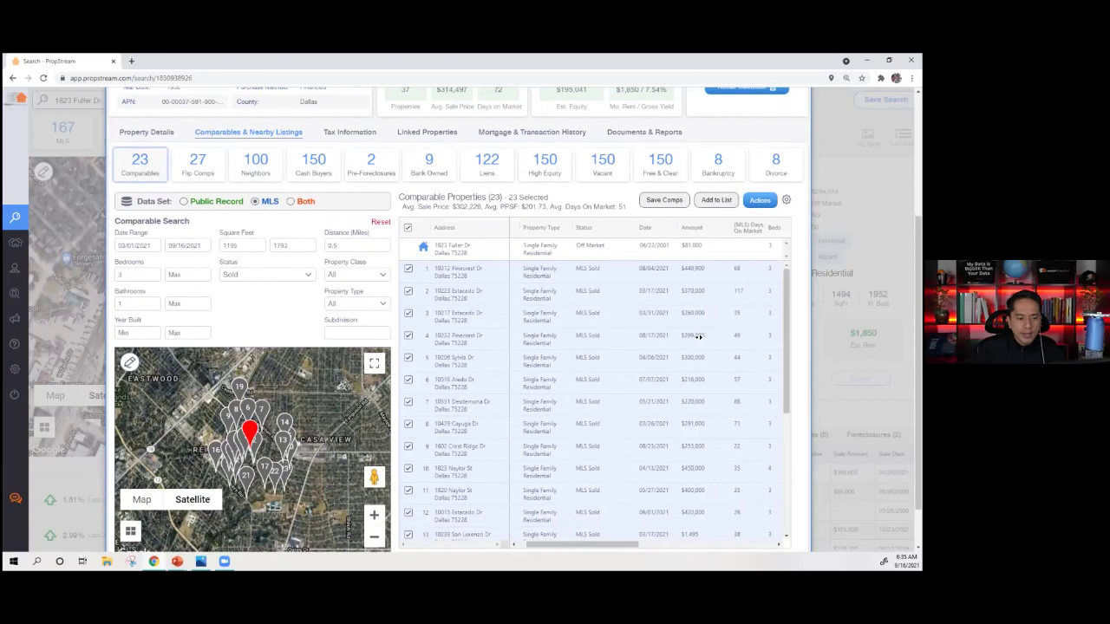
scroll(716, 425, "down", 1)
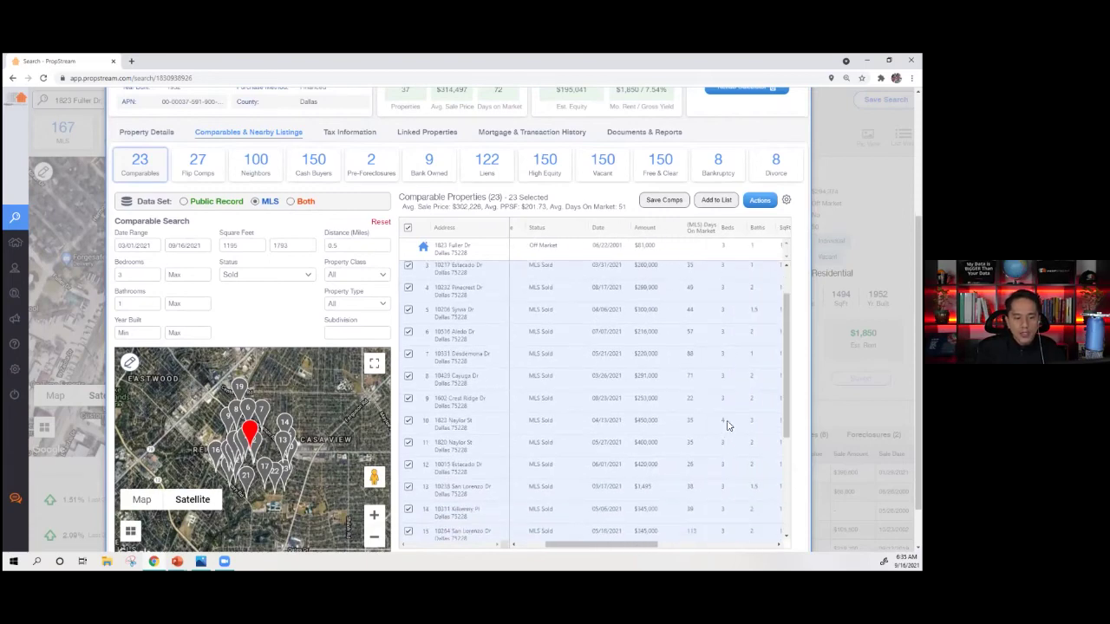
left_click(721, 423)
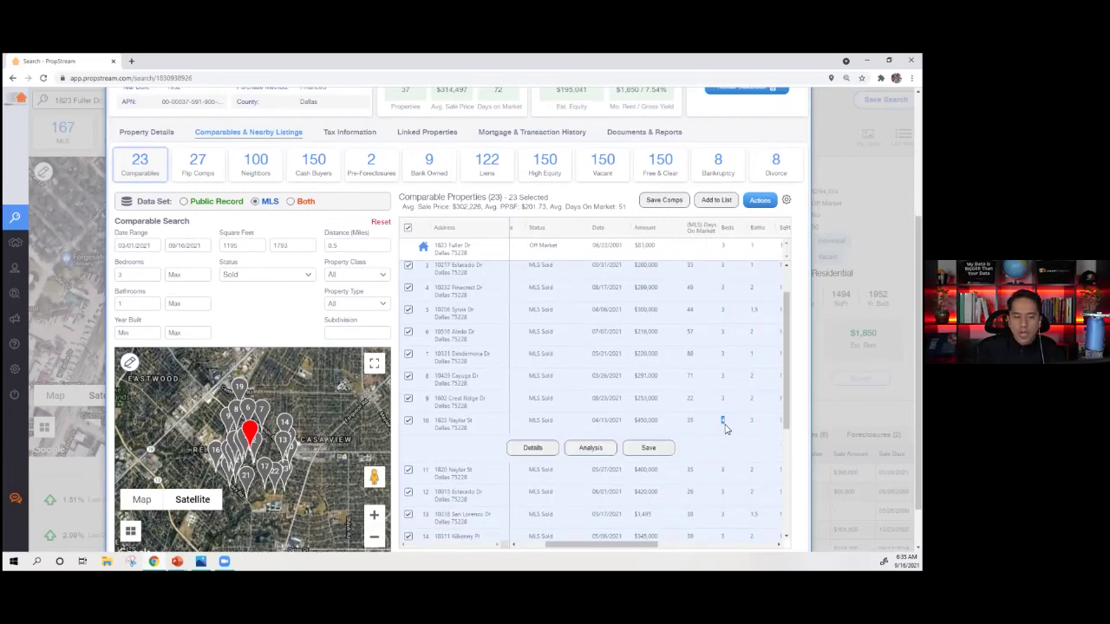
left_click(409, 422)
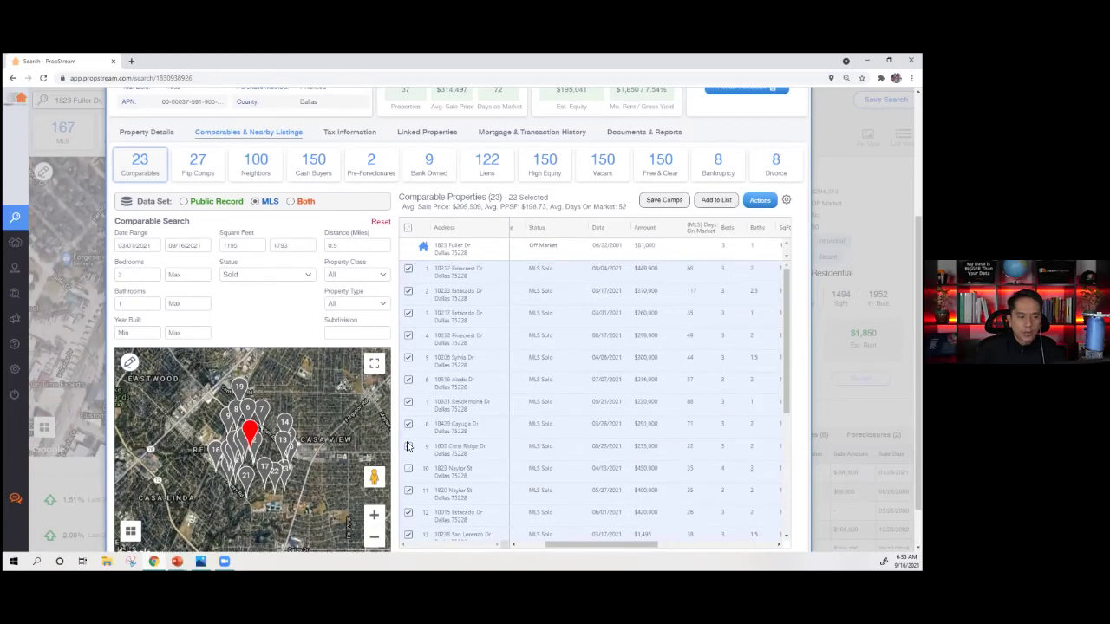
left_click(406, 469)
left_click(193, 275)
type("3")
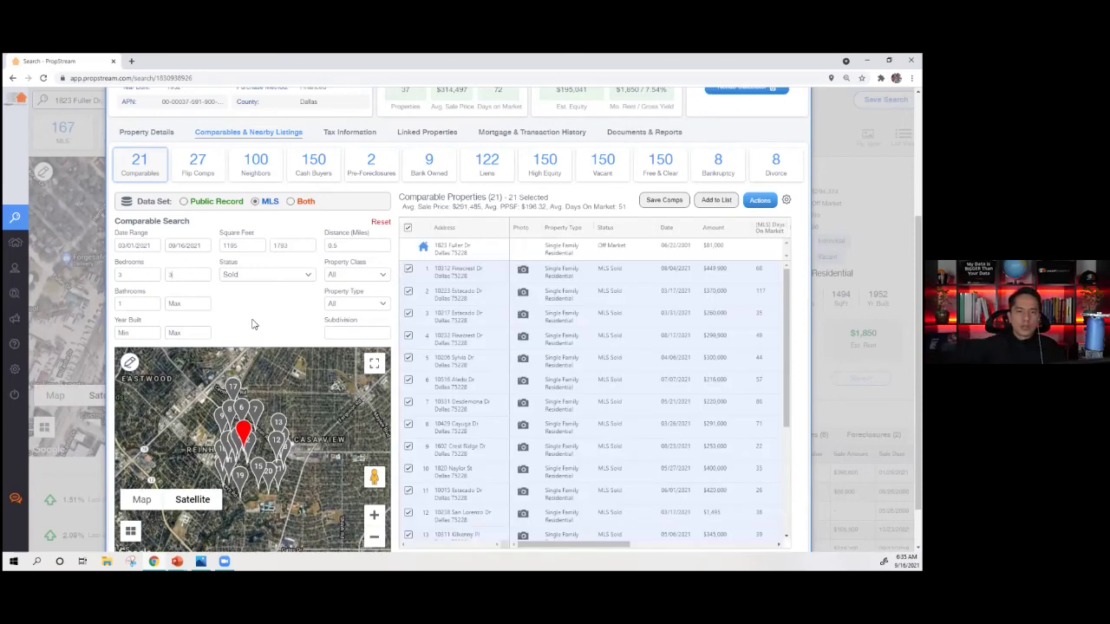
- Set Bathrooms Max to 1 and try the Public Record and Both data sets with their sale options
left_click(207, 306)
type("1")
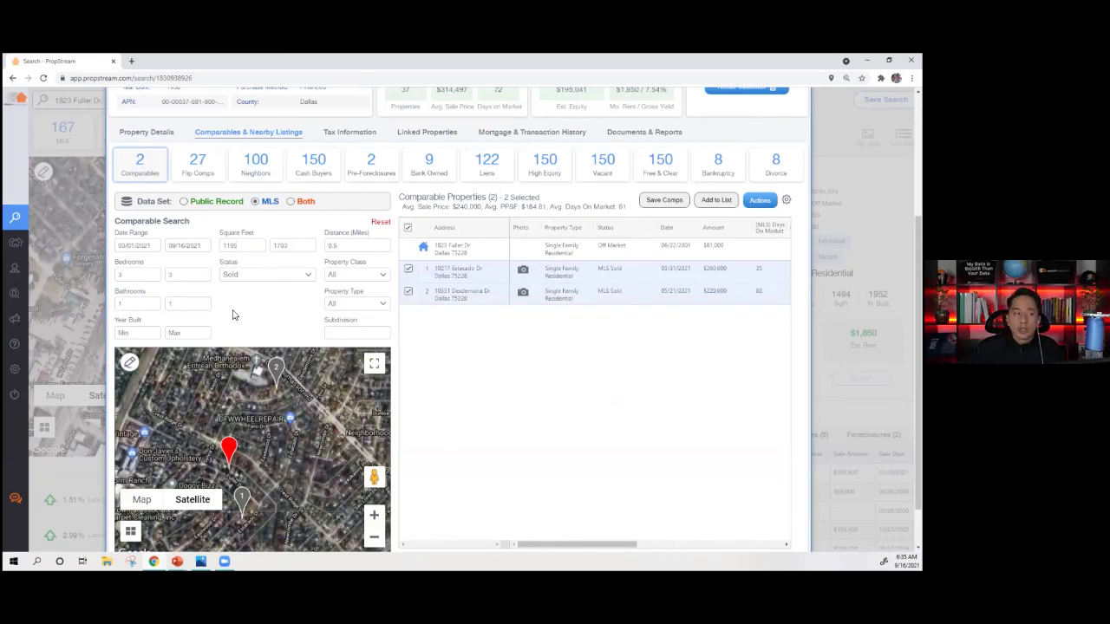
left_click(250, 274)
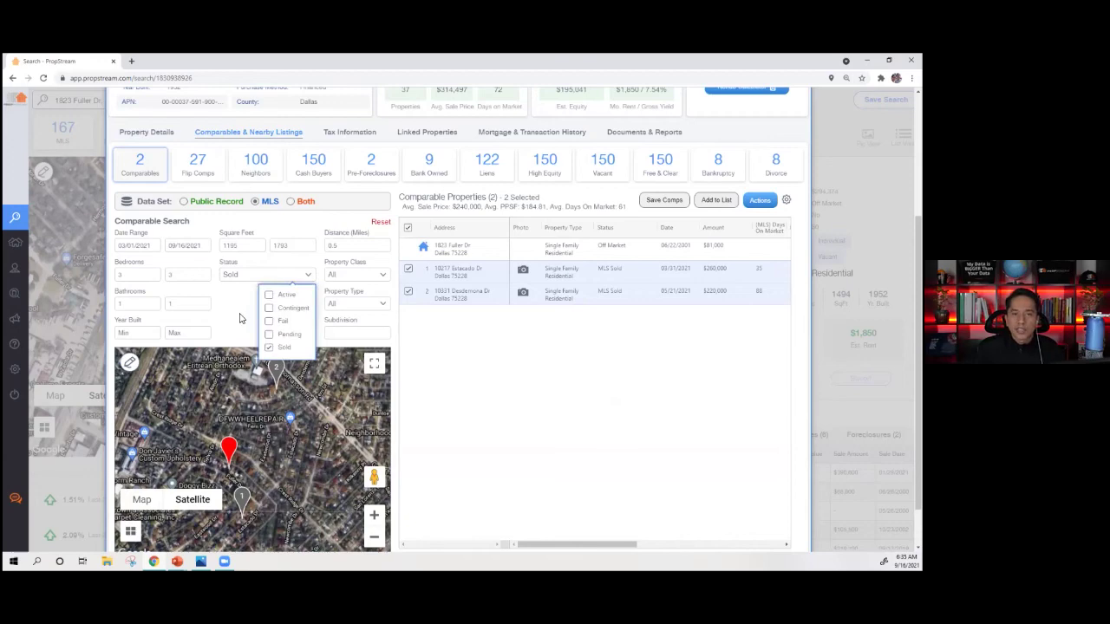
left_click(204, 205)
left_click(253, 318)
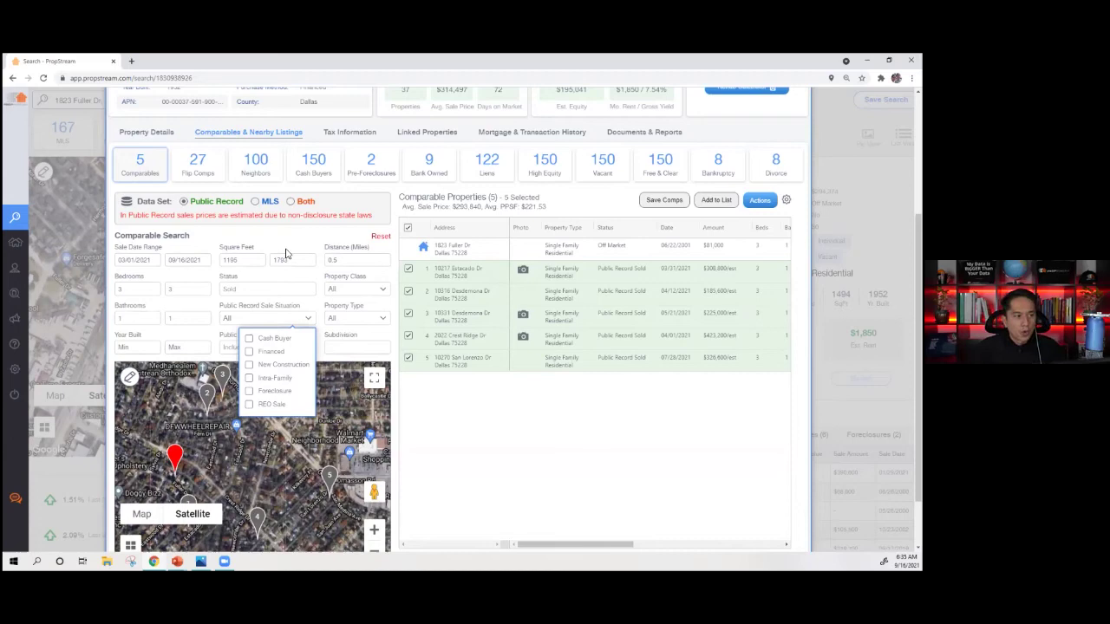
left_click(305, 203)
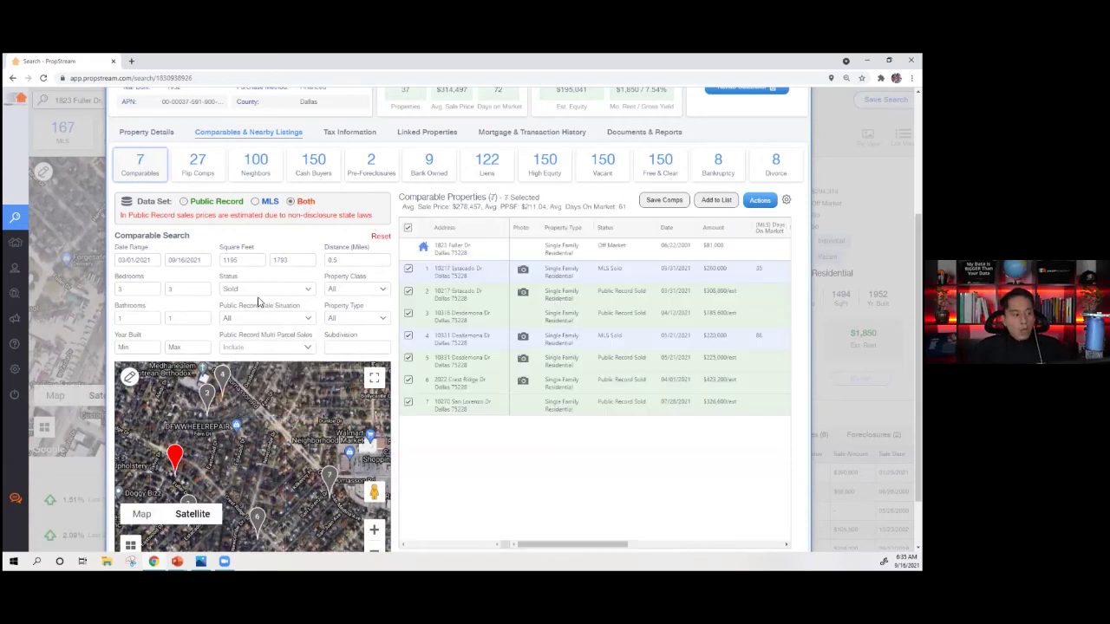
- Limit public record sales to Financed and switch the Data Set to MLS only
left_click(254, 291)
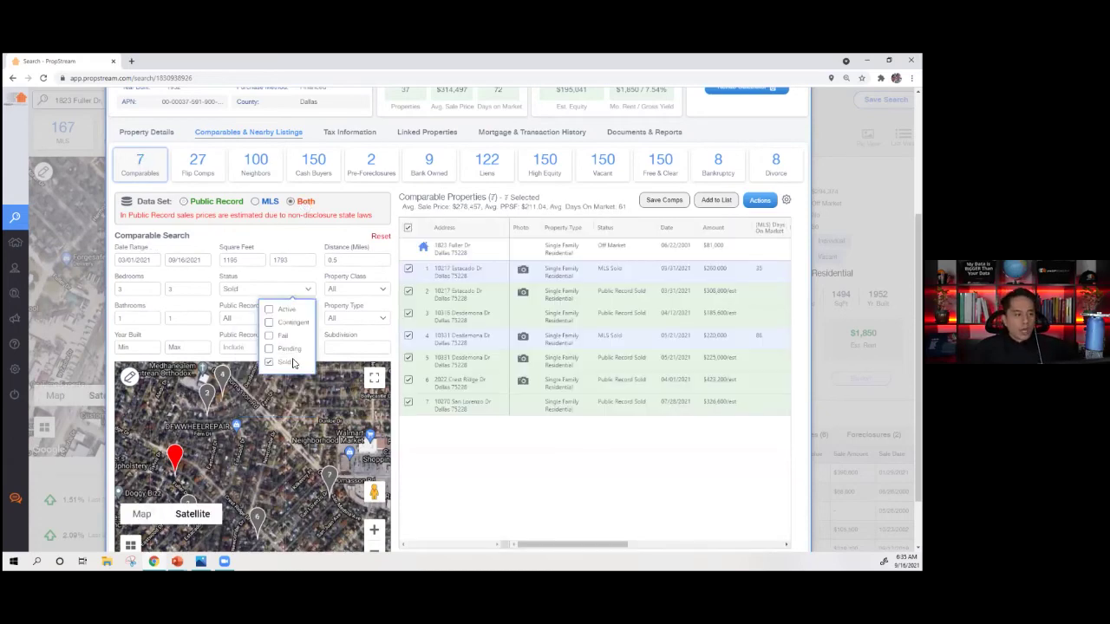
left_click(261, 289)
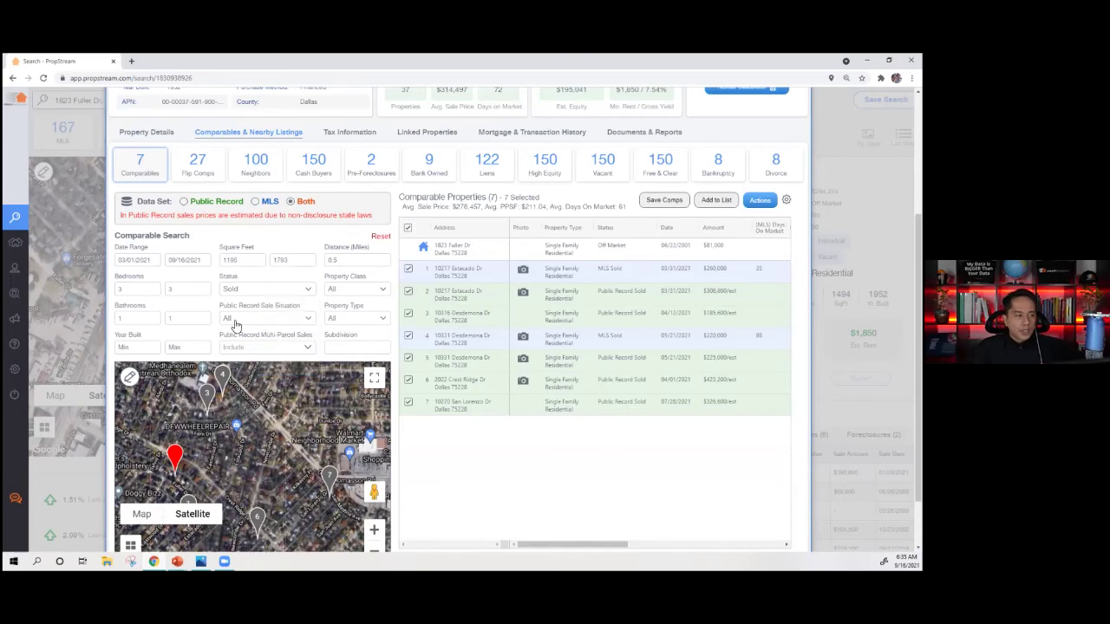
left_click(234, 319)
left_click(261, 353)
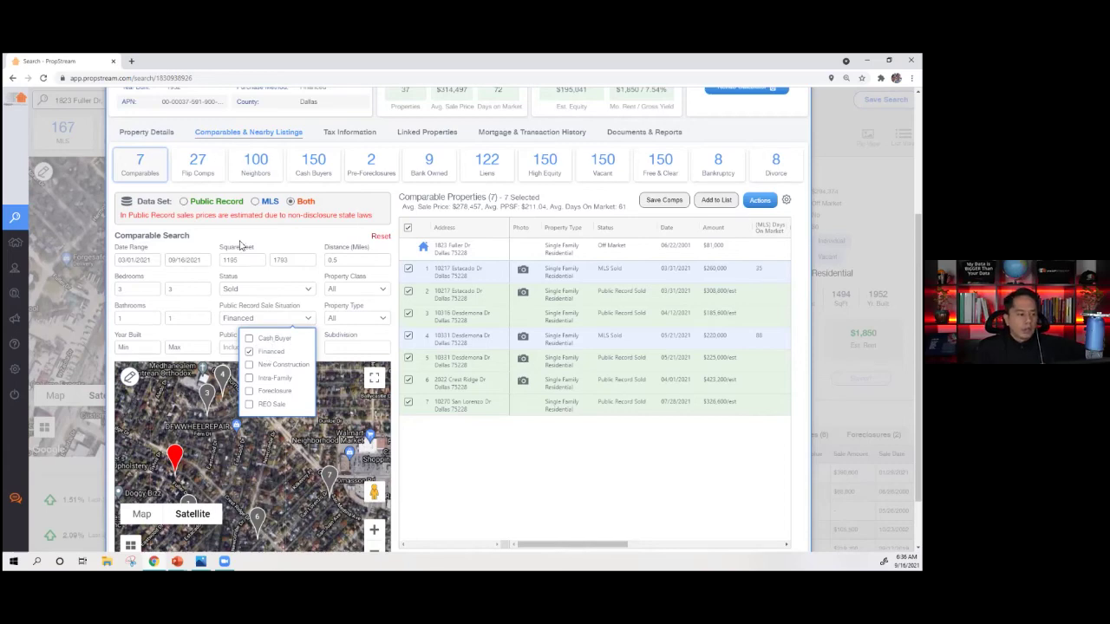
left_click(256, 202)
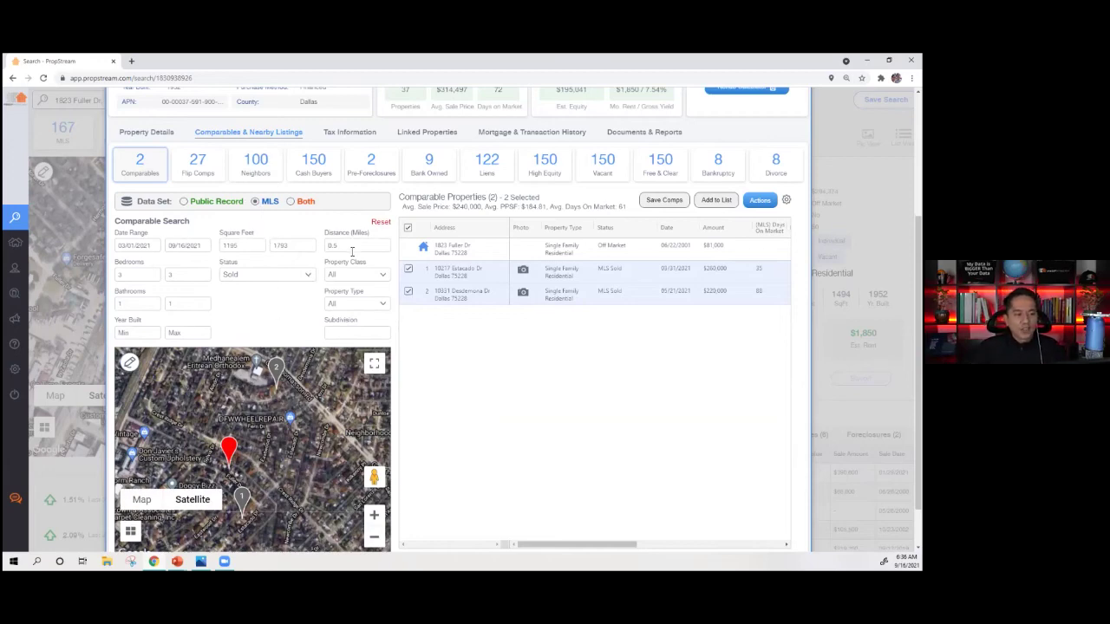
- Widen the comp Distance to 1 mile and restrict Property Class to Residential
left_click(337, 299)
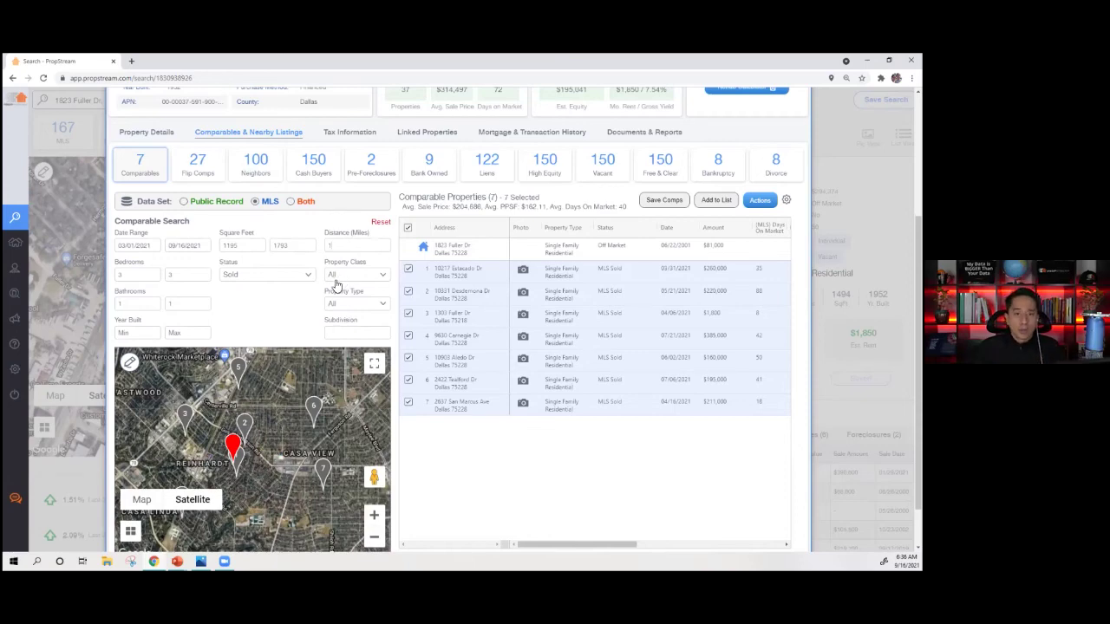
left_click(336, 278)
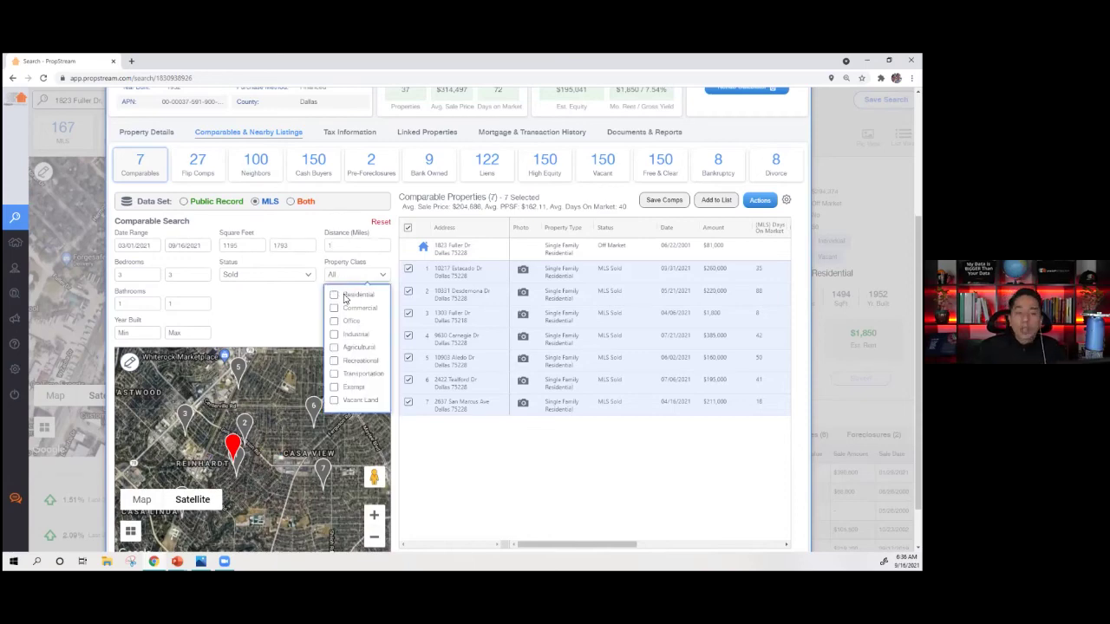
left_click(335, 296)
left_click(299, 311)
- Restrict the Property Type to Single Family, leaving 7 comparables
left_click(340, 312)
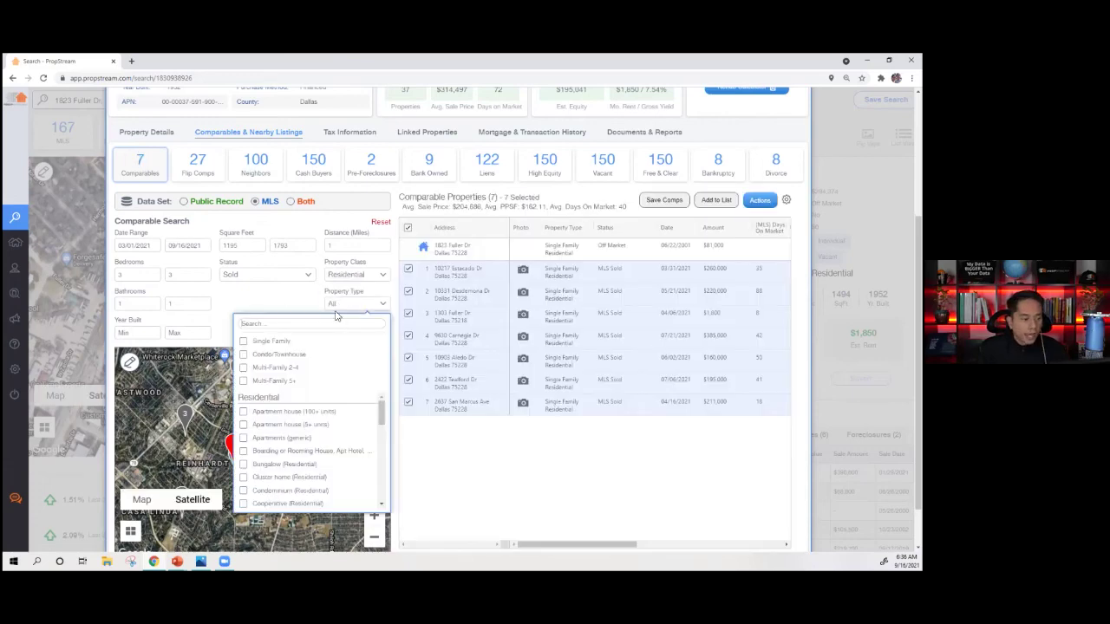
scroll(304, 426, "down", 4)
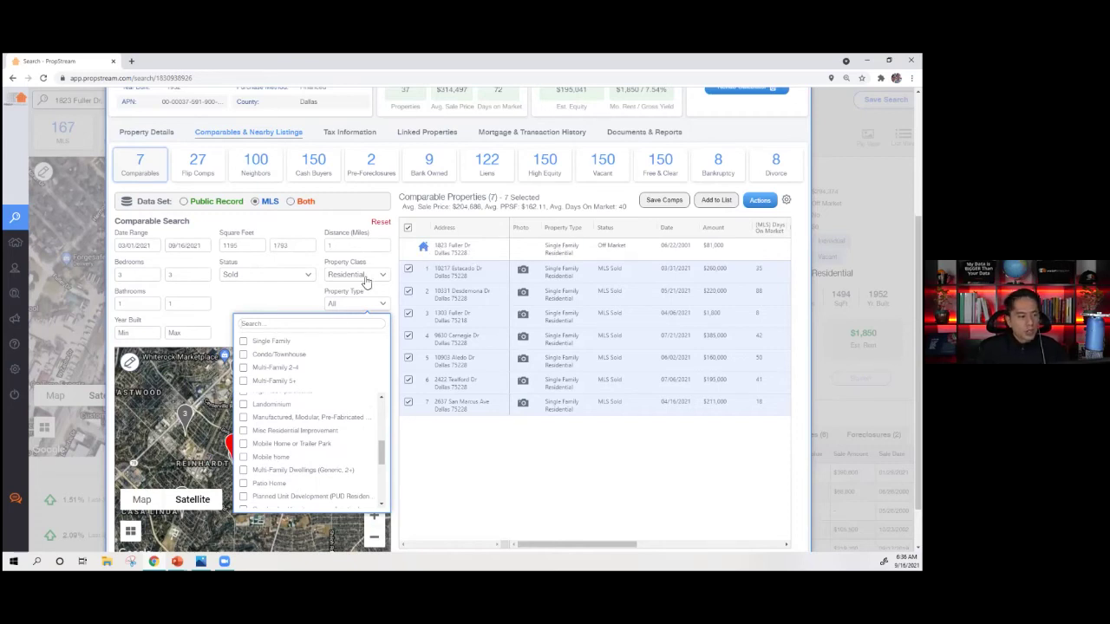
left_click(265, 342)
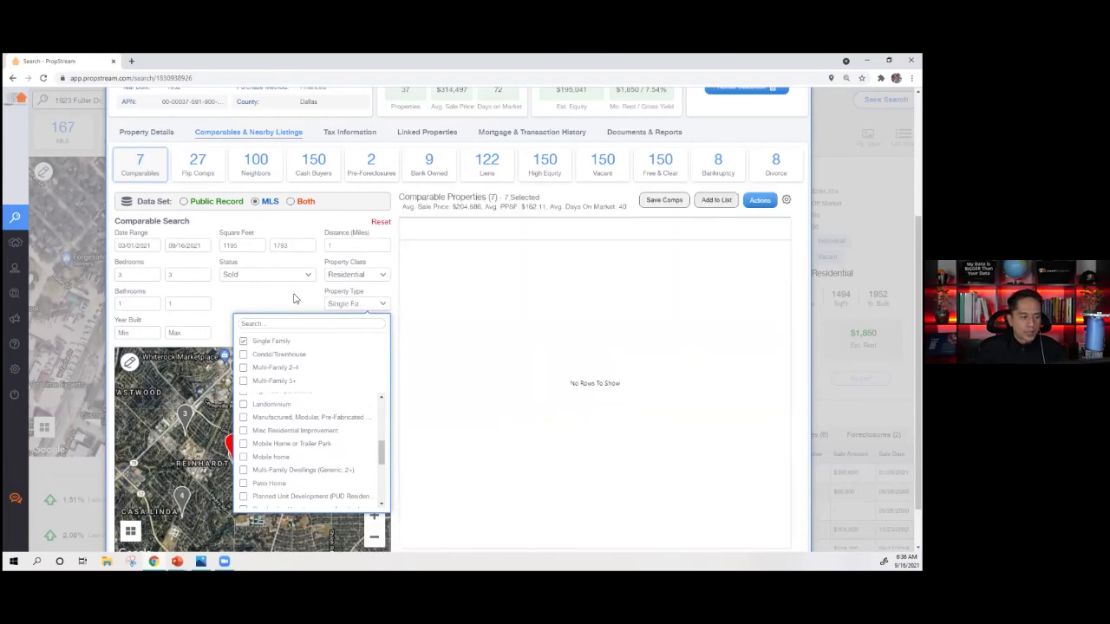
left_click(299, 298)
scroll(647, 444, "right", 3)
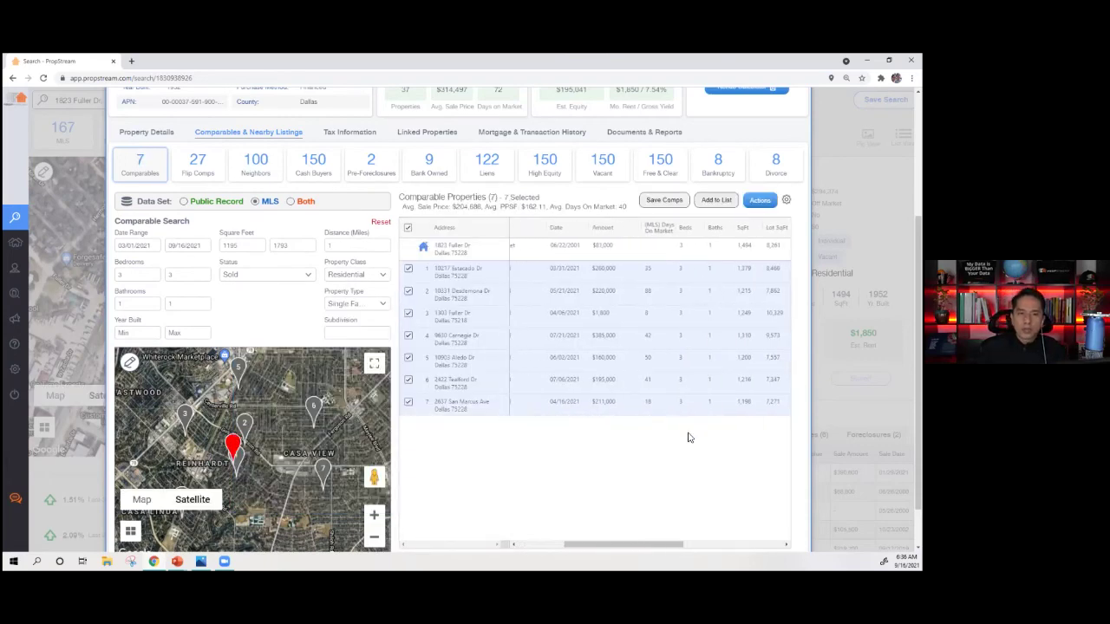
scroll(692, 434, "left", 3)
- Recentre the satellite map on the comps and inspect the $1,800 sale amount in row 3
left_click_drag(261, 472, 282, 447)
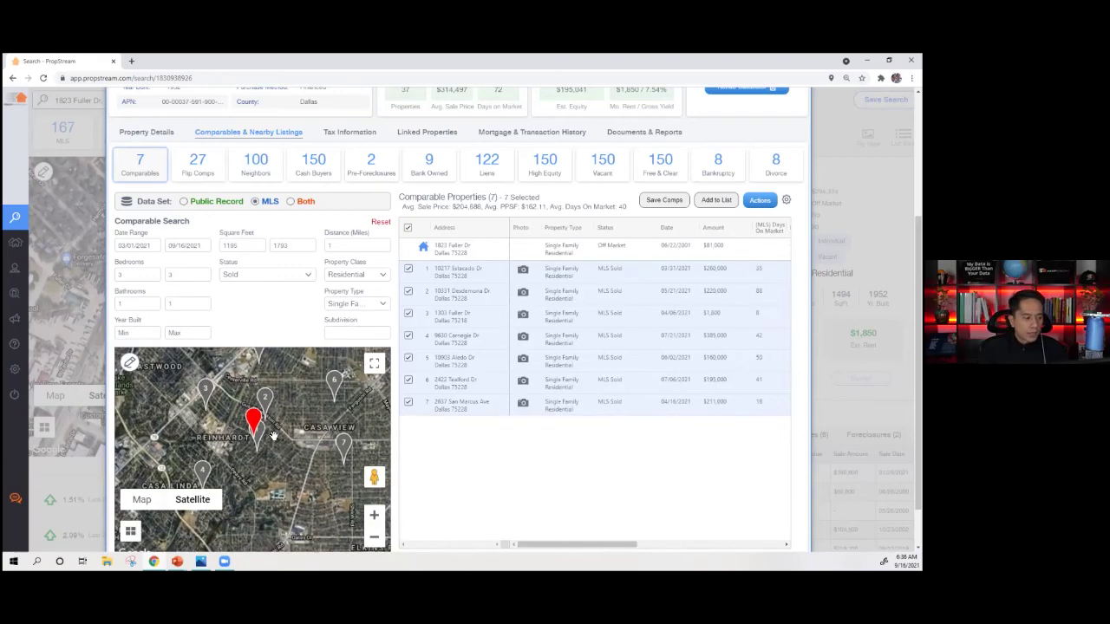
left_click_drag(316, 385, 299, 404)
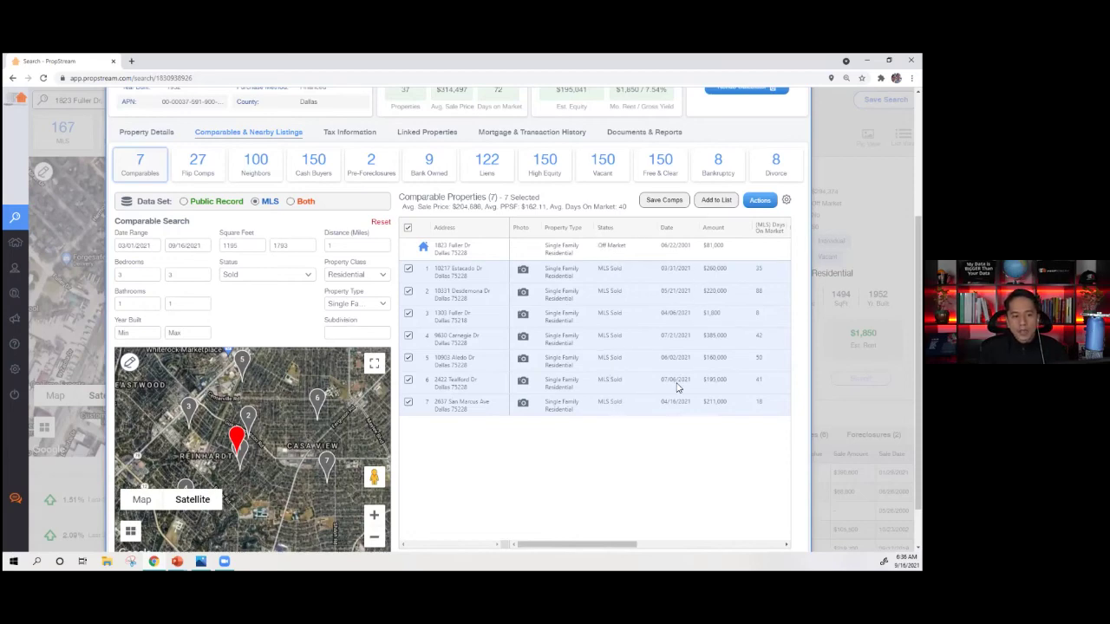
double_click(710, 314)
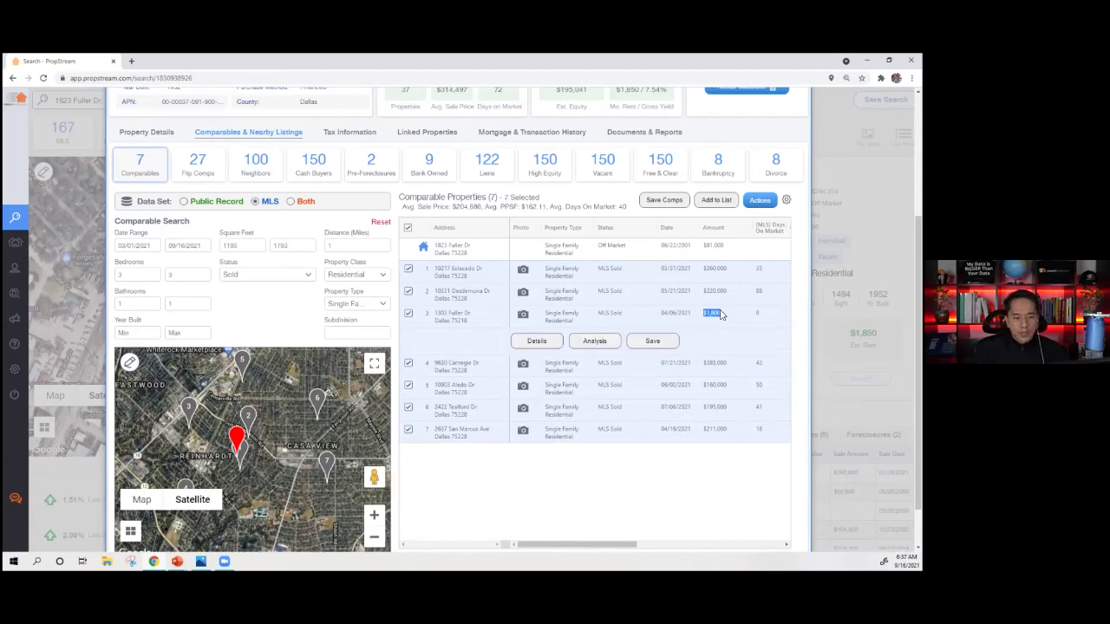
scroll(619, 480, "right", 3)
scroll(626, 476, "right", 2)
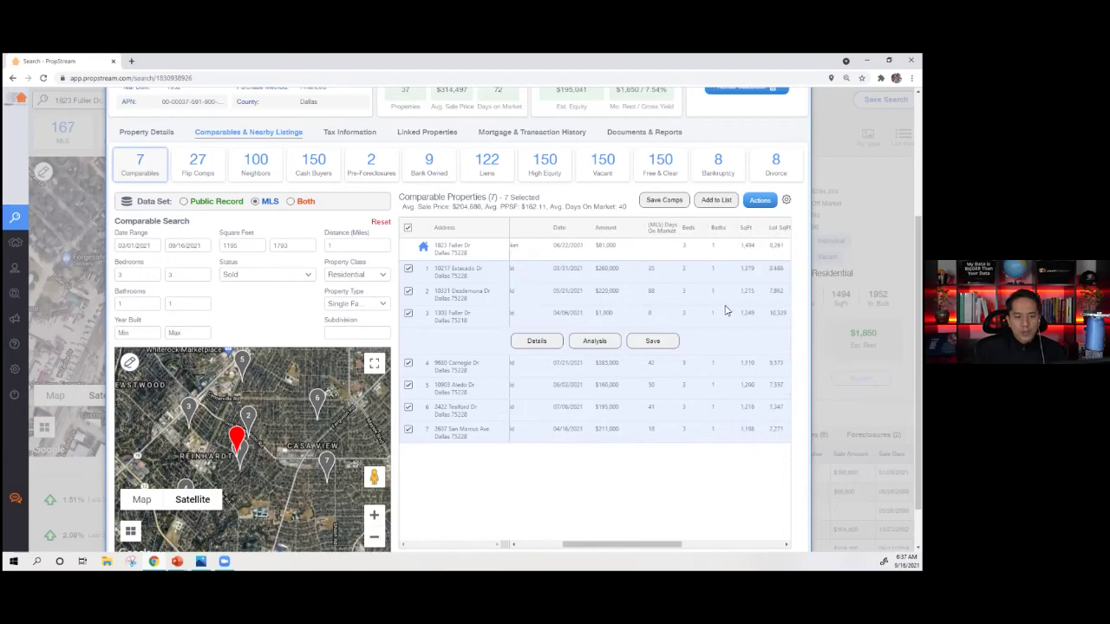
left_click_drag(617, 314, 598, 318)
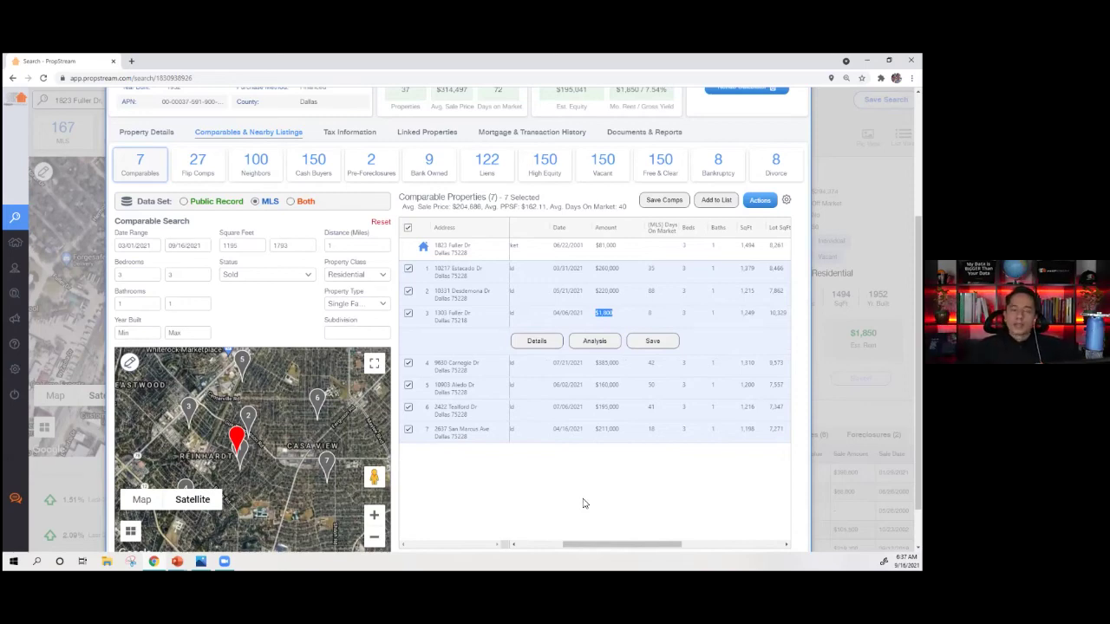
left_click(669, 478)
scroll(607, 480, "left", 3)
left_click(408, 313)
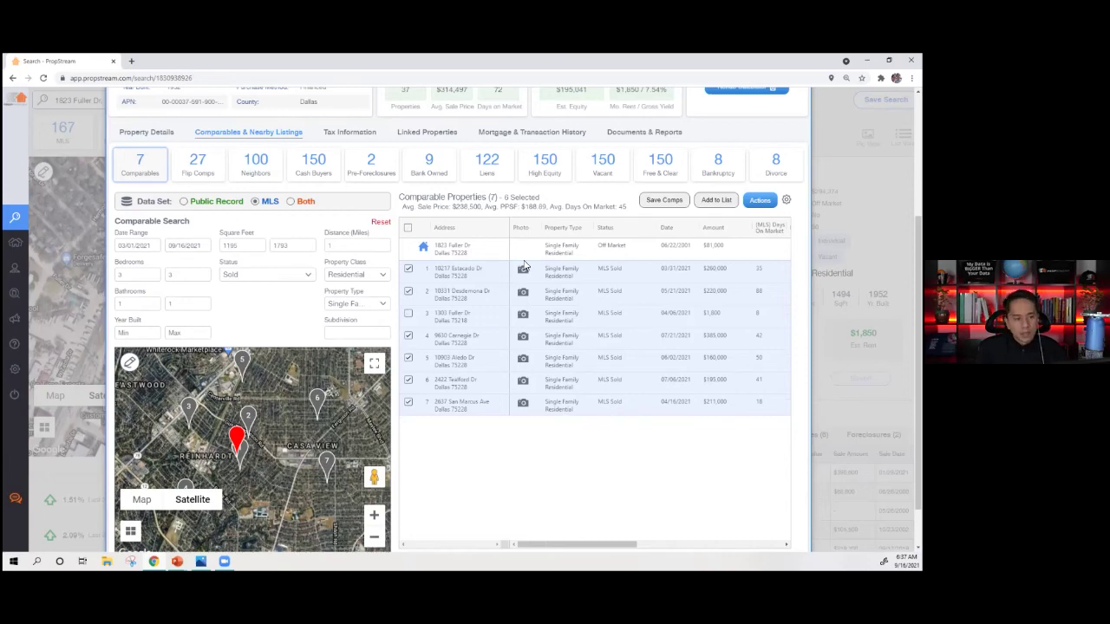
left_click_drag(728, 270, 704, 270)
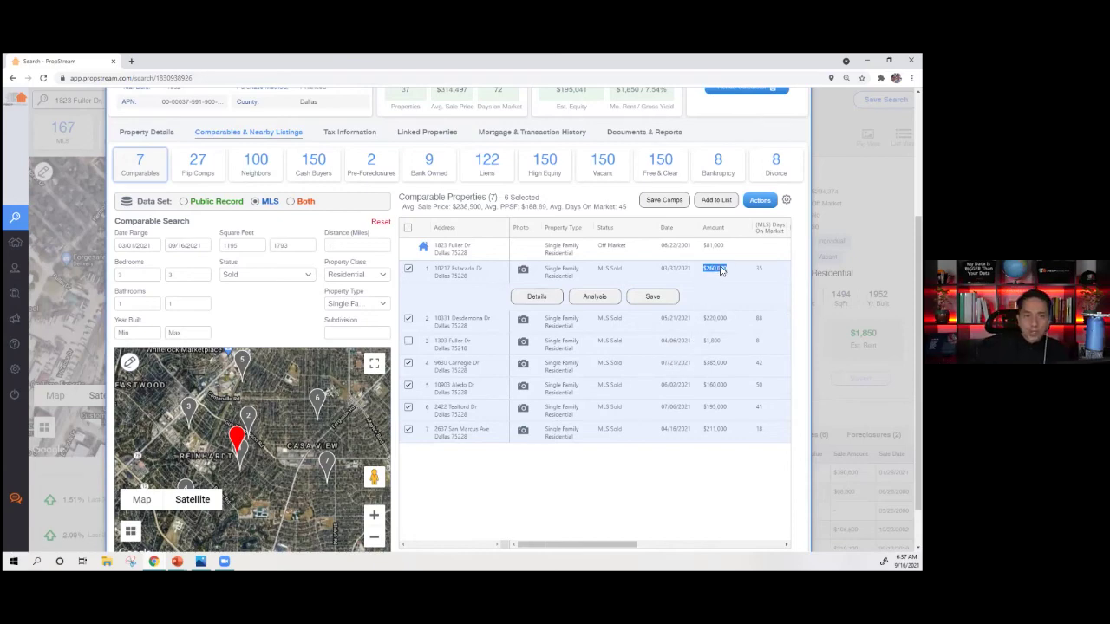
left_click(524, 271)
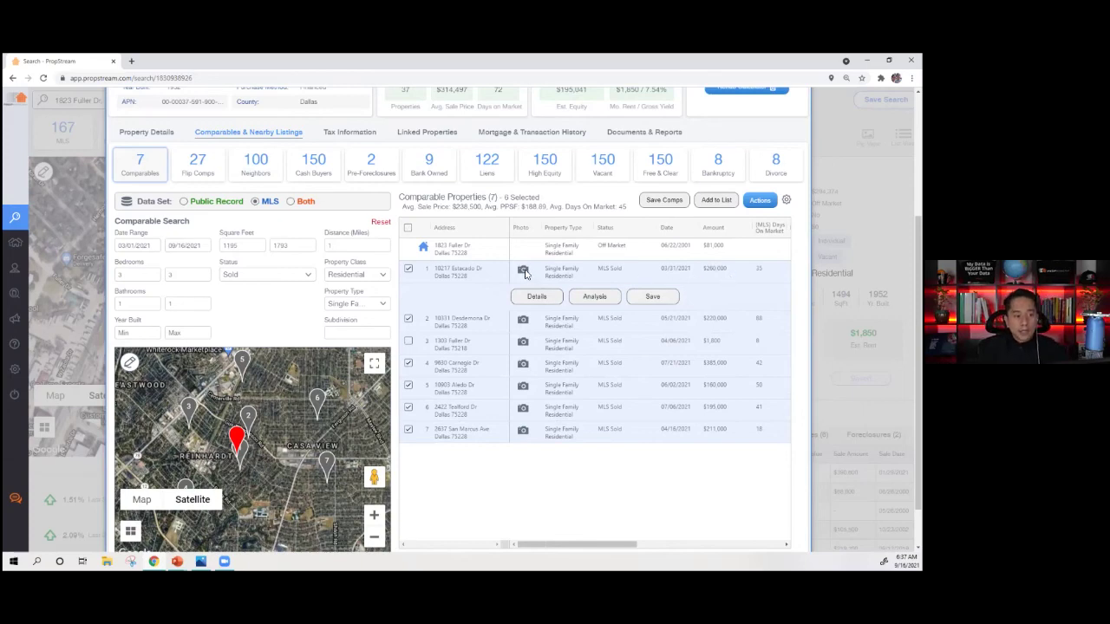
scroll(109, 352, "down", 4)
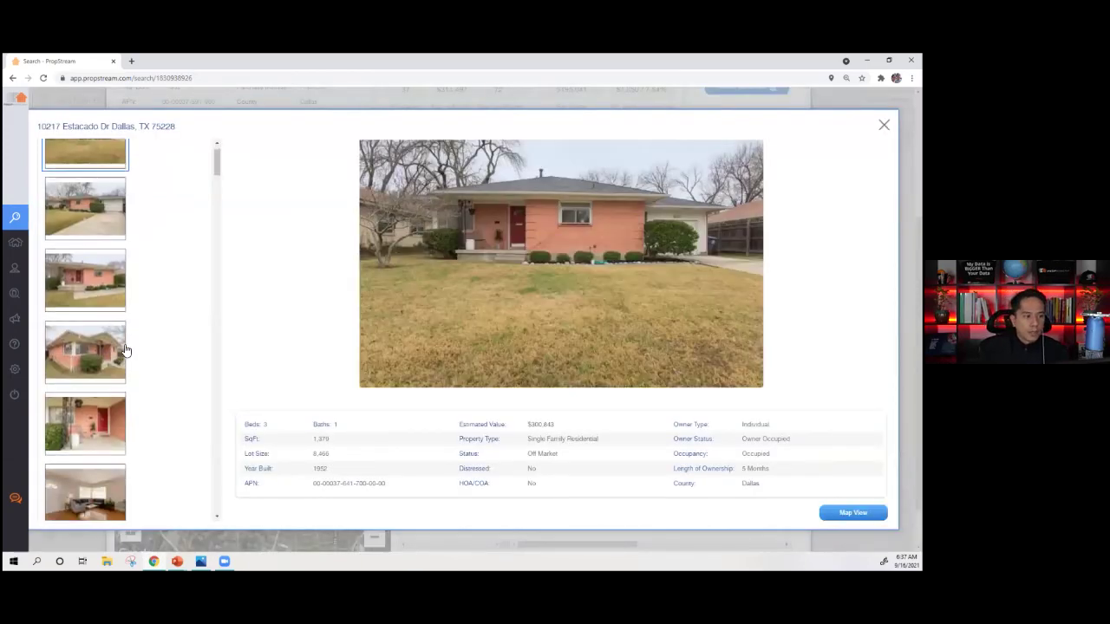
left_click(81, 299)
left_click(92, 361)
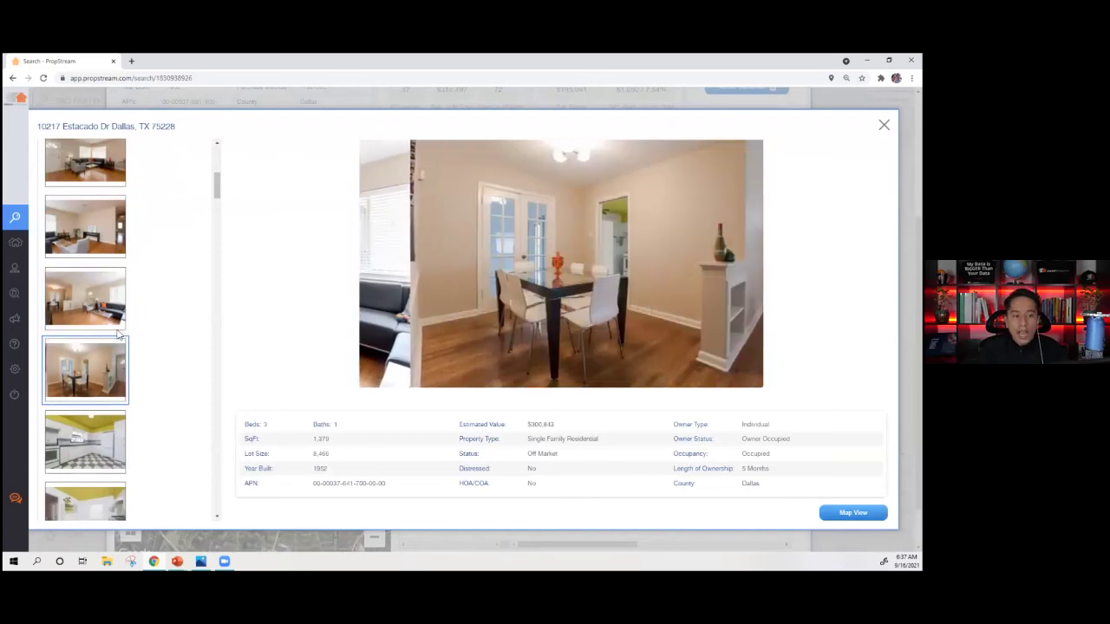
scroll(118, 343, "down", 2)
scroll(118, 343, "down", 1)
left_click(100, 392)
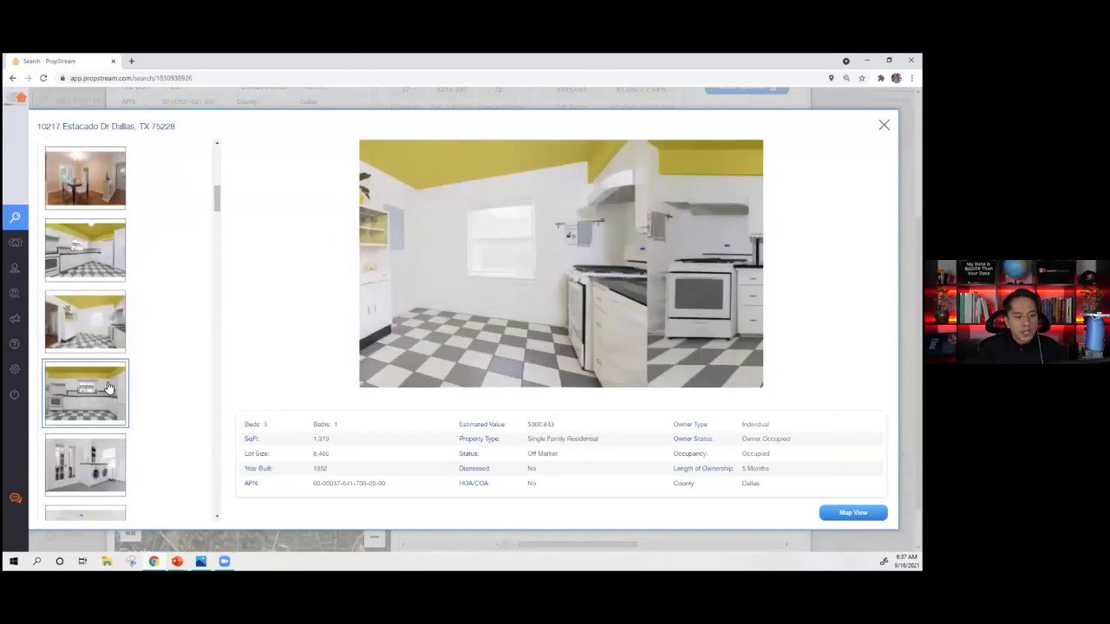
scroll(113, 360, "down", 1)
left_click(116, 368)
left_click(113, 422)
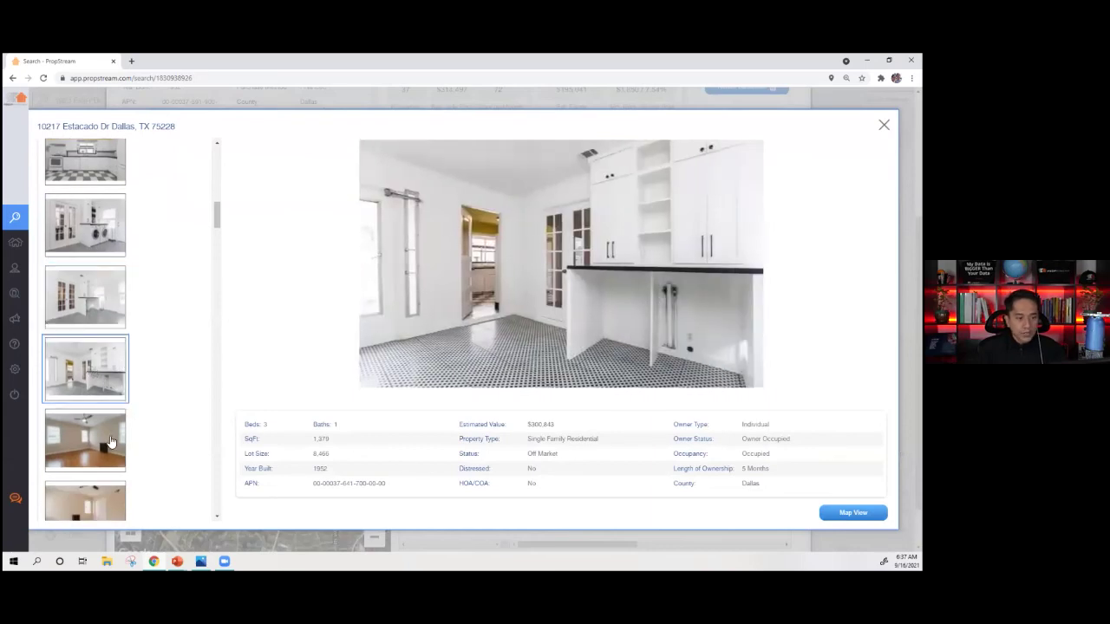
left_click(113, 438)
scroll(109, 408, "down", 2)
left_click(92, 382)
left_click(98, 442)
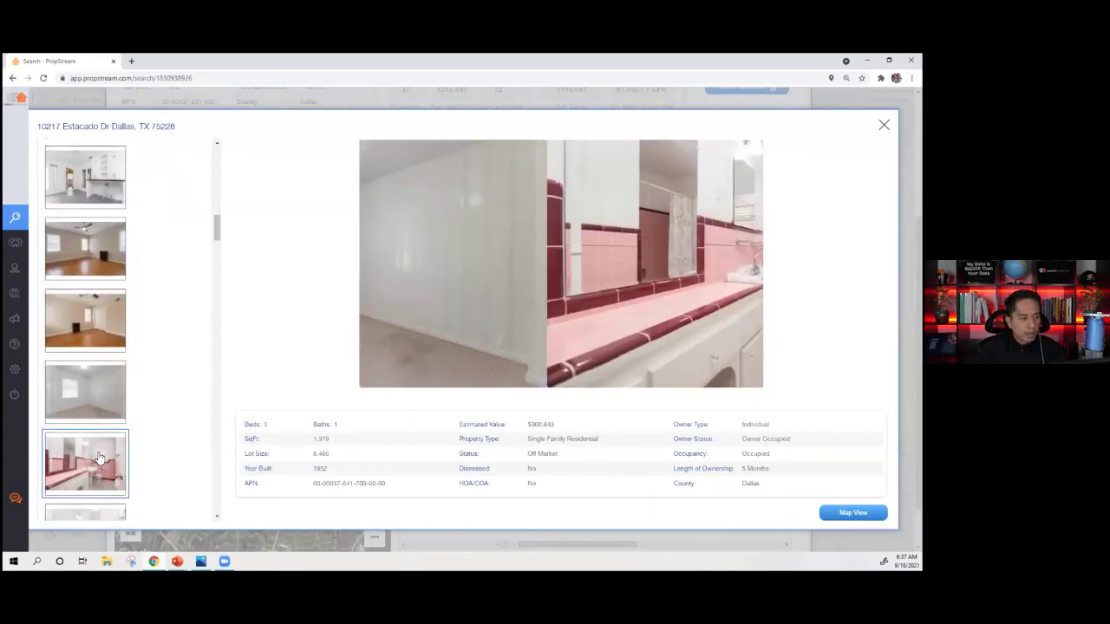
left_click(69, 447)
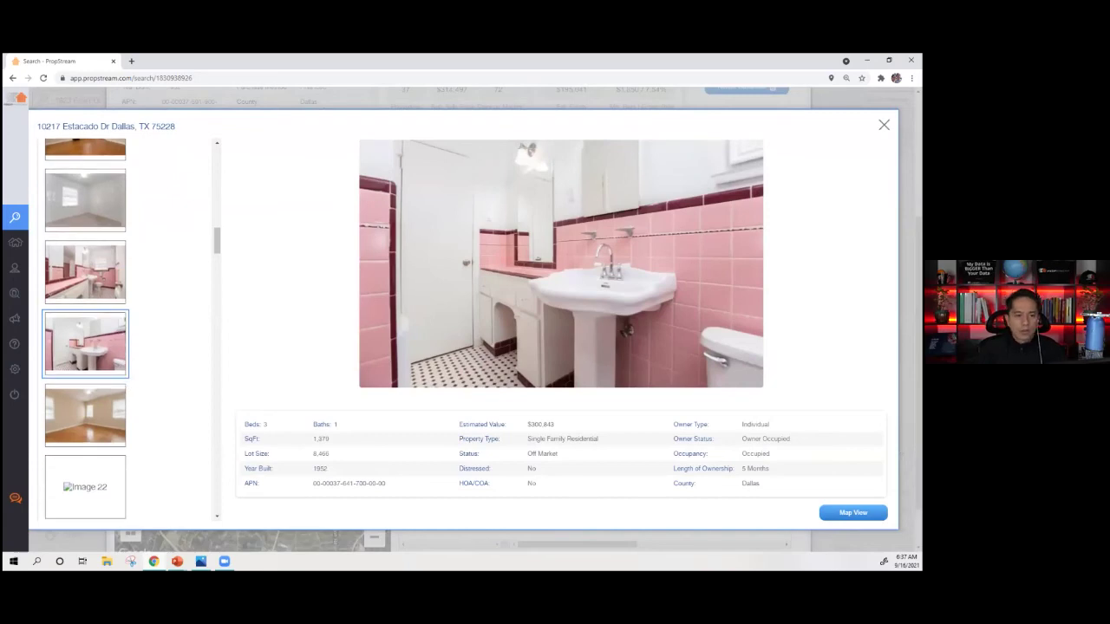
key("Escape")
left_click_drag(729, 320, 705, 322)
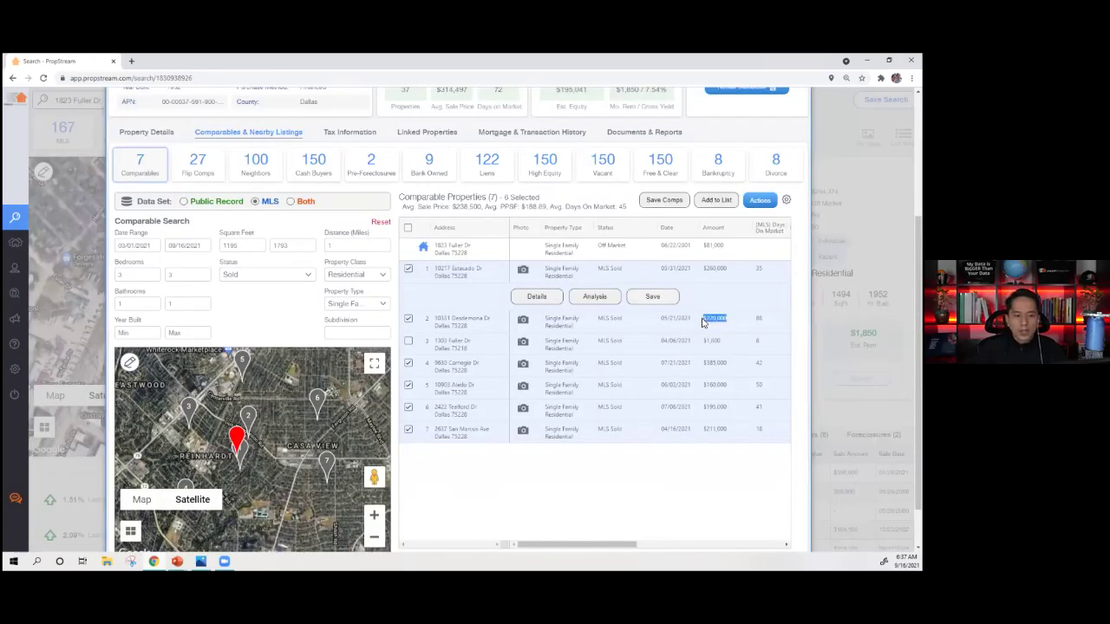
mouse_move(717, 323)
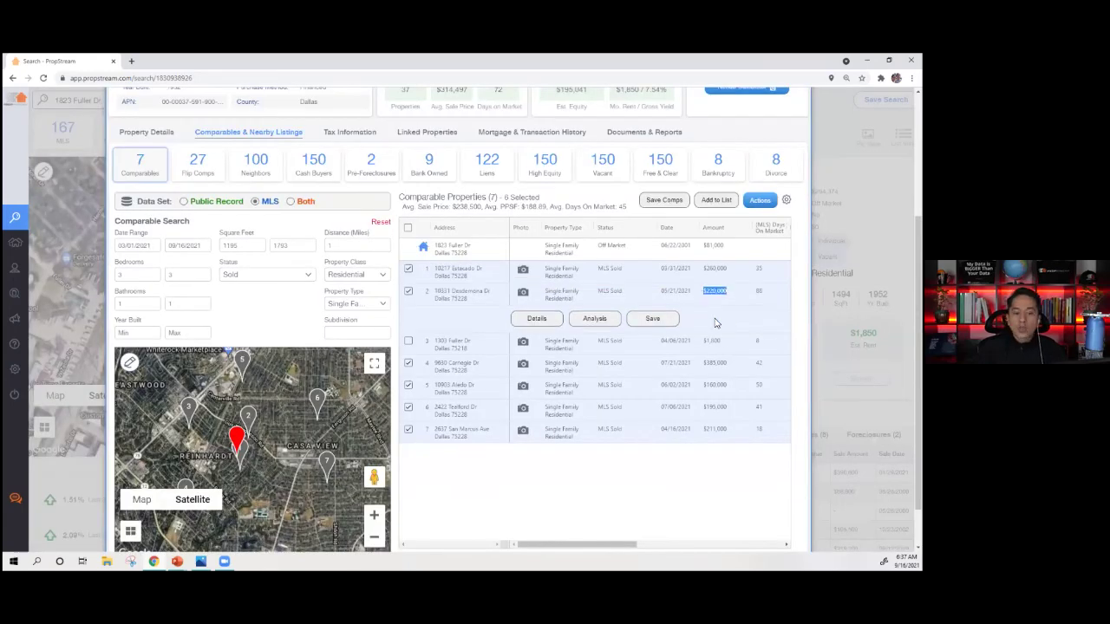
left_click(524, 295)
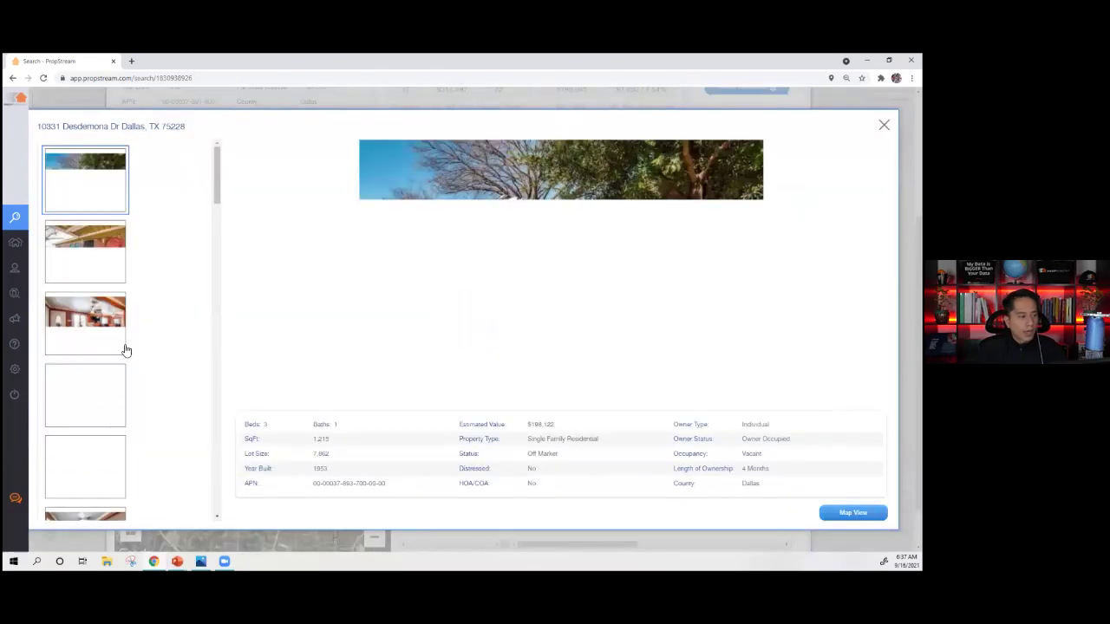
scroll(128, 351, "down", 1)
left_click(112, 297)
left_click(104, 361)
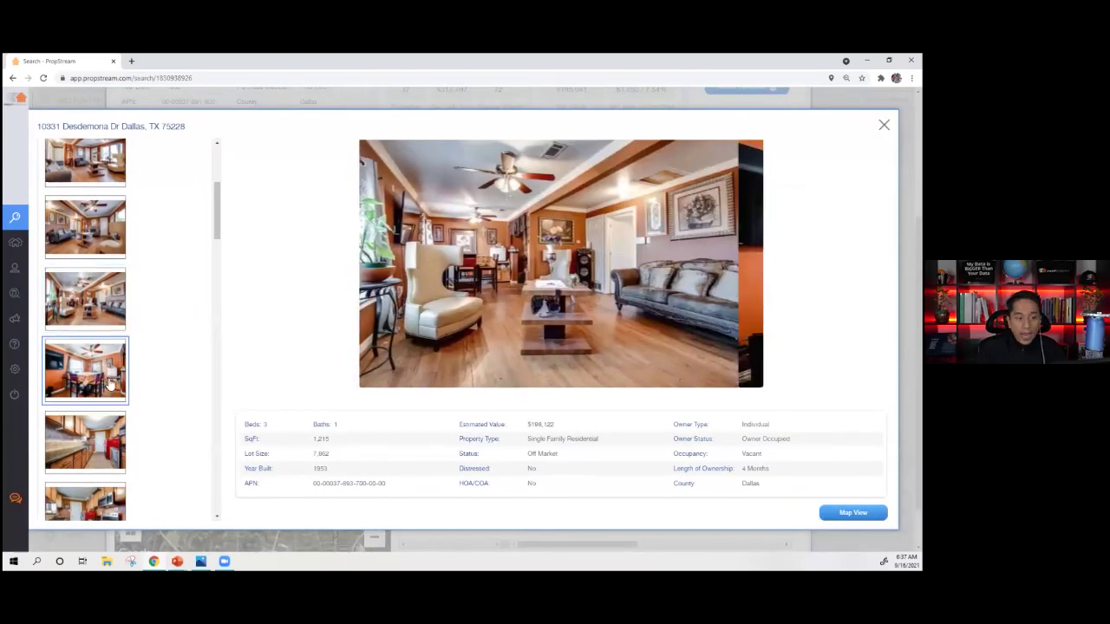
left_click(96, 457)
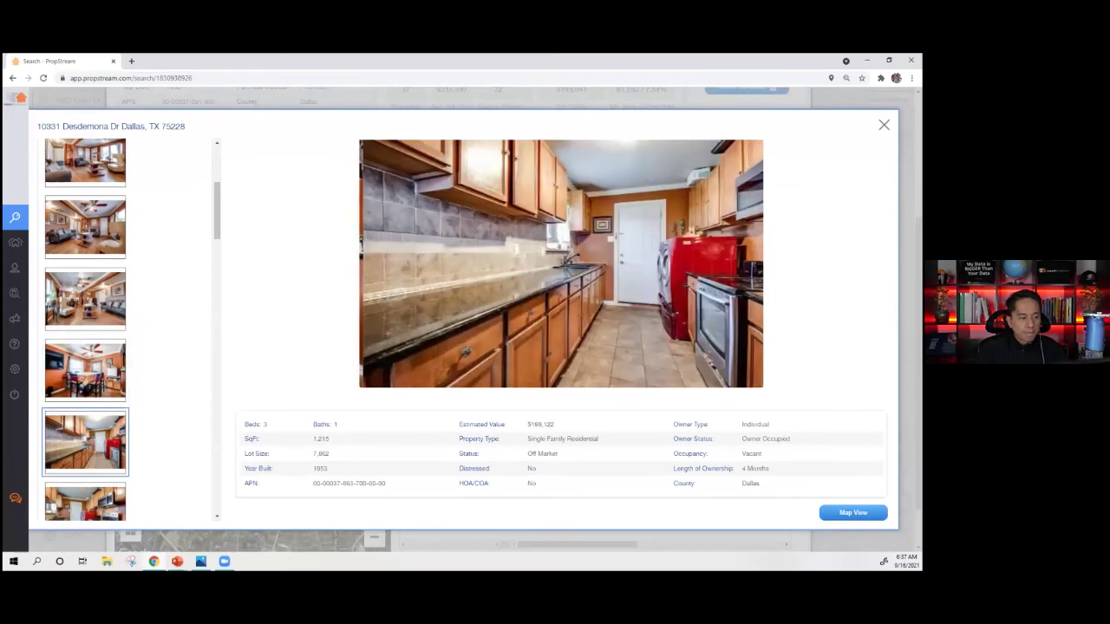
key("Escape")
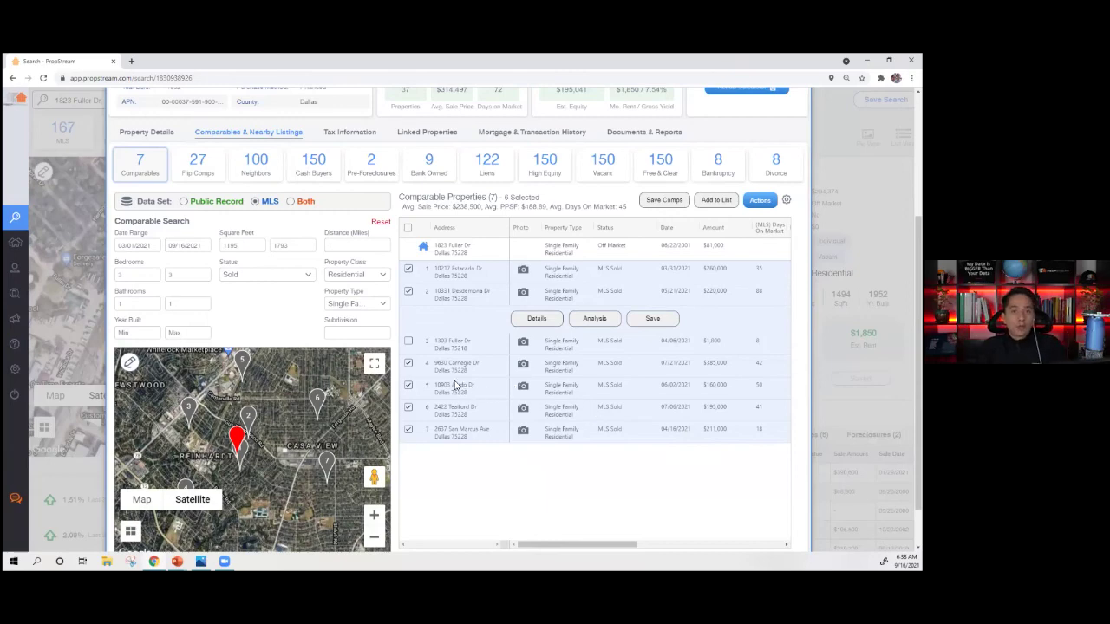
left_click(408, 363)
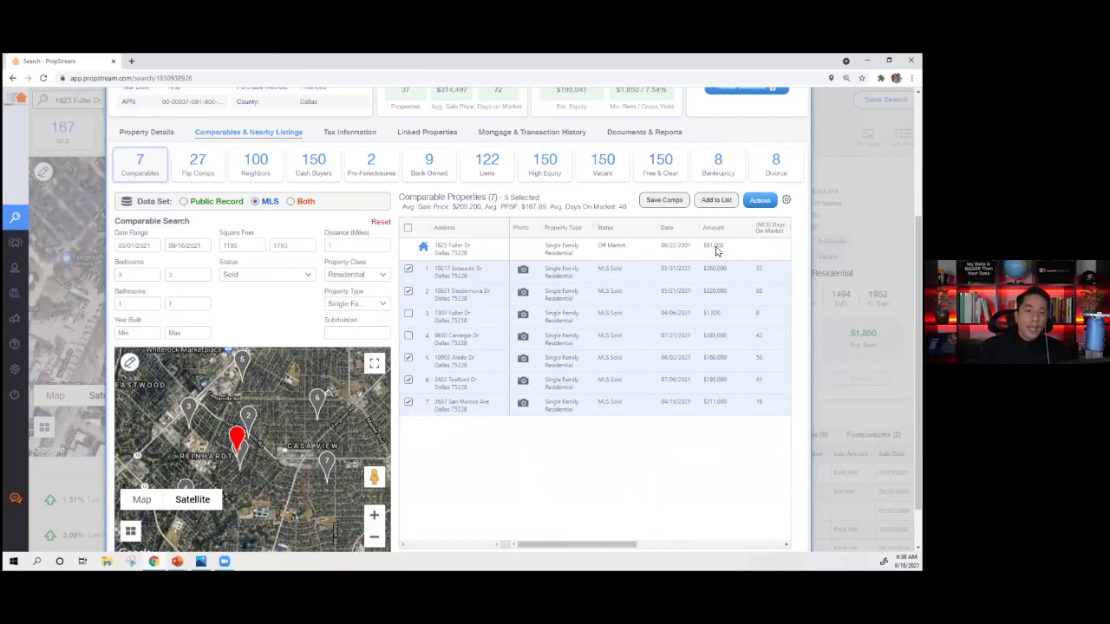
left_click(759, 201)
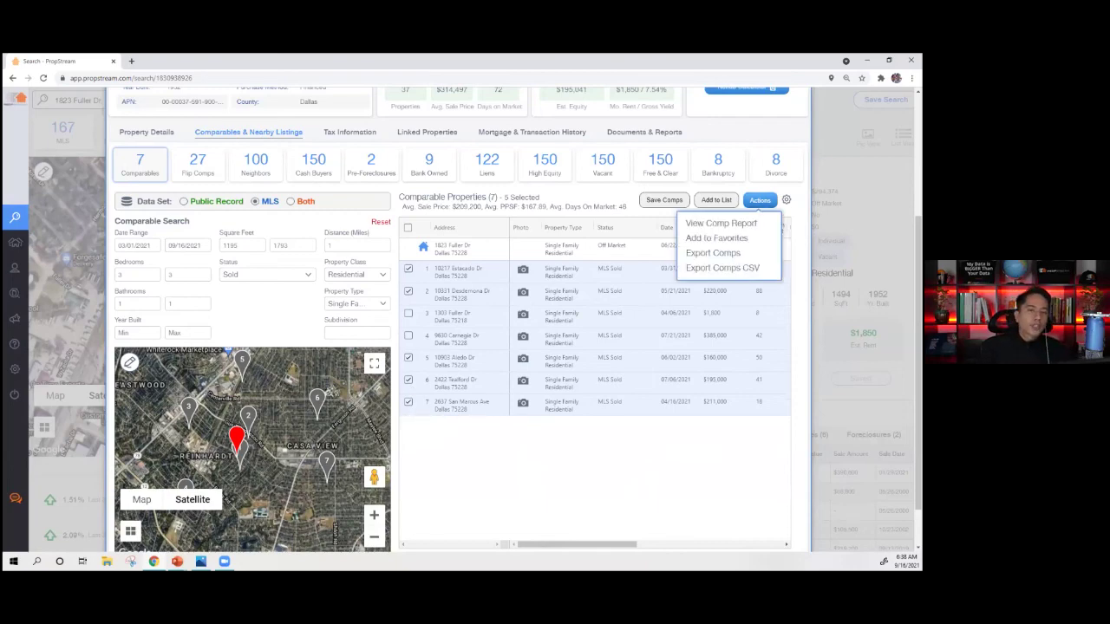
left_click(734, 224)
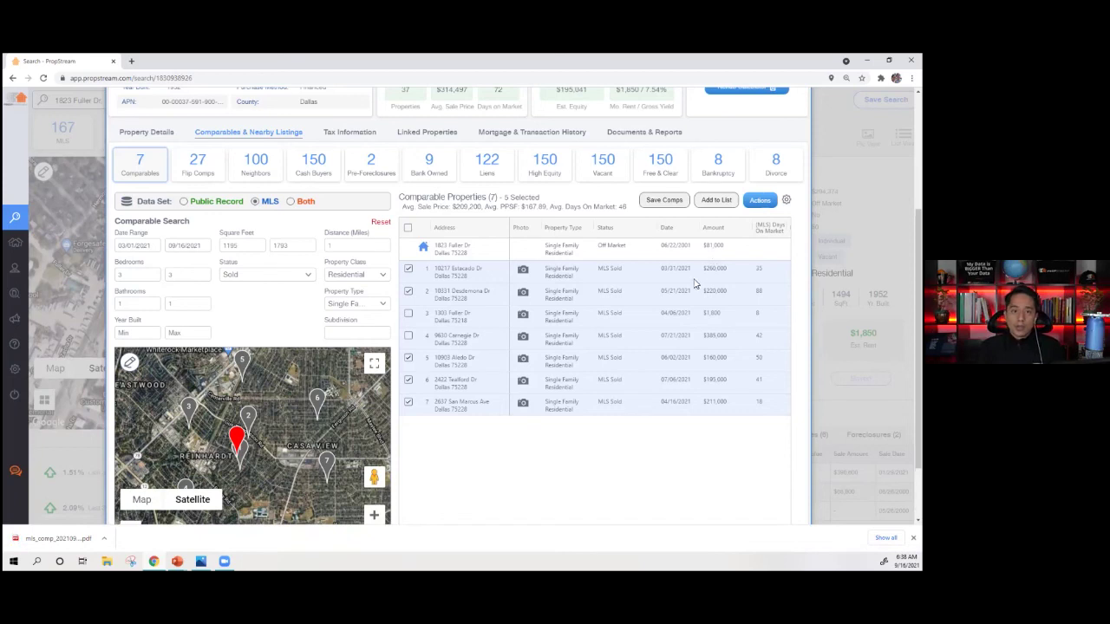
left_click_drag(730, 268, 702, 268)
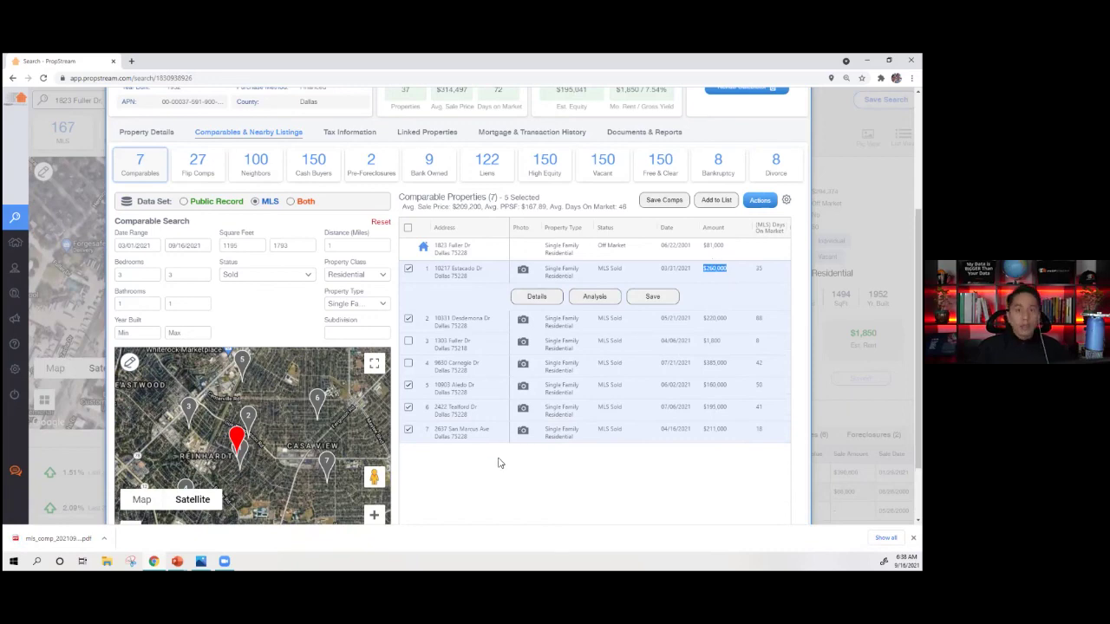
- Open mls_comp_20210916_063827.pdf and review the subject property's address and bed/bath counts
left_click(48, 538)
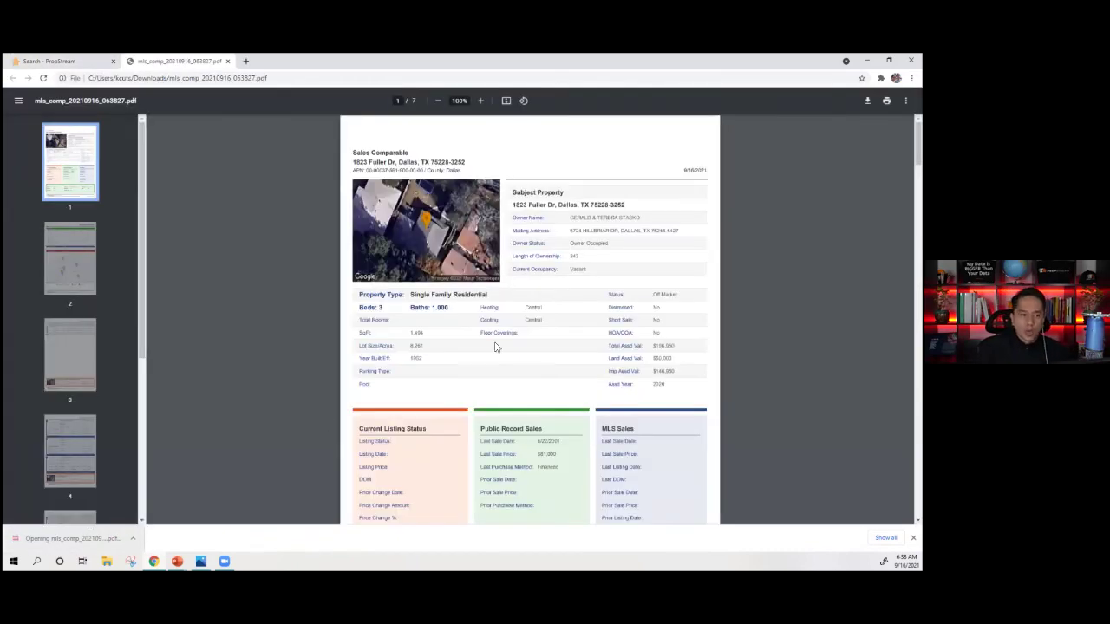
left_click_drag(511, 205, 643, 205)
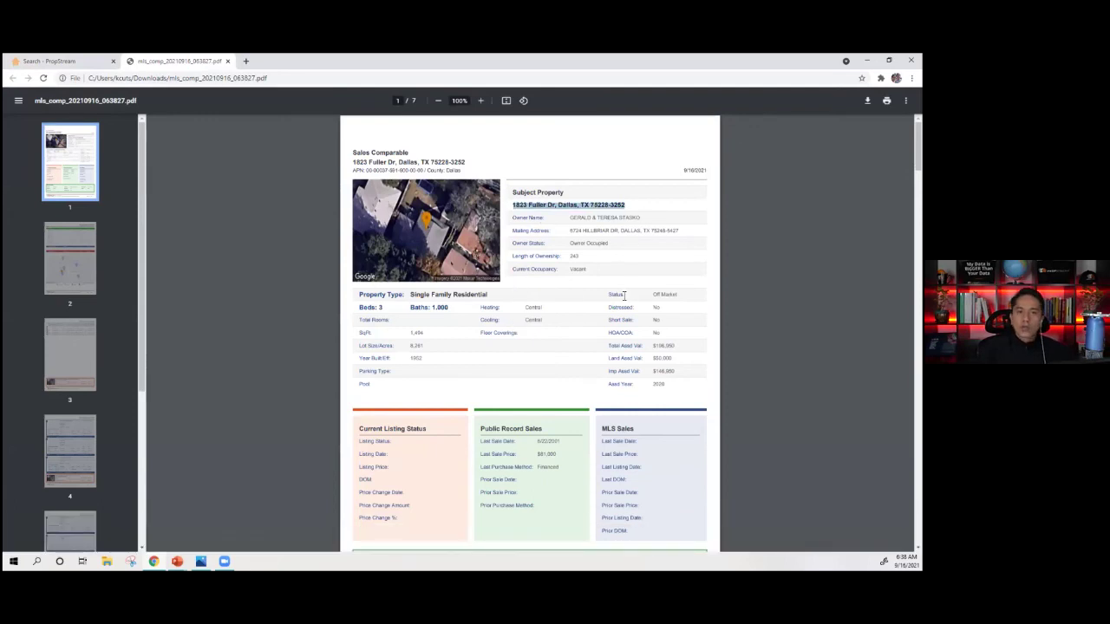
left_click_drag(358, 301, 441, 321)
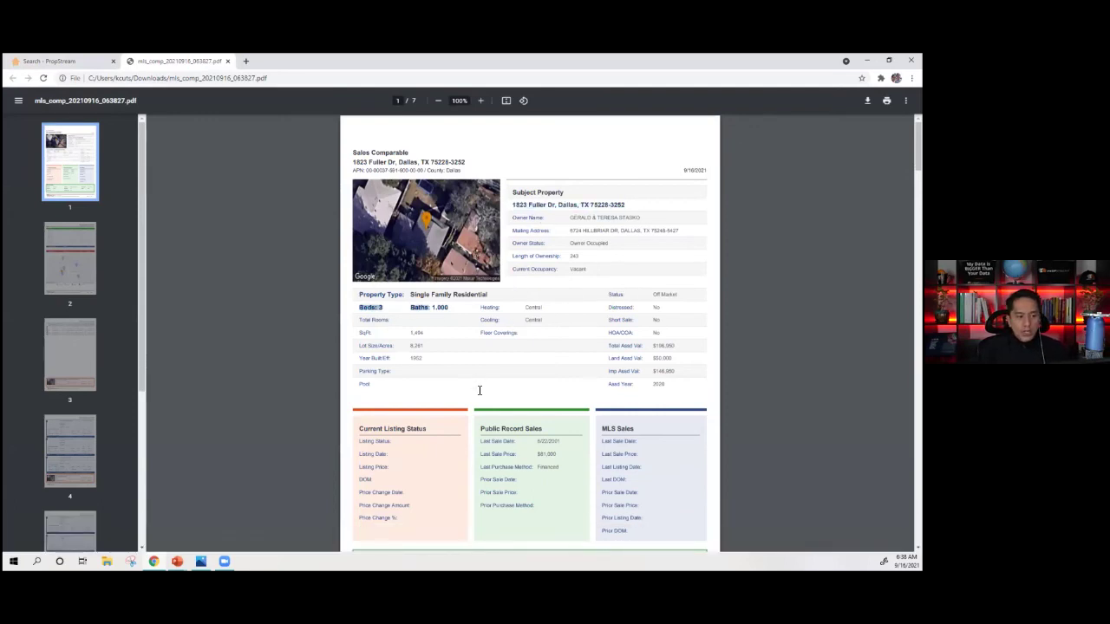
scroll(489, 355, "down", 3)
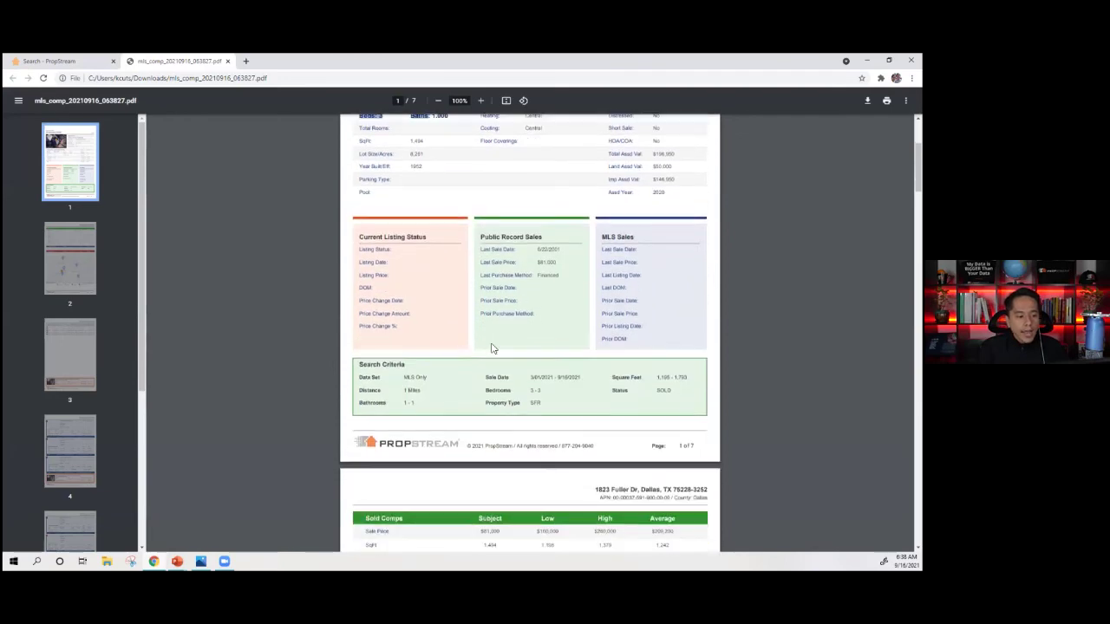
scroll(491, 347, "down", 4)
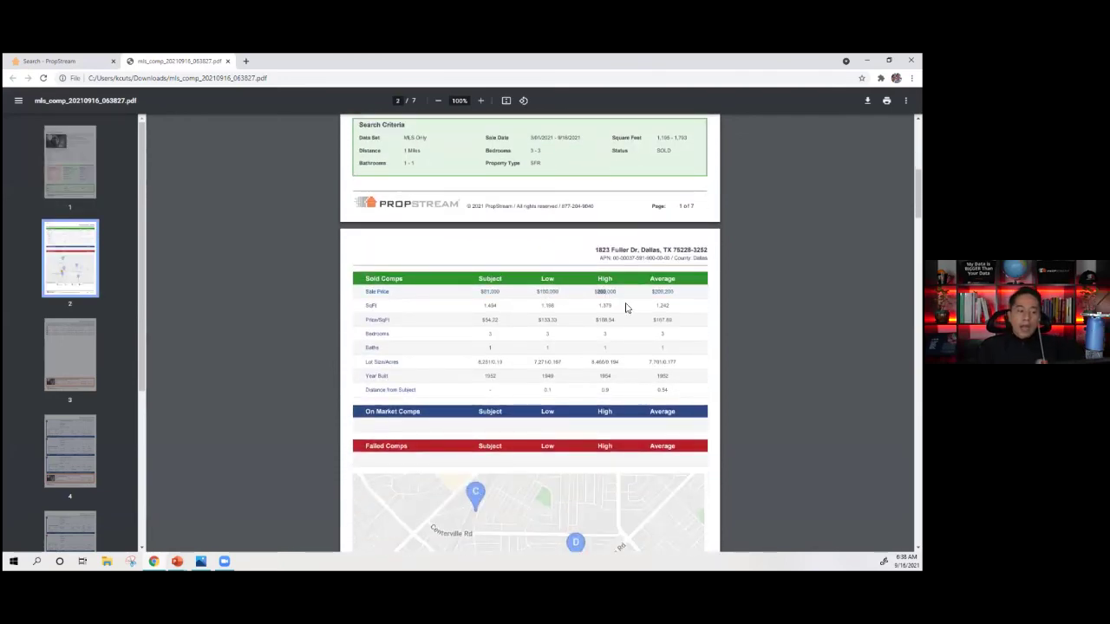
- Review the sold-comp Sale Price stats, including the $260,000 high, and the first comp's sale amount
triple_click(674, 290)
left_click(669, 295)
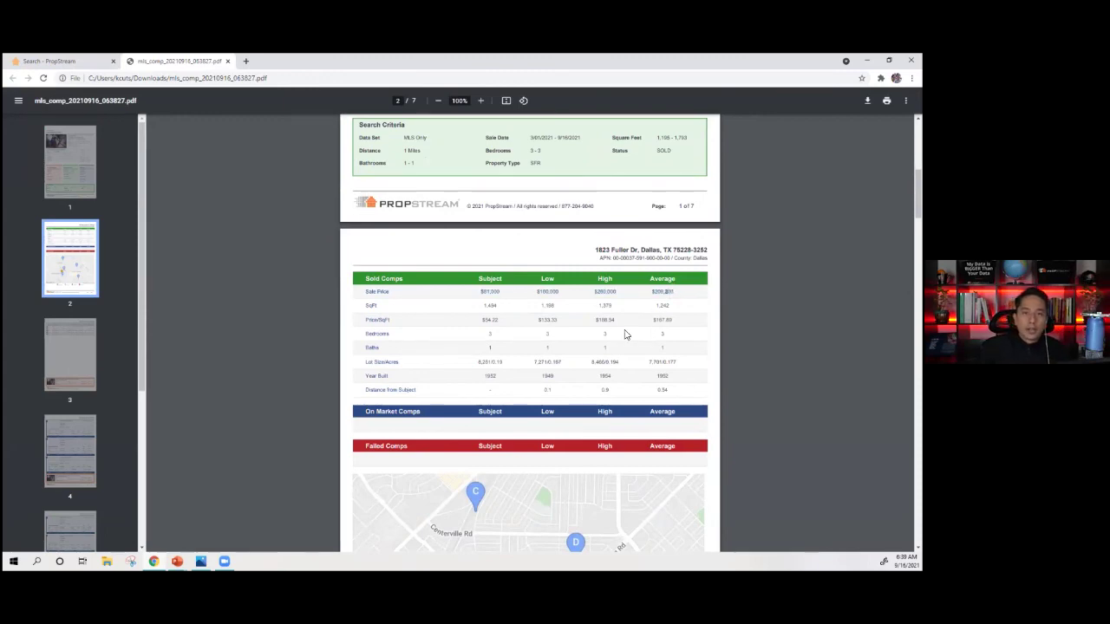
double_click(610, 292)
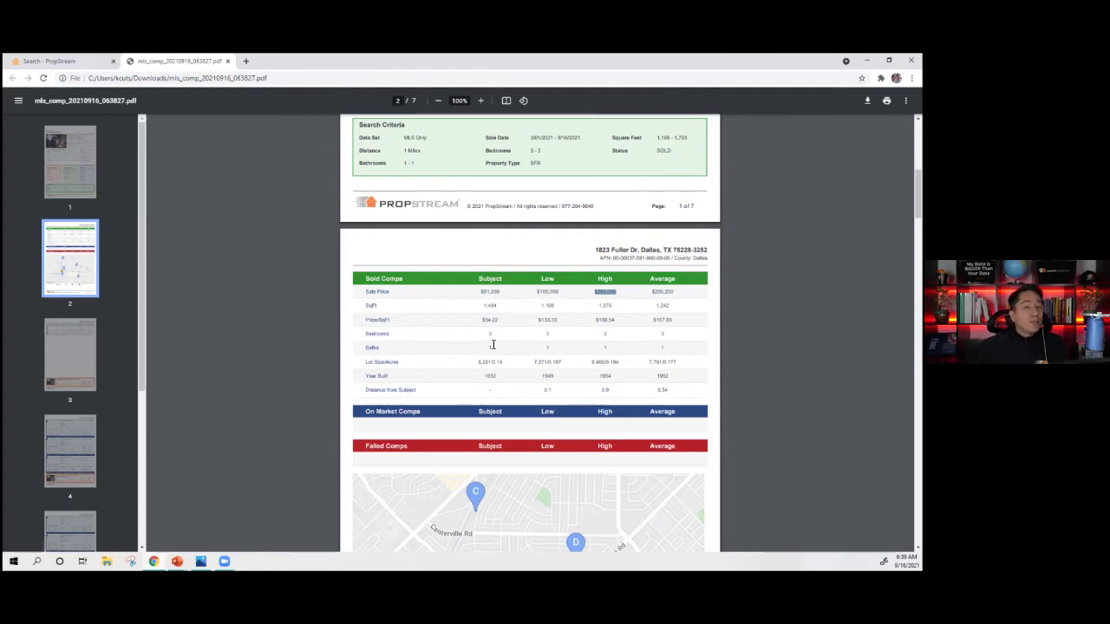
scroll(465, 365, "down", 4)
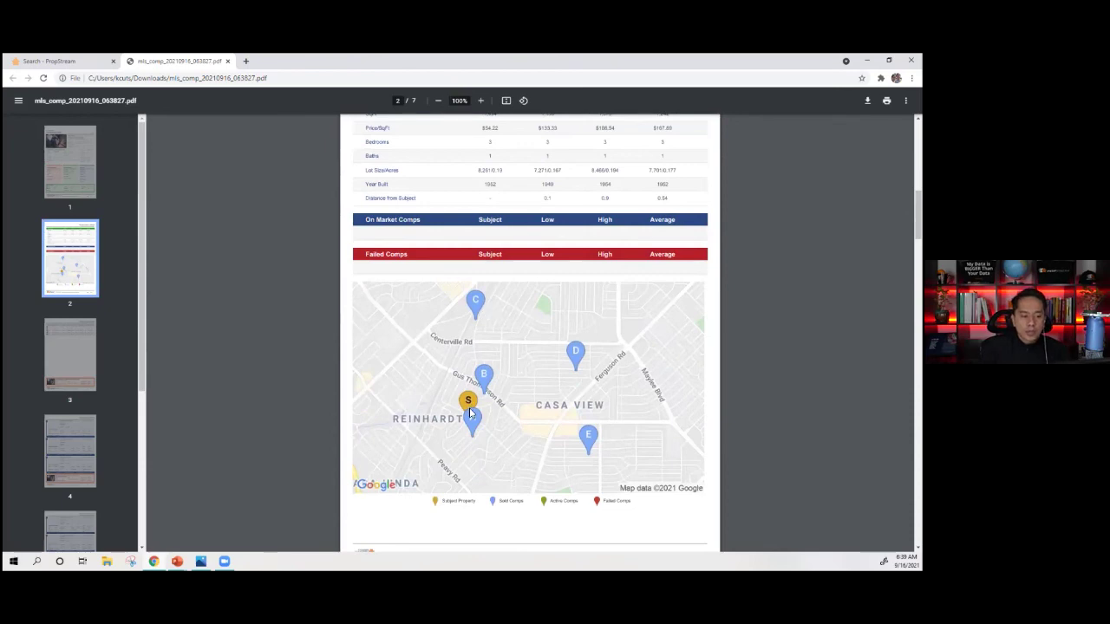
scroll(459, 382, "down", 5)
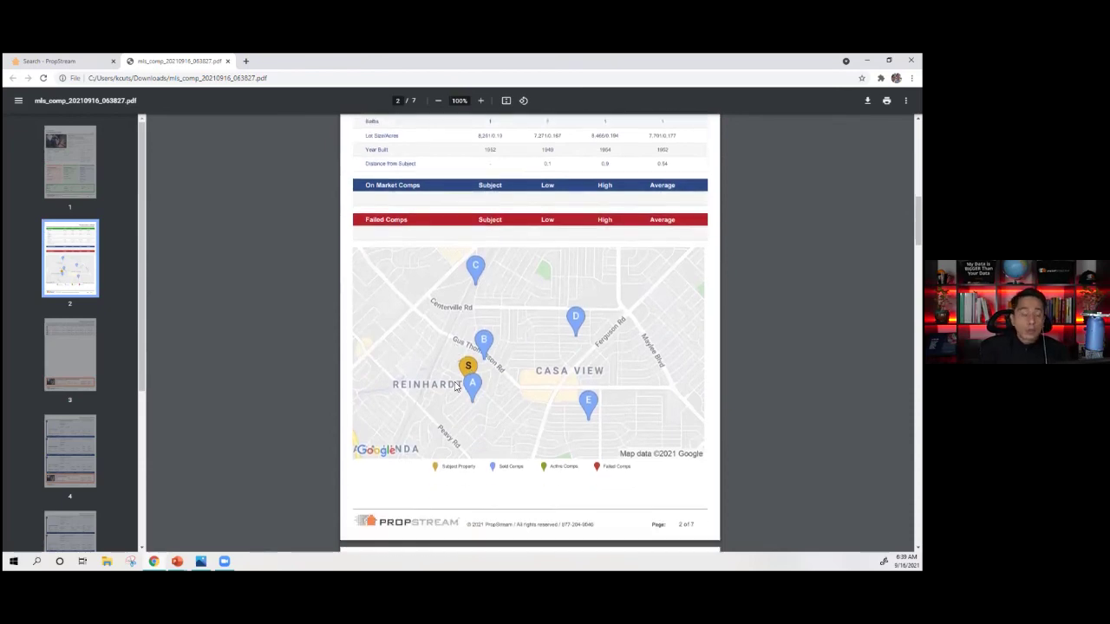
double_click(559, 260)
scroll(427, 266, "up", 3)
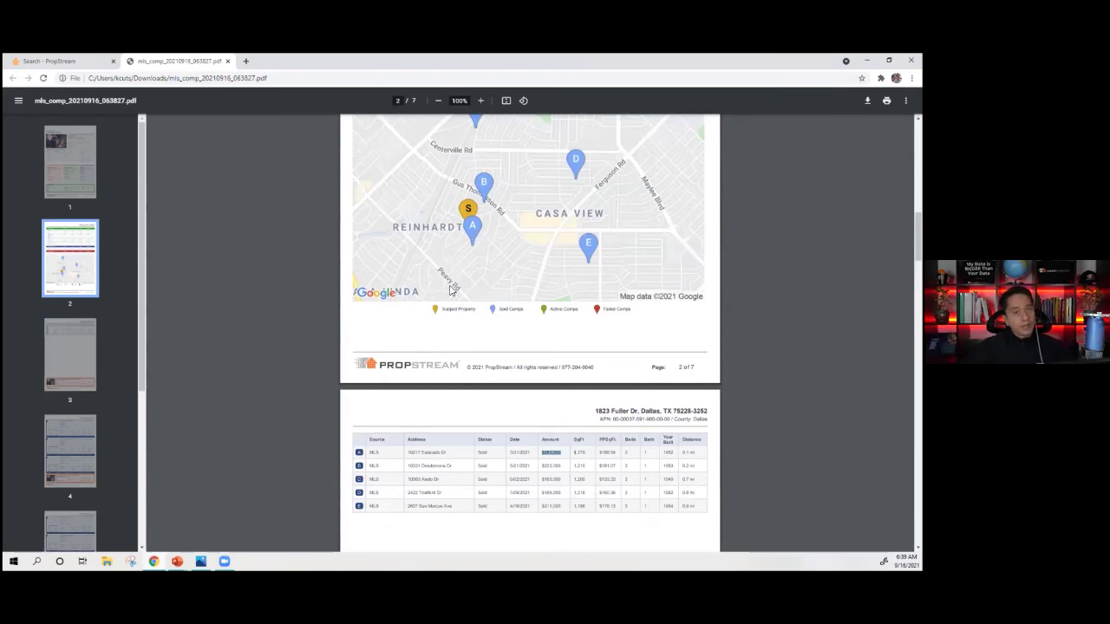
scroll(453, 285, "down", 2)
scroll(459, 295, "down", 5)
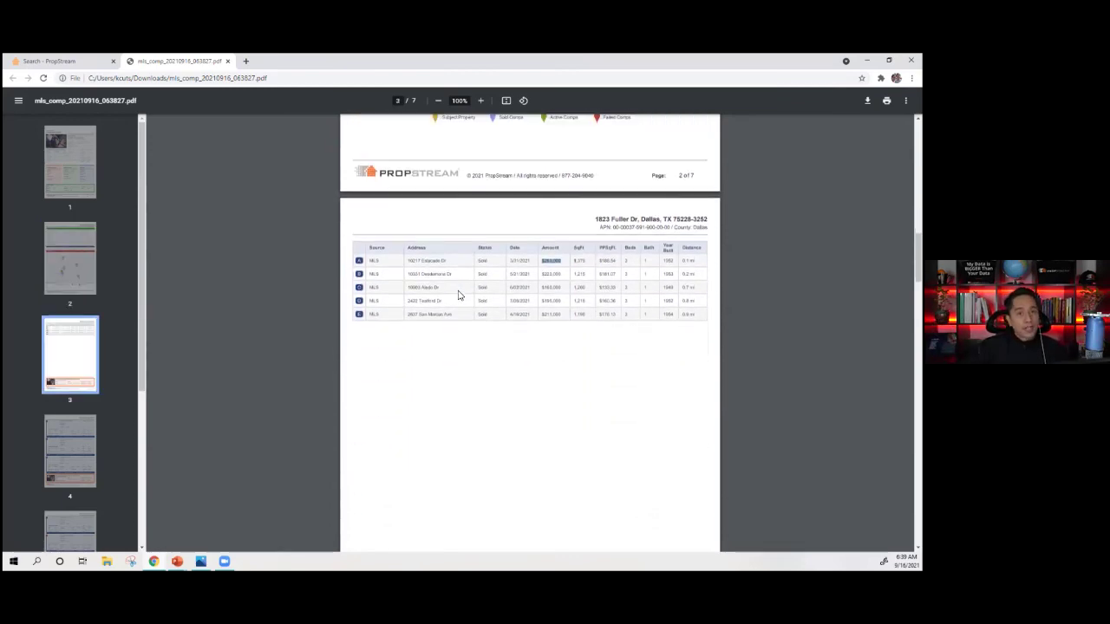
scroll(469, 261, "up", 1)
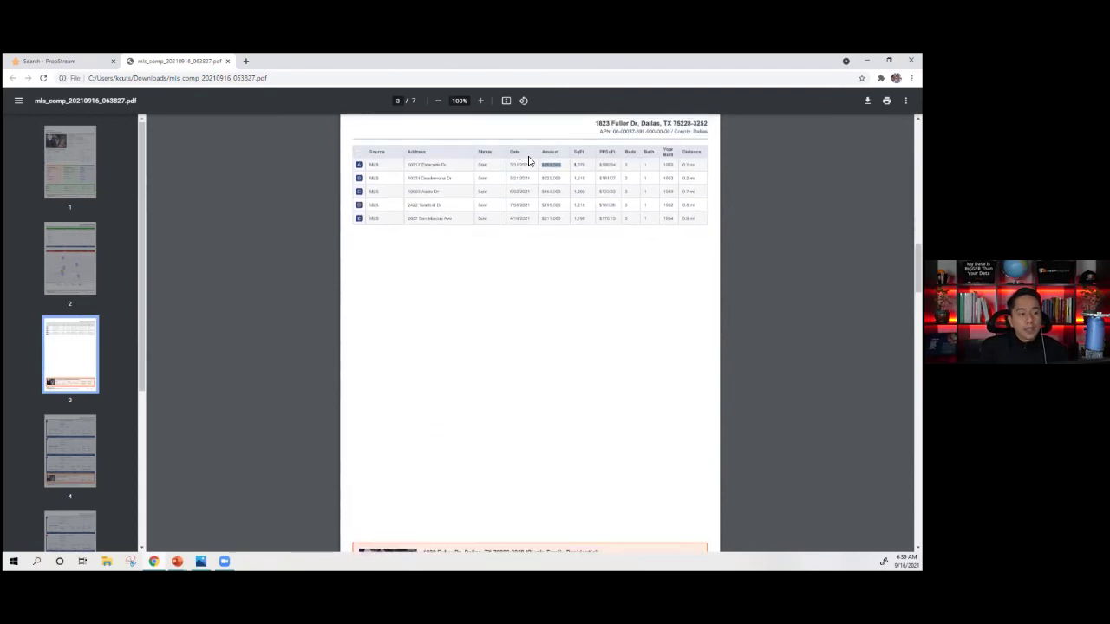
scroll(508, 309, "down", 8)
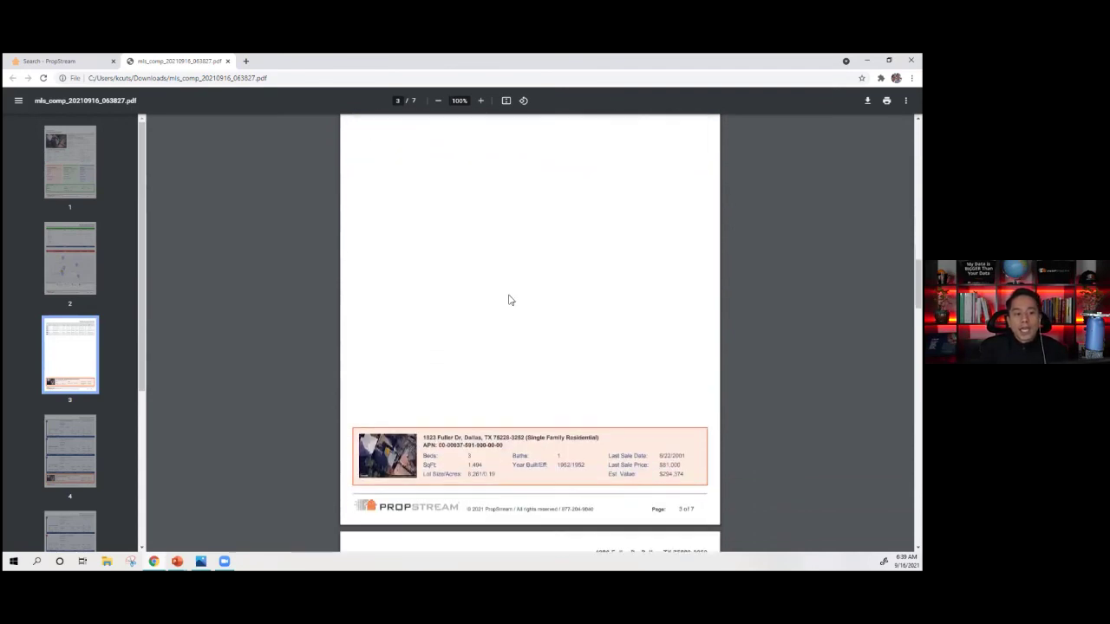
scroll(483, 268, "down", 3)
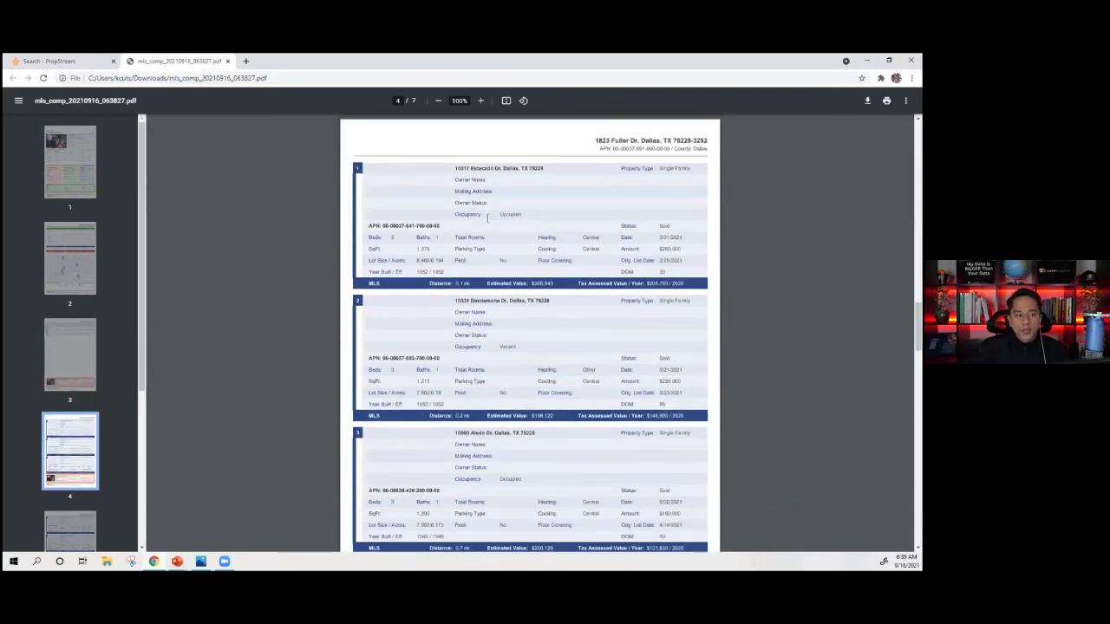
scroll(499, 195, "down", 1)
scroll(540, 312, "down", 12)
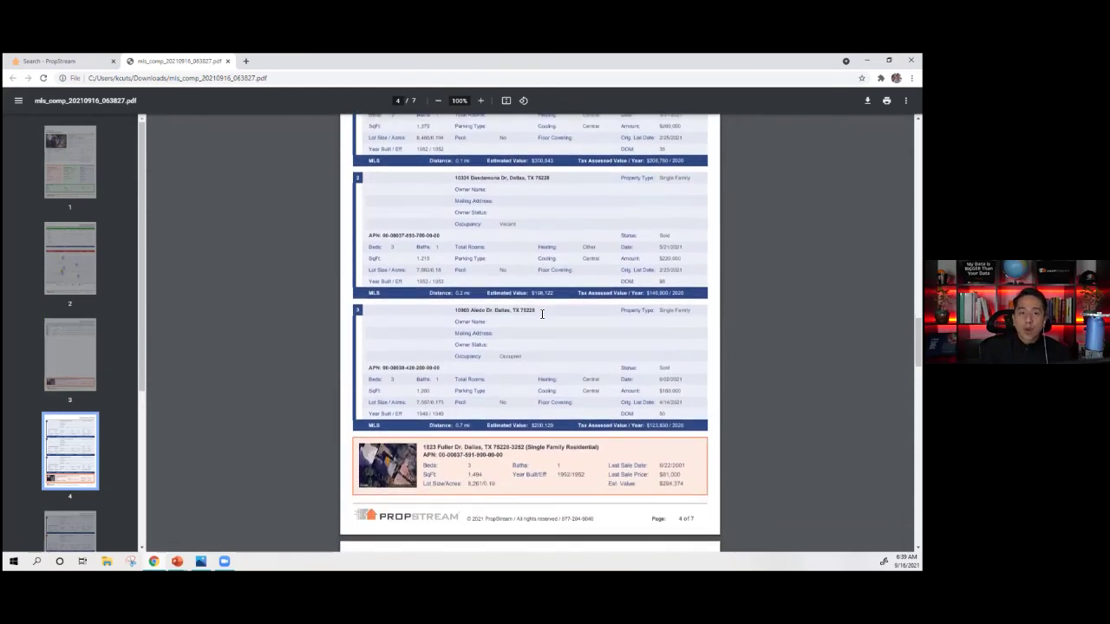
scroll(546, 320, "down", 7)
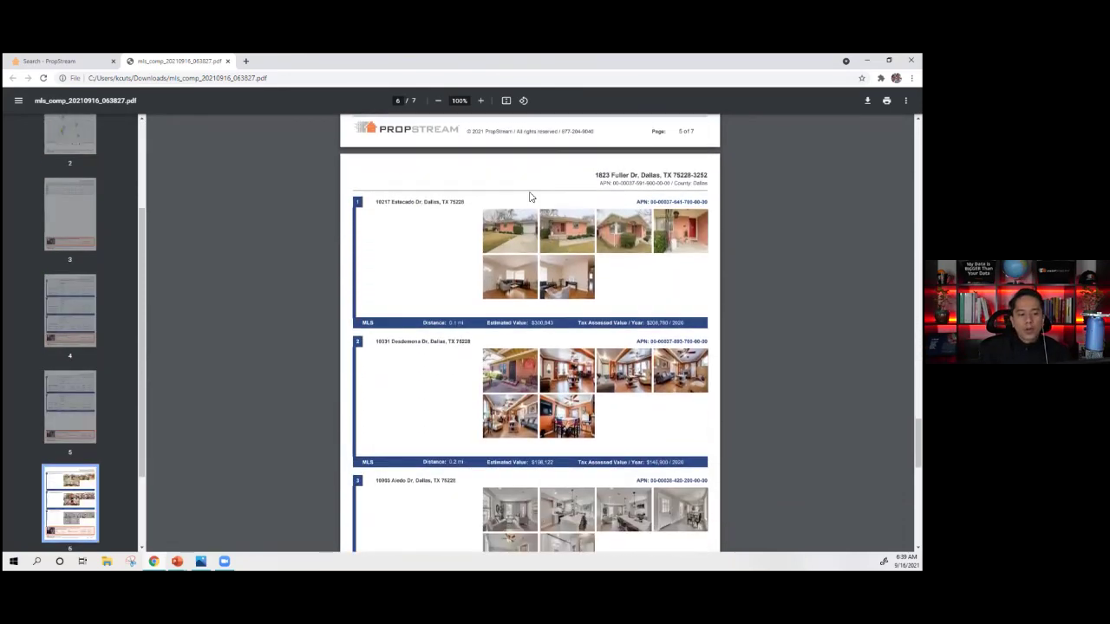
scroll(549, 264, "down", 1)
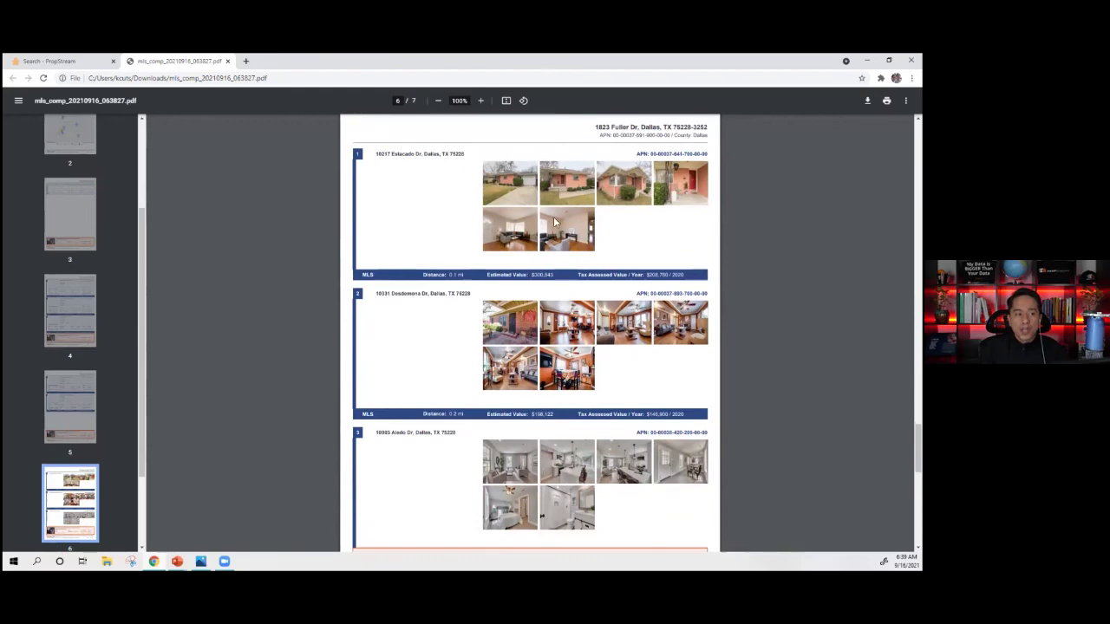
scroll(561, 390, "down", 1)
scroll(560, 395, "down", 5)
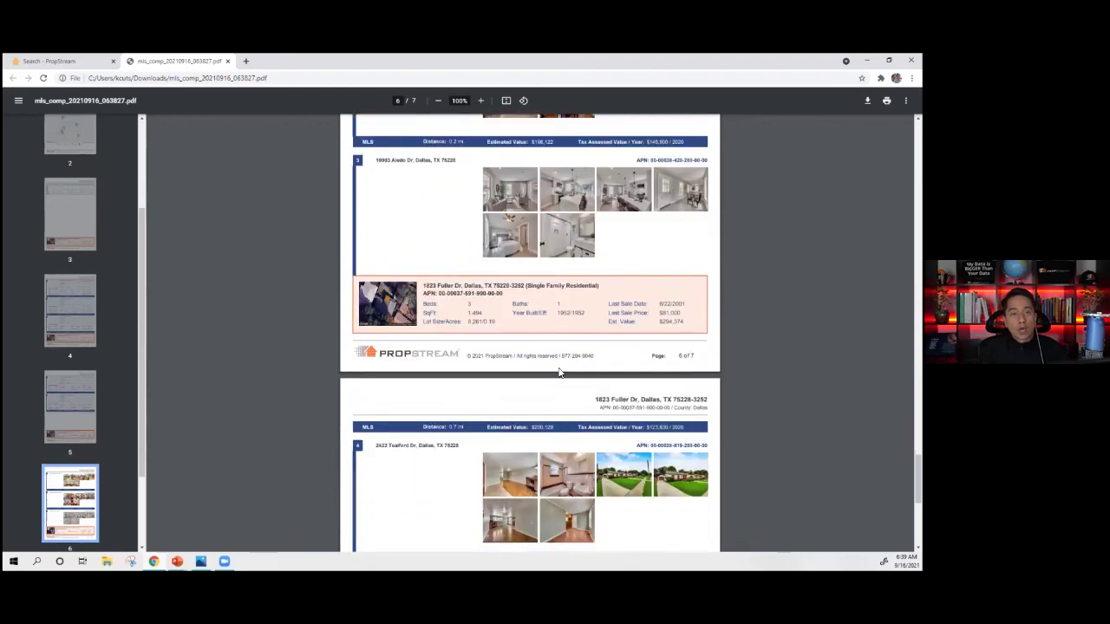
scroll(559, 405, "up", 6)
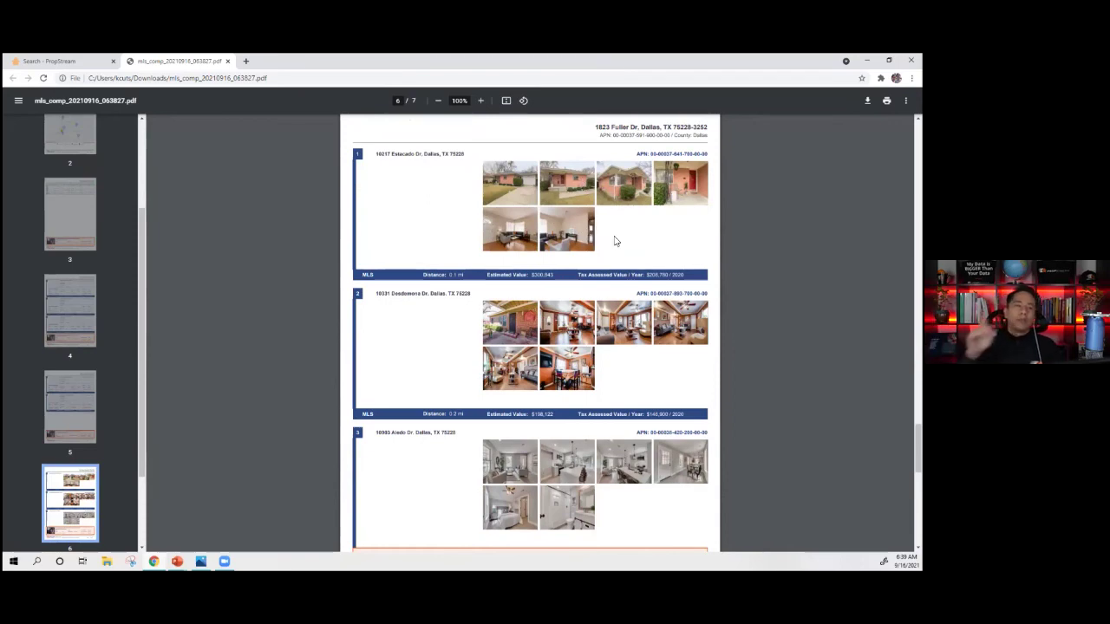
scroll(521, 242, "up", 2)
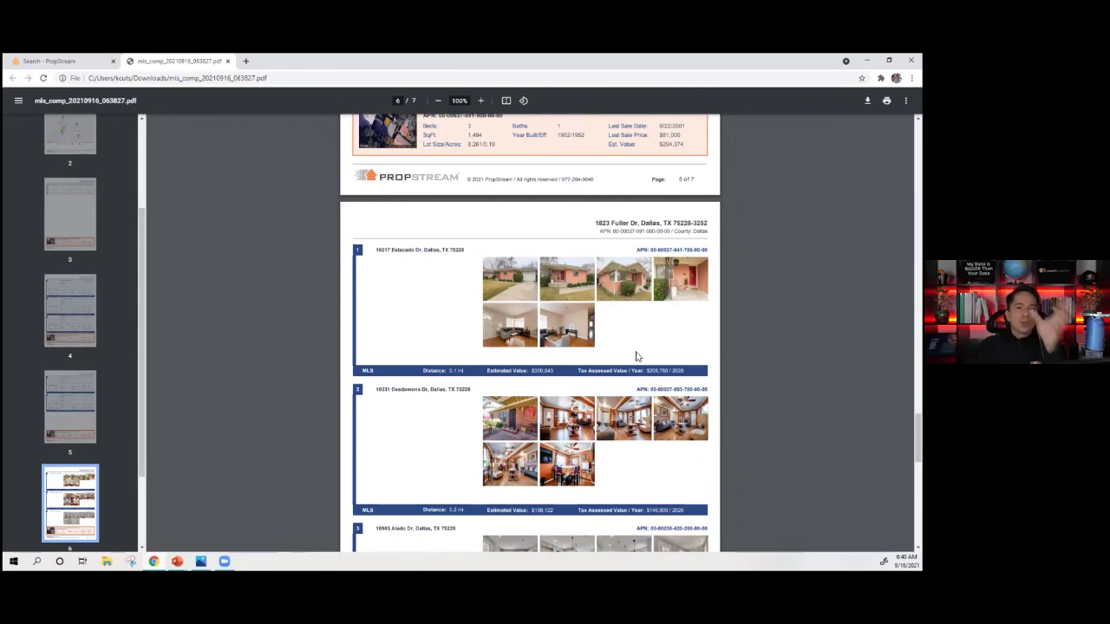
scroll(567, 309, "down", 1)
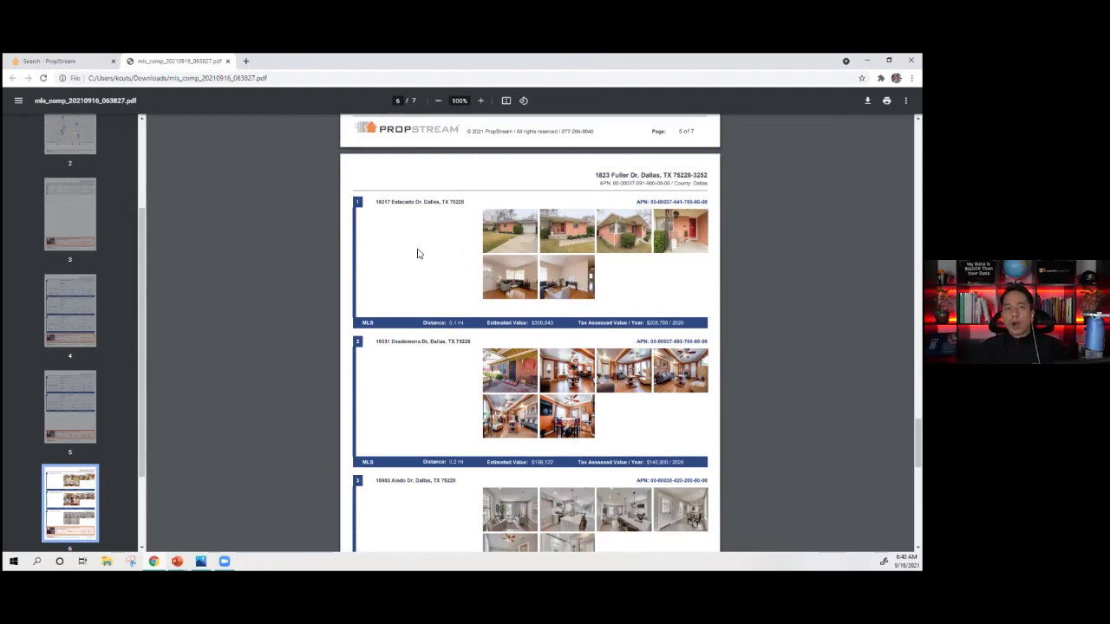
left_click(227, 60)
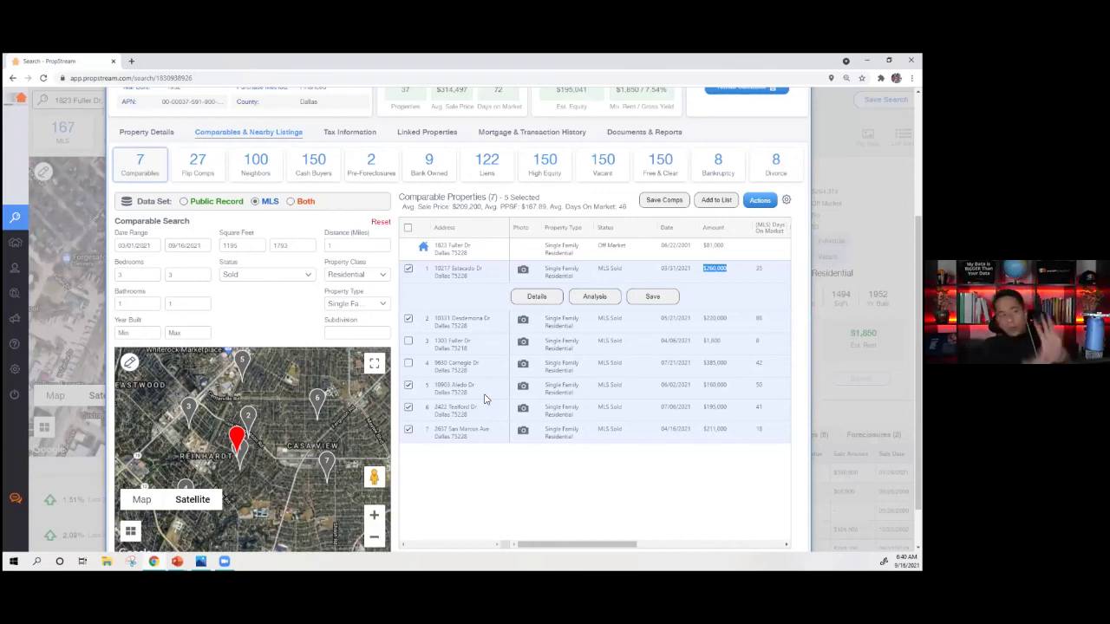
scroll(486, 398, "up", 3)
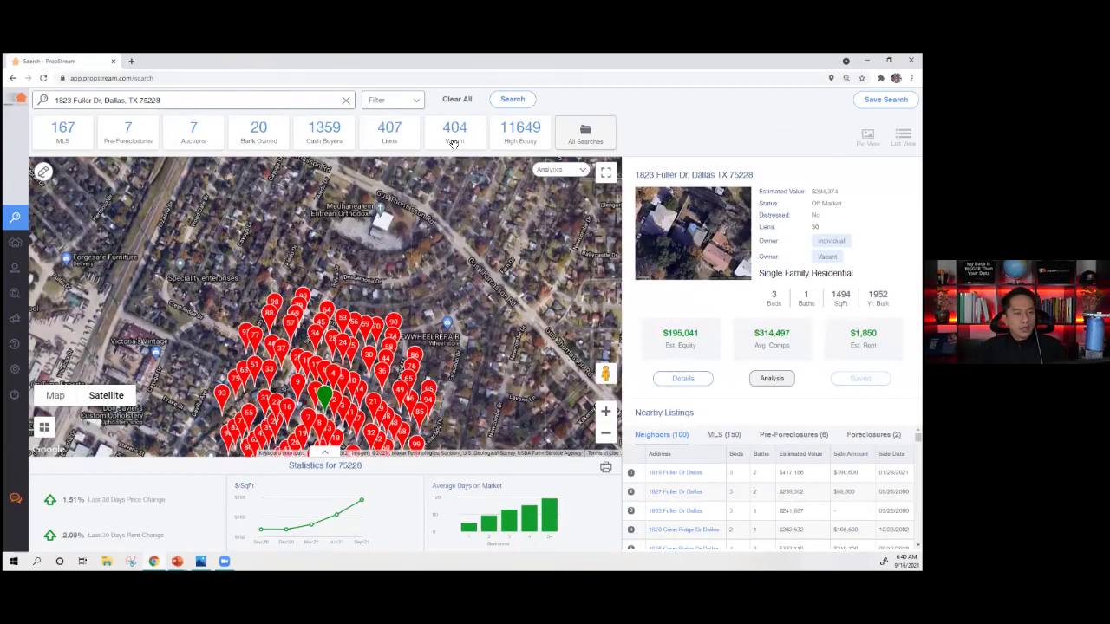
left_click(684, 378)
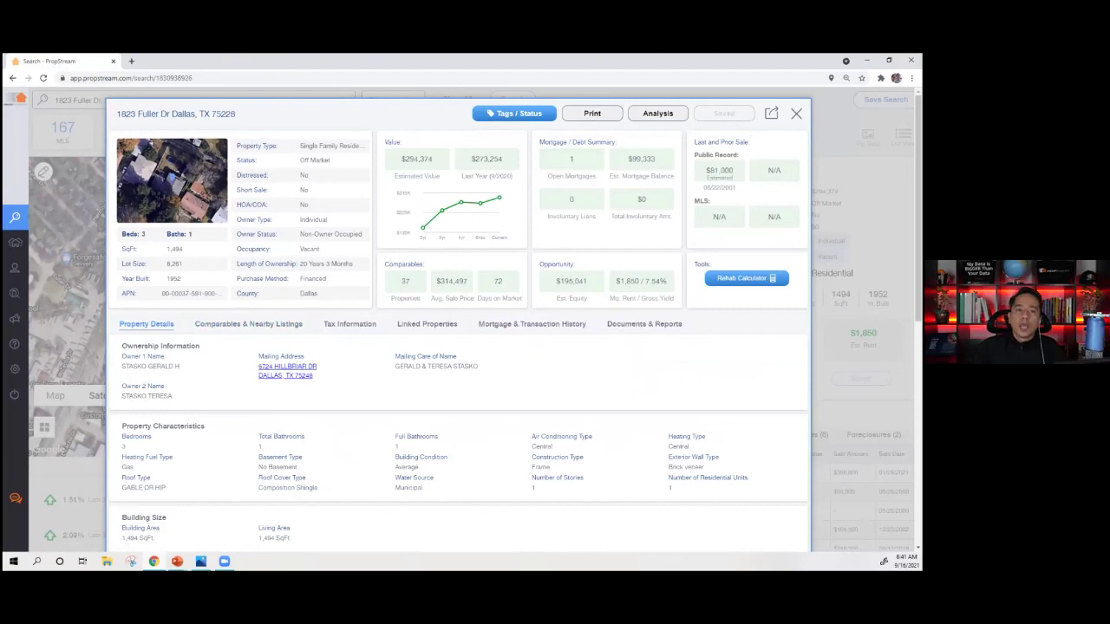
left_click(796, 114)
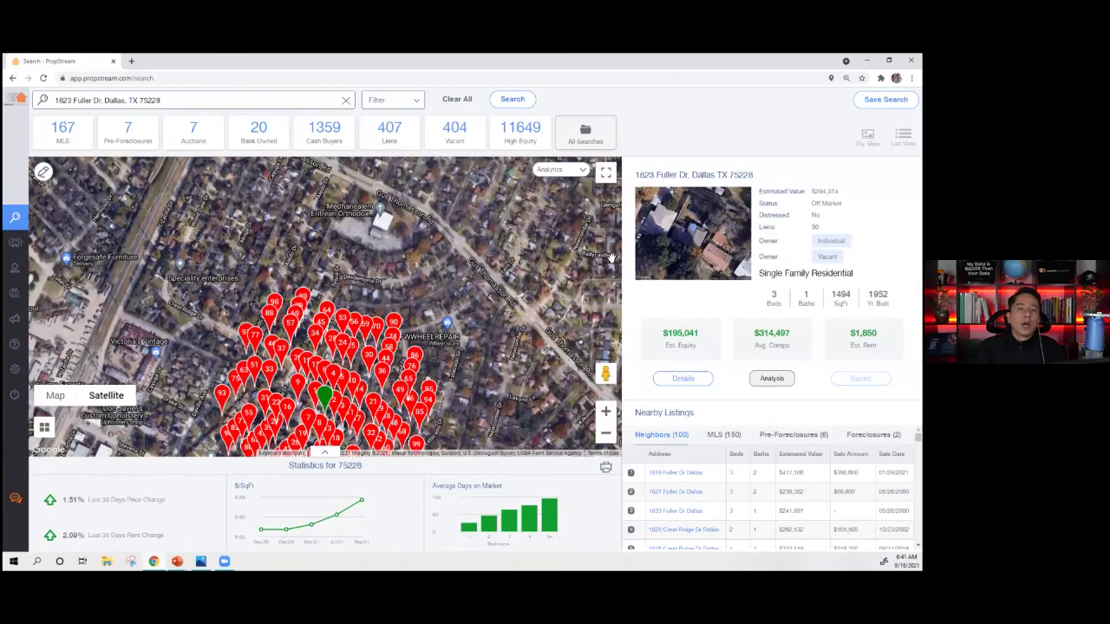